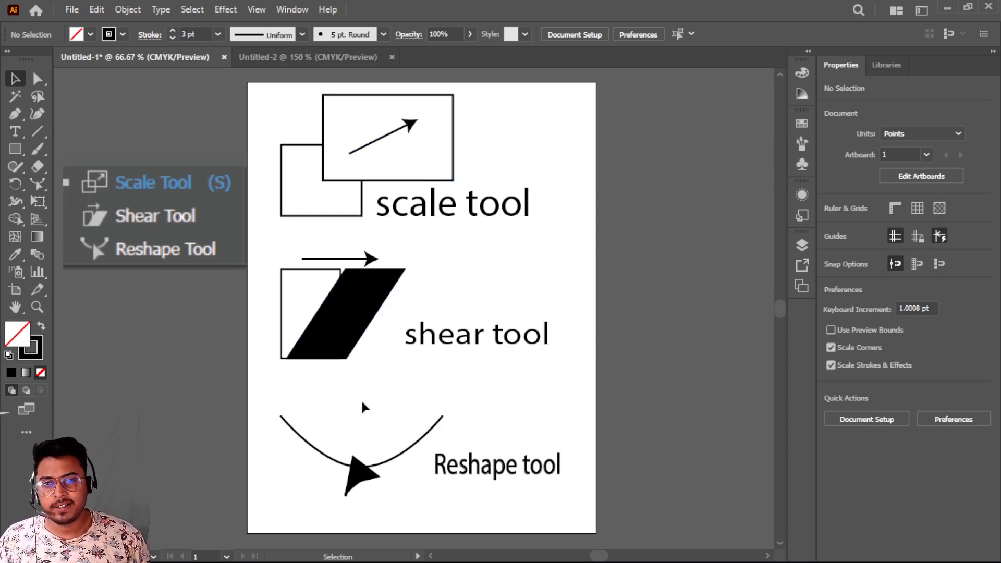
- Compare the reference artwork in Untitled-1 with the blank Untitled-2 document, ending on Untitled-2
{"action": "left_click", "coordinate": [307, 64]}
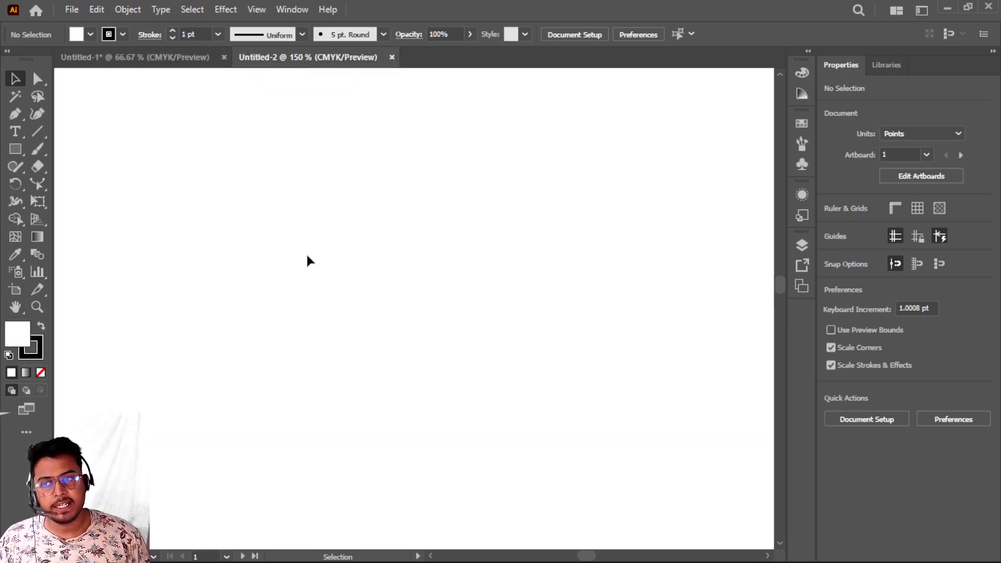
{"action": "left_click", "coordinate": [174, 62]}
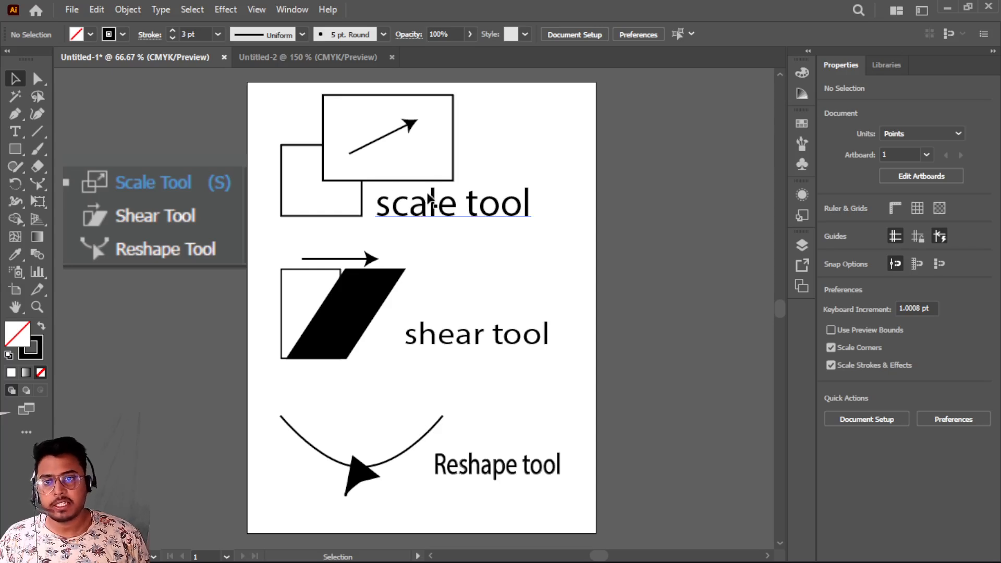
{"action": "left_click", "coordinate": [306, 60]}
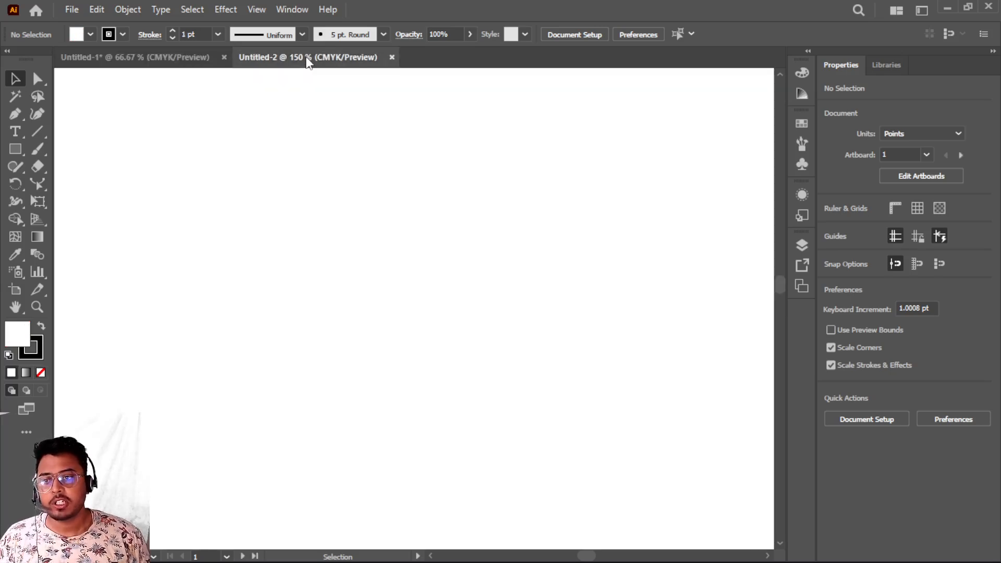
- Draw a rectangle about 177 by 119 pt in the middle of the artboard
{"action": "left_click", "coordinate": [36, 188]}
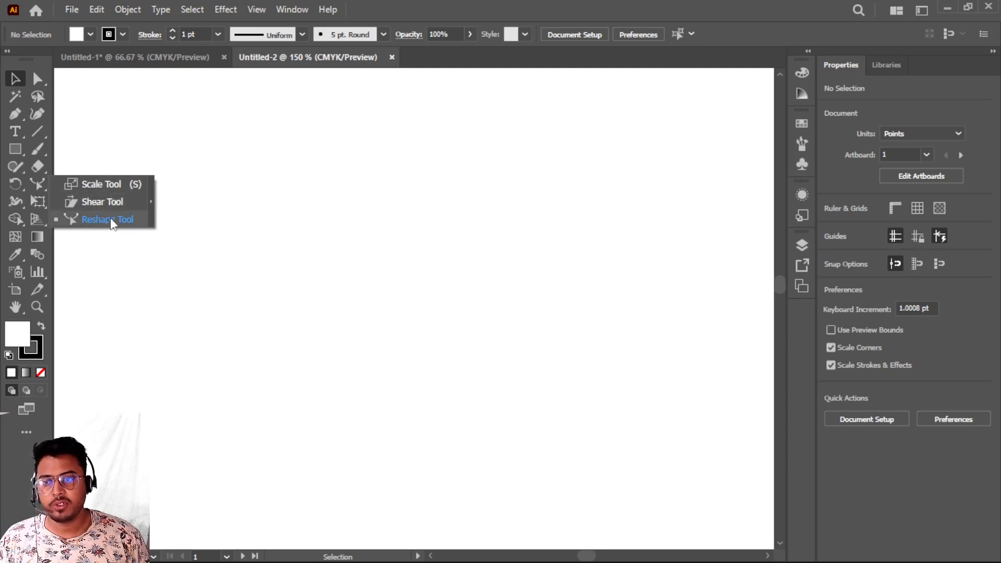
{"action": "left_click", "coordinate": [99, 185]}
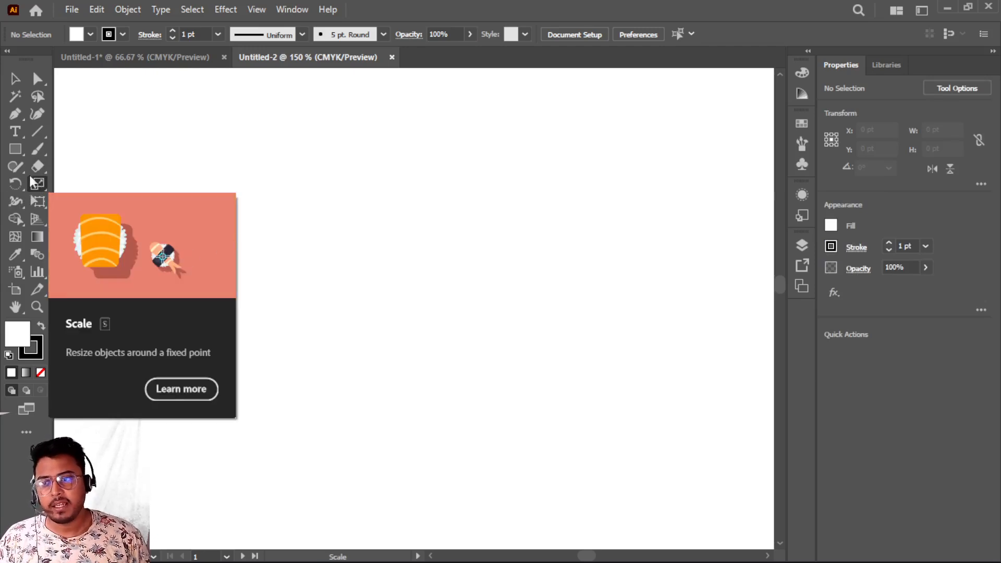
{"action": "left_click", "coordinate": [20, 149]}
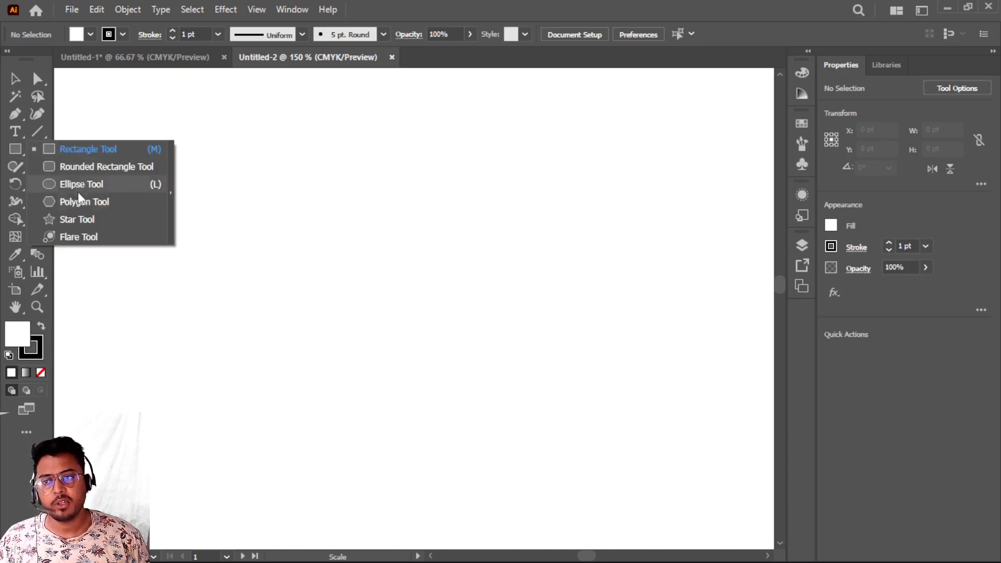
{"action": "left_click", "coordinate": [79, 149]}
{"action": "left_click_drag", "start_coordinate": [182, 245], "coordinate": [409, 398]}
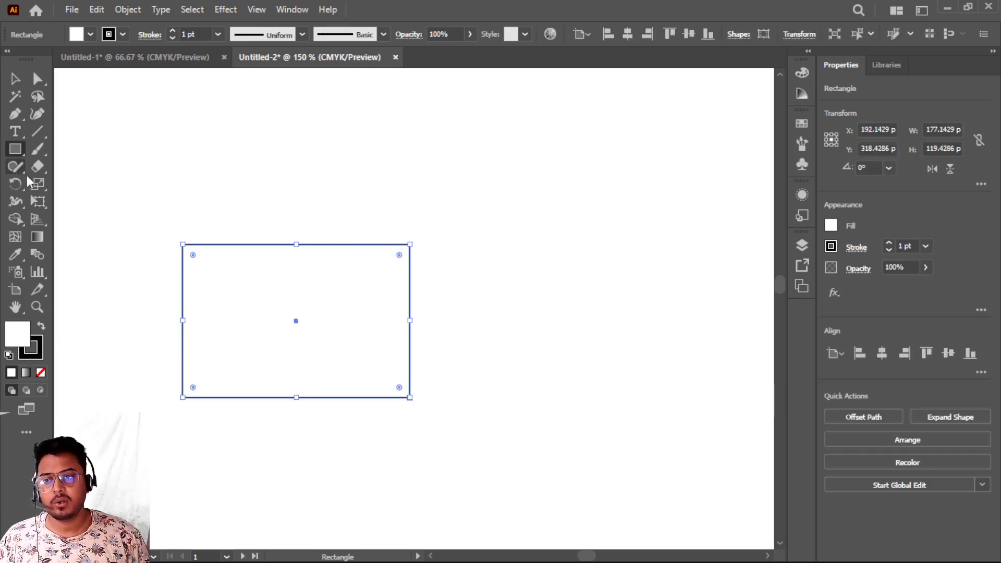
- With the Scale tool, make a non-uniform 90% horizontal and 90% vertical copy of the rectangle about its center
{"action": "left_click_drag", "start_coordinate": [36, 187], "coordinate": [111, 187]}
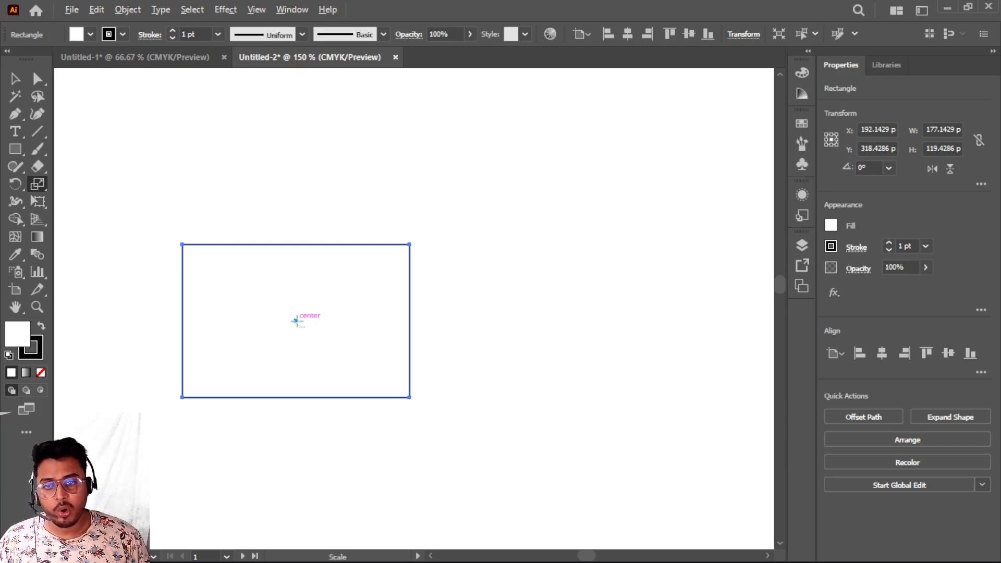
{"action": "left_click", "coordinate": [296, 321], "text": "alt"}
{"action": "left_click_drag", "start_coordinate": [379, 325], "coordinate": [551, 106]}
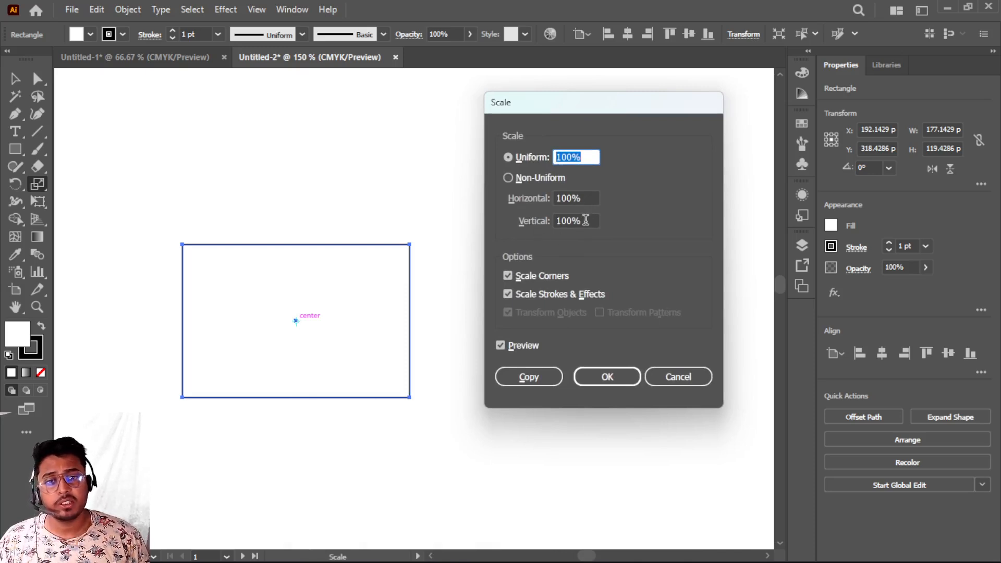
{"action": "left_click", "coordinate": [572, 198]}
{"action": "double_click", "coordinate": [572, 199]}
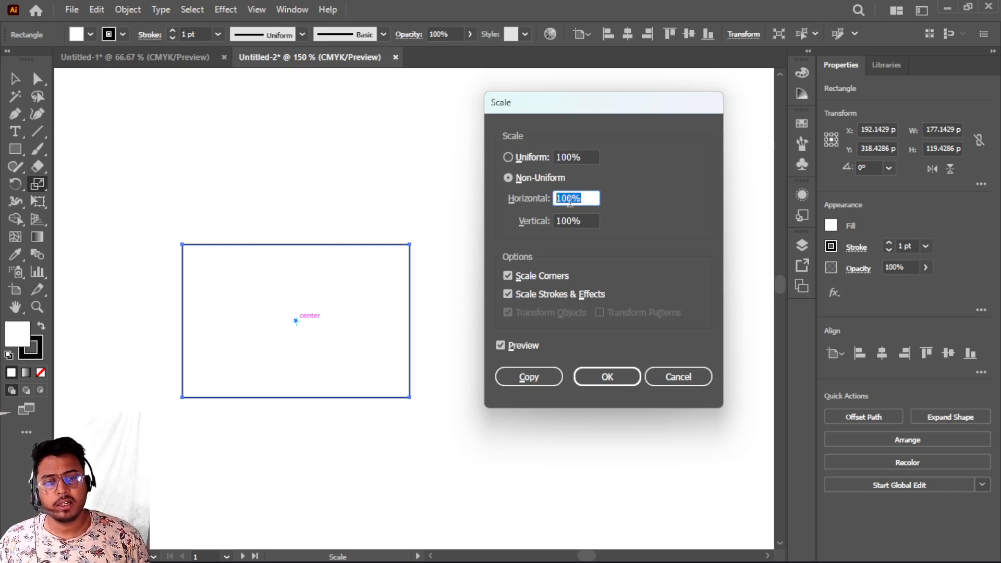
{"action": "type", "text": "90"}
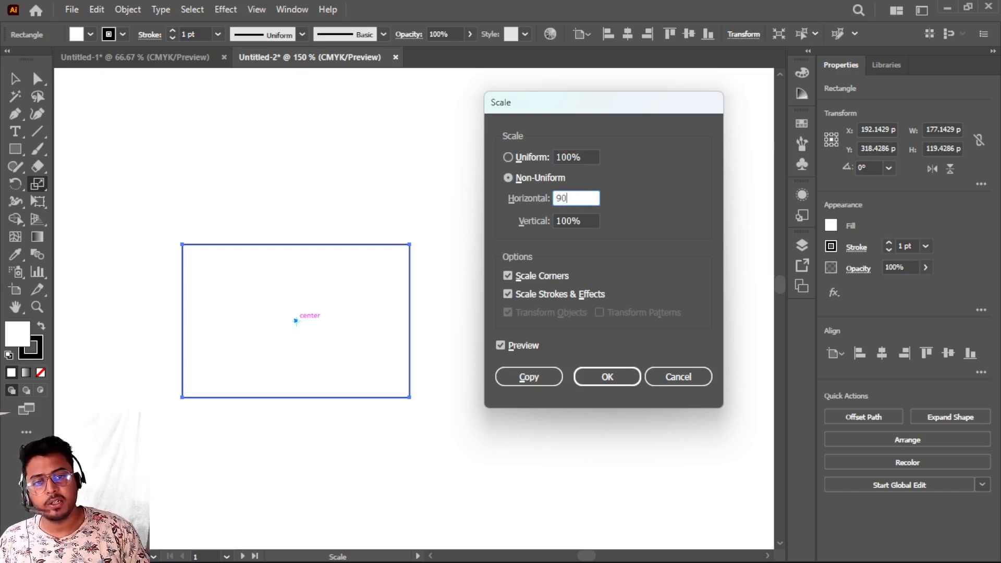
{"action": "key", "text": "Tab"}
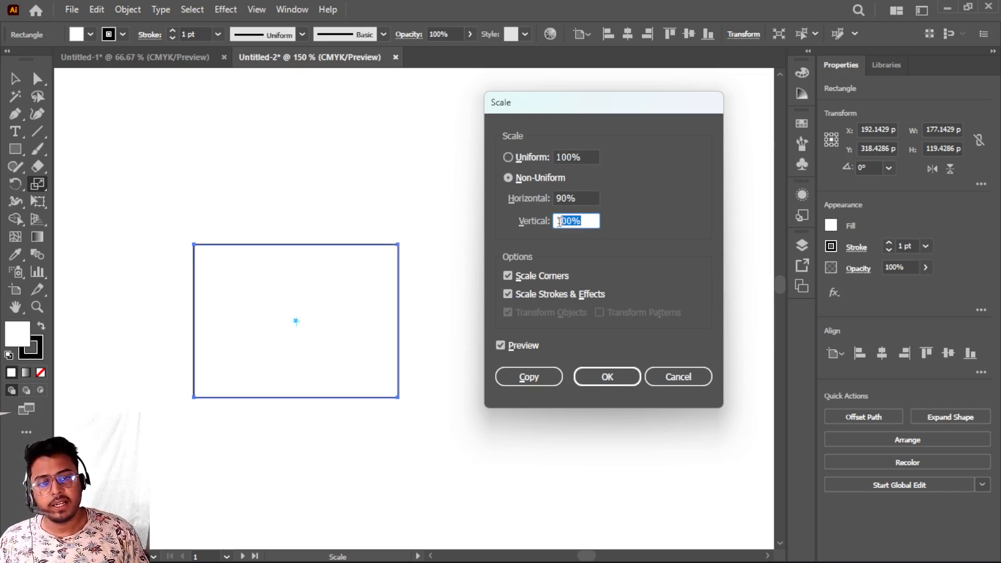
{"action": "type", "text": "90"}
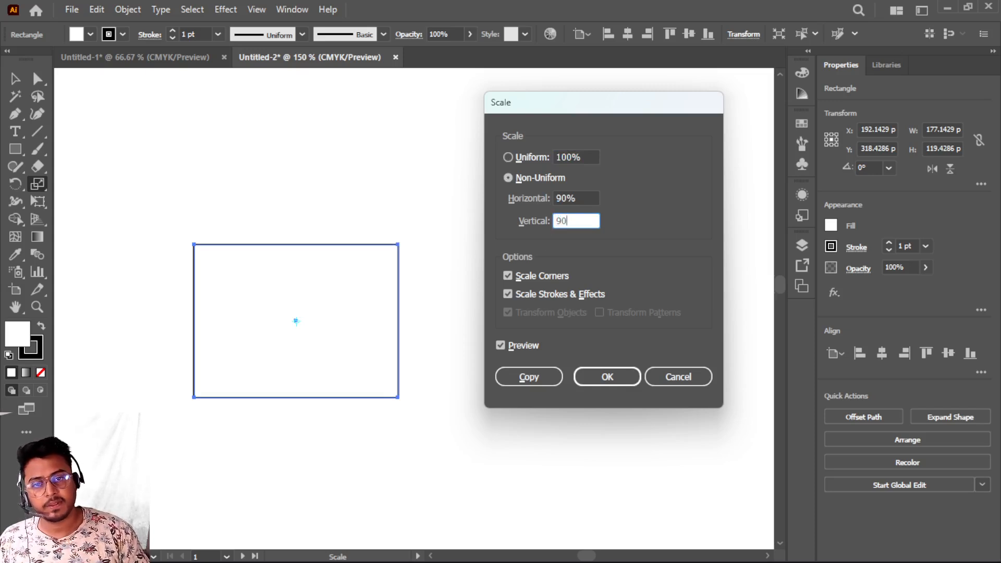
{"action": "left_click", "coordinate": [526, 379]}
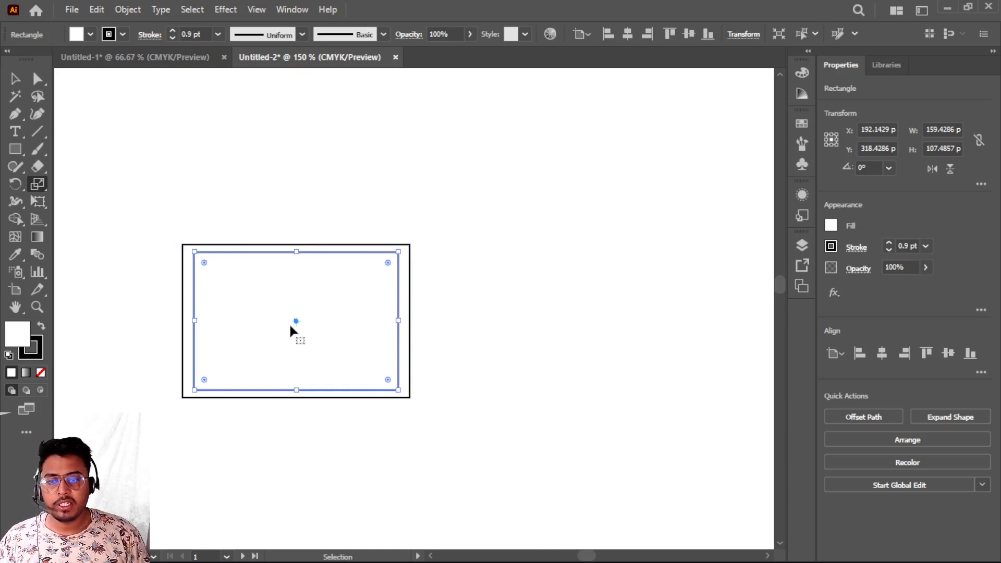
- Repeat the scaled copy transformation twelve times to build nested rectangles shrinking toward the center
{"action": "key", "text": "ctrl+d"}
{"action": "key", "text": "ctrl+d"}
{"action": "key", "text": "ctrl+d"}
{"action": "key", "text": "ctrl+d"}
{"action": "key", "text": "ctrl+d"}
{"action": "key", "text": "ctrl+d"}
{"action": "key", "text": "ctrl+d"}
{"action": "key", "text": "ctrl+d"}
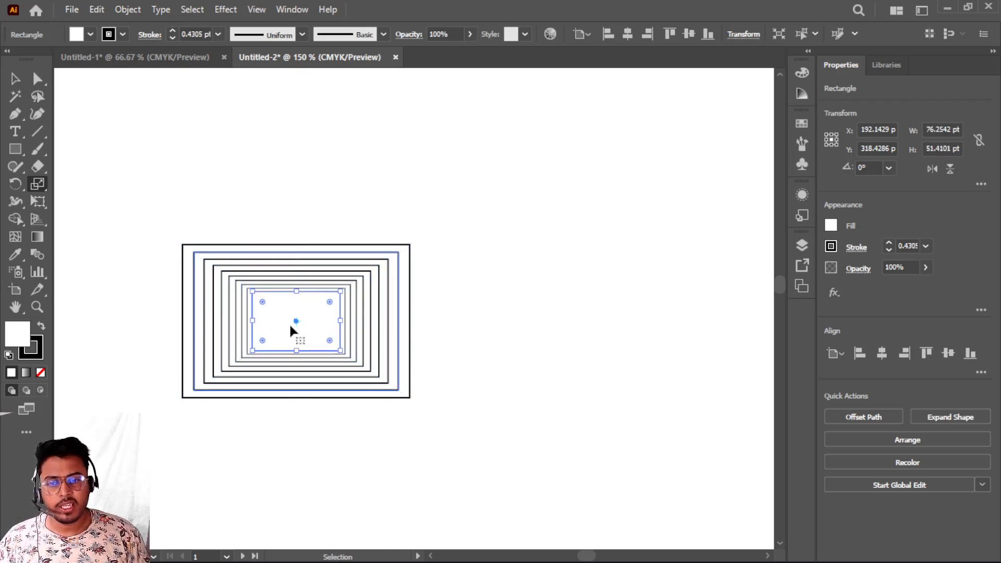
{"action": "key", "text": "ctrl+d"}
{"action": "key", "text": "ctrl+d"}
{"action": "key", "text": "ctrl+d"}
{"action": "key", "text": "ctrl+d"}
{"action": "key", "text": "ctrl+d"}
{"action": "key", "text": "ctrl+d"}
{"action": "key", "text": "ctrl+d"}
{"action": "key", "text": "ctrl+d"}
{"action": "key", "text": "ctrl+d"}
{"action": "key", "text": "ctrl+d"}
{"action": "key", "text": "ctrl+d"}
{"action": "key", "text": "ctrl+d"}
{"action": "key", "text": "ctrl+d"}
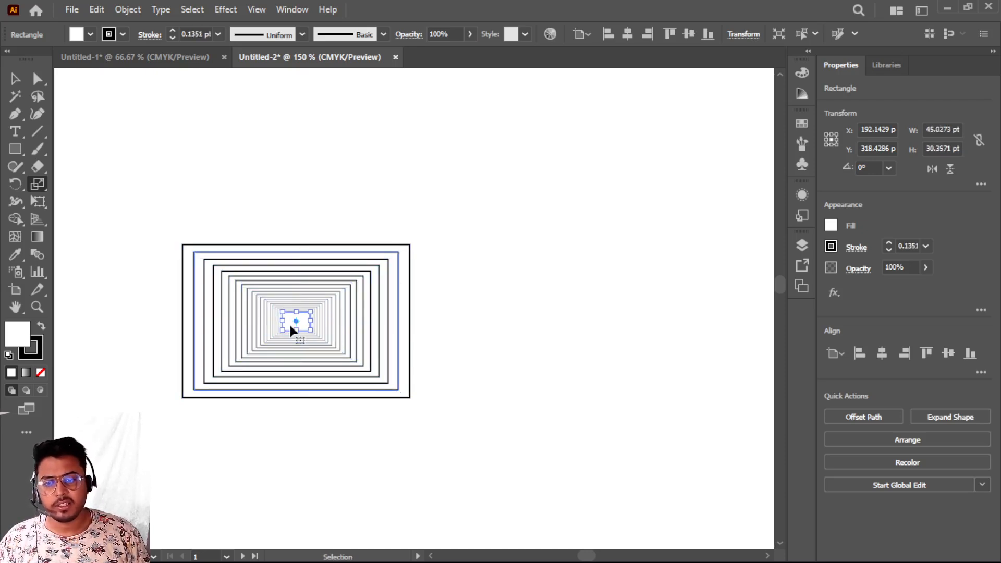
{"action": "key", "text": "ctrl+d"}
{"action": "key", "text": "ctrl+d"}
{"action": "key", "text": "ctrl+d"}
{"action": "key", "text": "ctrl+d"}
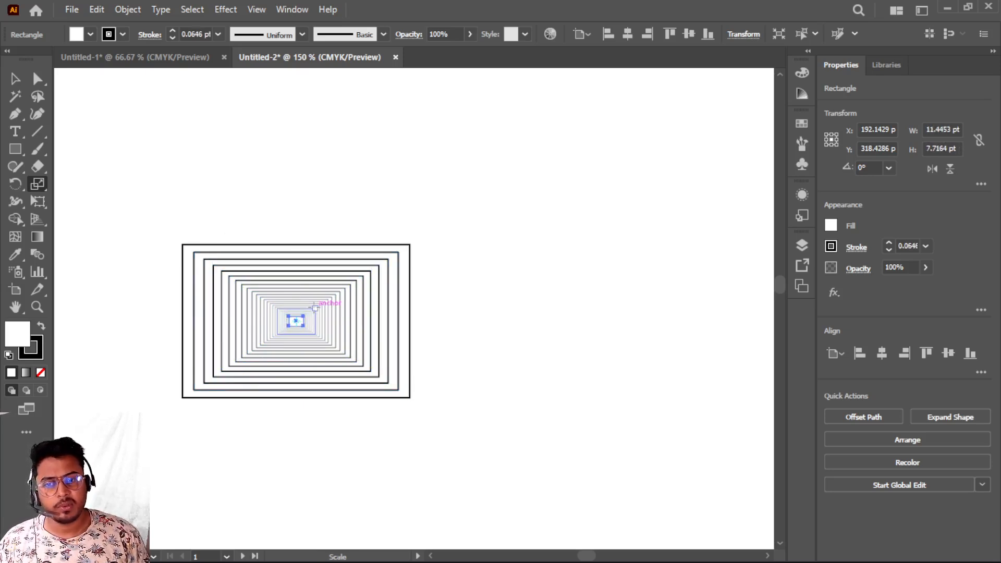
- Select all the nested rectangles and move them to the artboard's upper-left corner, then deselect
{"action": "left_click", "coordinate": [12, 79]}
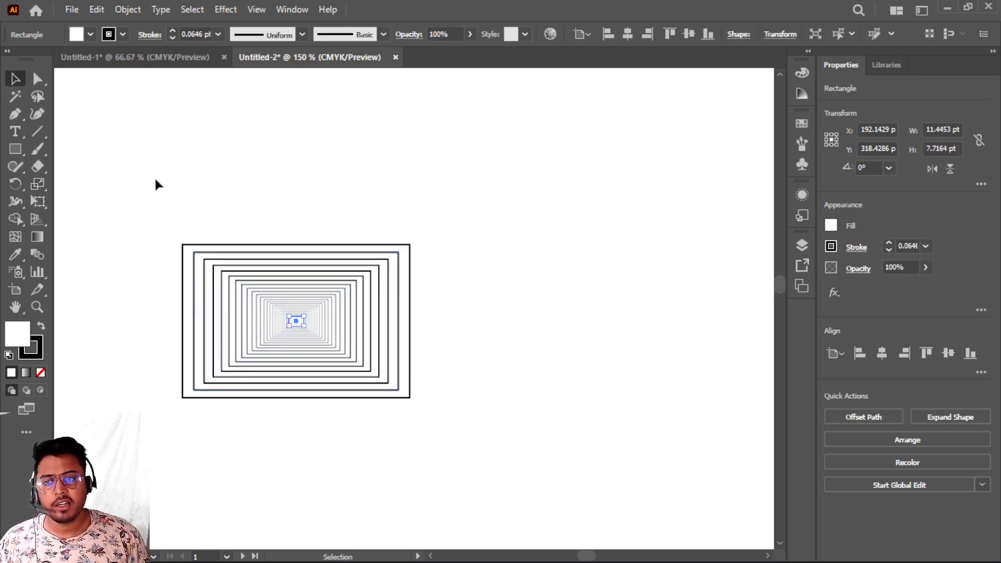
{"action": "key", "text": "ctrl+a"}
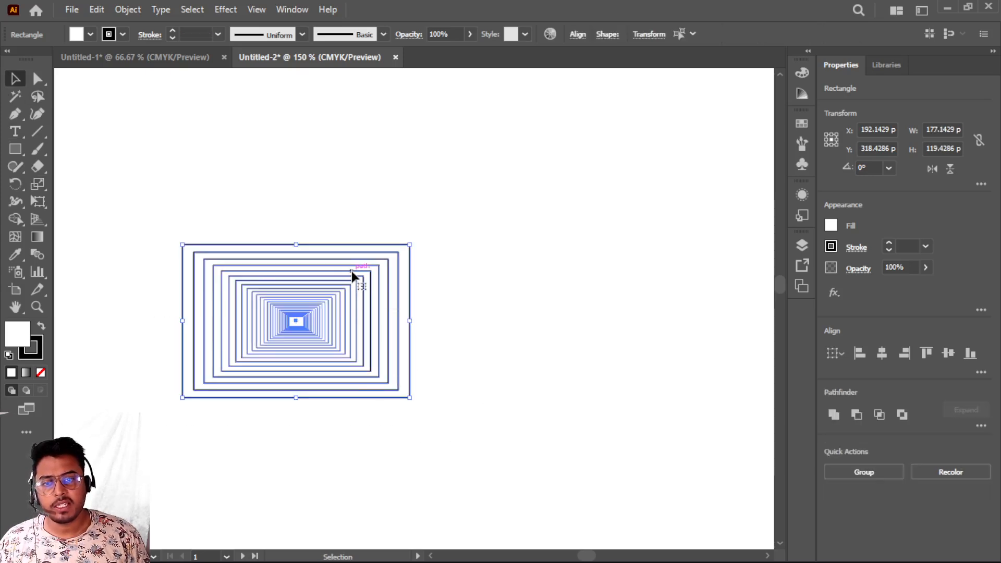
{"action": "left_click_drag", "start_coordinate": [351, 270], "coordinate": [236, 112]}
{"action": "left_click_drag", "start_coordinate": [291, 233], "coordinate": [245, 193]}
{"action": "left_click", "coordinate": [320, 172]}
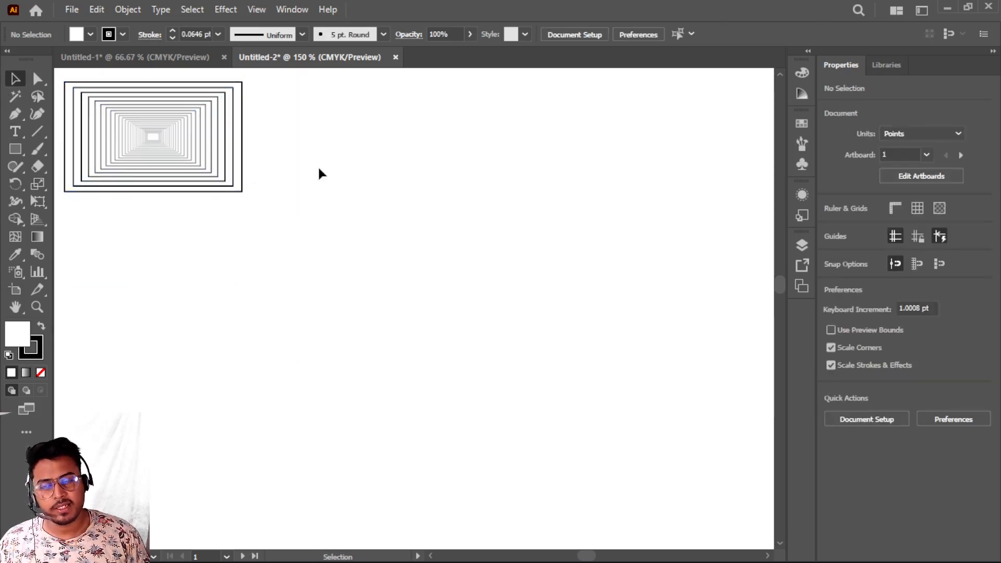
- Draw a new rectangle about 163 by 103 pt below the first set
{"action": "left_click", "coordinate": [15, 149]}
{"action": "left_click_drag", "start_coordinate": [106, 260], "coordinate": [315, 392]}
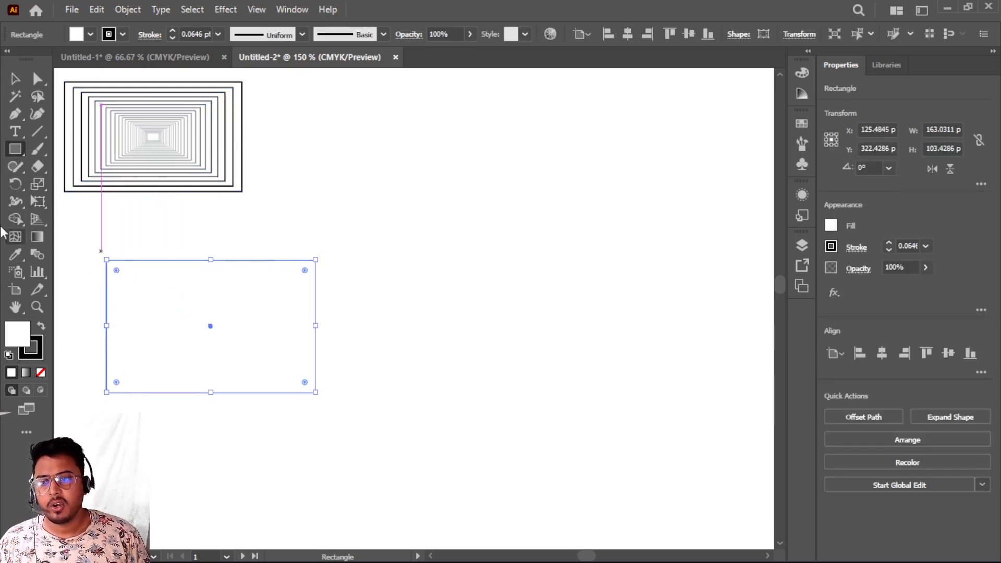
- With the Scale tool, make a 90% copy of the new rectangle about a point near its upper-left corner
{"action": "left_click", "coordinate": [38, 184]}
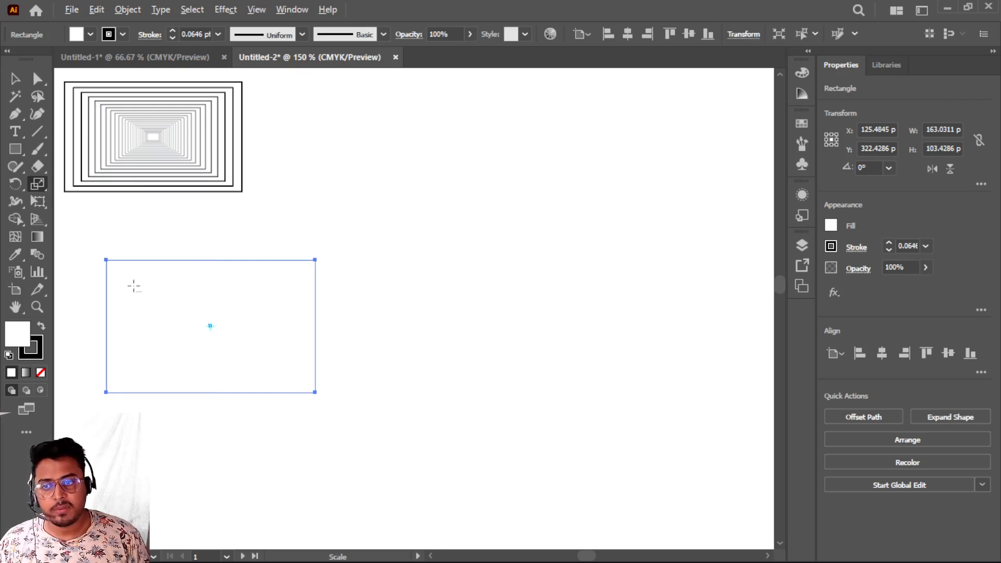
{"action": "left_click", "coordinate": [133, 285], "text": "alt"}
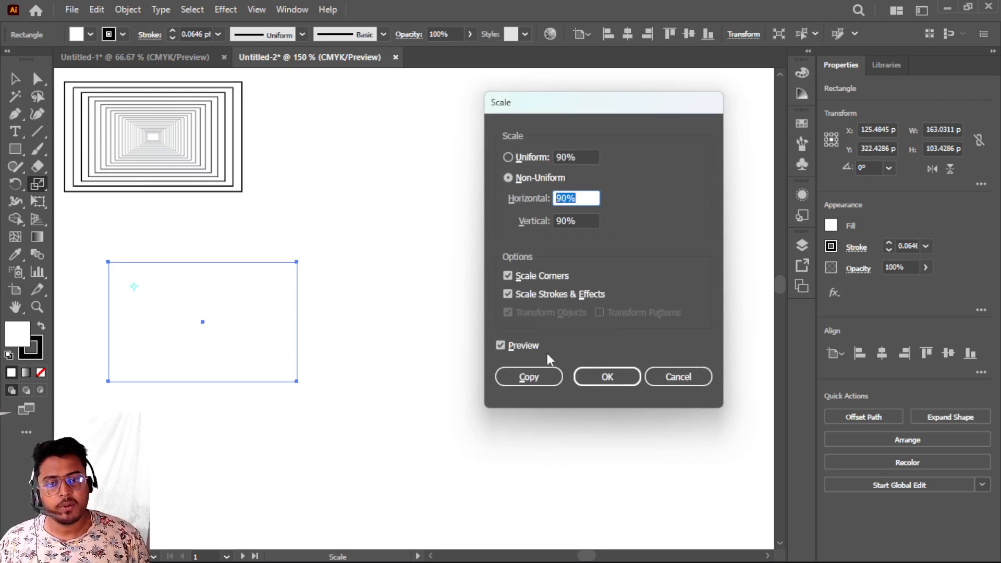
{"action": "left_click", "coordinate": [529, 377]}
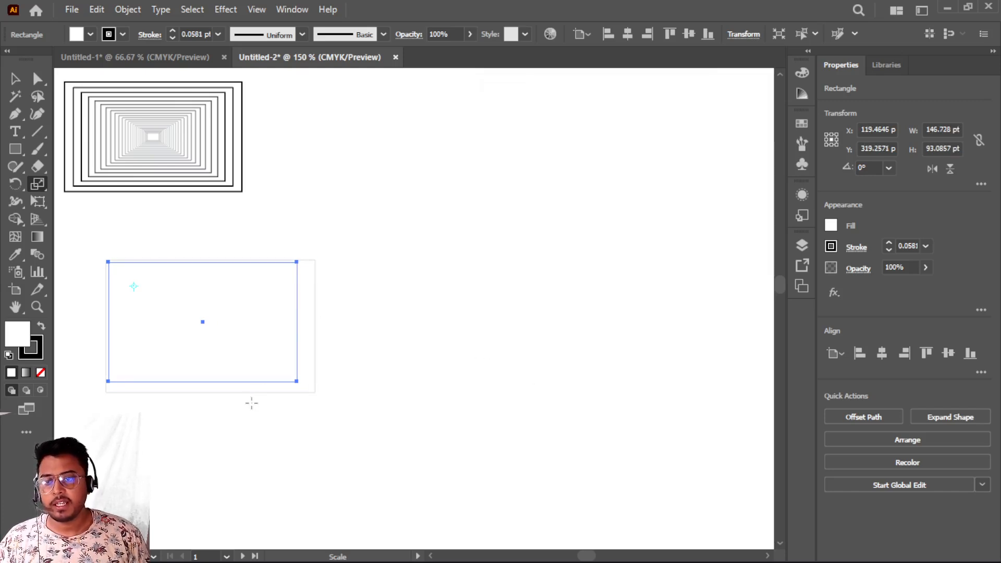
- Repeat the scaled copy transformation several times to build rectangles converging toward the upper-left
{"action": "key", "text": "ctrl+d"}
{"action": "key", "text": "ctrl+d"}
{"action": "key", "text": "ctrl+d"}
{"action": "key", "text": "ctrl+d"}
{"action": "key", "text": "ctrl+d"}
{"action": "key", "text": "ctrl+d"}
{"action": "key", "text": "ctrl+d"}
{"action": "key", "text": "ctrl+d"}
{"action": "key", "text": "ctrl+d"}
{"action": "key", "text": "ctrl+d"}
{"action": "key", "text": "ctrl+d"}
{"action": "key", "text": "ctrl+d"}
{"action": "key", "text": "ctrl+d"}
{"action": "key", "text": "ctrl+d"}
{"action": "key", "text": "ctrl+d"}
{"action": "key", "text": "ctrl+d"}
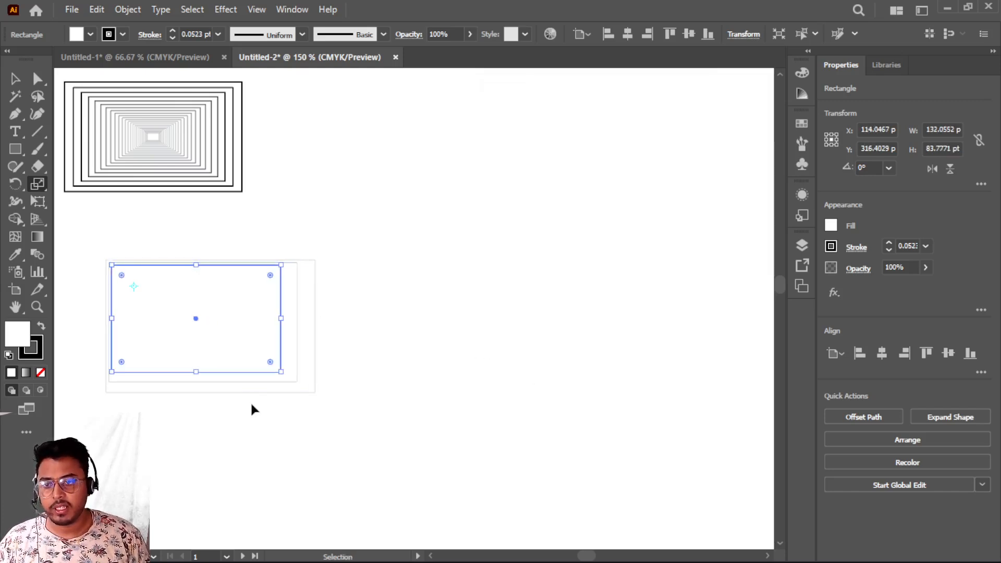
{"action": "key", "text": "ctrl+d"}
{"action": "key", "text": "ctrl+d"}
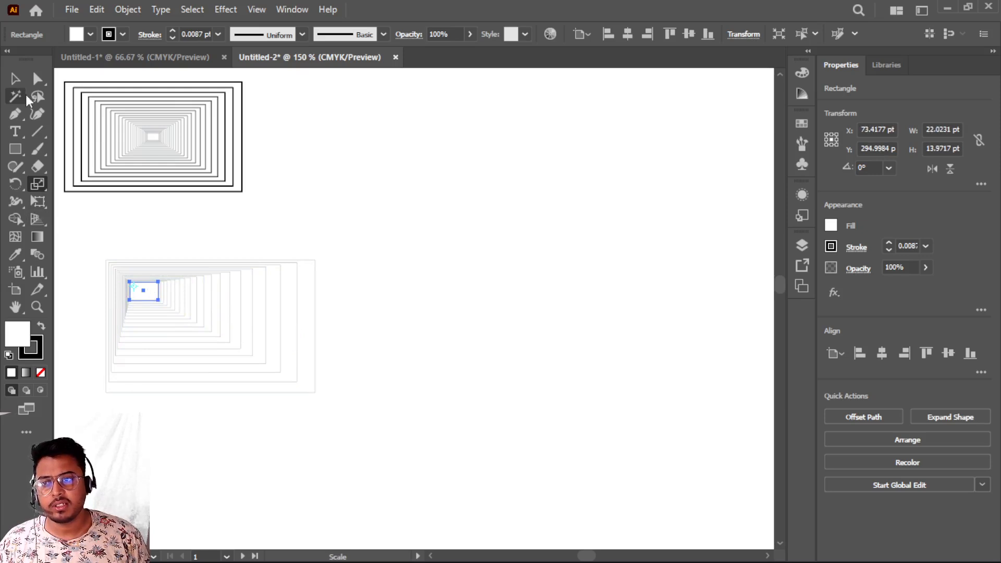
- Select the whole second rectangle set and raise its stroke weight to 0.75 pt, then deselect
{"action": "left_click", "coordinate": [15, 79]}
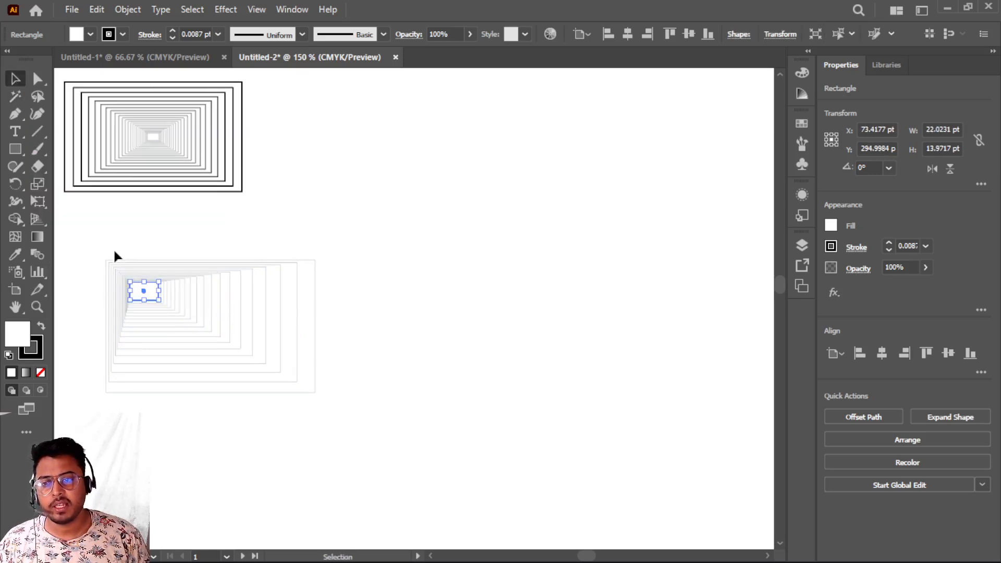
{"action": "left_click_drag", "start_coordinate": [105, 255], "coordinate": [378, 423]}
{"action": "left_click", "coordinate": [172, 31]}
{"action": "left_click", "coordinate": [173, 32]}
{"action": "left_click", "coordinate": [172, 31]}
{"action": "left_click", "coordinate": [485, 281]}
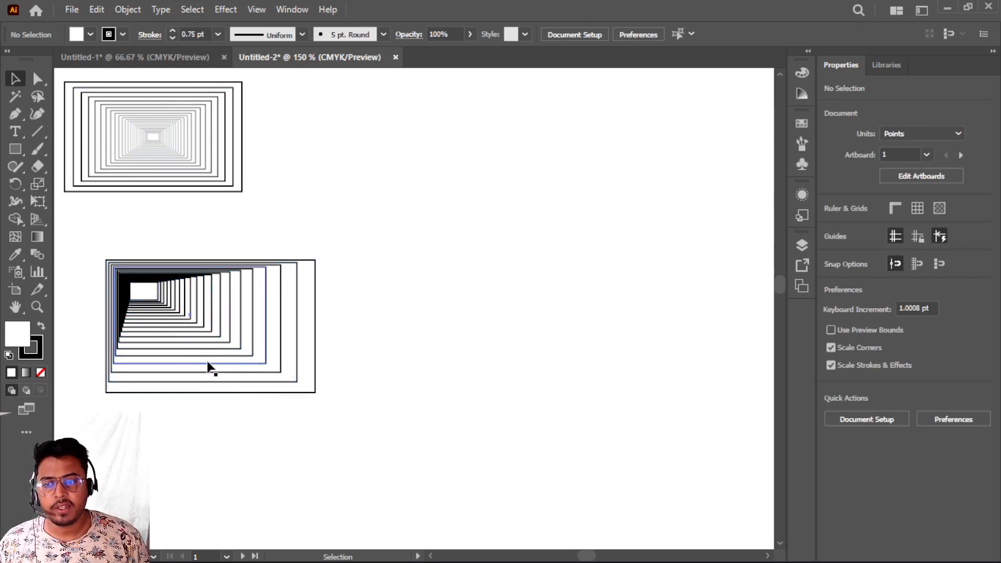
- Select the second rectangle set and move it to the top, beside the first set
{"action": "mouse_move", "coordinate": [143, 296]}
{"action": "left_mouse_down"}
{"action": "mouse_move", "coordinate": [274, 380]}
{"action": "mouse_move", "coordinate": [210, 353]}
{"action": "mouse_move", "coordinate": [143, 292]}
{"action": "left_mouse_up"}
{"action": "left_click_drag", "start_coordinate": [95, 240], "coordinate": [402, 391]}
{"action": "left_click_drag", "start_coordinate": [297, 292], "coordinate": [463, 109]}
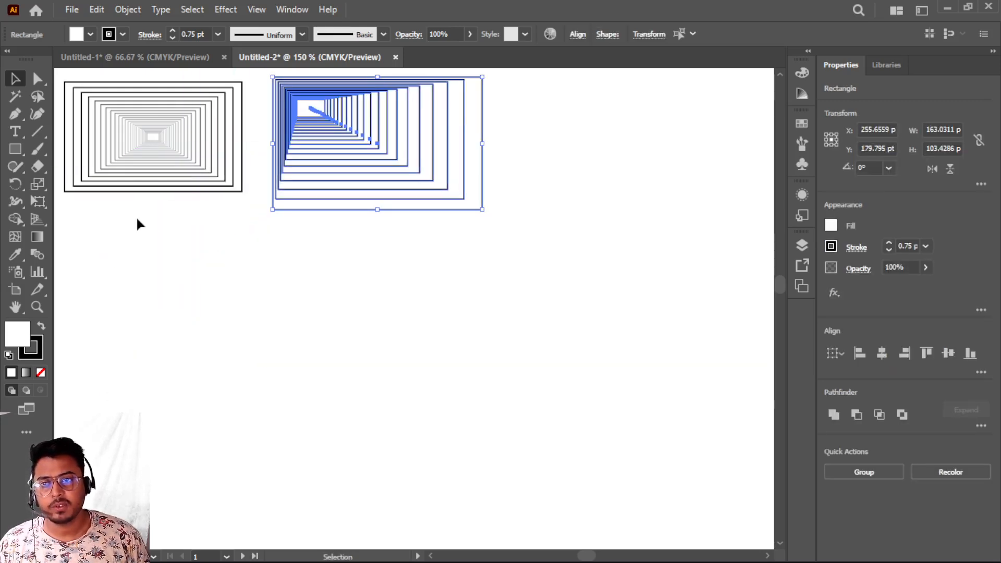
- Draw another rectangle about 183 by 115 pt below the two sets
{"action": "left_click", "coordinate": [15, 150]}
{"action": "left_click_drag", "start_coordinate": [106, 280], "coordinate": [342, 429]}
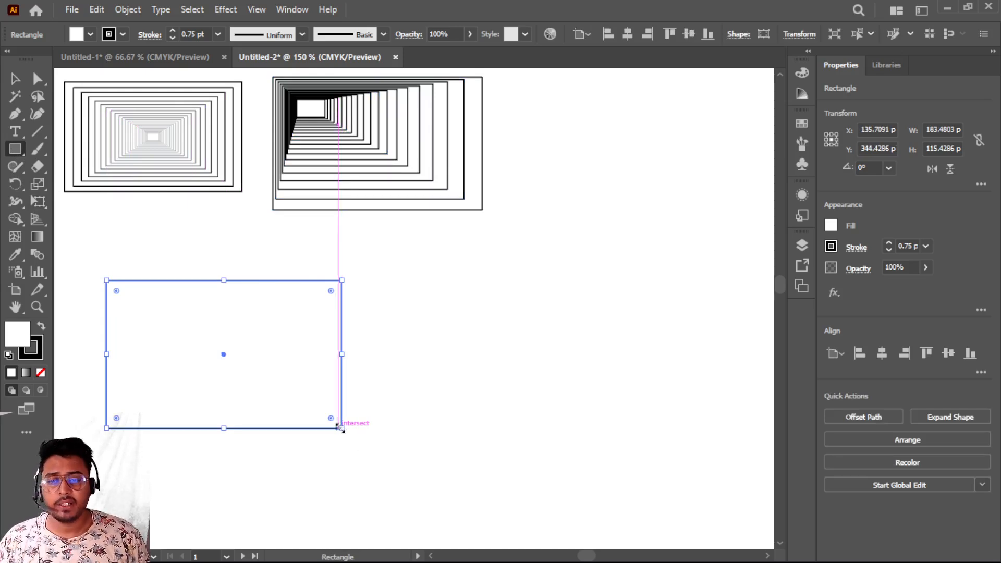
- Scale a copy of the rectangle to 70% horizontally and vertically around a reference point near its upper-right corner
{"action": "left_click", "coordinate": [38, 185]}
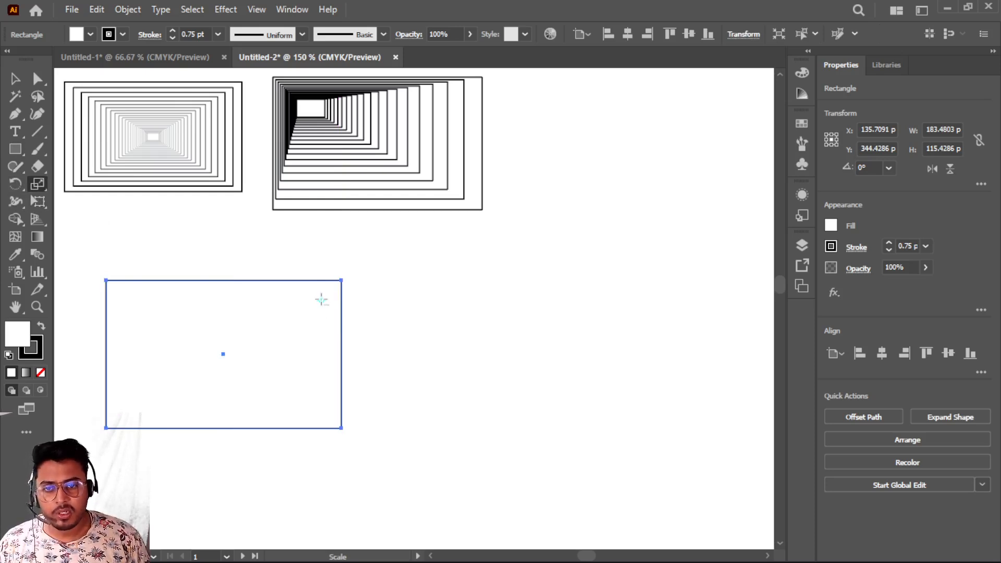
{"action": "left_click", "coordinate": [321, 300], "text": "alt"}
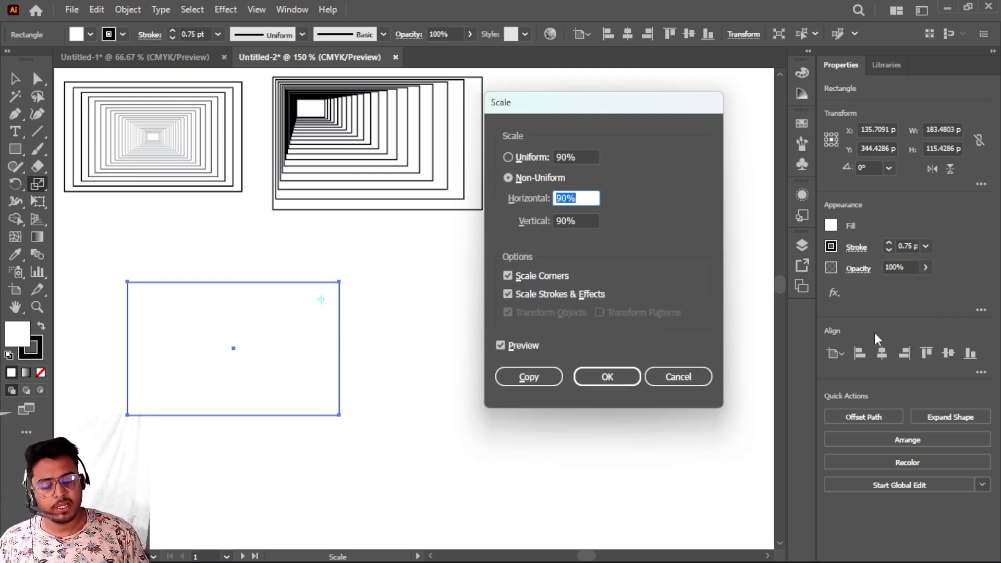
{"action": "type", "text": "70"}
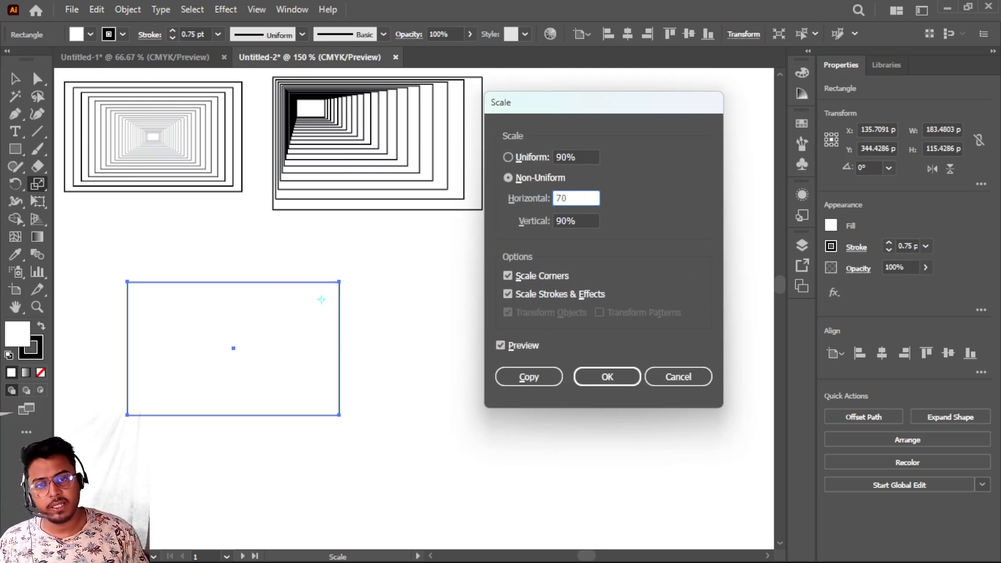
{"action": "key", "text": "Tab"}
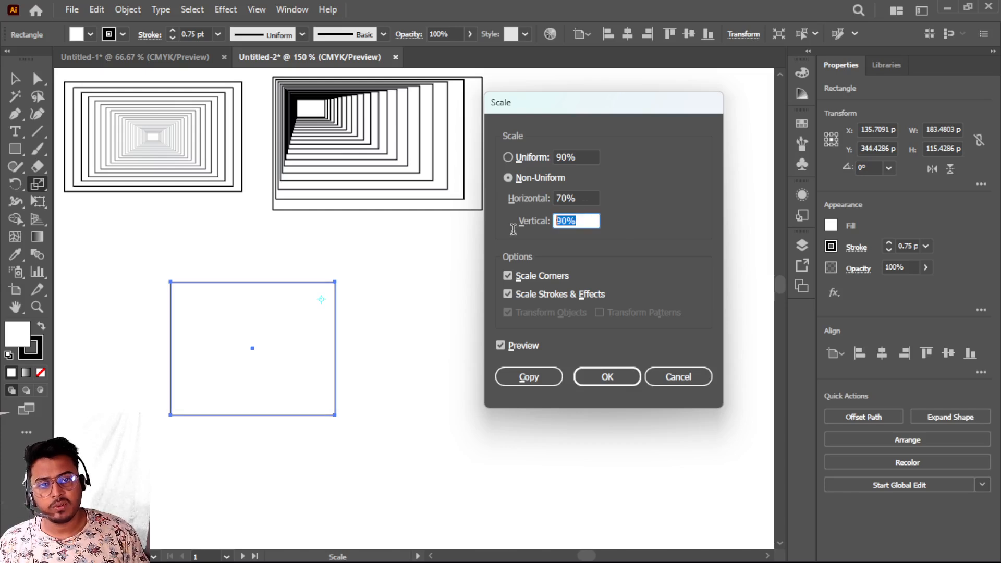
{"action": "type", "text": "70"}
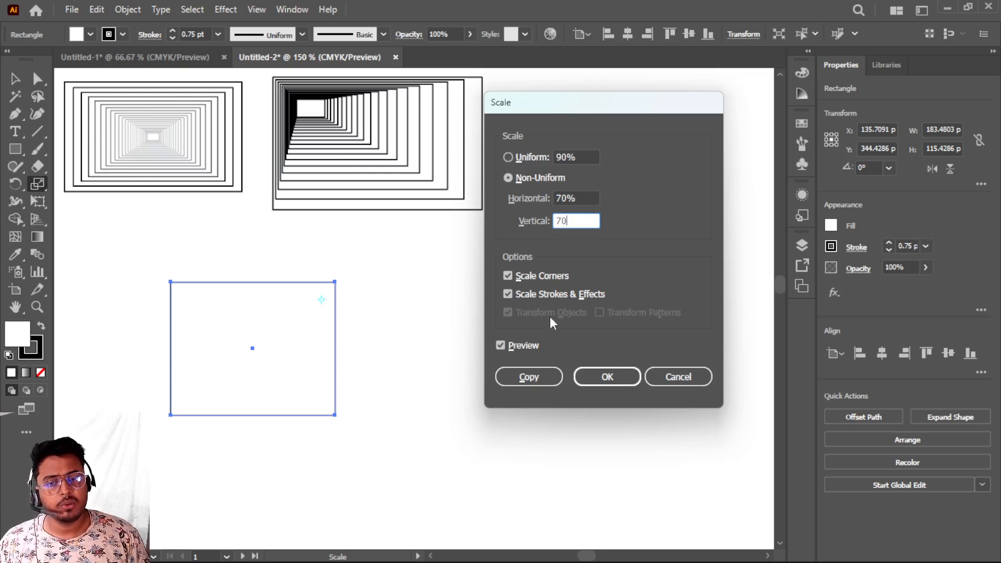
{"action": "left_click", "coordinate": [529, 377]}
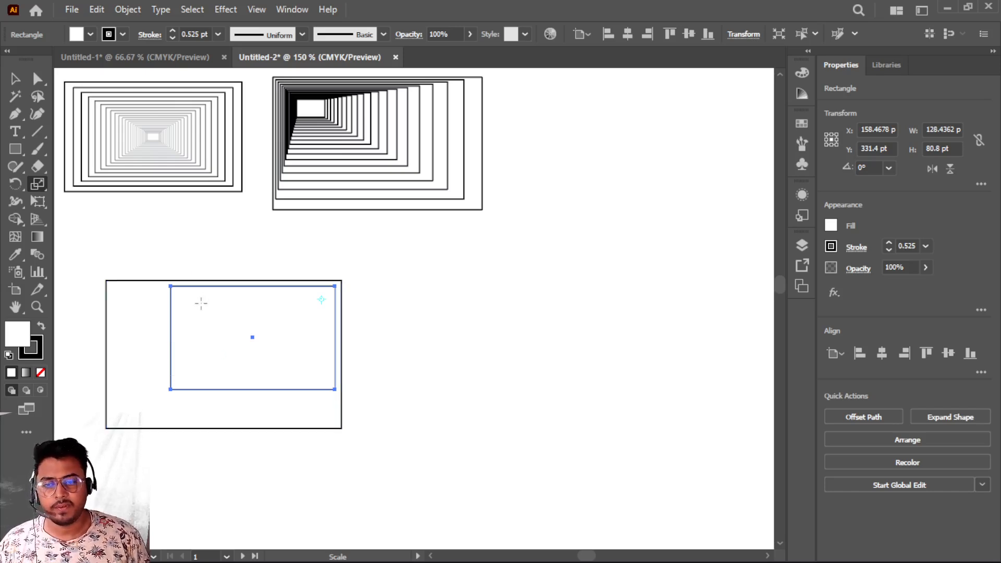
- Repeat the scaled copy transformation six times to build rectangles converging toward the upper-right
{"action": "key", "text": "ctrl+d"}
{"action": "key", "text": "ctrl+d"}
{"action": "key", "text": "ctrl+d"}
{"action": "key", "text": "ctrl+d"}
{"action": "key", "text": "ctrl+d"}
{"action": "key", "text": "ctrl+d"}
{"action": "key", "text": "ctrl+d"}
{"action": "key", "text": "ctrl+d"}
{"action": "key", "text": "ctrl+d"}
{"action": "key", "text": "ctrl+d"}
{"action": "key", "text": "ctrl+d"}
{"action": "key", "text": "ctrl+d"}
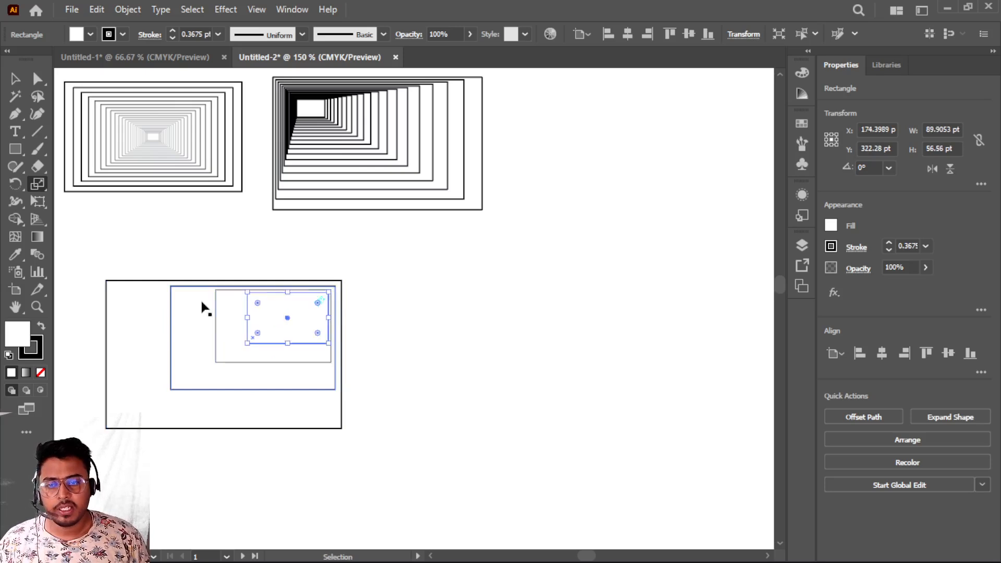
{"action": "key", "text": "ctrl+d"}
{"action": "key", "text": "ctrl+d"}
{"action": "key", "text": "ctrl+d"}
{"action": "key", "text": "ctrl+d"}
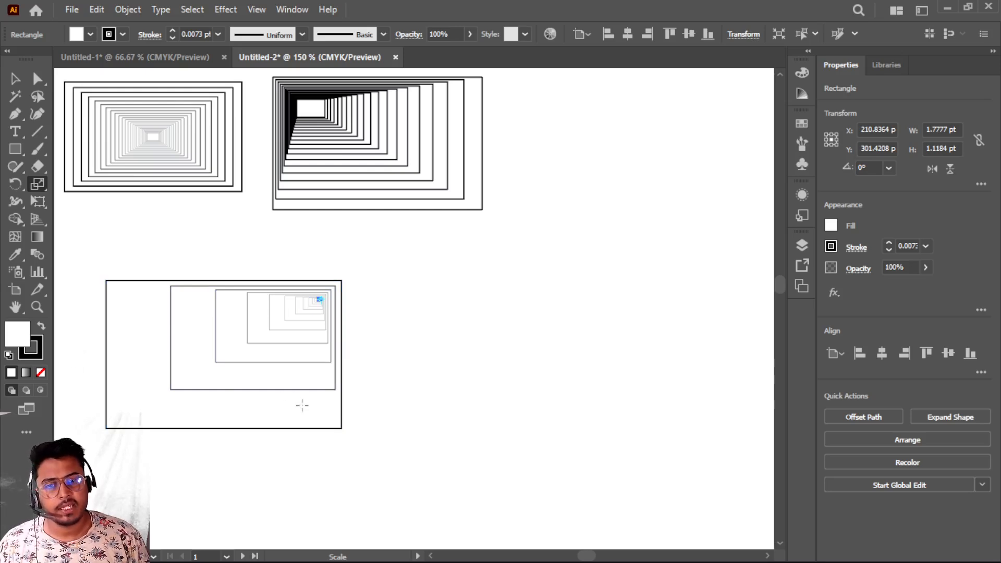
- Select the whole third rectangle set and increase its stroke weight, then deselect
{"action": "left_click", "coordinate": [15, 78]}
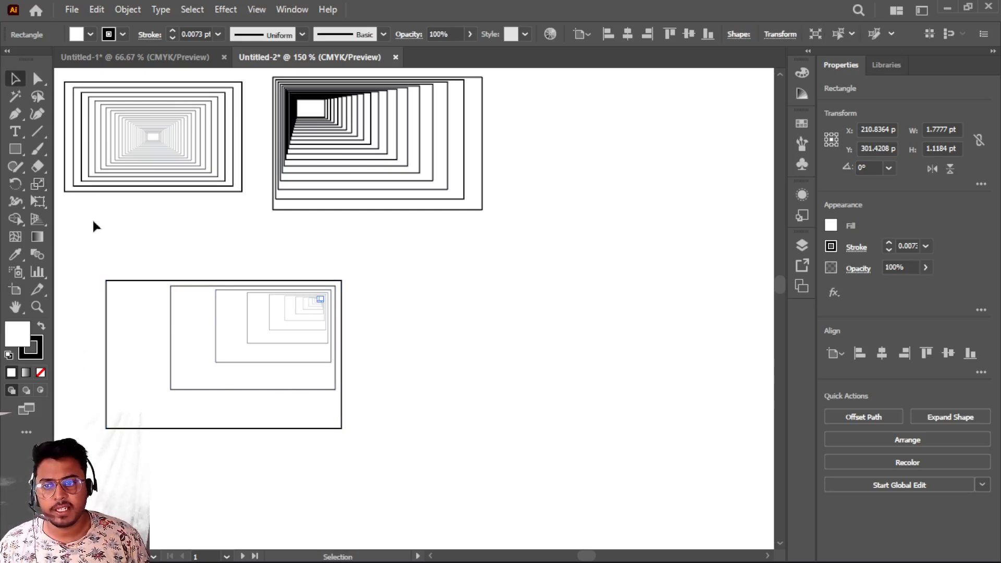
{"action": "left_click_drag", "start_coordinate": [84, 233], "coordinate": [367, 506]}
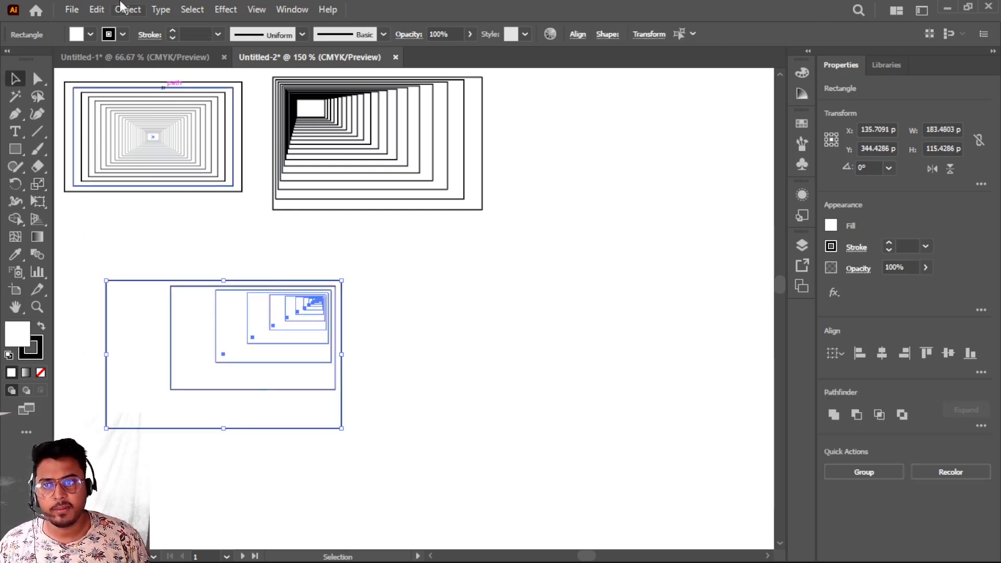
{"action": "left_click", "coordinate": [172, 30]}
{"action": "left_click", "coordinate": [172, 30]}
{"action": "left_click", "coordinate": [397, 298]}
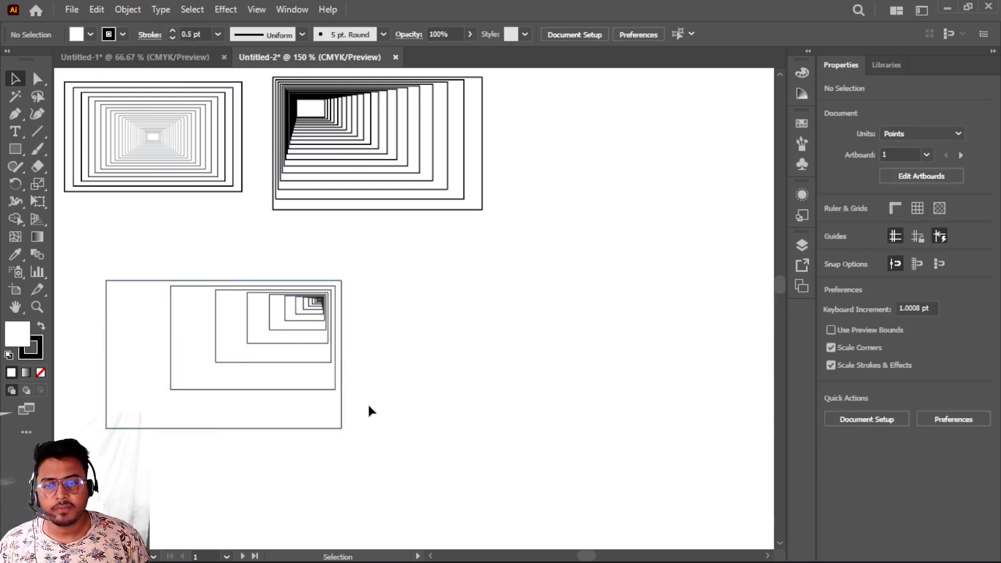
- Select the third rectangle set and move it to the top row, beside the second set
{"action": "left_click_drag", "start_coordinate": [87, 255], "coordinate": [410, 478]}
{"action": "left_click_drag", "start_coordinate": [206, 287], "coordinate": [625, 110]}
{"action": "left_click_drag", "start_coordinate": [756, 249], "coordinate": [738, 235]}
{"action": "scroll", "coordinate": [339, 430], "scroll_direction": "down", "scroll_amount": 1}
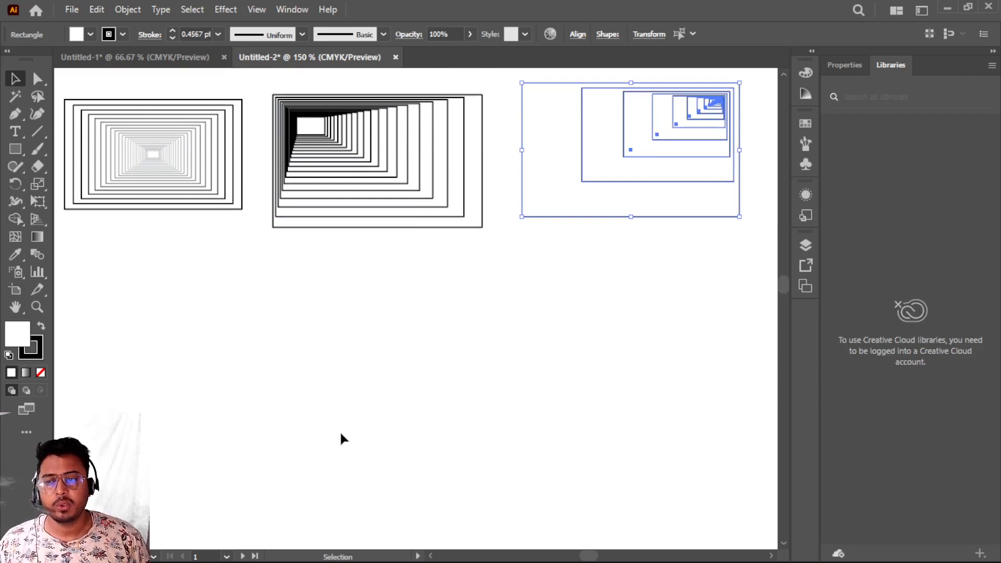
- Draw another rectangle below the second set with the Rectangle tool
{"action": "left_click", "coordinate": [15, 149]}
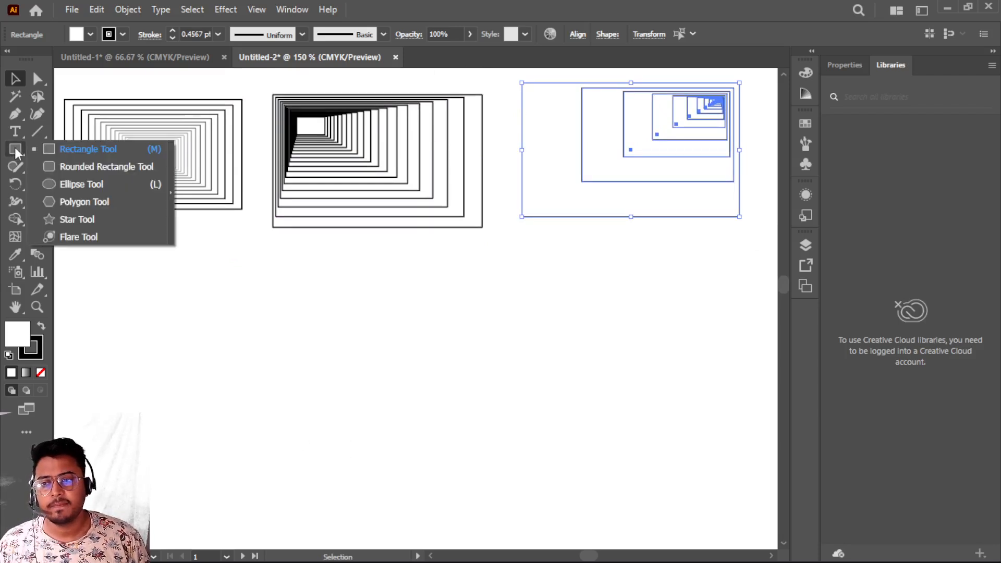
{"action": "left_click", "coordinate": [85, 151]}
{"action": "left_click_drag", "start_coordinate": [181, 320], "coordinate": [407, 457]}
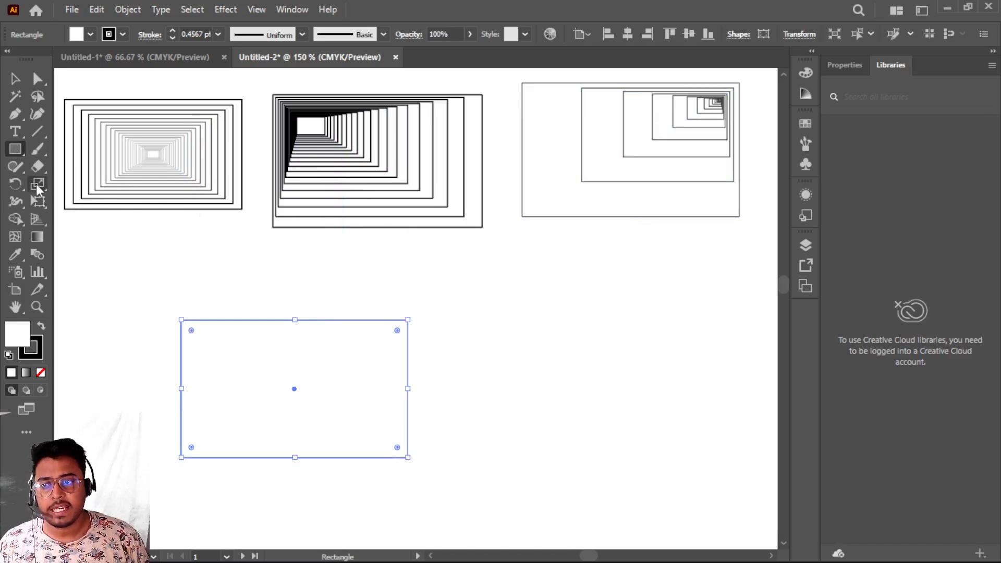
- Scale a copy of the rectangle 85% horizontally and 90% vertically around a reference point above its center
{"action": "left_click", "coordinate": [37, 184]}
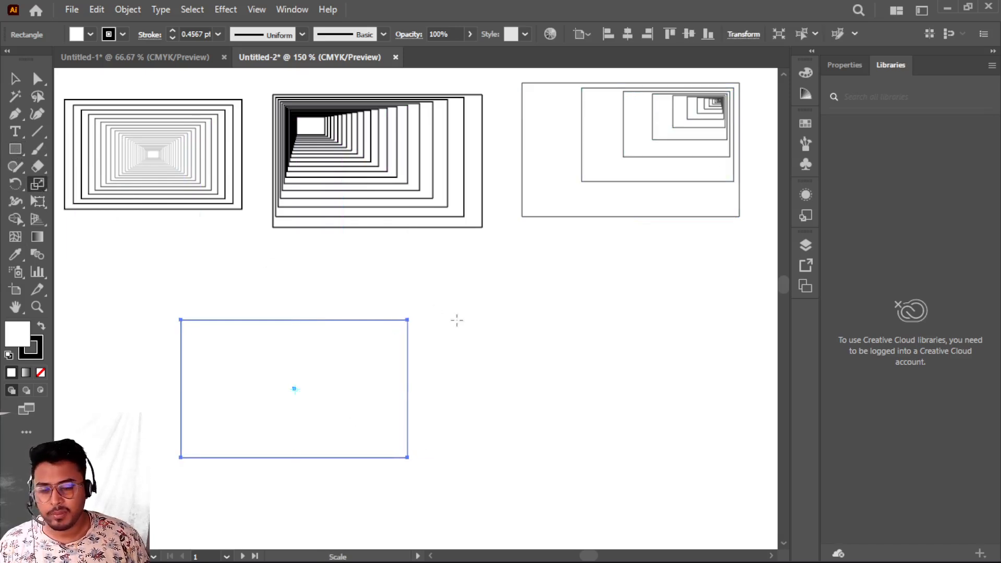
{"action": "left_click", "coordinate": [287, 262], "text": "alt"}
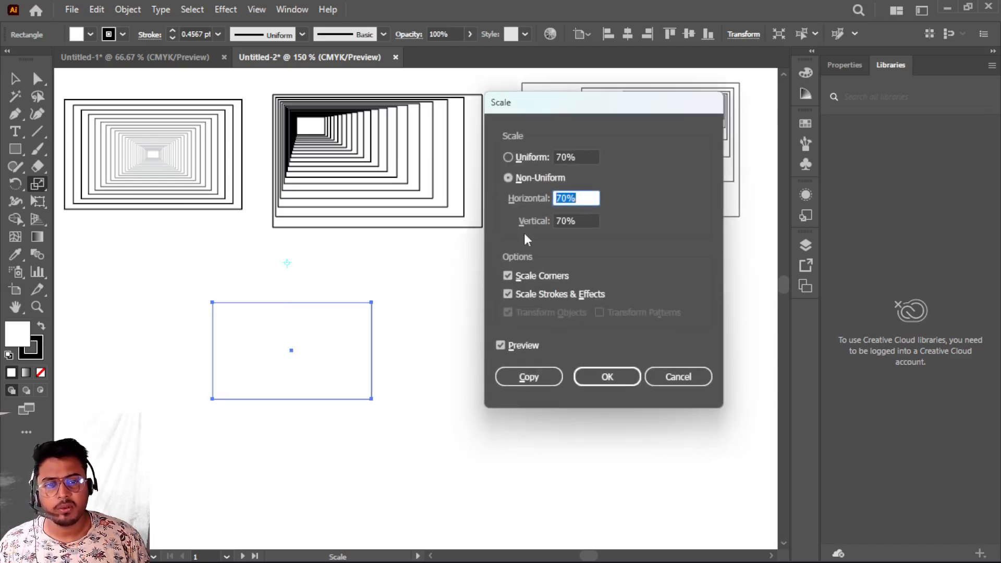
{"action": "left_click", "coordinate": [589, 195]}
{"action": "left_click_drag", "start_coordinate": [588, 195], "coordinate": [529, 211]}
{"action": "type", "text": "85"}
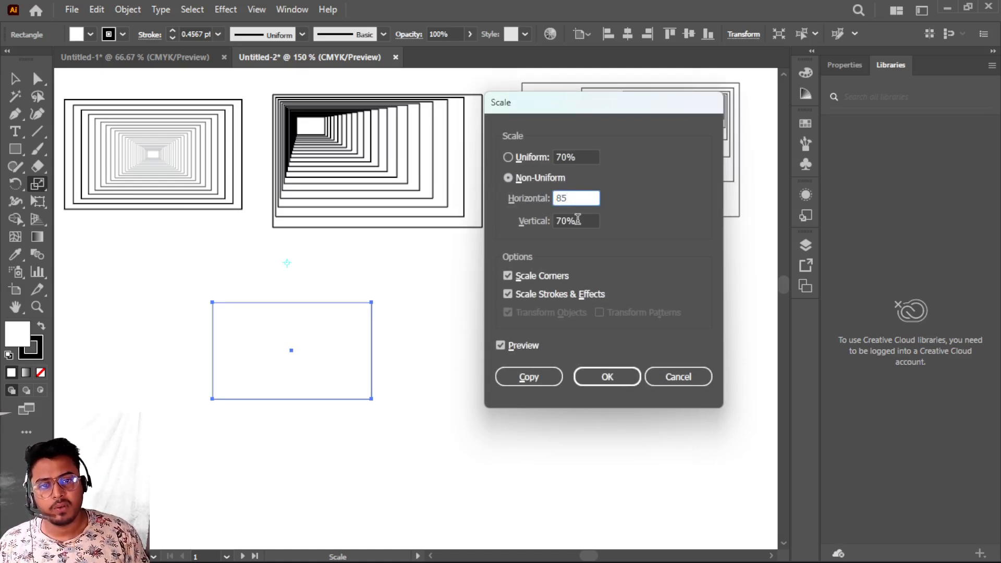
{"action": "key", "text": "Tab"}
{"action": "type", "text": "9"}
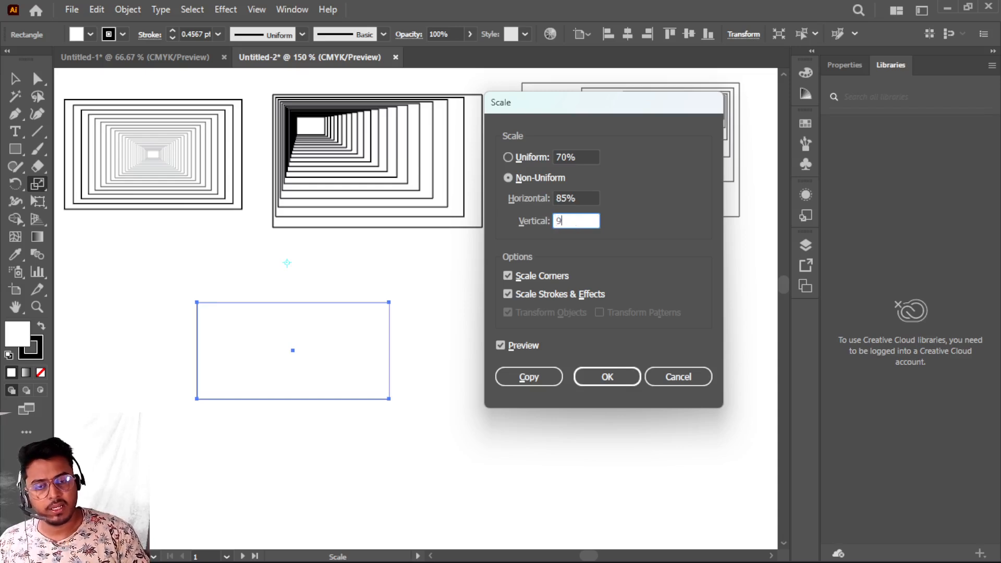
{"action": "type", "text": "0"}
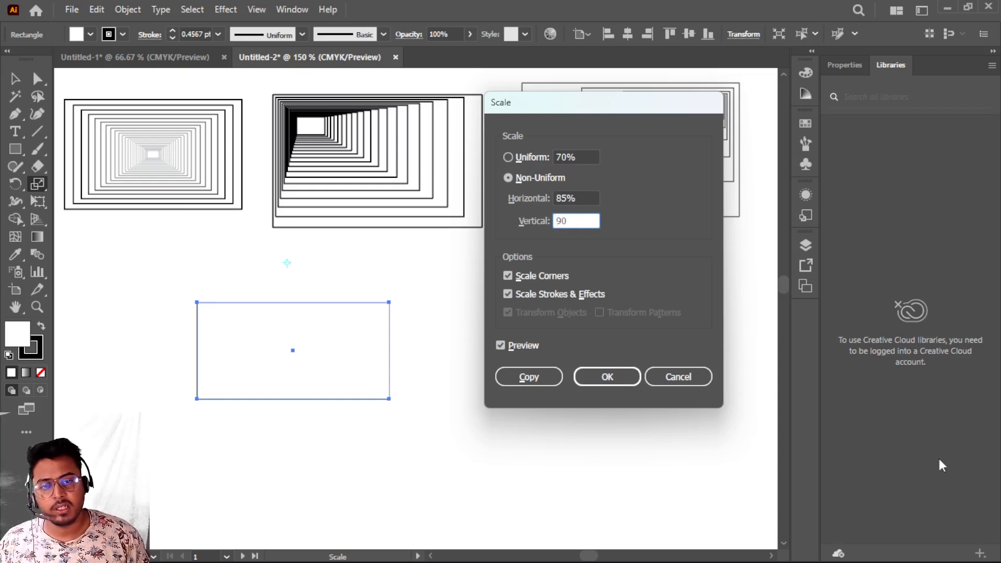
{"action": "left_click", "coordinate": [528, 376]}
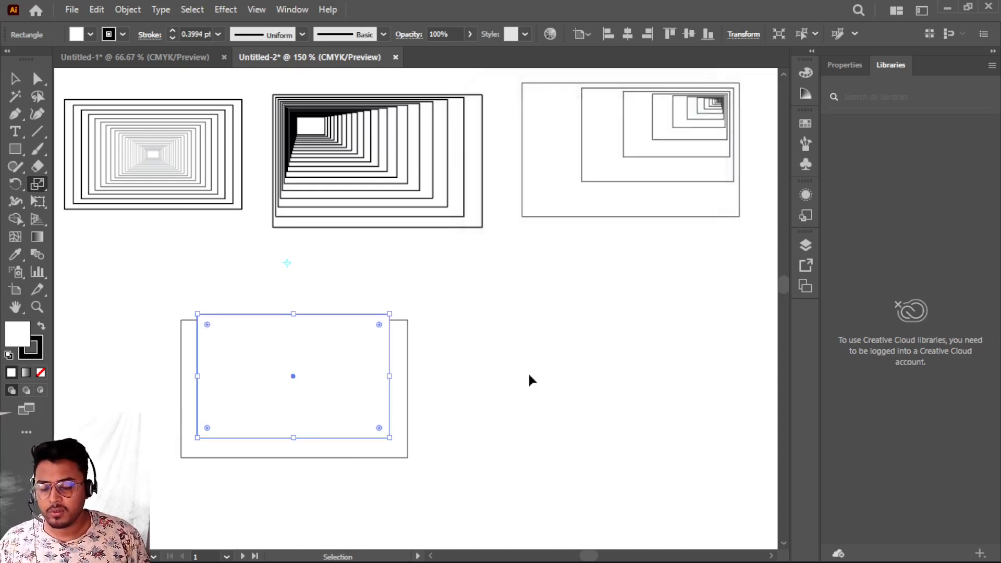
- Repeat the scaled copy transformation six times to build rectangles converging upward
{"action": "key", "text": "ctrl+d"}
{"action": "key", "text": "ctrl+d"}
{"action": "key", "text": "ctrl+d"}
{"action": "key", "text": "ctrl+d"}
{"action": "key", "text": "ctrl+d"}
{"action": "key", "text": "ctrl+d"}
{"action": "key", "text": "ctrl+d"}
{"action": "key", "text": "ctrl+d"}
{"action": "key", "text": "ctrl+d"}
{"action": "key", "text": "ctrl+d"}
{"action": "key", "text": "ctrl+d"}
{"action": "key", "text": "ctrl+d"}
{"action": "key", "text": "ctrl+d"}
{"action": "key", "text": "ctrl+d"}
{"action": "key", "text": "ctrl+d"}
{"action": "key", "text": "ctrl+d"}
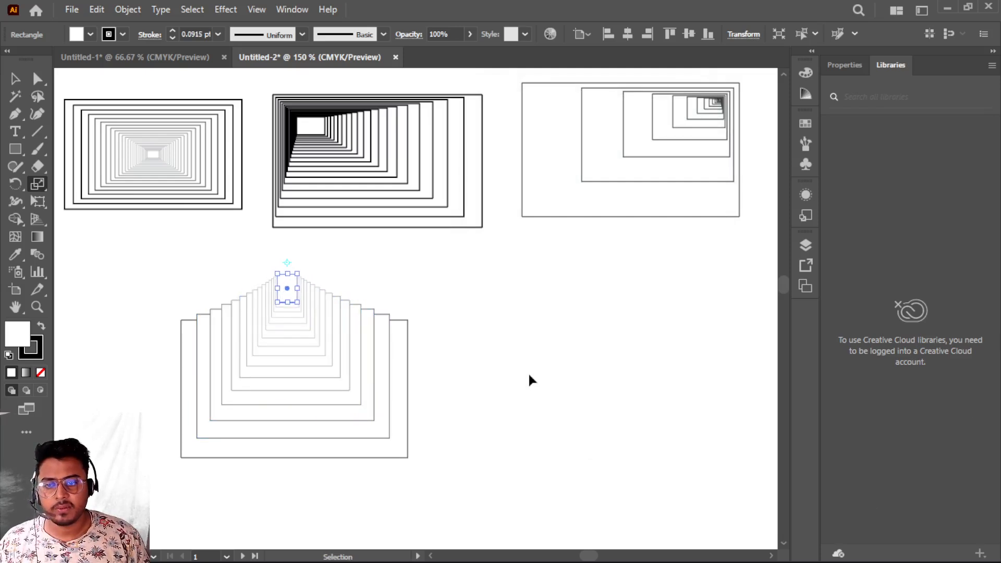
- Undo the last three scaled copies and repeat the transformation three times again
{"action": "key", "text": "s"}
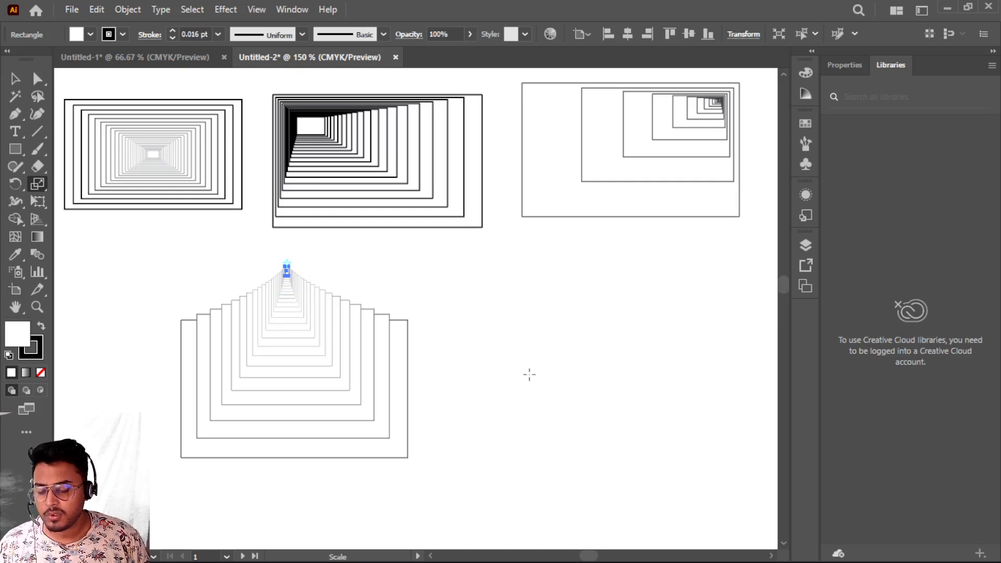
{"action": "key", "text": "v"}
{"action": "key", "text": "ctrl+z"}
{"action": "key", "text": "ctrl+z"}
{"action": "key", "text": "ctrl+z"}
{"action": "key", "text": "ctrl+z"}
{"action": "key", "text": "ctrl+z"}
{"action": "key", "text": "ctrl+z"}
{"action": "key", "text": "ctrl+z"}
{"action": "key", "text": "ctrl+z"}
{"action": "key", "text": "ctrl+z"}
{"action": "key", "text": "ctrl+z"}
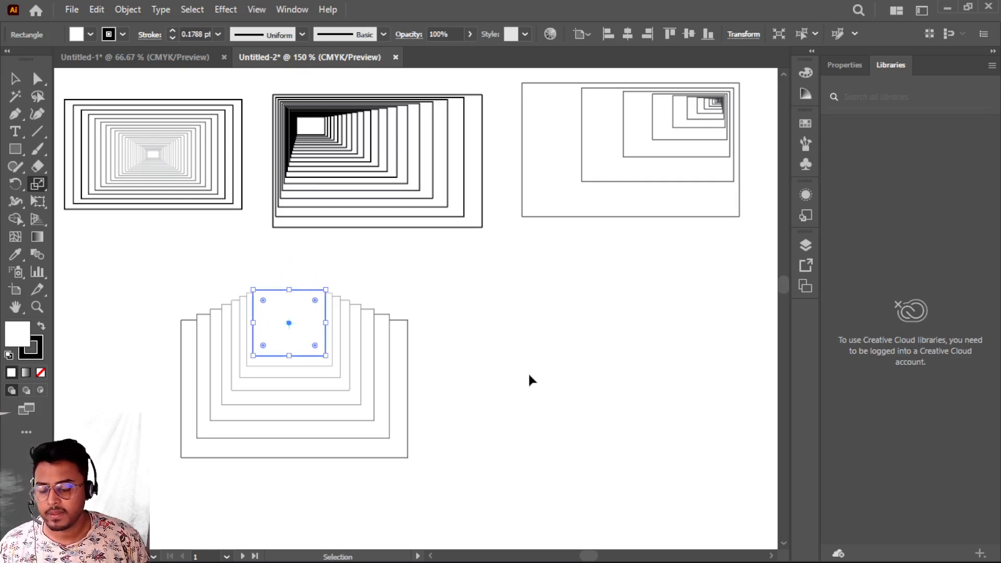
{"action": "key", "text": "ctrl+d"}
{"action": "key", "text": "ctrl+d"}
{"action": "key", "text": "ctrl+d"}
{"action": "key", "text": "ctrl+d"}
{"action": "key", "text": "ctrl+d"}
{"action": "key", "text": "ctrl+d"}
- Select the upward-converging rectangle set and move it below the first set, then deselect
{"action": "key", "text": "s"}
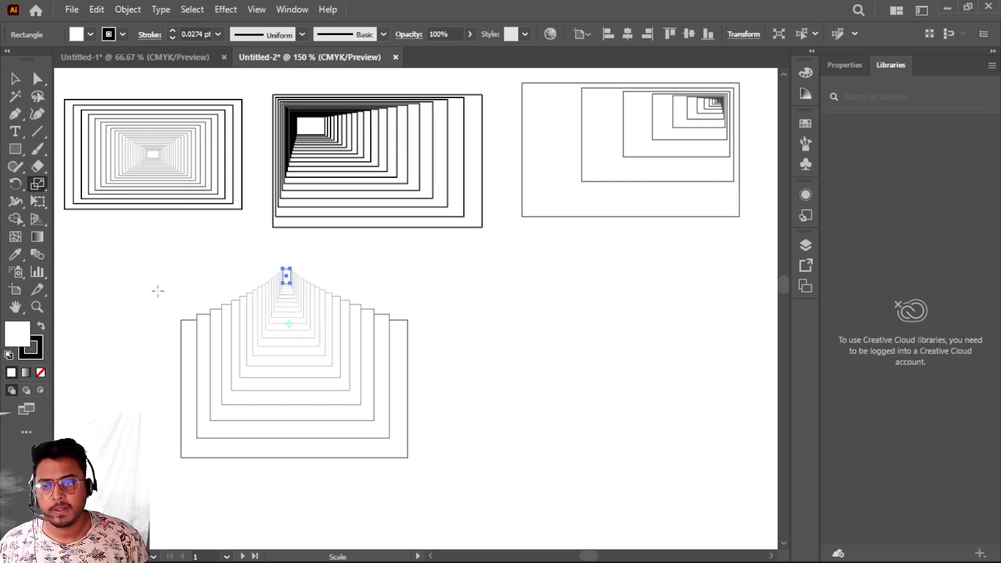
{"action": "left_click", "coordinate": [15, 78]}
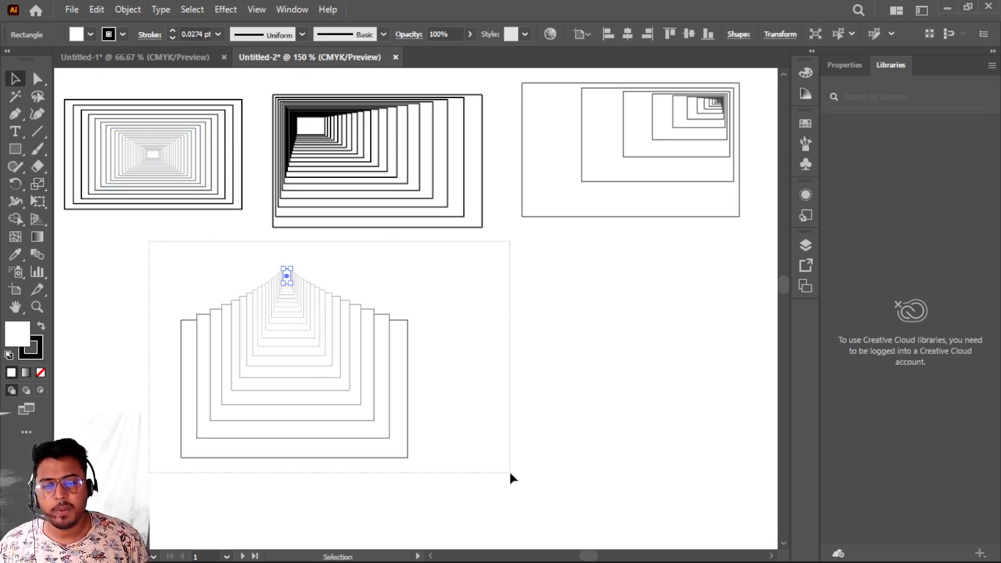
{"action": "left_click_drag", "start_coordinate": [509, 474], "coordinate": [508, 473]}
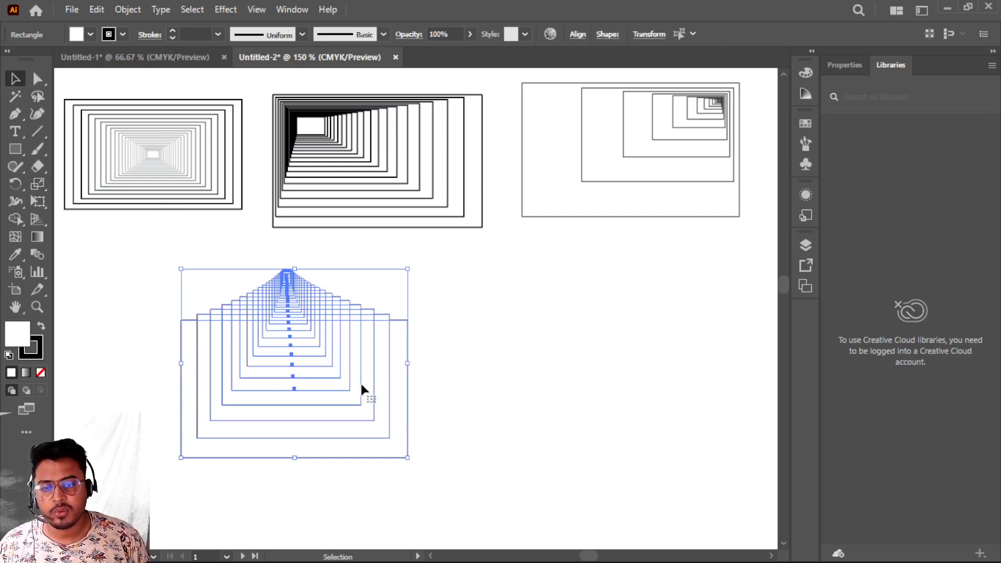
{"action": "left_click_drag", "start_coordinate": [363, 389], "coordinate": [248, 346]}
{"action": "left_click_drag", "start_coordinate": [291, 414], "coordinate": [242, 346]}
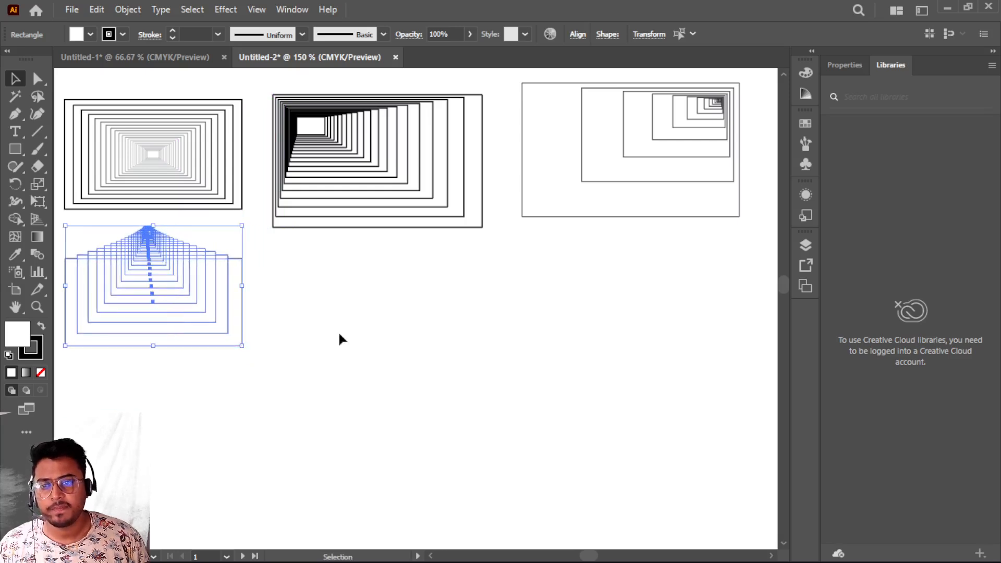
{"action": "left_click", "coordinate": [339, 340]}
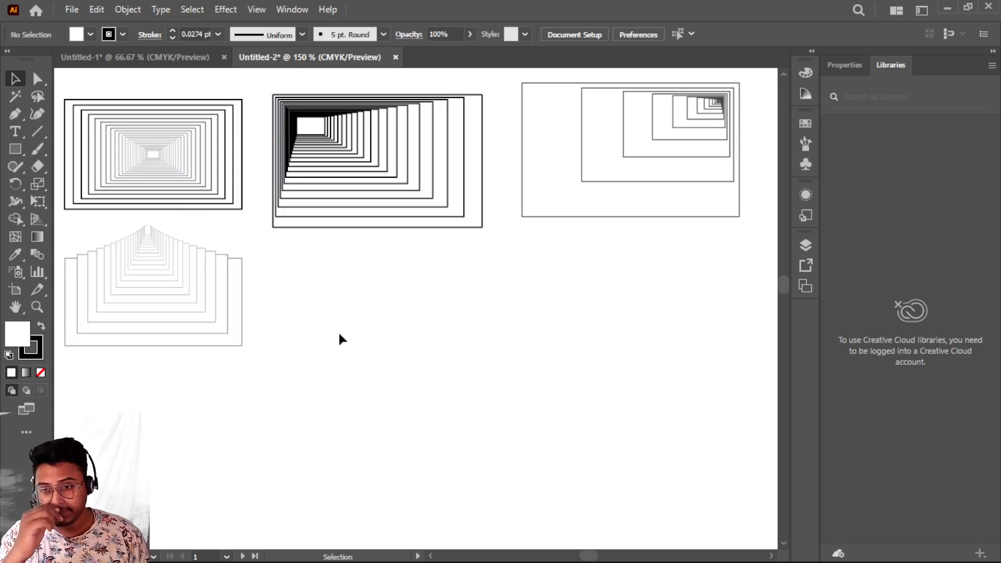
- Draw a new rectangle in the empty area and set its stroke weight to 3 pt
{"action": "left_click", "coordinate": [16, 150]}
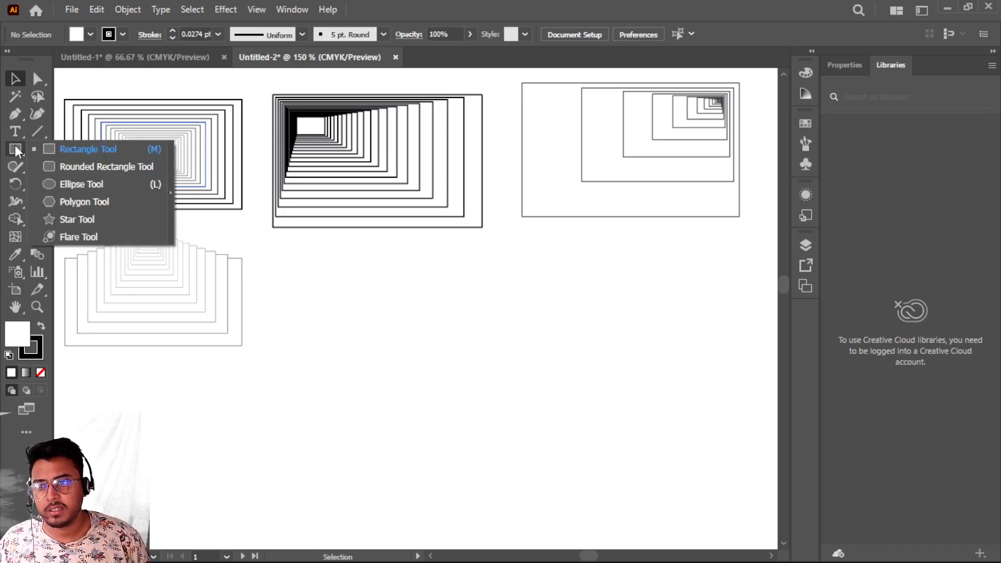
{"action": "left_click", "coordinate": [87, 151]}
{"action": "left_click_drag", "start_coordinate": [341, 279], "coordinate": [572, 413]}
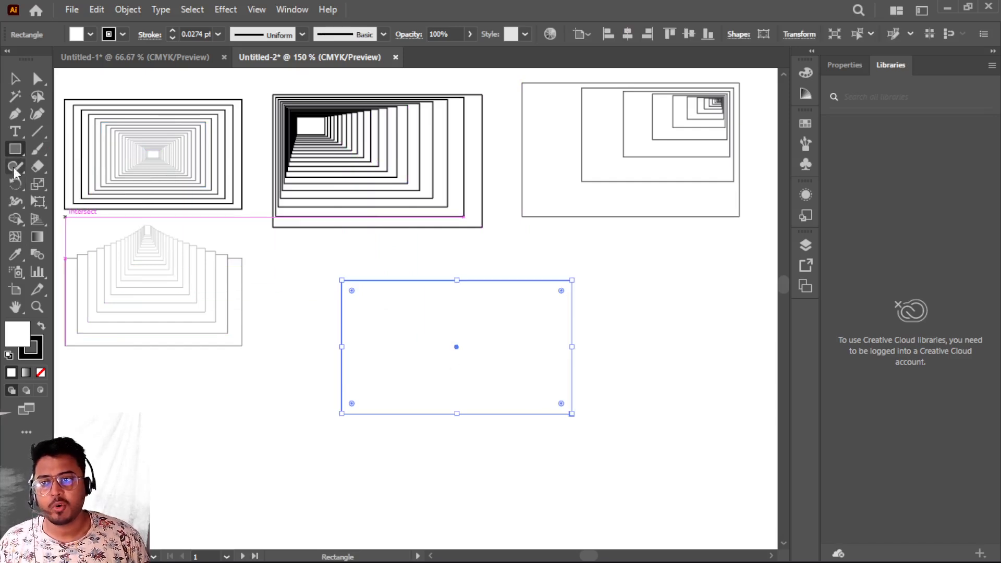
{"action": "left_click", "coordinate": [37, 183]}
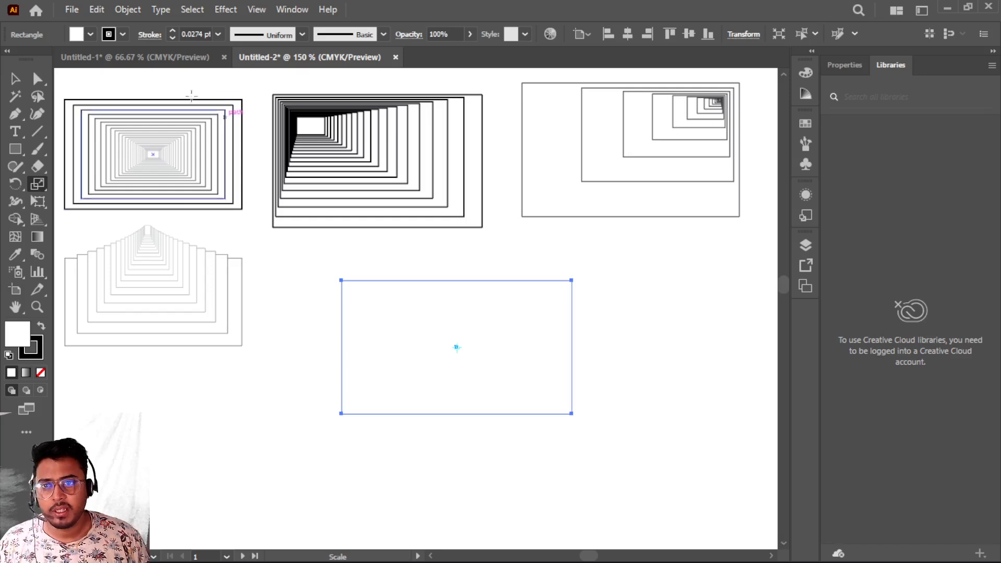
{"action": "left_click", "coordinate": [173, 31]}
{"action": "left_click", "coordinate": [173, 31]}
{"action": "left_click", "coordinate": [173, 31]}
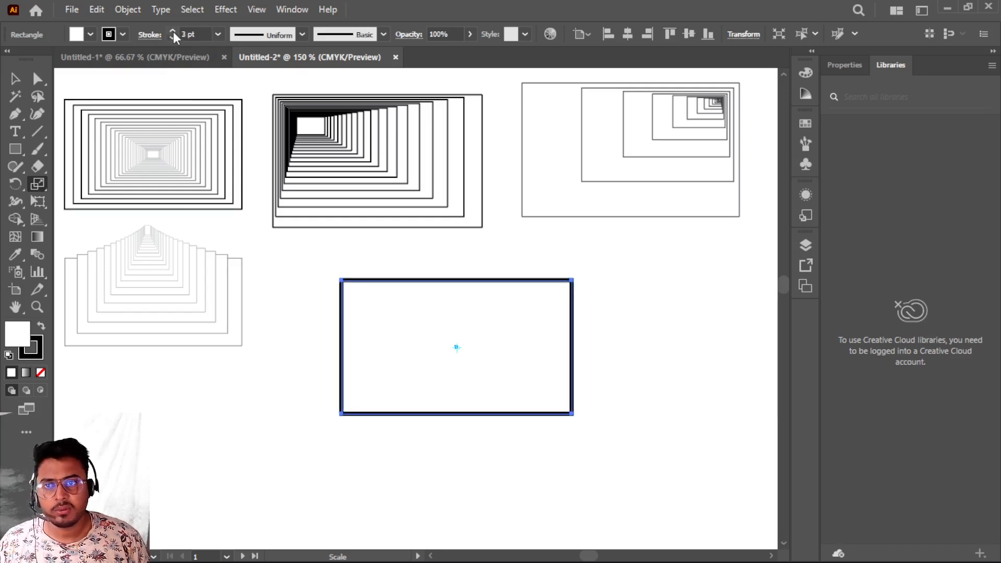
- Scale a copy of the rectangle 90% horizontally and vertically around a reference point beyond its upper-right corner
{"action": "left_click", "coordinate": [626, 255], "text": "alt"}
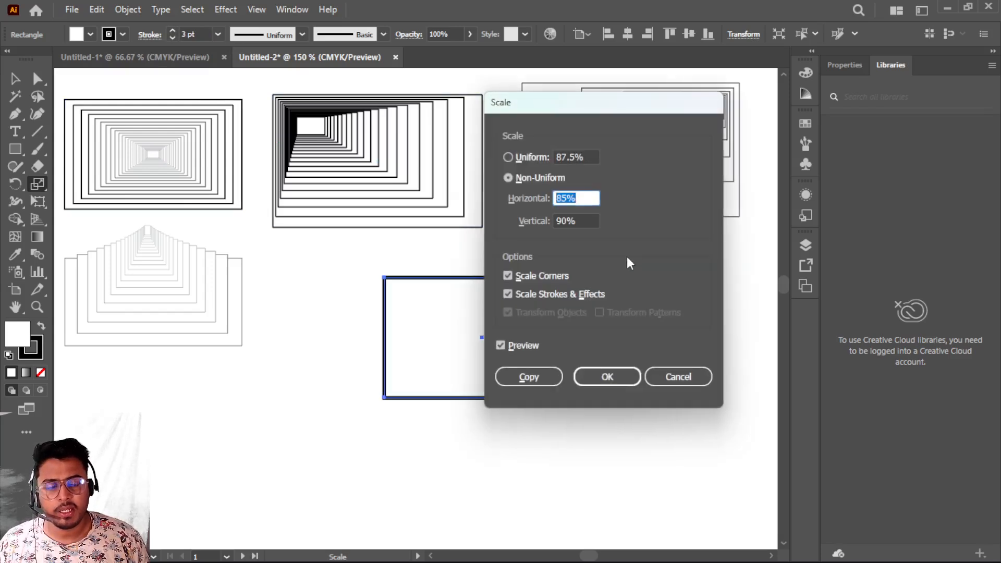
{"action": "type", "text": "90"}
{"action": "left_click", "coordinate": [530, 377]}
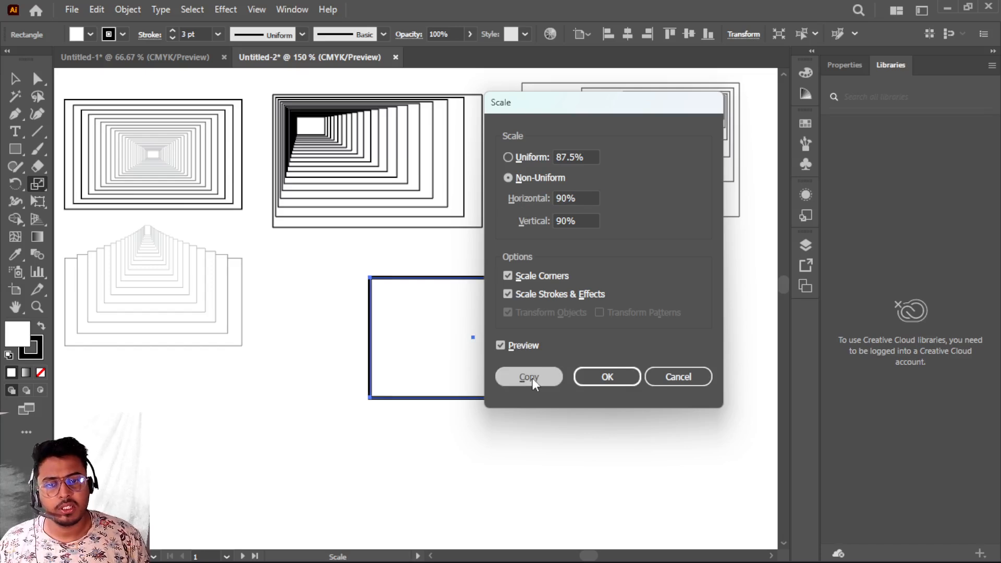
- Repeat the scaled copy transformation three times to build rectangles shifting toward the upper-right
{"action": "key", "text": "ctrl+d"}
{"action": "key", "text": "ctrl+d"}
{"action": "key", "text": "ctrl+d"}
{"action": "key", "text": "ctrl+d"}
{"action": "key", "text": "ctrl+d"}
{"action": "key", "text": "ctrl+d"}
{"action": "key", "text": "ctrl+d"}
{"action": "key", "text": "ctrl+d"}
{"action": "key", "text": "ctrl+d"}
{"action": "key", "text": "ctrl+d"}
{"action": "key", "text": "ctrl+d"}
{"action": "key", "text": "ctrl+d"}
{"action": "key", "text": "ctrl+d"}
{"action": "key", "text": "ctrl+d"}
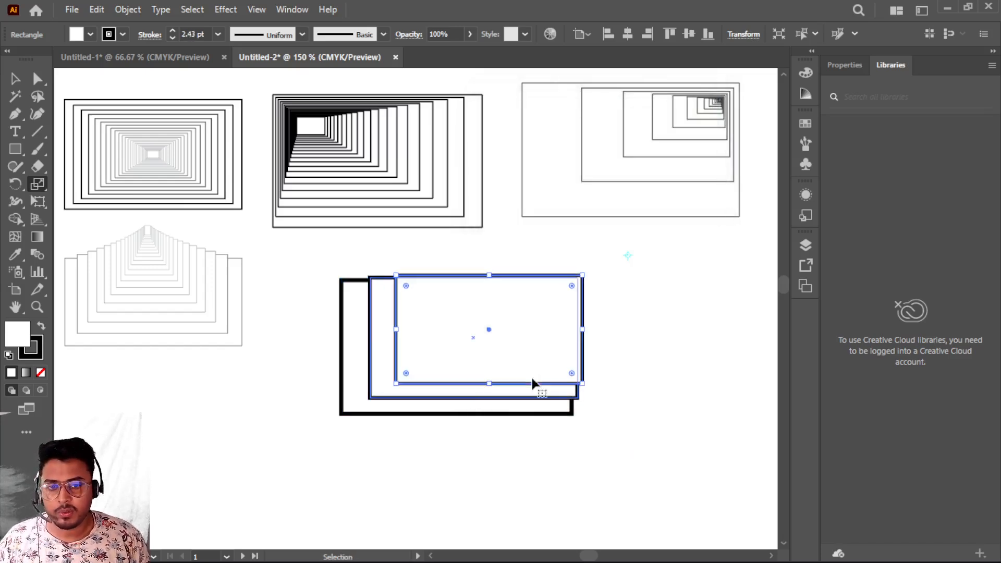
- Repeat the scaled copy transformation four more times to extend the rectangle tunnel toward the upper-right
{"action": "key", "text": "ctrl+d"}
{"action": "key", "text": "ctrl+d"}
{"action": "key", "text": "ctrl+d"}
{"action": "key", "text": "ctrl+d"}
{"action": "key", "text": "ctrl+d"}
{"action": "key", "text": "ctrl+d"}
{"action": "key", "text": "ctrl+d"}
{"action": "key", "text": "ctrl+d"}
{"action": "key", "text": "ctrl+d"}
{"action": "key", "text": "ctrl+d"}
{"action": "key", "text": "ctrl+d"}
{"action": "key", "text": "ctrl+d"}
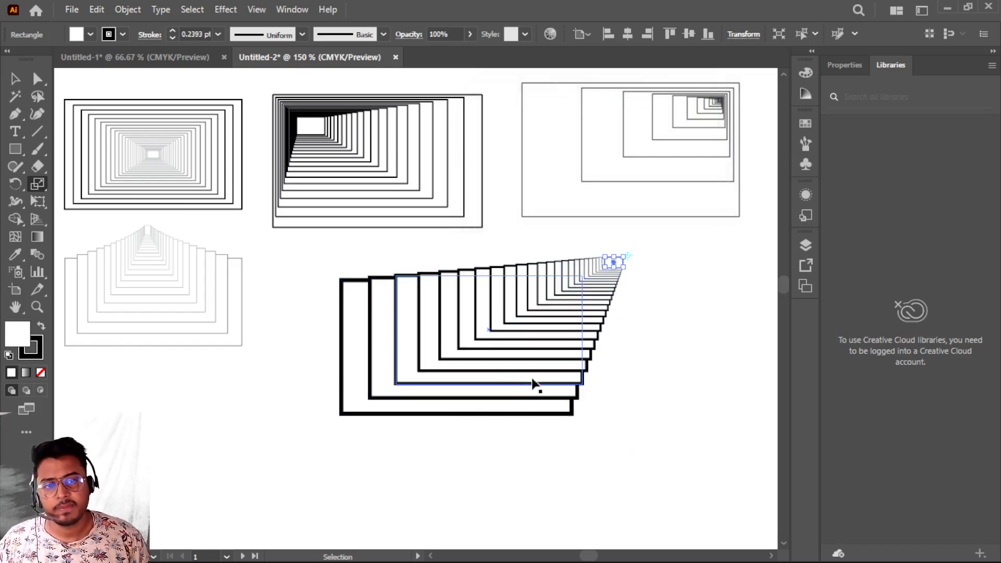
{"action": "key", "text": "ctrl+d"}
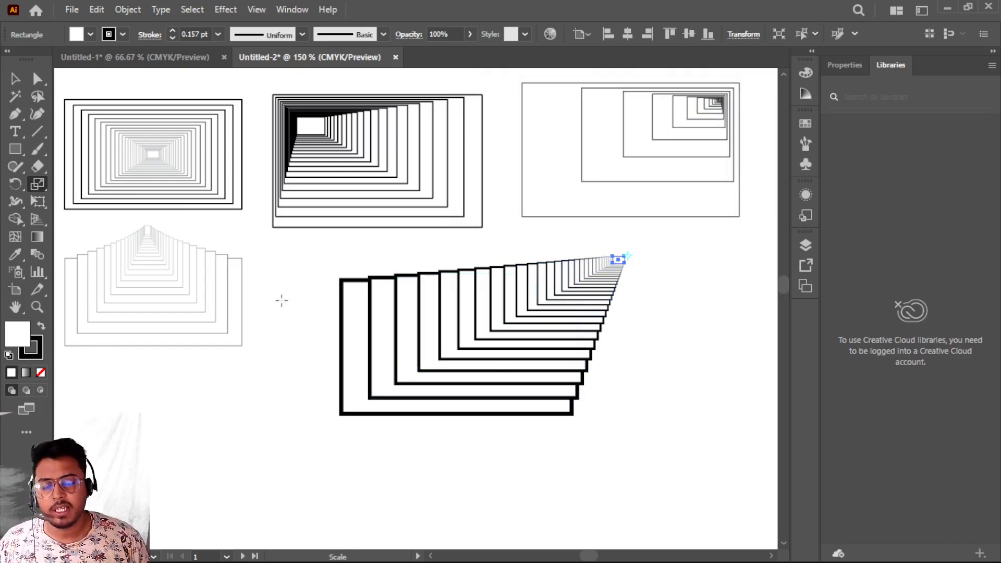
- Select the upper-right rectangle set, scale it down and move it up beside the other rectangle sets, then deselect
{"action": "left_click", "coordinate": [16, 79]}
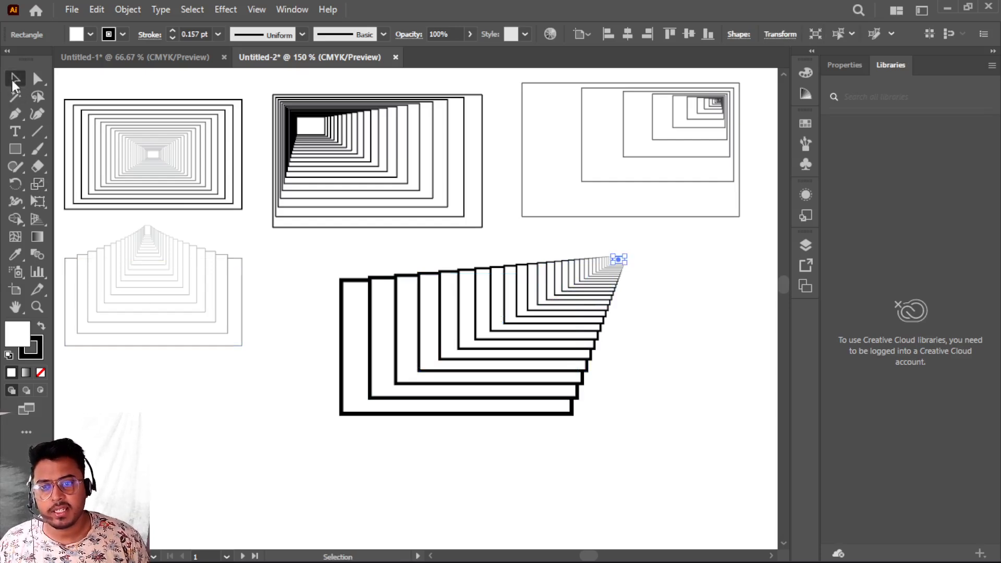
{"action": "left_click_drag", "start_coordinate": [330, 244], "coordinate": [690, 445]}
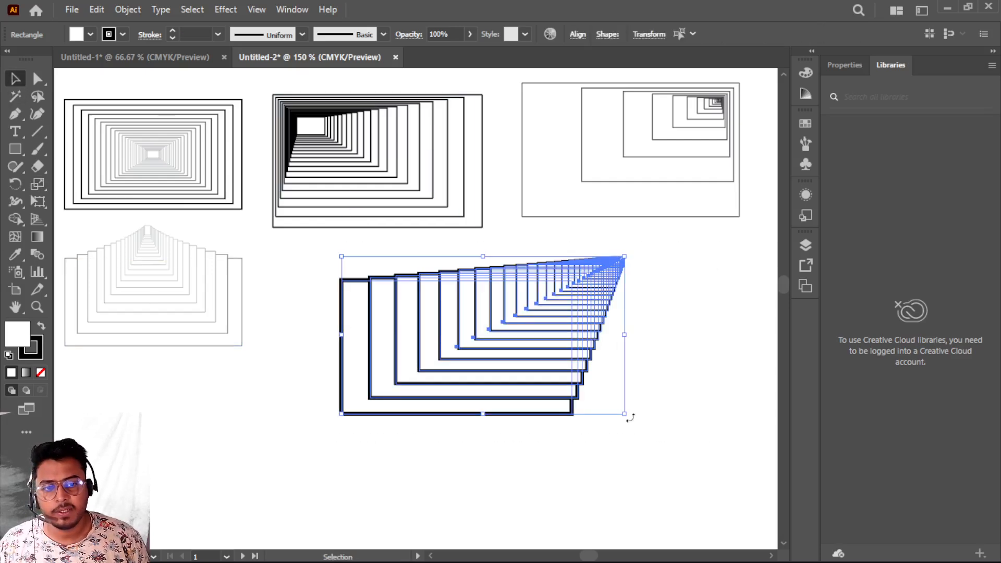
{"action": "left_click_drag", "start_coordinate": [624, 413], "coordinate": [538, 358]}
{"action": "left_click_drag", "start_coordinate": [409, 314], "coordinate": [368, 299]}
{"action": "left_click", "coordinate": [387, 424]}
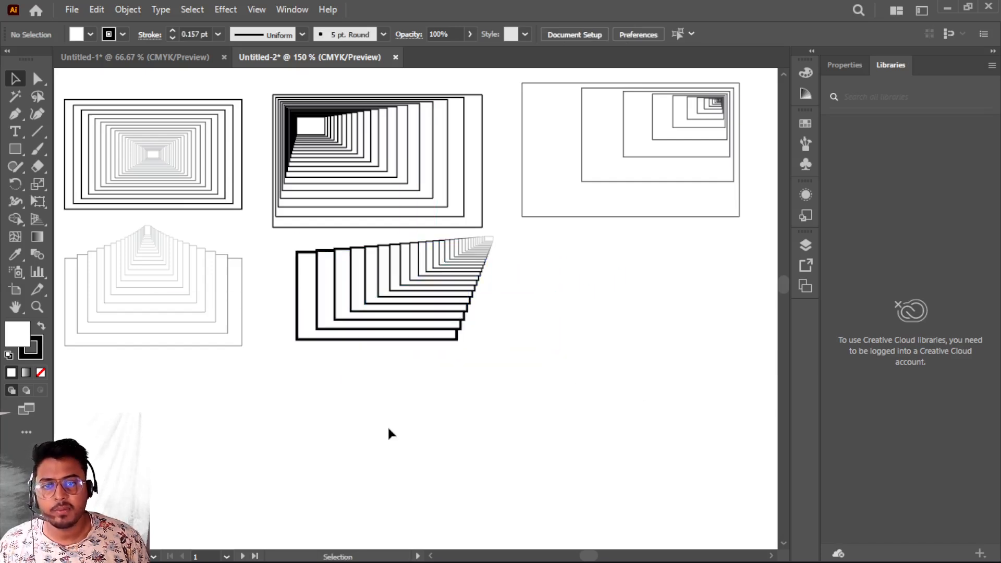
- Draw a star in the empty area below the patterns with the Star tool and set its stroke weight to 3 pt
{"action": "scroll", "coordinate": [386, 424], "scroll_direction": "down", "scroll_amount": 3}
{"action": "scroll", "coordinate": [388, 428], "scroll_direction": "down", "scroll_amount": 3}
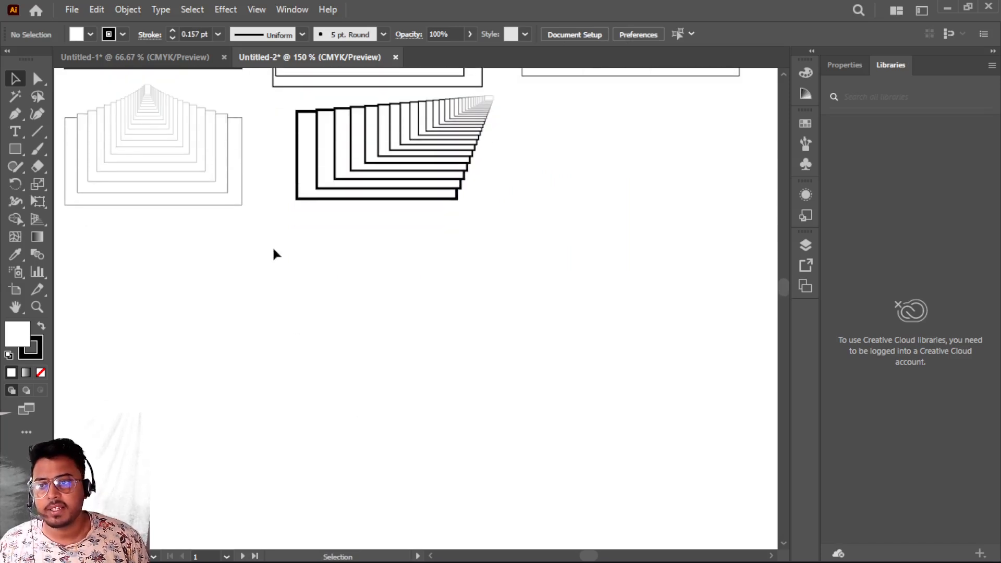
{"action": "left_click", "coordinate": [15, 150]}
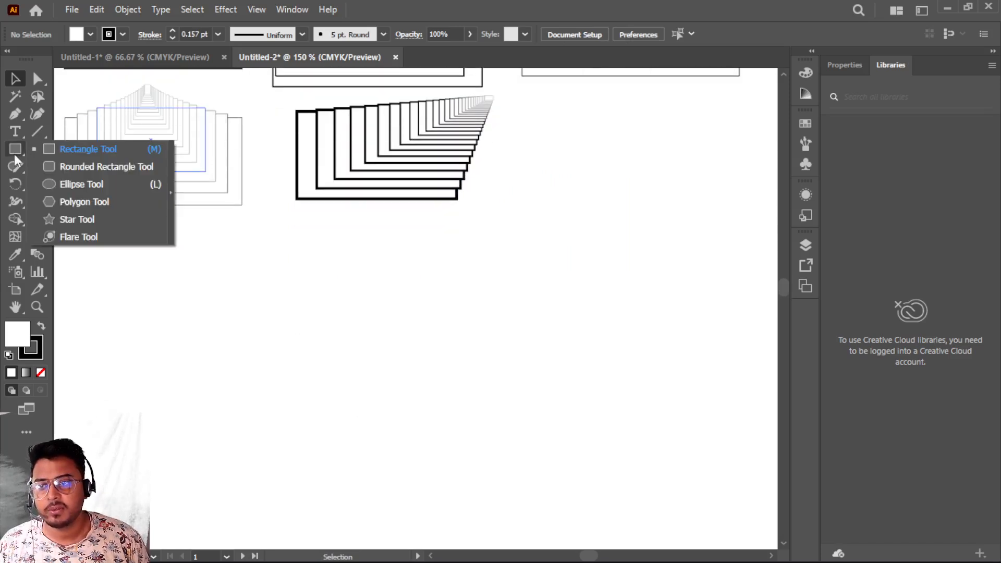
{"action": "left_click", "coordinate": [66, 222]}
{"action": "mouse_move", "coordinate": [228, 318]}
{"action": "left_mouse_down"}
{"action": "mouse_move", "coordinate": [302, 404]}
{"action": "mouse_move", "coordinate": [261, 382]}
{"action": "mouse_move", "coordinate": [293, 428]}
{"action": "mouse_move", "coordinate": [268, 436]}
{"action": "mouse_move", "coordinate": [268, 458]}
{"action": "mouse_move", "coordinate": [283, 466]}
{"action": "left_mouse_up"}
{"action": "left_click", "coordinate": [173, 32]}
{"action": "left_click", "coordinate": [173, 32]}
{"action": "left_click", "coordinate": [172, 32]}
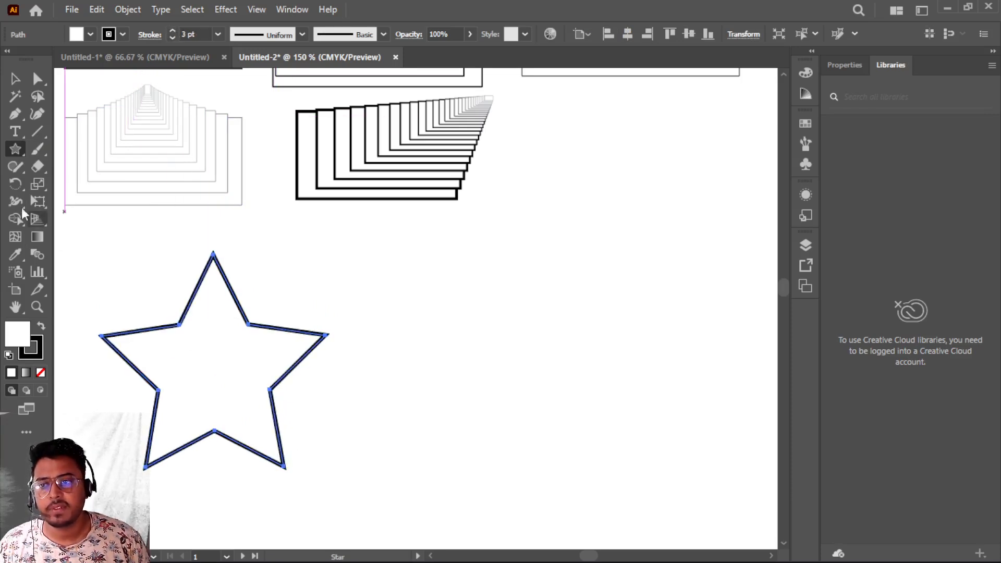
- Scale a copy of the star 90% around its centre and repeat the transformation six times
{"action": "left_click", "coordinate": [38, 186]}
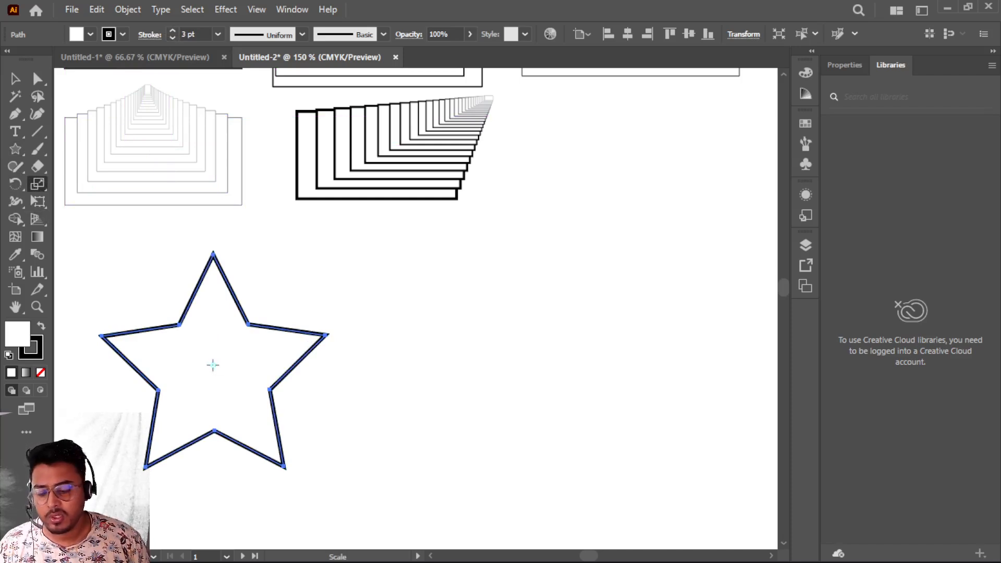
{"action": "left_click", "coordinate": [212, 364], "text": "alt"}
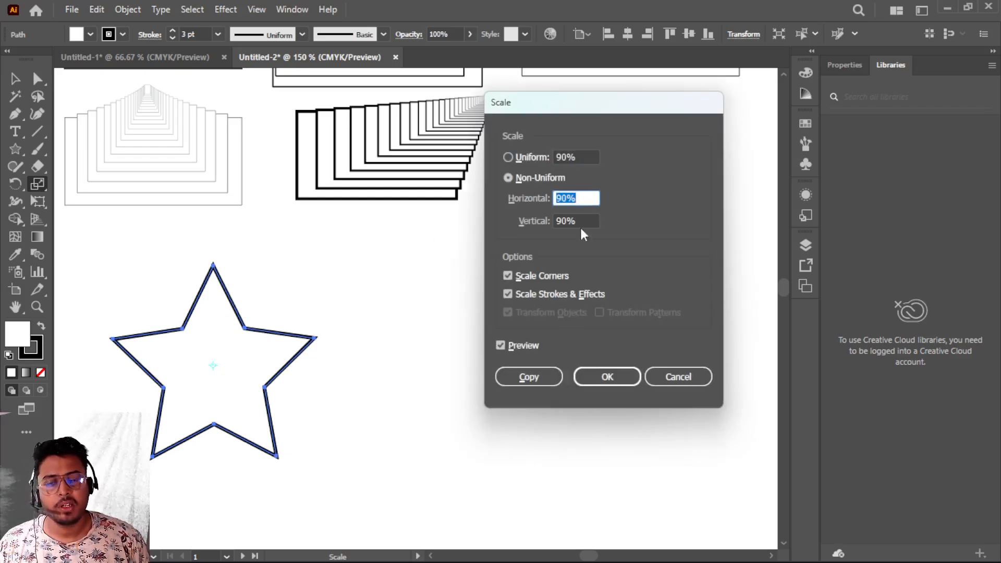
{"action": "left_click", "coordinate": [524, 377]}
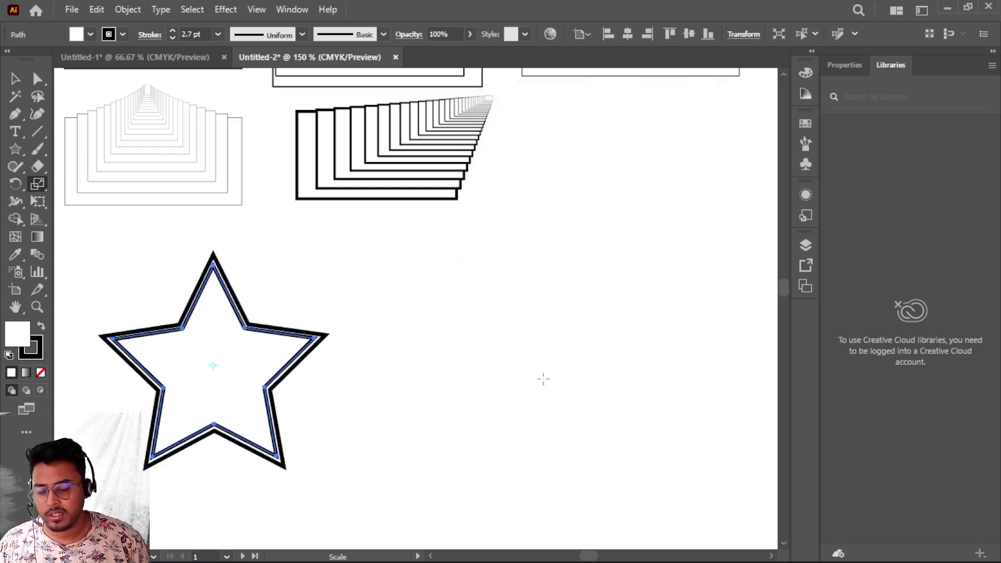
{"action": "key", "text": "ctrl+d"}
{"action": "key", "text": "ctrl+d"}
{"action": "key", "text": "ctrl+d"}
{"action": "key", "text": "ctrl+d"}
{"action": "key", "text": "ctrl+d"}
{"action": "key", "text": "ctrl+d"}
{"action": "key", "text": "ctrl+d"}
{"action": "key", "text": "ctrl+d"}
{"action": "key", "text": "ctrl+d"}
{"action": "key", "text": "ctrl+d"}
{"action": "key", "text": "ctrl+d"}
{"action": "key", "text": "ctrl+d"}
{"action": "key", "text": "ctrl+d"}
{"action": "key", "text": "ctrl+d"}
{"action": "key", "text": "ctrl+d"}
{"action": "key", "text": "ctrl+d"}
{"action": "key", "text": "ctrl+d"}
{"action": "key", "text": "ctrl+d"}
{"action": "key", "text": "ctrl+d"}
{"action": "key", "text": "ctrl+d"}
{"action": "key", "text": "ctrl+d"}
{"action": "key", "text": "ctrl+d"}
{"action": "key", "text": "ctrl+d"}
{"action": "key", "text": "ctrl+d"}
{"action": "key", "text": "ctrl+d"}
{"action": "key", "text": "ctrl+d"}
{"action": "key", "text": "ctrl+d"}
{"action": "key", "text": "ctrl+d"}
{"action": "key", "text": "ctrl+d"}
{"action": "key", "text": "ctrl+d"}
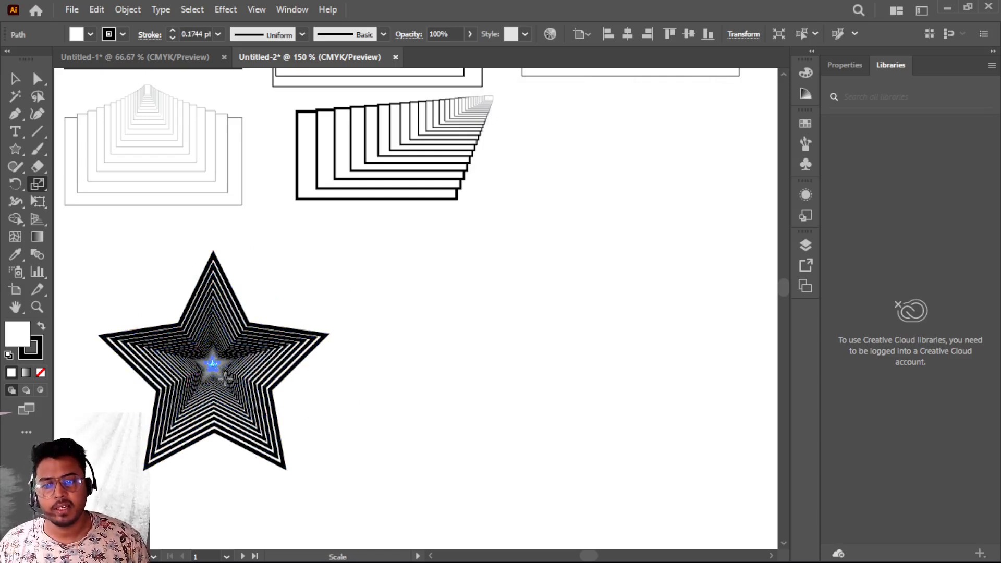
- Undo the scaled star copies to return to the single star
{"action": "scroll", "coordinate": [234, 439], "scroll_direction": "up", "scroll_amount": 2}
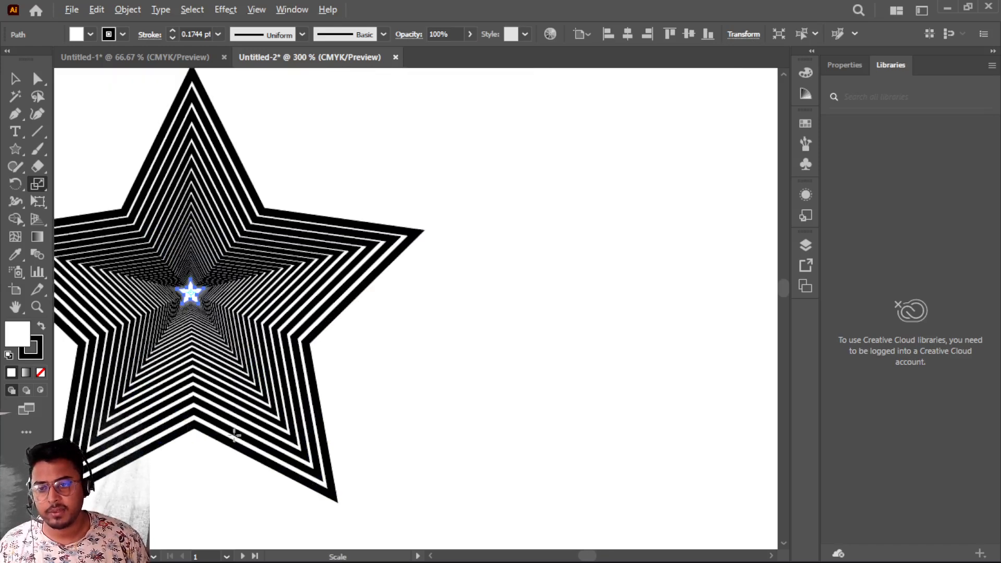
{"action": "left_click_drag", "start_coordinate": [179, 276], "coordinate": [329, 291]}
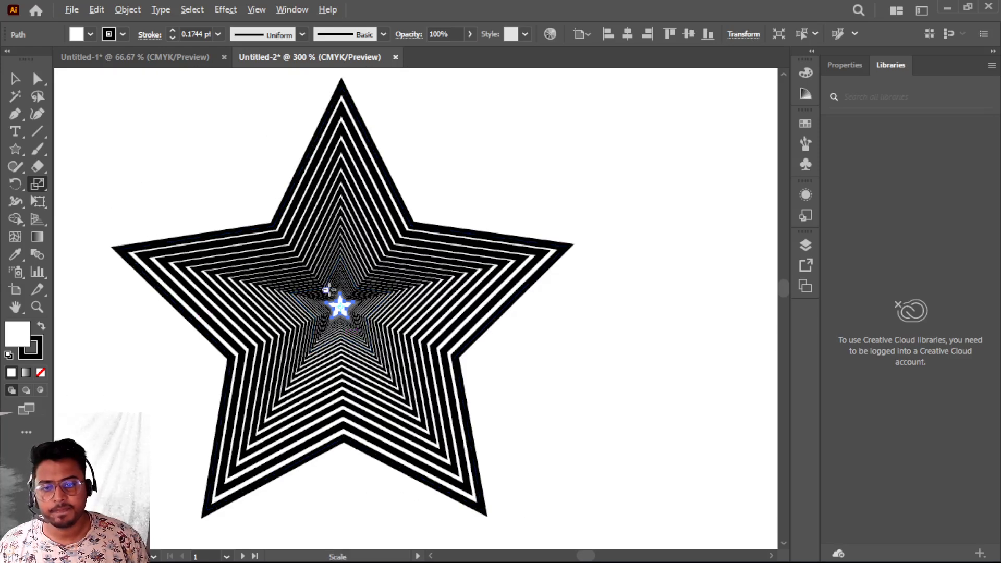
{"action": "scroll", "coordinate": [329, 290], "scroll_direction": "down", "scroll_amount": 2}
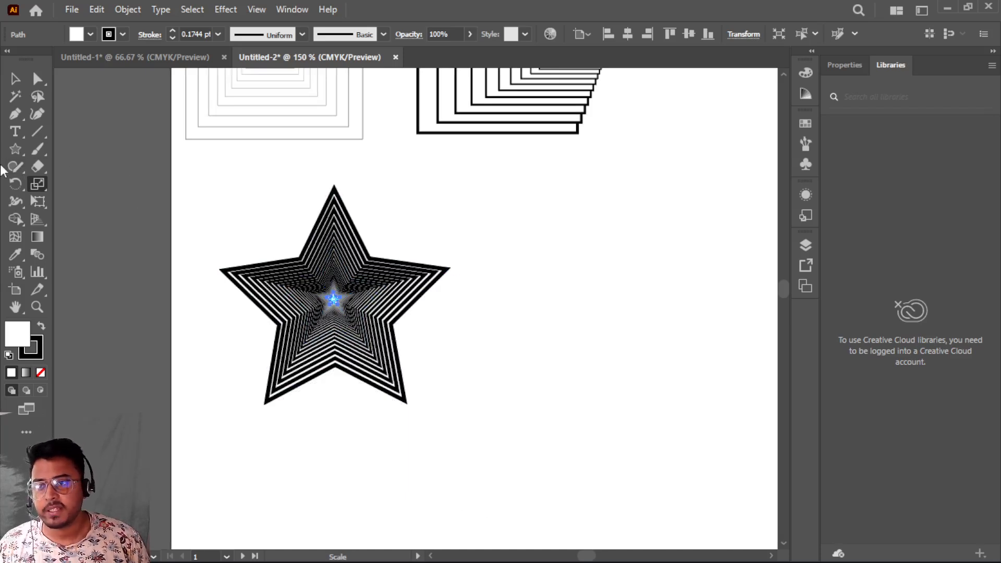
{"action": "left_click", "coordinate": [15, 148]}
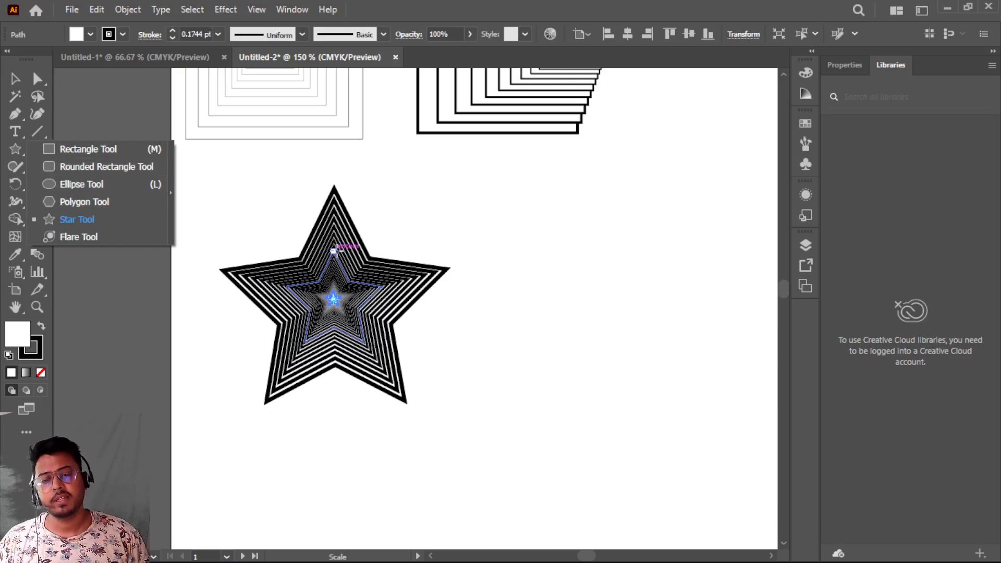
{"action": "key", "text": "v"}
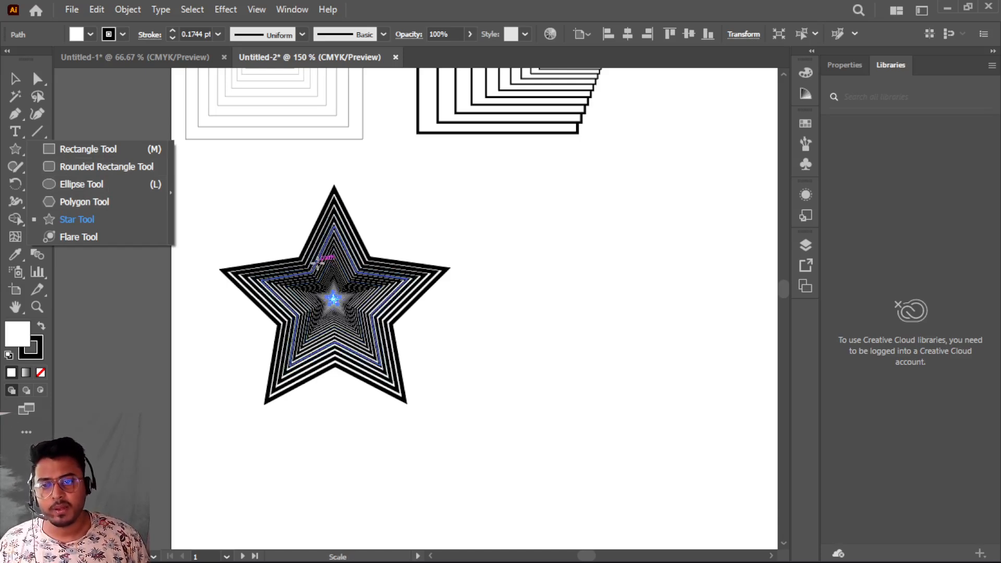
{"action": "left_click", "coordinate": [317, 262]}
{"action": "key", "text": "ctrl+z"}
{"action": "key", "text": "ctrl+z"}
{"action": "key", "text": "ctrl+z"}
{"action": "key", "text": "ctrl+z"}
{"action": "key", "text": "ctrl+z"}
{"action": "key", "text": "ctrl+z"}
{"action": "key", "text": "ctrl+z"}
{"action": "key", "text": "ctrl+z"}
{"action": "key", "text": "ctrl+z"}
{"action": "key", "text": "ctrl+z"}
{"action": "key", "text": "ctrl+z"}
{"action": "key", "text": "ctrl+z"}
{"action": "key", "text": "ctrl+z"}
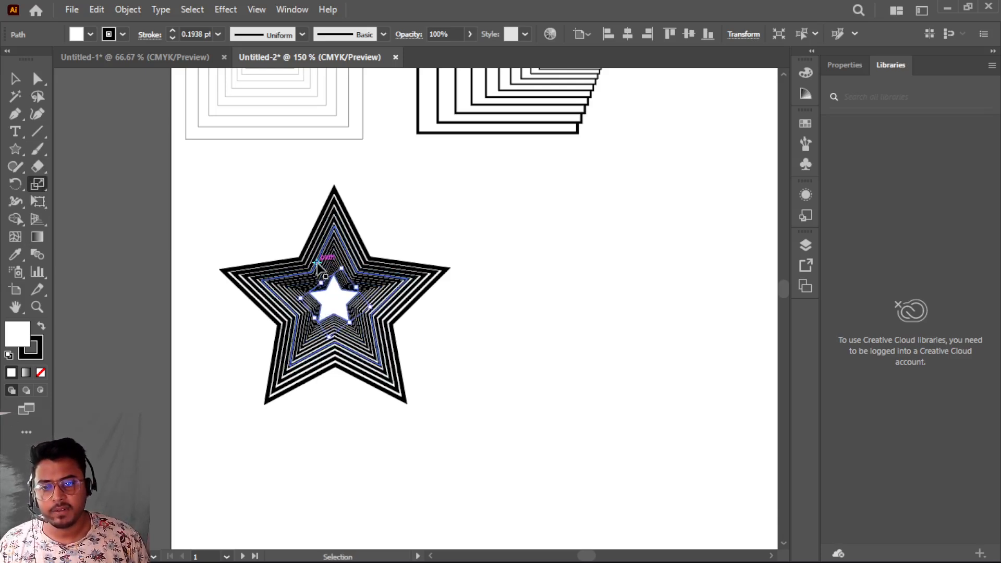
- Scale a 90% copy of the star around its top point, repeat it three times, then undo all the copies
{"action": "key", "text": "s"}
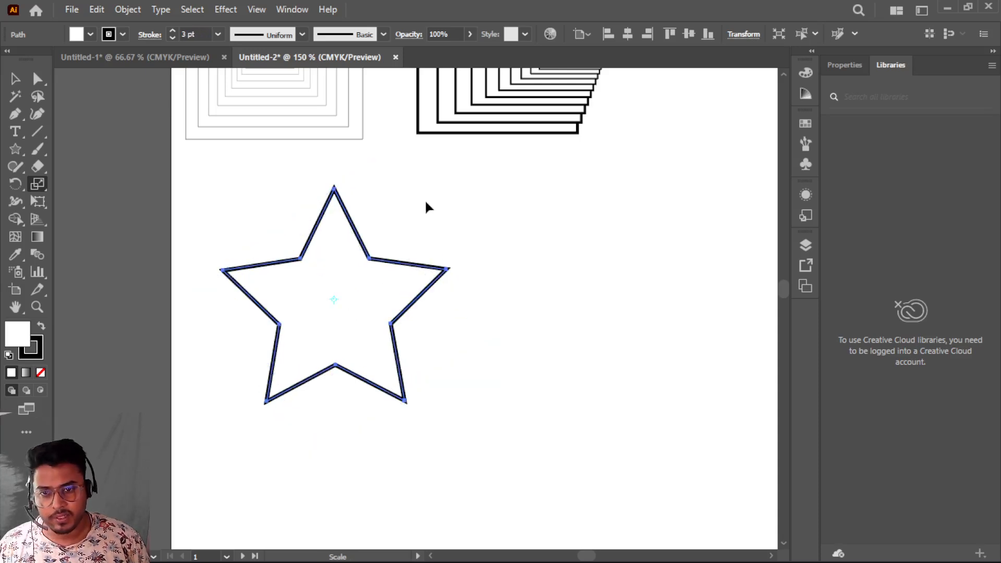
{"action": "left_click", "coordinate": [334, 189], "text": "alt"}
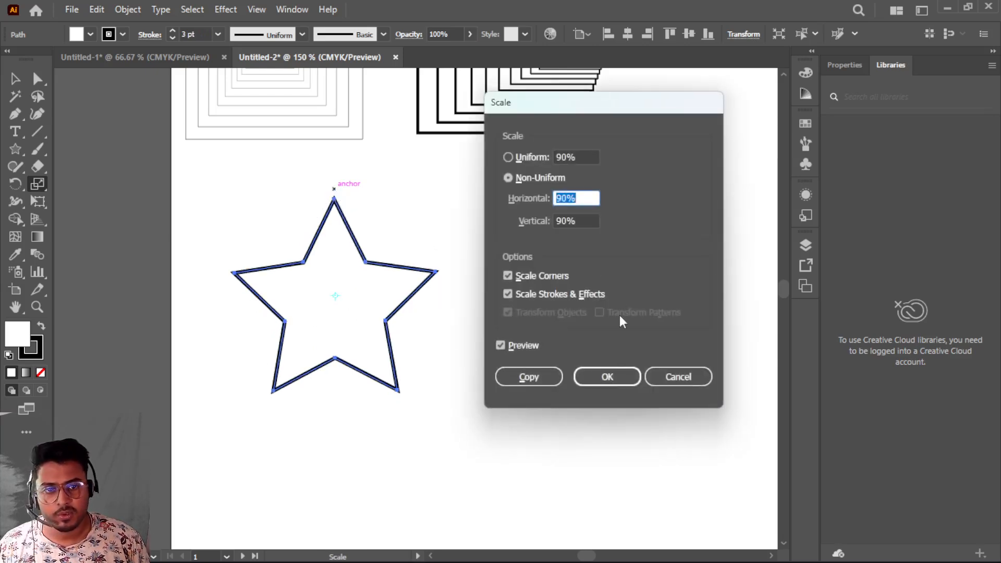
{"action": "left_click", "coordinate": [531, 379]}
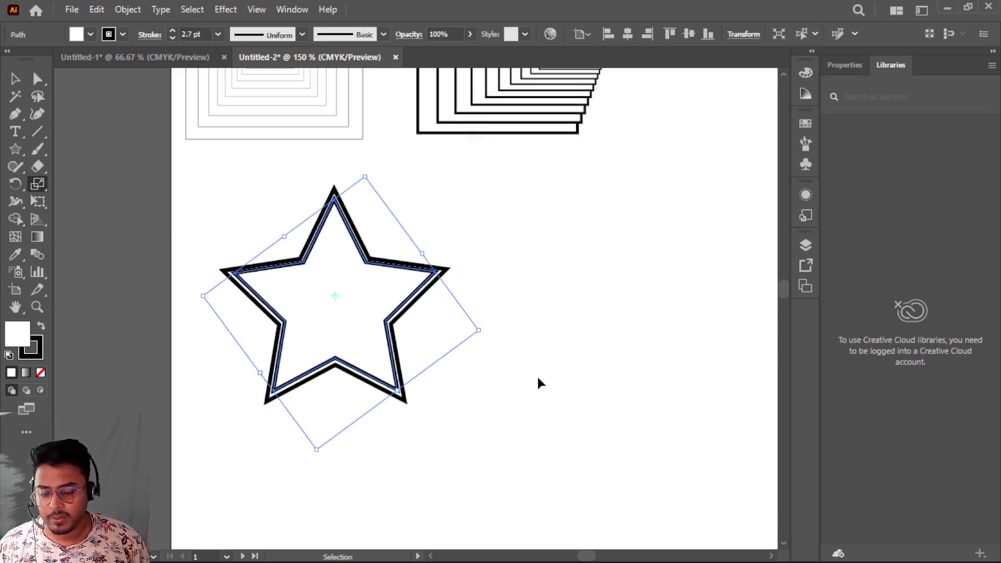
{"action": "key", "text": "ctrl+d"}
{"action": "key", "text": "ctrl+d"}
{"action": "key", "text": "ctrl+d"}
{"action": "key", "text": "ctrl+d"}
{"action": "key", "text": "ctrl+d"}
{"action": "key", "text": "ctrl+d"}
{"action": "key", "text": "ctrl+d"}
{"action": "key", "text": "ctrl+d"}
{"action": "key", "text": "ctrl+d"}
{"action": "key", "text": "ctrl+d"}
{"action": "key", "text": "ctrl+d"}
{"action": "key", "text": "ctrl+d"}
{"action": "key", "text": "ctrl+d"}
{"action": "key", "text": "ctrl+d"}
{"action": "key", "text": "ctrl+d"}
{"action": "key", "text": "ctrl+d"}
{"action": "key", "text": "ctrl+d"}
{"action": "key", "text": "ctrl+d"}
{"action": "key", "text": "ctrl+d"}
{"action": "key", "text": "ctrl+d"}
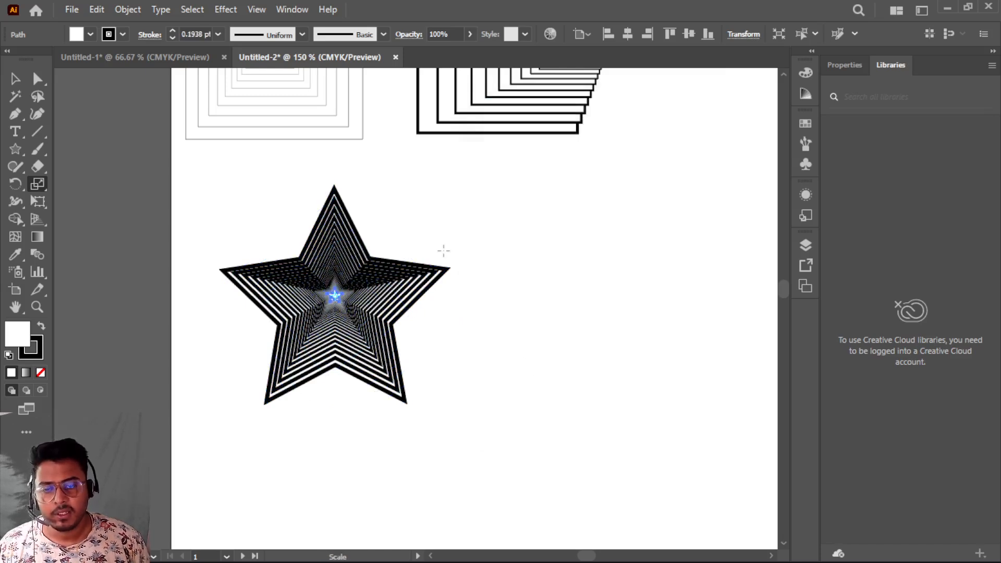
{"action": "key", "text": "ctrl+z"}
{"action": "key", "text": "ctrl+z"}
{"action": "key", "text": "ctrl+z"}
{"action": "key", "text": "ctrl+z"}
{"action": "key", "text": "ctrl+z"}
{"action": "key", "text": "ctrl+z"}
{"action": "key", "text": "ctrl+z"}
{"action": "key", "text": "ctrl+z"}
{"action": "key", "text": "ctrl+z"}
{"action": "key", "text": "ctrl+z"}
{"action": "key", "text": "ctrl+z"}
{"action": "key", "text": "ctrl+z"}
{"action": "key", "text": "ctrl+z"}
{"action": "key", "text": "ctrl+z"}
{"action": "key", "text": "ctrl+z"}
{"action": "key", "text": "ctrl+z"}
{"action": "key", "text": "ctrl+z"}
{"action": "key", "text": "ctrl+z"}
{"action": "key", "text": "ctrl+z"}
{"action": "key", "text": "ctrl+z"}
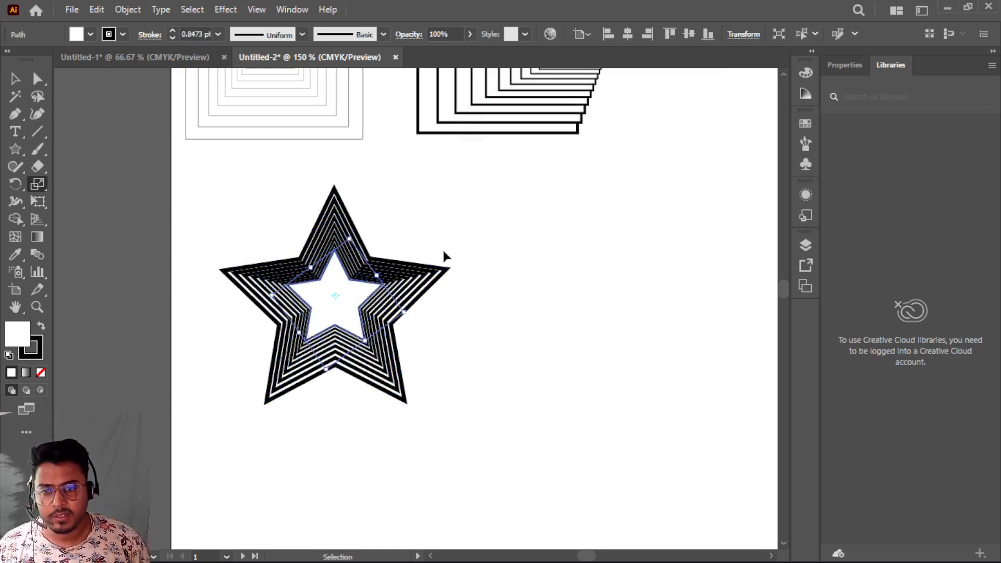
{"action": "key", "text": "ctrl+z"}
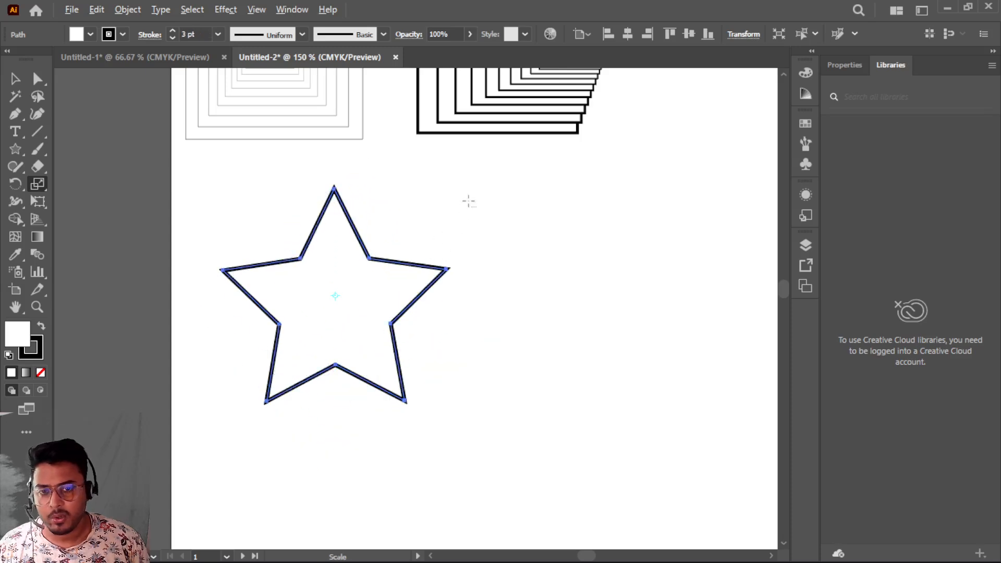
- Scale a 90% copy of the star around a point beyond its upper-right tip and repeat the transformation six times
{"action": "left_click", "coordinate": [469, 201], "text": "alt"}
{"action": "left_click", "coordinate": [529, 375]}
{"action": "key", "text": "ctrl+d"}
{"action": "key", "text": "ctrl+d"}
{"action": "key", "text": "ctrl+d"}
{"action": "key", "text": "ctrl+d"}
{"action": "key", "text": "ctrl+d"}
{"action": "key", "text": "ctrl+d"}
{"action": "key", "text": "ctrl+d"}
{"action": "key", "text": "ctrl+d"}
{"action": "key", "text": "ctrl+d"}
{"action": "key", "text": "ctrl+d"}
{"action": "key", "text": "ctrl+d"}
{"action": "key", "text": "ctrl+d"}
{"action": "key", "text": "ctrl+d"}
{"action": "key", "text": "ctrl+d"}
{"action": "key", "text": "ctrl+d"}
{"action": "key", "text": "ctrl+d"}
{"action": "key", "text": "ctrl+d"}
{"action": "key", "text": "ctrl+d"}
{"action": "key", "text": "ctrl+d"}
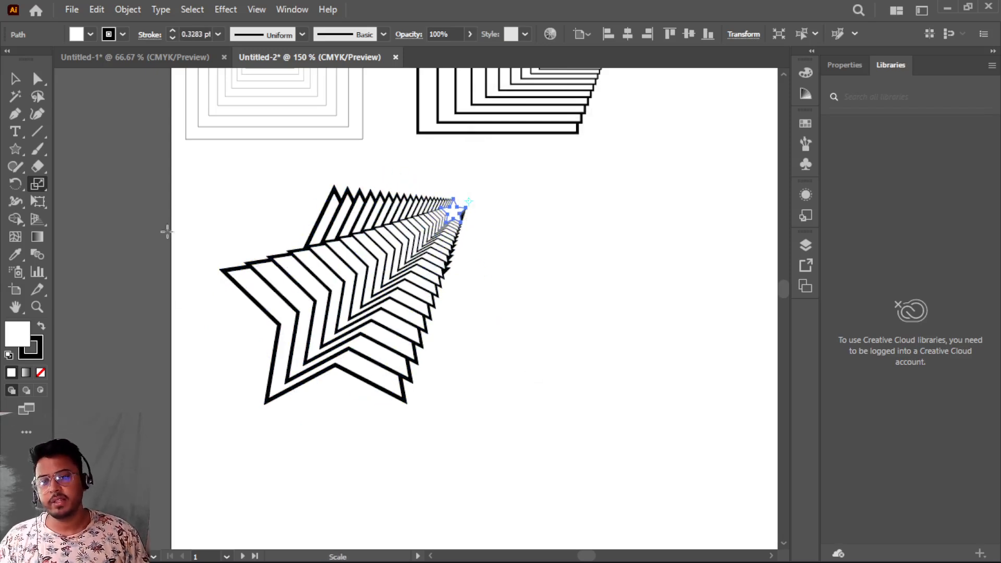
- Select the whole star set, scale it down and move it beside the rectangle sets at the upper-right, then deselect
{"action": "key", "text": "v"}
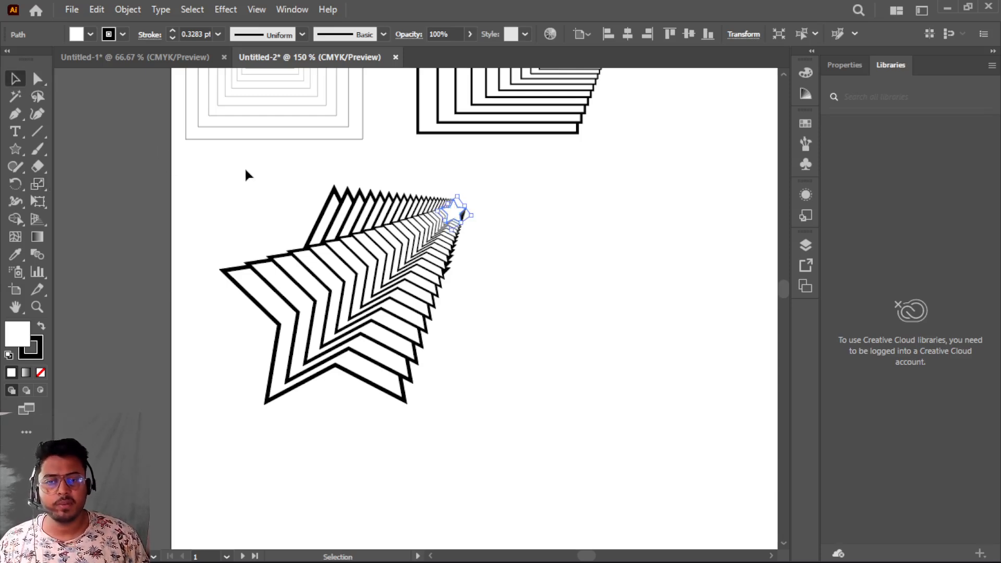
{"action": "left_click_drag", "start_coordinate": [203, 166], "coordinate": [491, 427]}
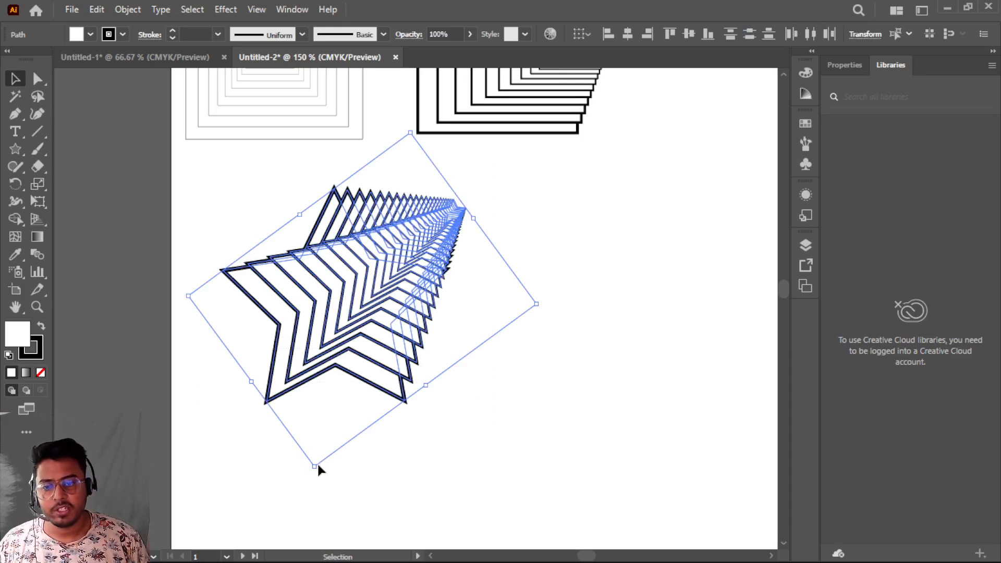
{"action": "left_click_drag", "start_coordinate": [315, 465], "coordinate": [342, 367]}
{"action": "left_click_drag", "start_coordinate": [388, 301], "coordinate": [731, 105]}
{"action": "left_click", "coordinate": [452, 265]}
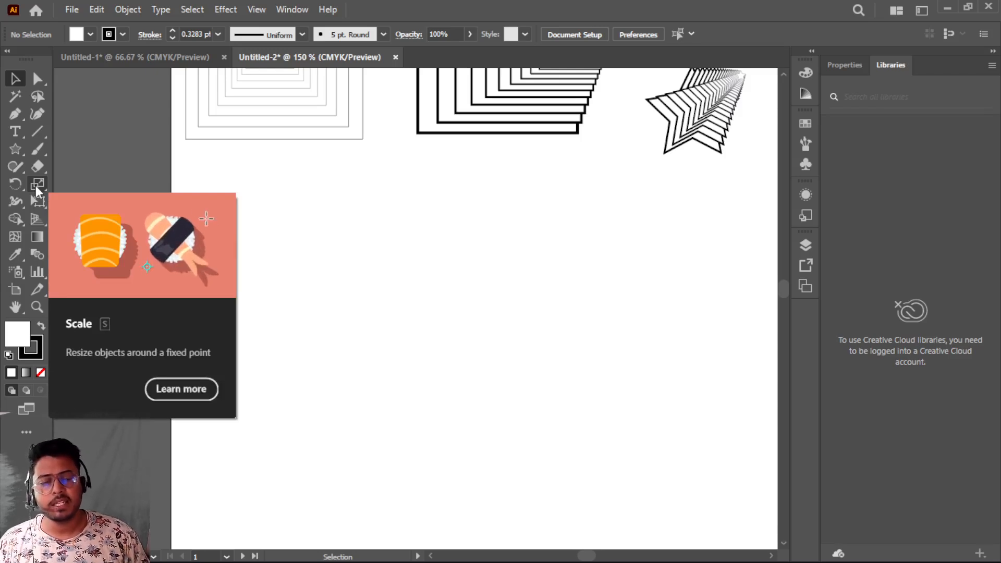
- Draw a long vertical line on the empty second artboard with the Line Segment tool
{"action": "scroll", "coordinate": [500, 312], "scroll_direction": "down", "scroll_amount": 4}
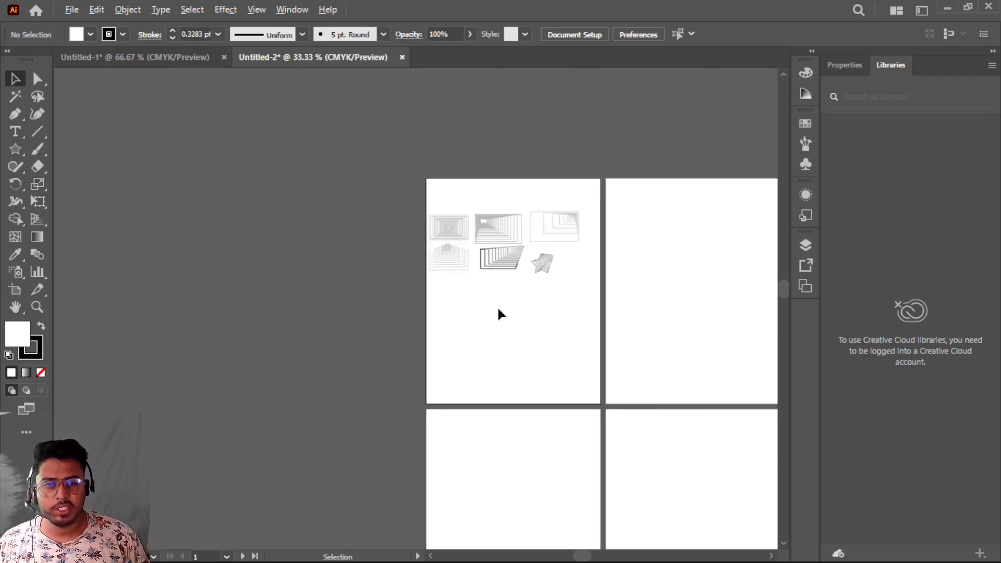
{"action": "scroll", "coordinate": [501, 313], "scroll_direction": "up", "scroll_amount": 2}
{"action": "scroll", "coordinate": [501, 313], "scroll_direction": "up", "scroll_amount": 1}
{"action": "scroll", "coordinate": [500, 313], "scroll_direction": "down", "scroll_amount": 2}
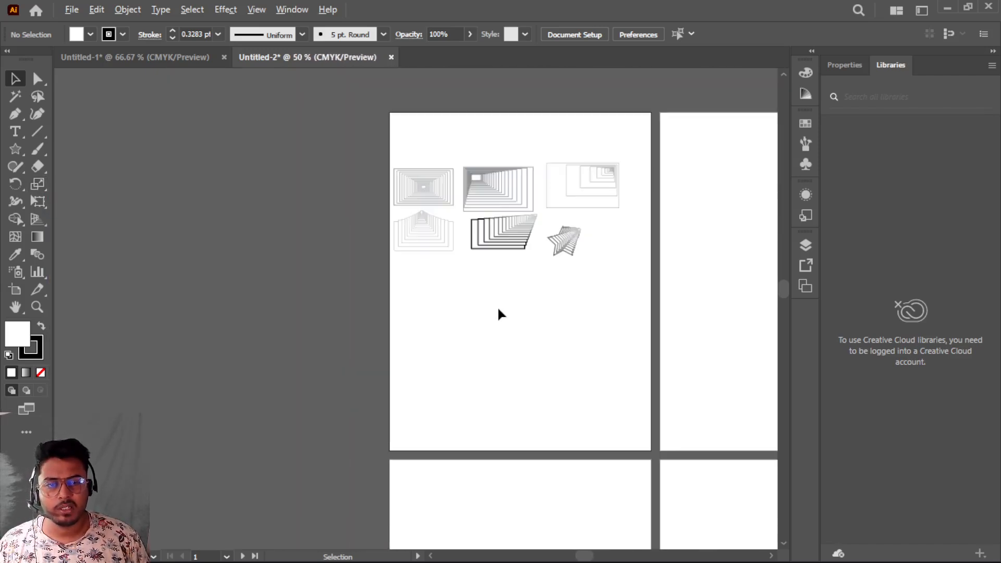
{"action": "scroll", "coordinate": [500, 312], "scroll_direction": "up", "scroll_amount": 1}
{"action": "key", "text": "space"}
{"action": "left_click_drag", "start_coordinate": [620, 285], "coordinate": [93, 329]}
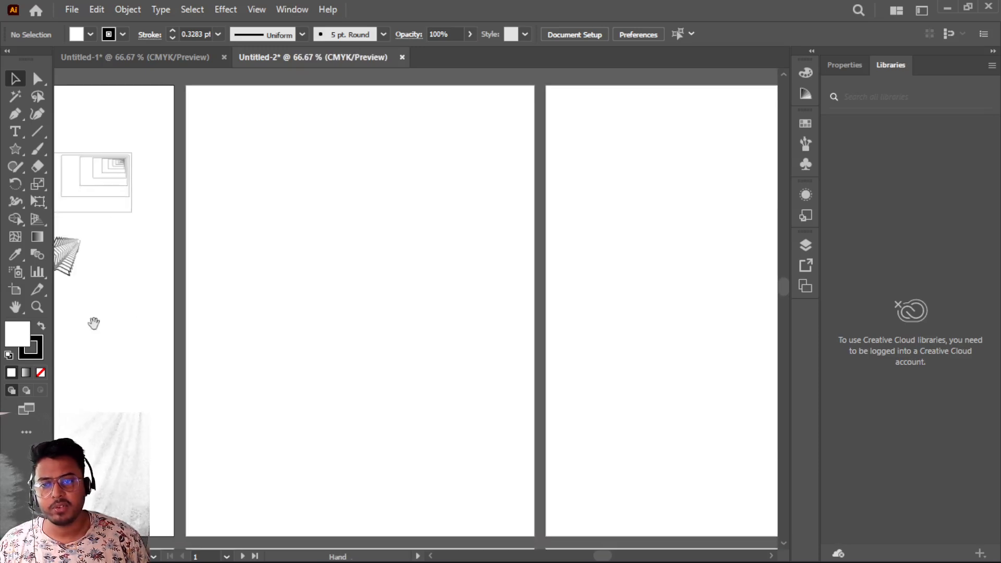
{"action": "scroll", "coordinate": [230, 319], "scroll_direction": "up", "scroll_amount": 2}
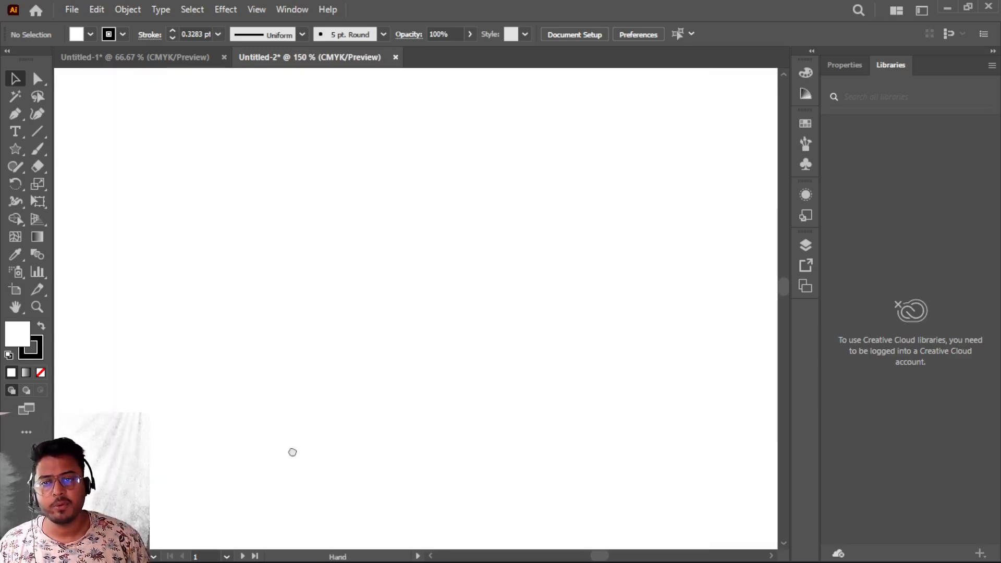
{"action": "scroll", "coordinate": [288, 442], "scroll_direction": "down", "scroll_amount": 1}
{"action": "scroll", "coordinate": [285, 435], "scroll_direction": "down", "scroll_amount": 2}
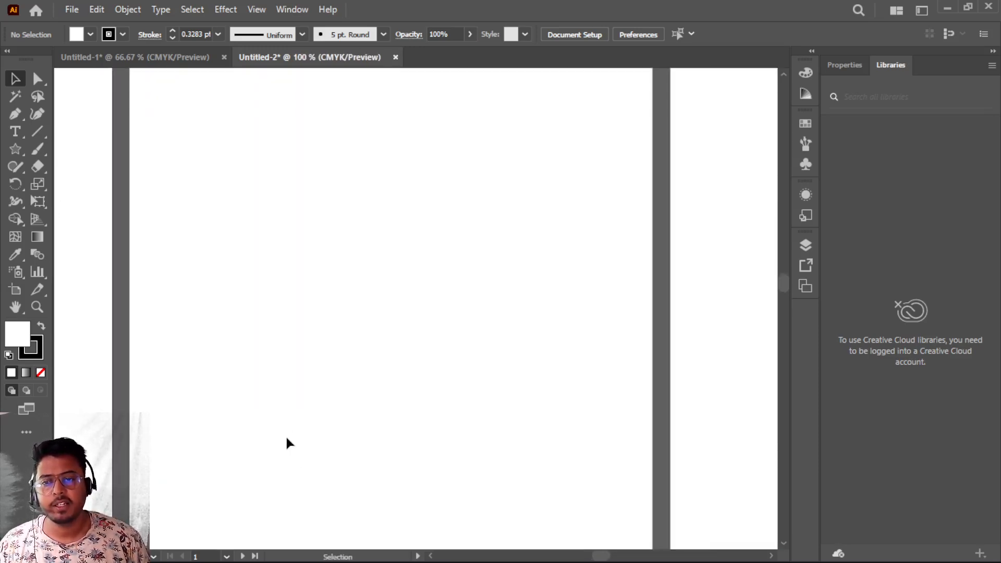
{"action": "left_click", "coordinate": [39, 131]}
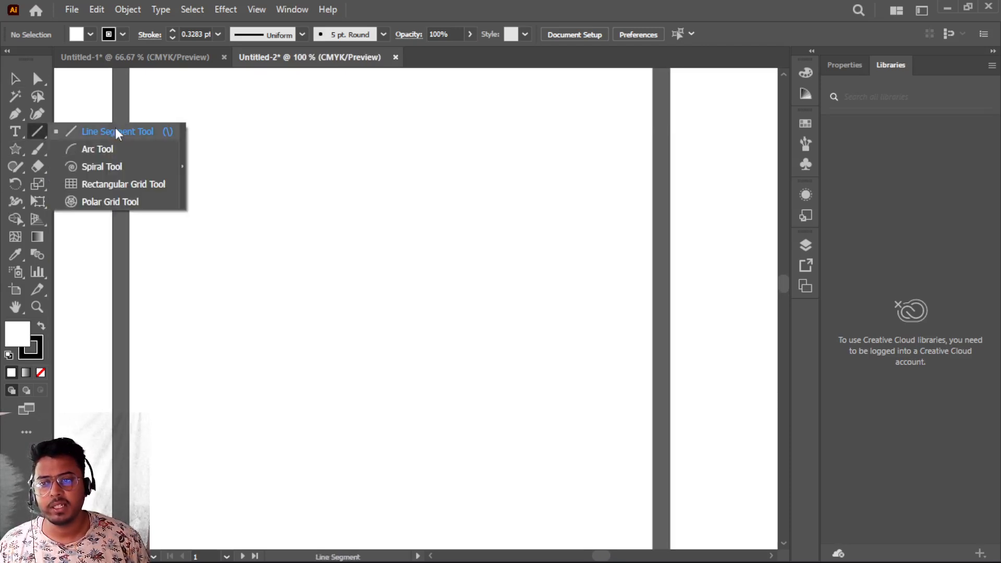
{"action": "left_click", "coordinate": [117, 133]}
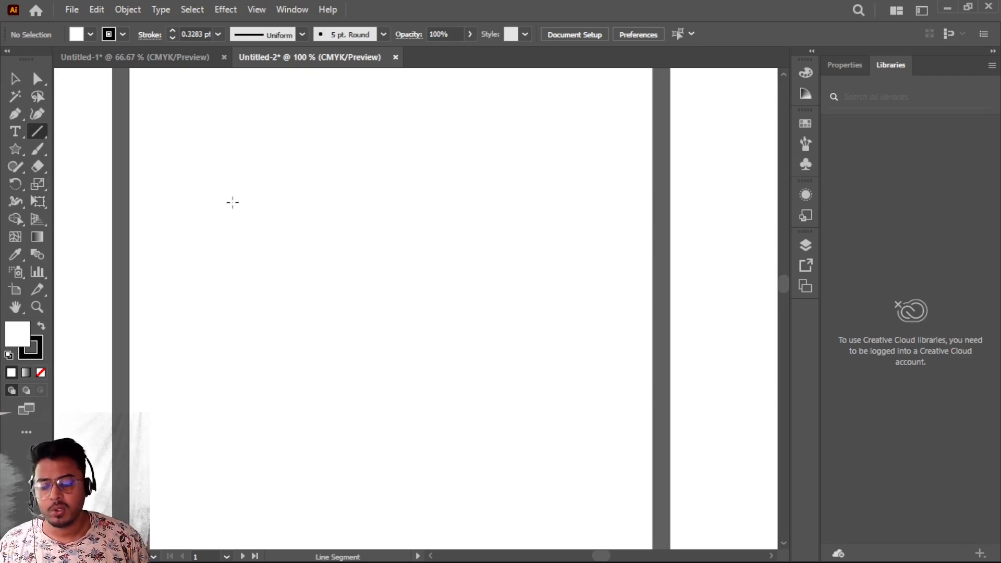
{"action": "mouse_move", "coordinate": [228, 191]}
{"action": "left_mouse_down"}
{"action": "mouse_move", "coordinate": [223, 469]}
{"action": "mouse_move", "coordinate": [217, 414]}
{"action": "mouse_move", "coordinate": [212, 522]}
{"action": "left_mouse_up"}
- Set the line's stroke weight to 11 pt
{"action": "scroll", "coordinate": [313, 388], "scroll_direction": "down", "scroll_amount": 5}
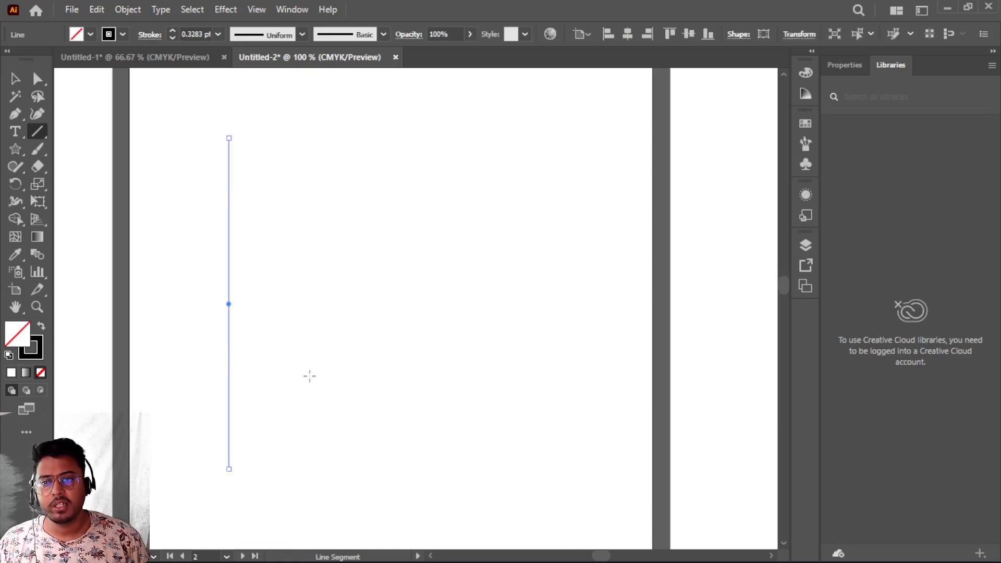
{"action": "scroll", "coordinate": [280, 394], "scroll_direction": "down", "scroll_amount": 3}
{"action": "scroll", "coordinate": [280, 395], "scroll_direction": "up", "scroll_amount": 5}
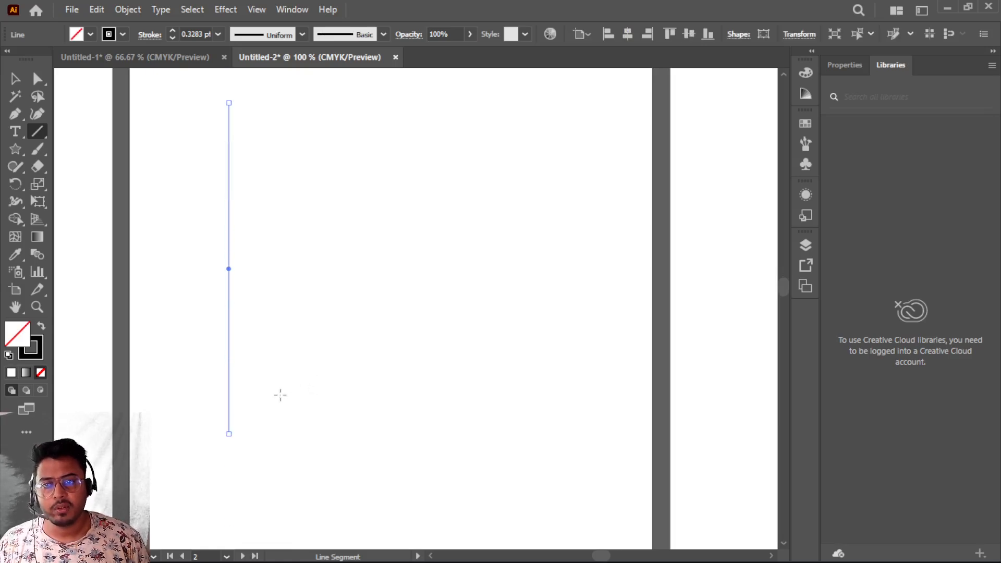
{"action": "left_click", "coordinate": [173, 30]}
{"action": "left_click", "coordinate": [173, 30]}
{"action": "left_click", "coordinate": [173, 30]}
{"action": "left_click", "coordinate": [173, 30]}
{"action": "left_click", "coordinate": [173, 30]}
{"action": "left_click", "coordinate": [173, 30]}
{"action": "left_click", "coordinate": [173, 30]}
{"action": "left_click", "coordinate": [173, 30]}
{"action": "left_click", "coordinate": [173, 30]}
{"action": "left_click", "coordinate": [173, 30]}
{"action": "left_click", "coordinate": [173, 30]}
{"action": "scroll", "coordinate": [310, 296], "scroll_direction": "up", "scroll_amount": 1}
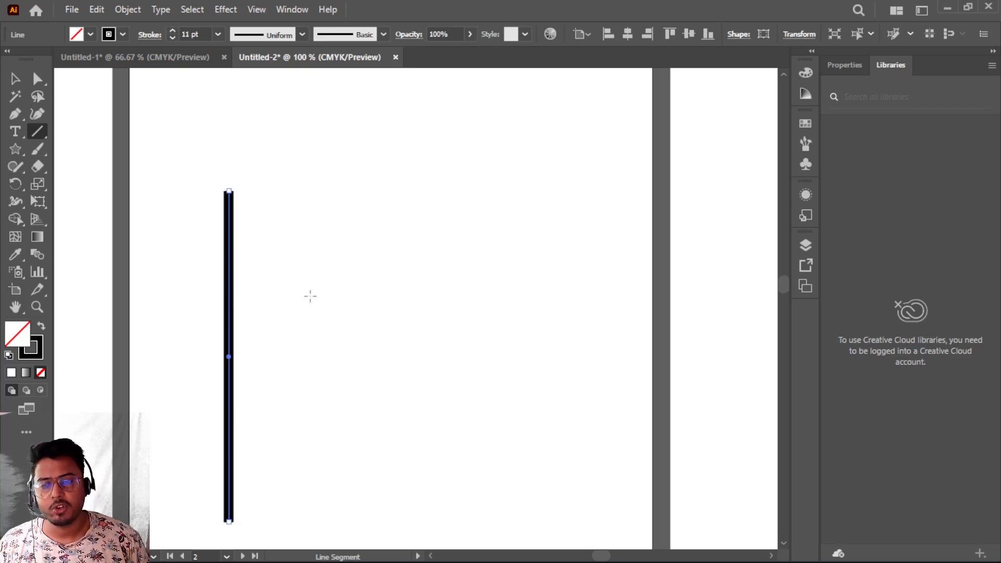
- Draw an arc with the Arc tool from the line's top end curving out to the right
{"action": "left_click", "coordinate": [32, 130]}
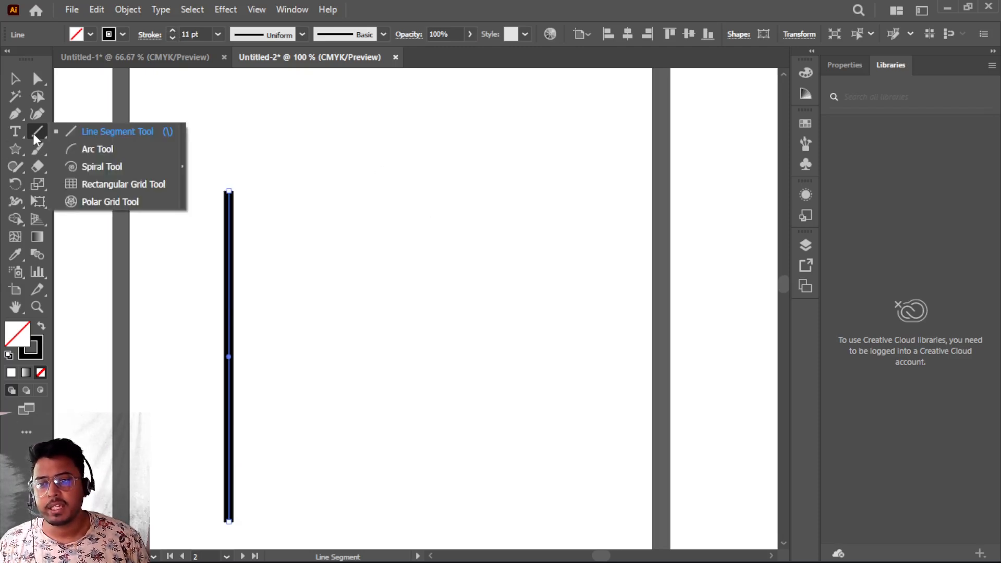
{"action": "left_click", "coordinate": [94, 150]}
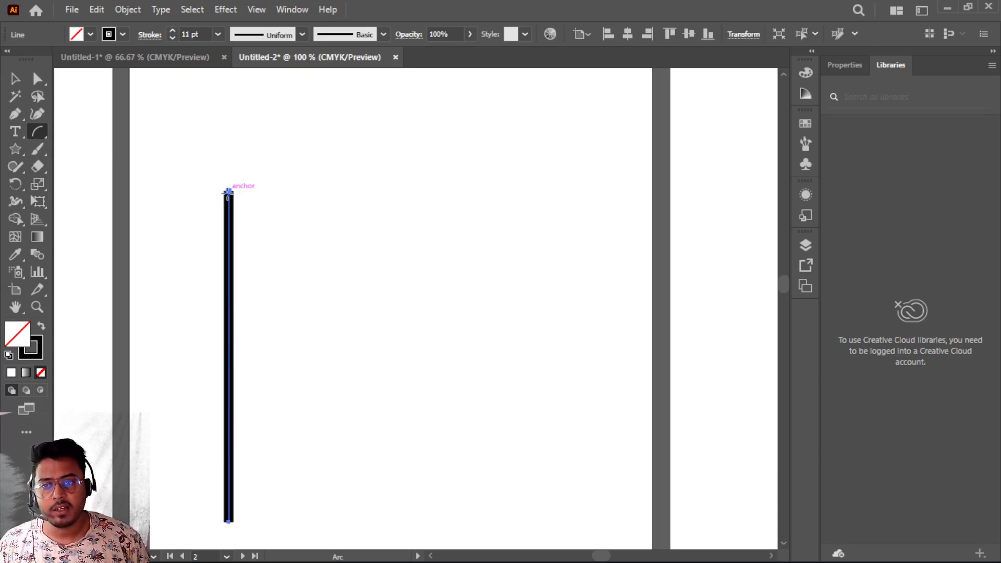
{"action": "left_click_drag", "start_coordinate": [228, 191], "coordinate": [452, 120]}
{"action": "scroll", "coordinate": [248, 346], "scroll_direction": "down", "scroll_amount": 1}
{"action": "scroll", "coordinate": [248, 346], "scroll_direction": "up", "scroll_amount": 2}
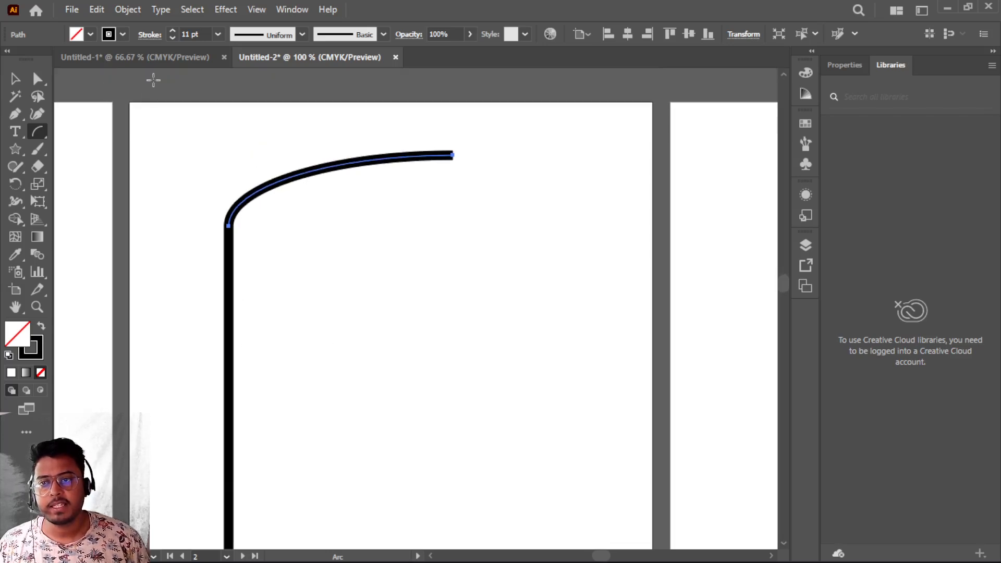
- Draw a small rectangle under the arc's outer end as a lamp head and set its stroke to 6 pt
{"action": "left_click", "coordinate": [15, 167]}
{"action": "left_click", "coordinate": [15, 148]}
{"action": "left_click", "coordinate": [64, 146]}
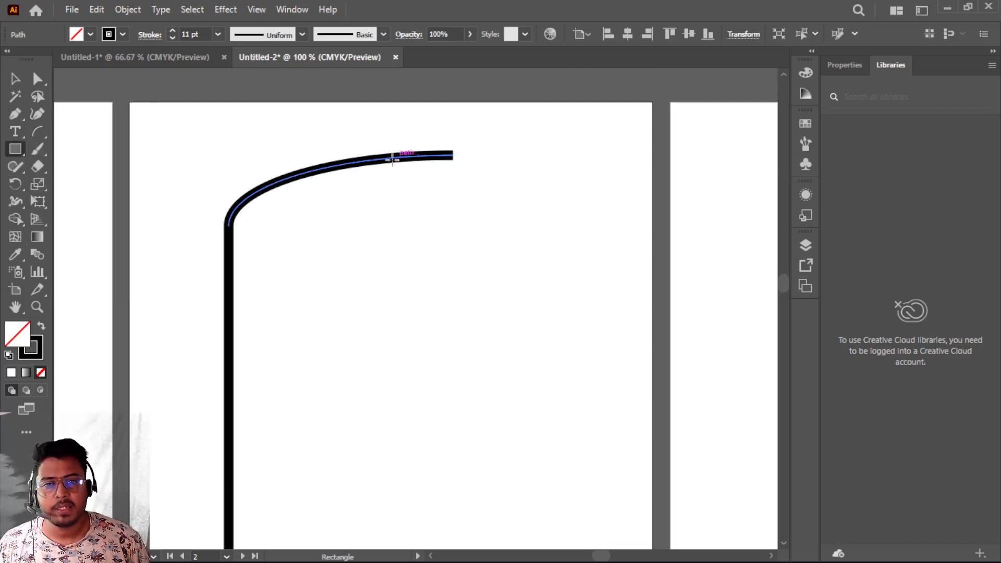
{"action": "left_click_drag", "start_coordinate": [383, 162], "coordinate": [449, 194]}
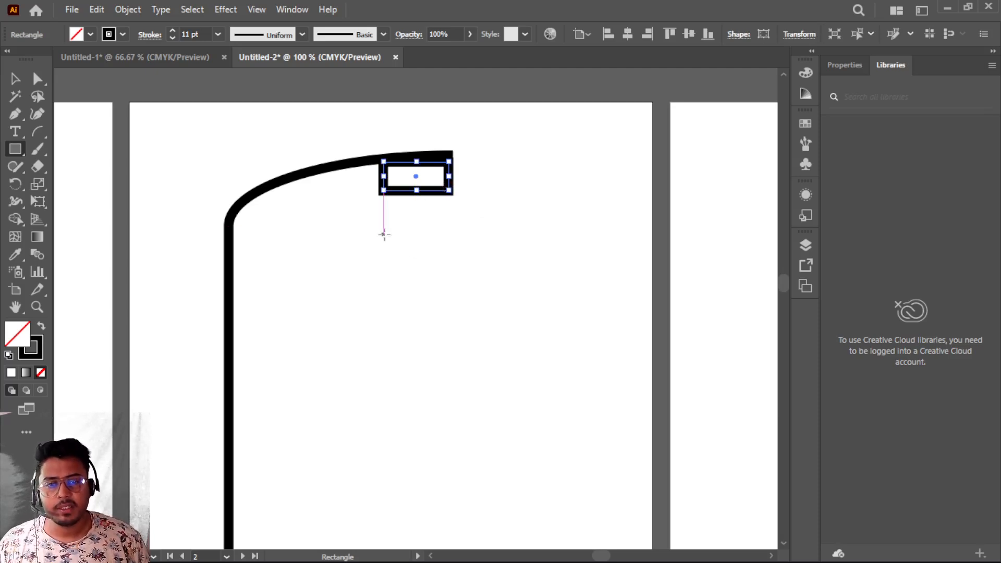
{"action": "left_click", "coordinate": [172, 38]}
{"action": "left_click", "coordinate": [172, 38]}
{"action": "left_click", "coordinate": [171, 38]}
{"action": "left_click", "coordinate": [172, 38]}
{"action": "left_click", "coordinate": [172, 38]}
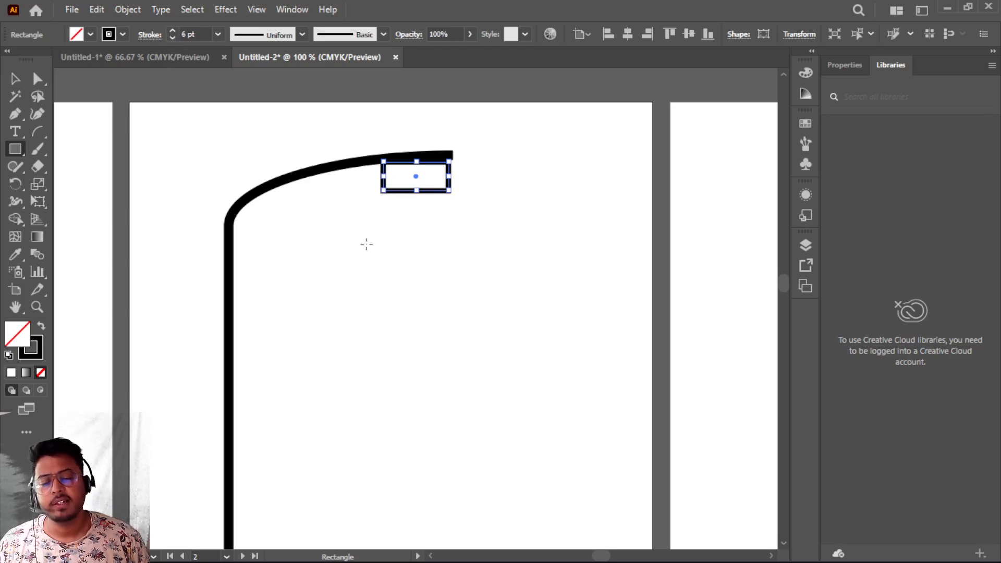
- Move the lamp head rectangle up so its top edge meets the arc, then deselect
{"action": "scroll", "coordinate": [521, 173], "scroll_direction": "up", "scroll_amount": 4, "text": "alt"}
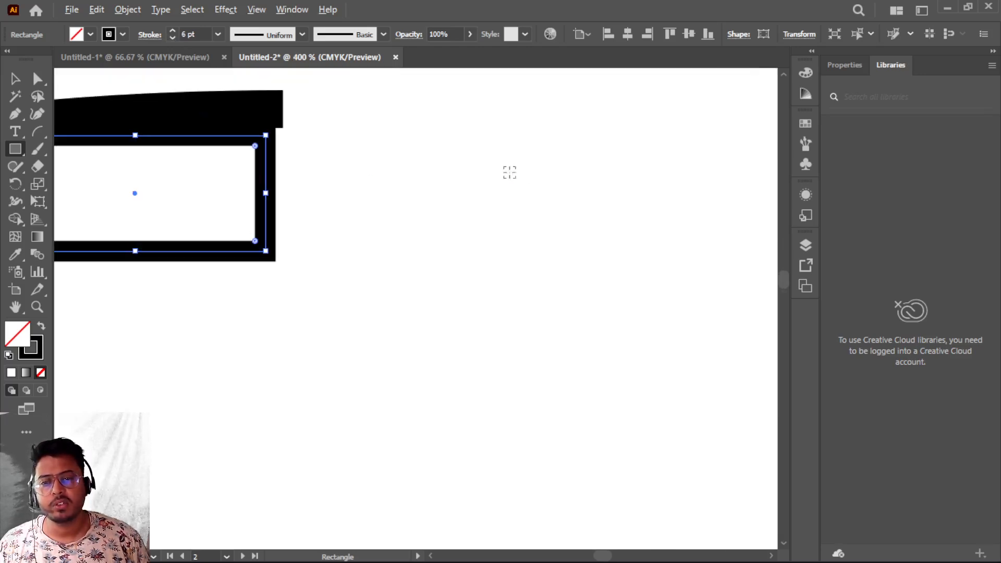
{"action": "left_click_drag", "start_coordinate": [355, 148], "coordinate": [520, 221]}
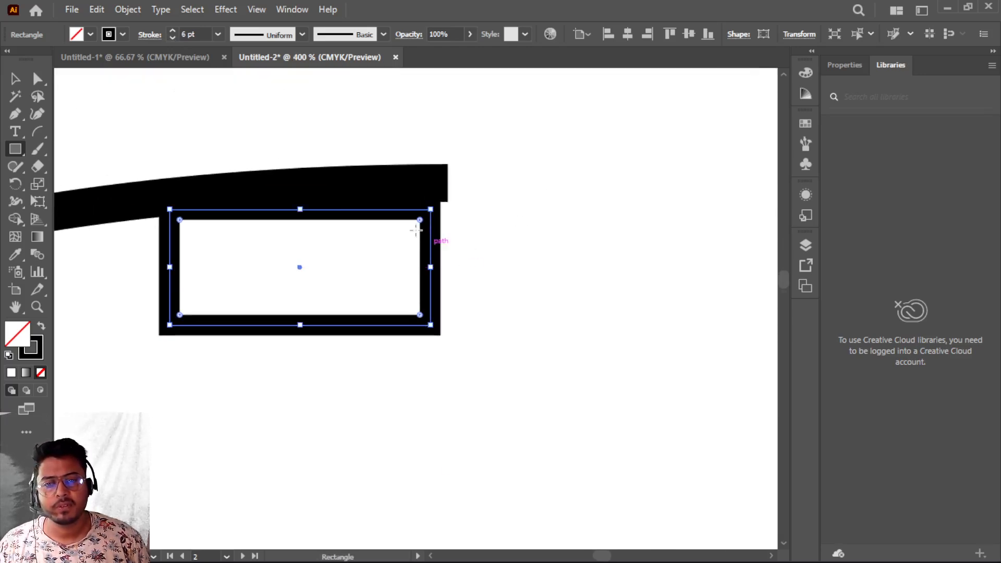
{"action": "left_click", "coordinate": [15, 79]}
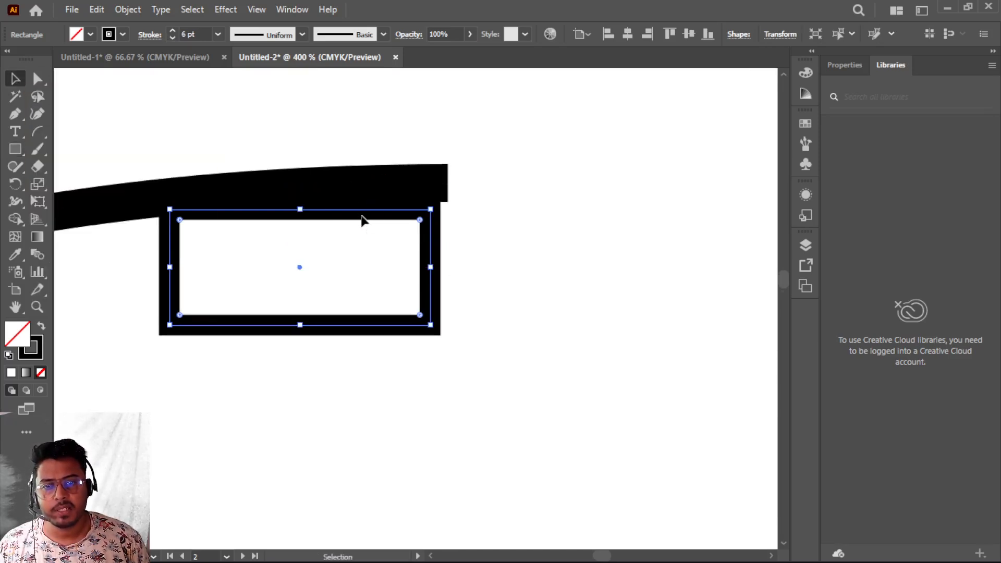
{"action": "key", "text": "ctrl+shift+a"}
{"action": "mouse_move", "coordinate": [379, 213]}
{"action": "left_mouse_down"}
{"action": "mouse_move", "coordinate": [398, 207]}
{"action": "mouse_move", "coordinate": [384, 197]}
{"action": "left_mouse_up"}
{"action": "left_click", "coordinate": [482, 341]}
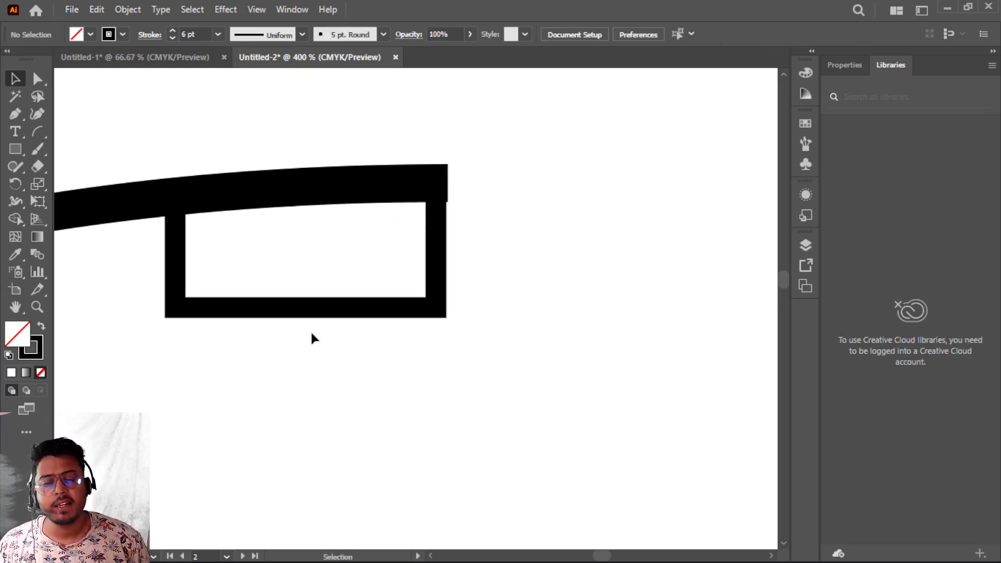
- Round the lamp head's bottom corners to about 22 pt with the Direct Selection tool
{"action": "left_click", "coordinate": [35, 80]}
{"action": "left_click_drag", "start_coordinate": [134, 271], "coordinate": [522, 360]}
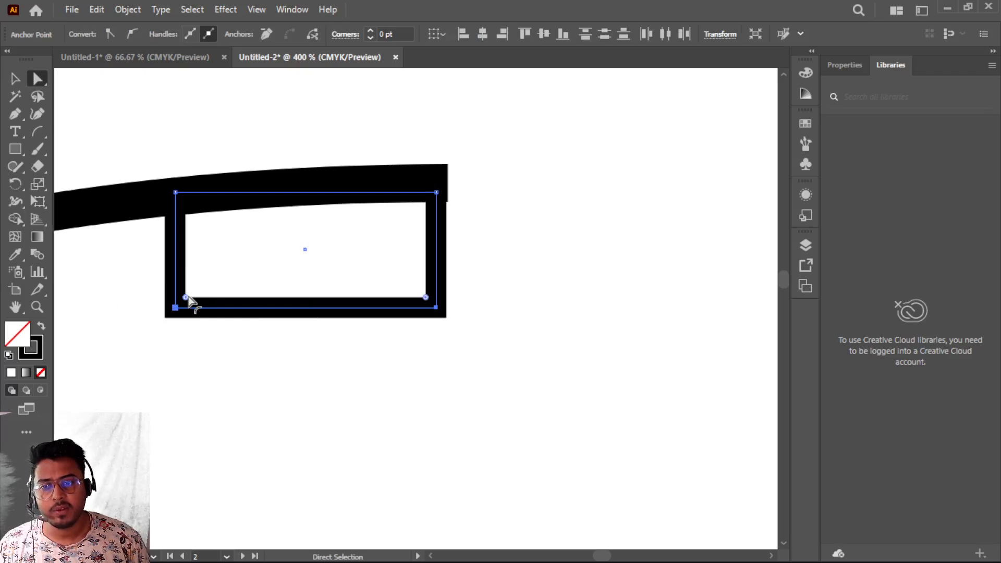
{"action": "left_click_drag", "start_coordinate": [185, 297], "coordinate": [279, 264]}
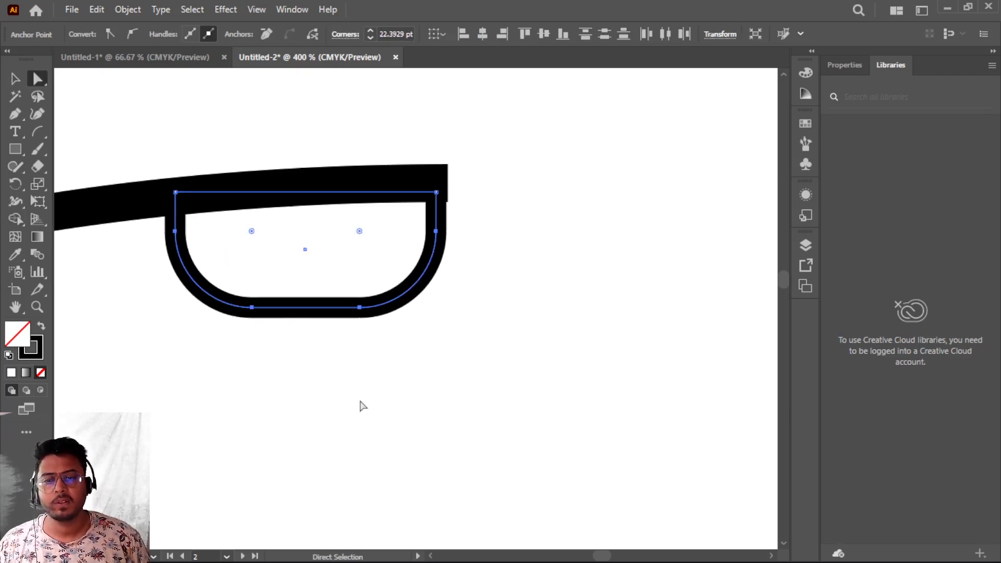
{"action": "left_click", "coordinate": [353, 407]}
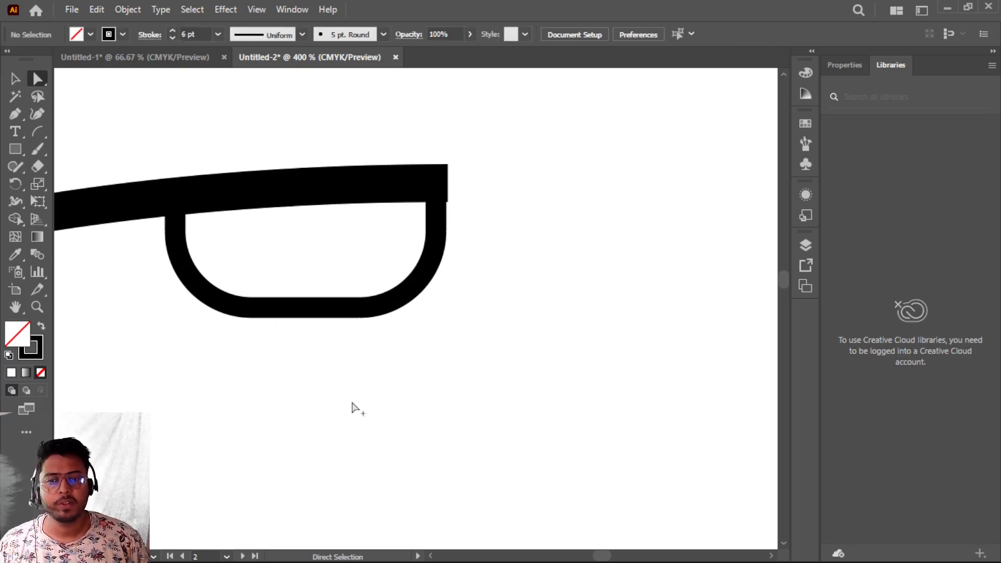
- Draw a narrow rectangle around the bottom of the pole with a 9 pt stroke as its base
{"action": "scroll", "coordinate": [351, 405], "scroll_direction": "down", "scroll_amount": 3}
{"action": "left_click_drag", "start_coordinate": [275, 461], "coordinate": [353, 255]}
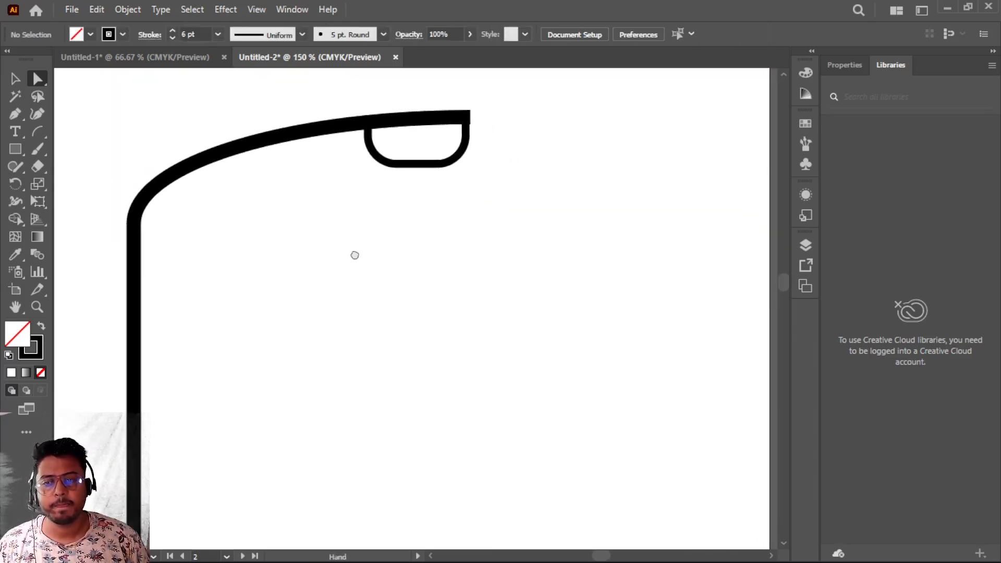
{"action": "scroll", "coordinate": [357, 261], "scroll_direction": "down", "scroll_amount": 2}
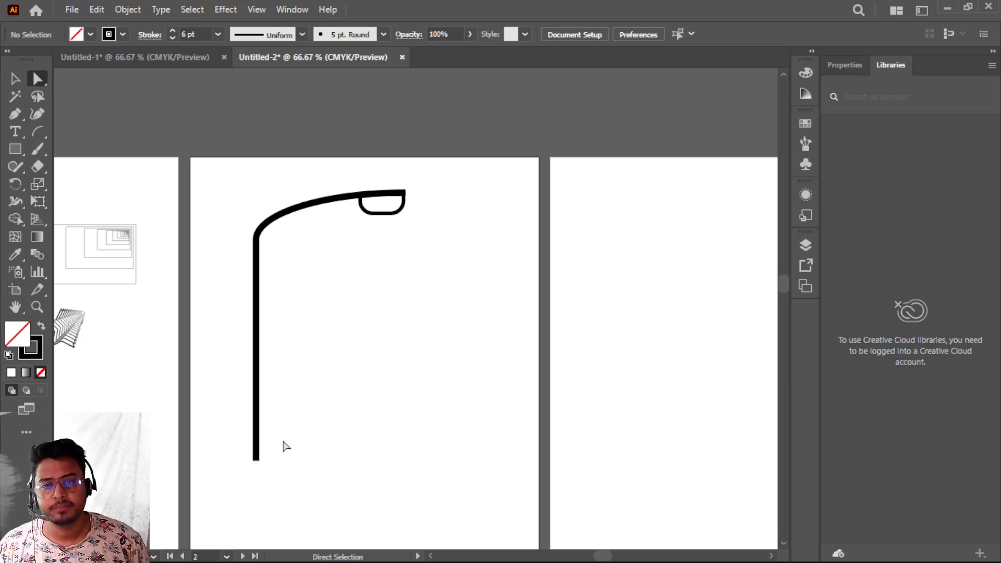
{"action": "scroll", "coordinate": [285, 447], "scroll_direction": "up", "scroll_amount": 1}
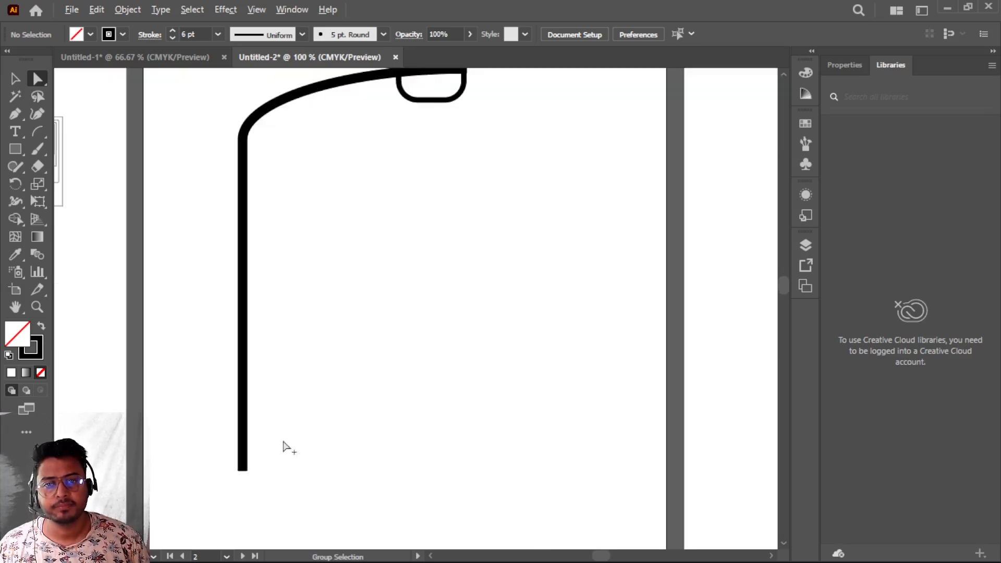
{"action": "scroll", "coordinate": [286, 446], "scroll_direction": "up", "scroll_amount": 1}
{"action": "scroll", "coordinate": [230, 485], "scroll_direction": "up", "scroll_amount": 2}
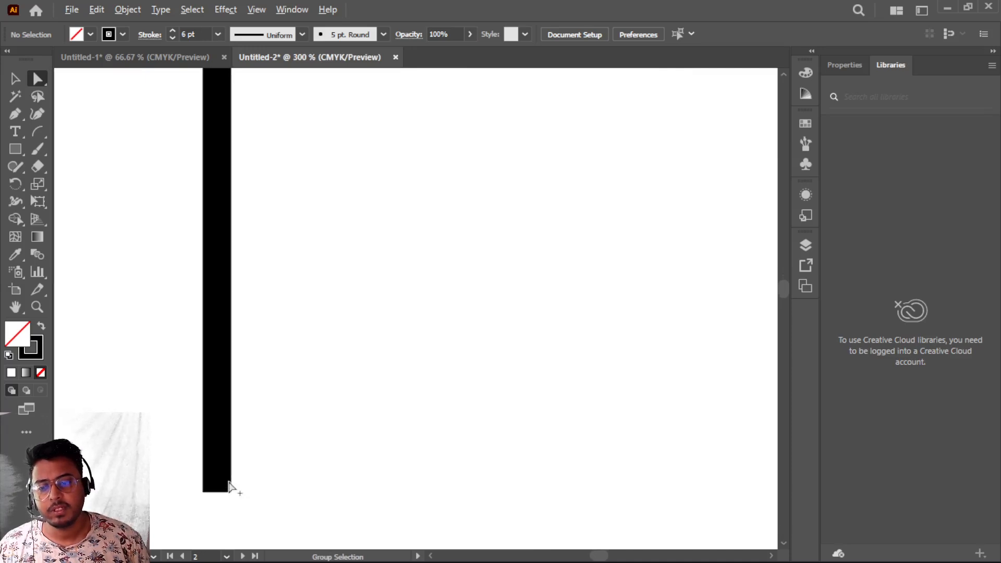
{"action": "scroll", "coordinate": [229, 485], "scroll_direction": "down", "scroll_amount": 1}
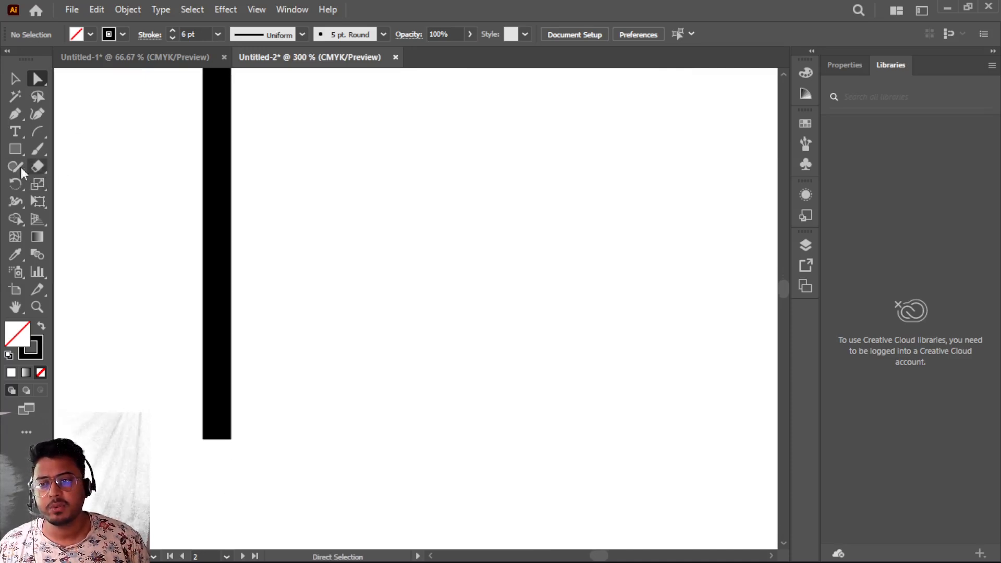
{"action": "left_click_drag", "start_coordinate": [18, 148], "coordinate": [82, 149]}
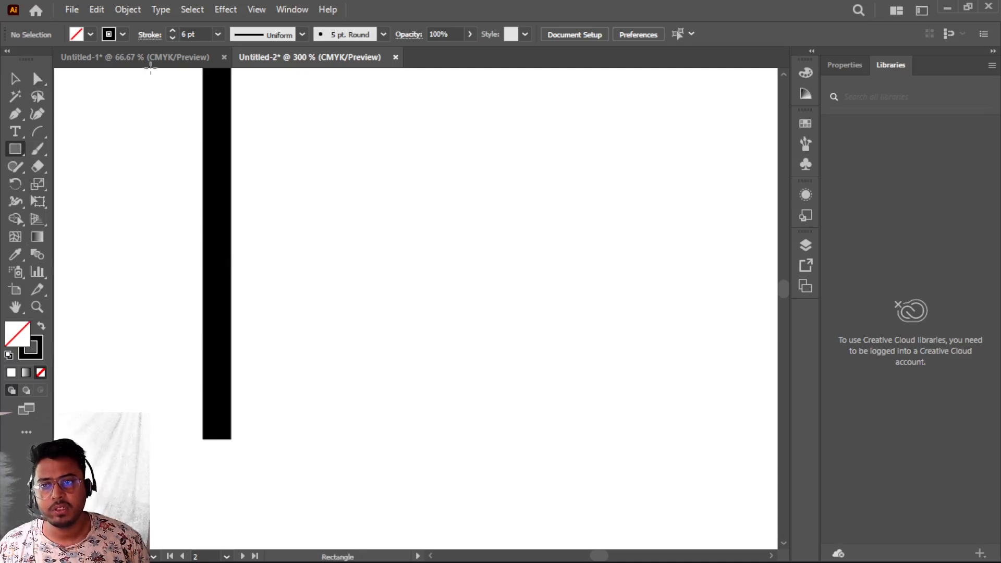
{"action": "left_click", "coordinate": [173, 31]}
{"action": "left_click", "coordinate": [173, 31]}
{"action": "left_click", "coordinate": [173, 31]}
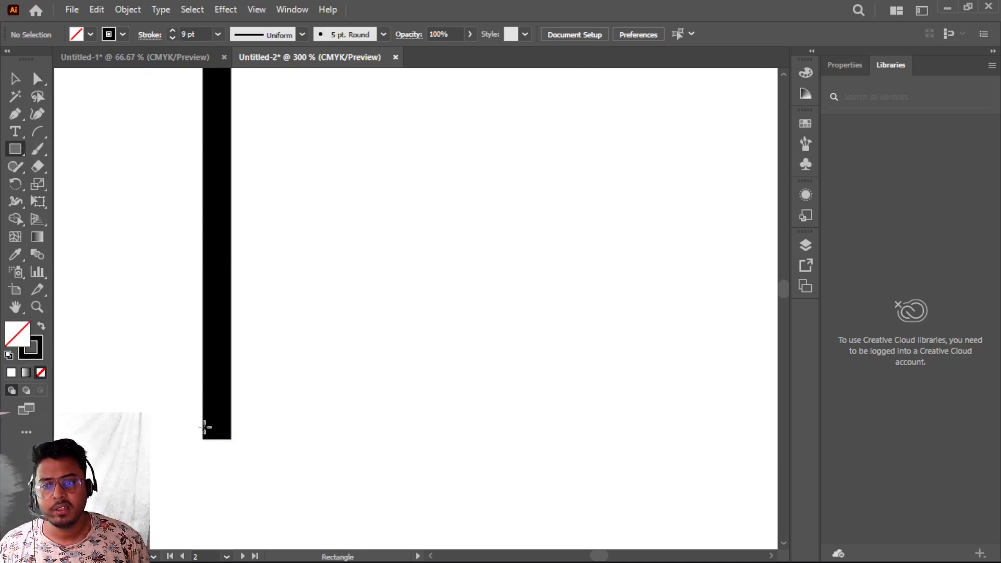
{"action": "mouse_move", "coordinate": [197, 377]}
{"action": "left_mouse_down"}
{"action": "mouse_move", "coordinate": [233, 440]}
{"action": "mouse_move", "coordinate": [232, 489]}
{"action": "left_mouse_up"}
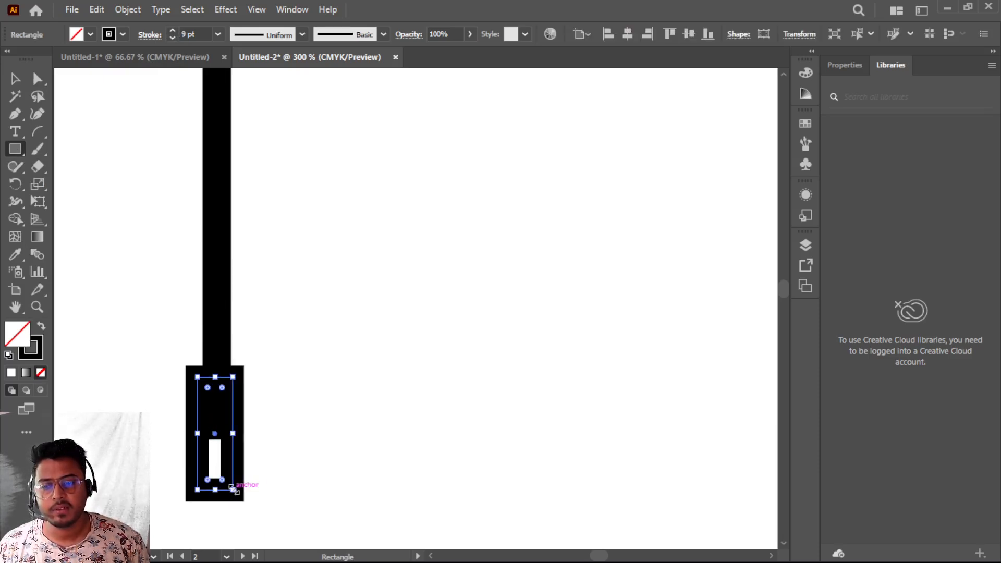
- Increase the base rectangle's stroke to 14 pt, then deselect
{"action": "left_click", "coordinate": [168, 32]}
{"action": "left_click", "coordinate": [168, 32]}
{"action": "left_click", "coordinate": [168, 32]}
{"action": "left_click", "coordinate": [167, 33]}
{"action": "left_click", "coordinate": [168, 32]}
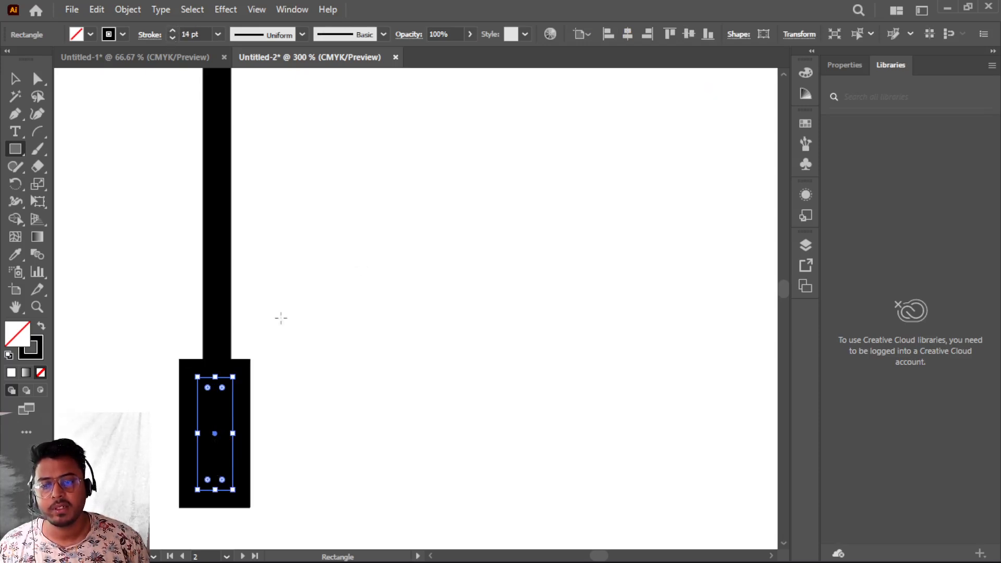
{"action": "left_click", "coordinate": [16, 79]}
{"action": "left_click", "coordinate": [360, 285]}
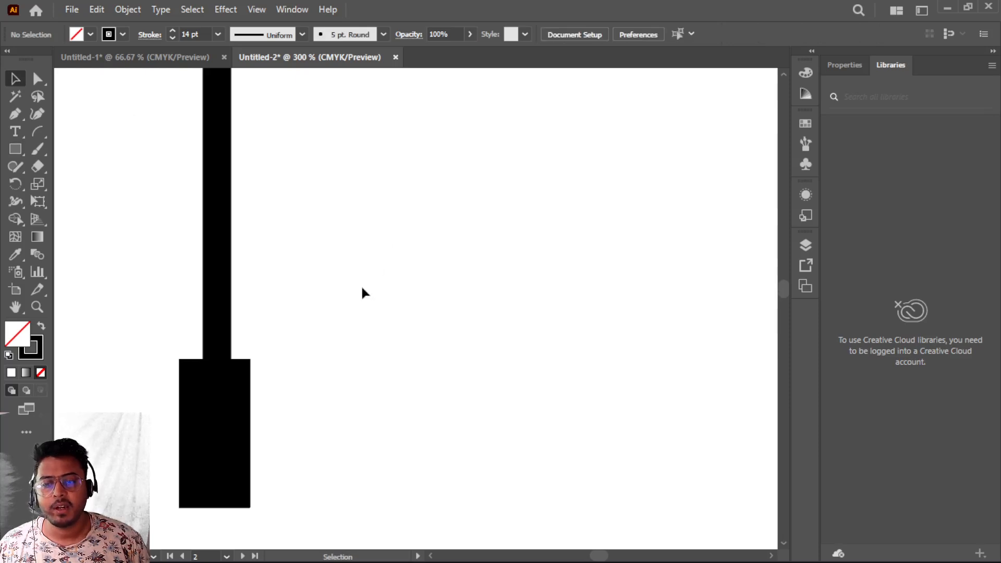
- Group all parts of the street lamp into a single object
{"action": "scroll", "coordinate": [361, 286], "scroll_direction": "down", "scroll_amount": 3}
{"action": "scroll", "coordinate": [362, 295], "scroll_direction": "up", "scroll_amount": 5}
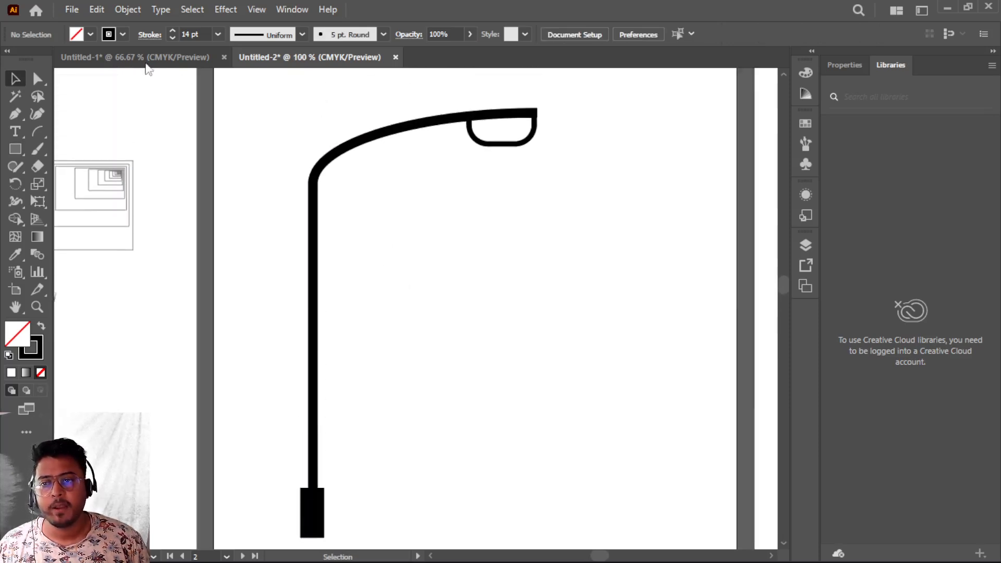
{"action": "left_click_drag", "start_coordinate": [254, 91], "coordinate": [553, 521]}
{"action": "right_click", "coordinate": [324, 236]}
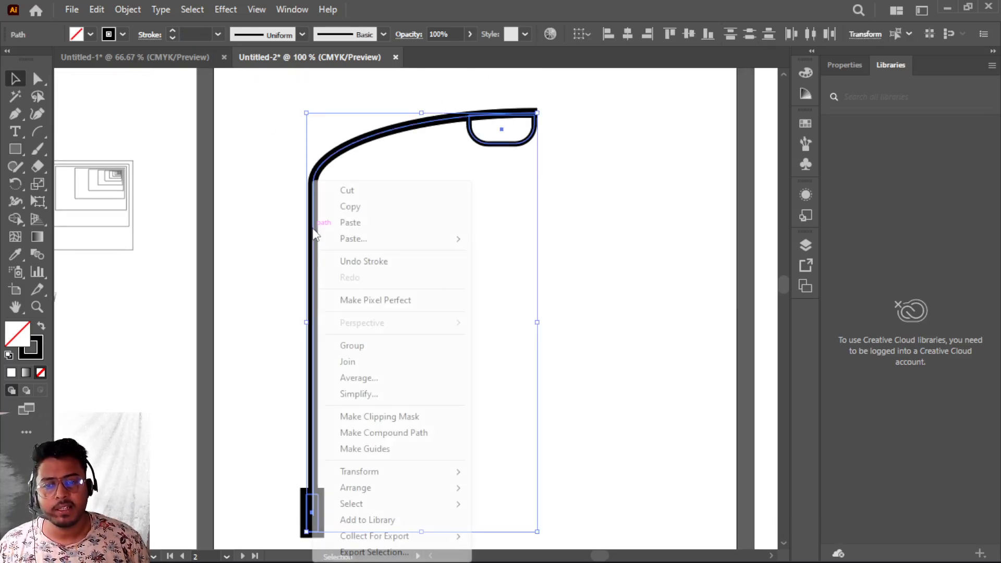
{"action": "left_click", "coordinate": [355, 346]}
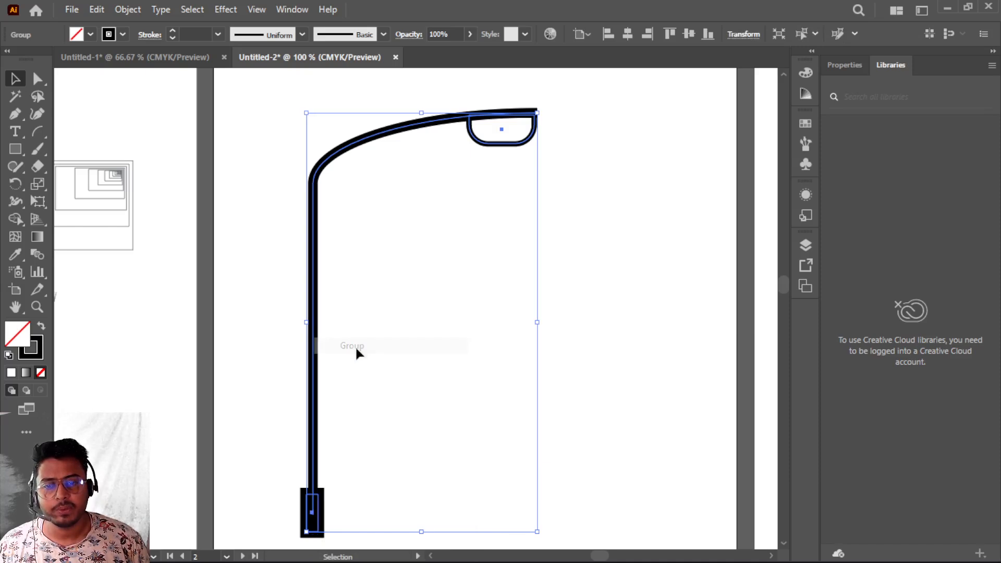
- Move the grouped lamp toward the left side of the artboard, then deselect
{"action": "left_click", "coordinate": [661, 270]}
{"action": "scroll", "coordinate": [393, 323], "scroll_direction": "down", "scroll_amount": 2}
{"action": "left_click_drag", "start_coordinate": [313, 280], "coordinate": [264, 374]}
{"action": "scroll", "coordinate": [279, 351], "scroll_direction": "down", "scroll_amount": 5}
{"action": "left_click_drag", "start_coordinate": [268, 305], "coordinate": [256, 394]}
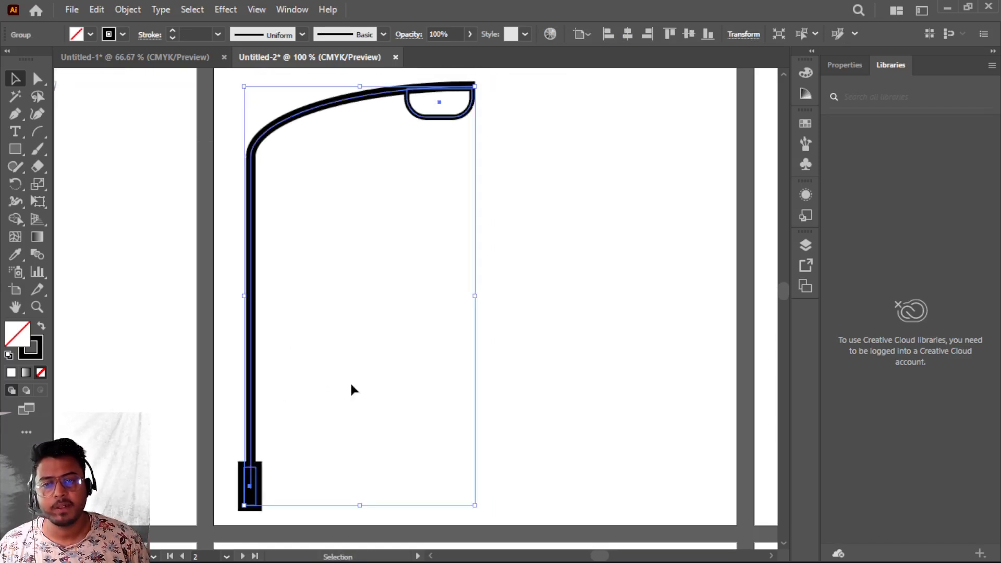
{"action": "scroll", "coordinate": [349, 381], "scroll_direction": "down", "scroll_amount": 1}
{"action": "left_click", "coordinate": [507, 324]}
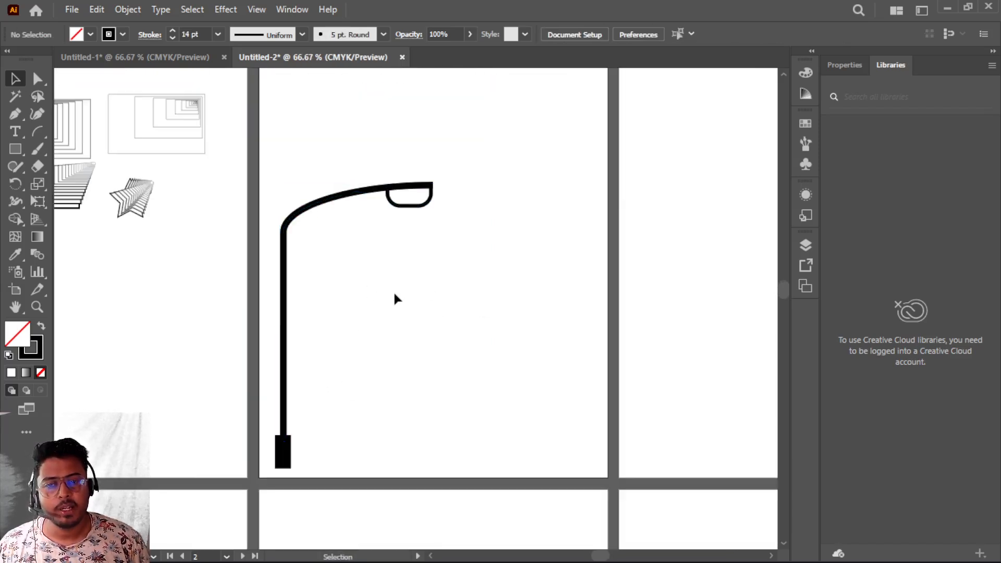
- Reflect a copy of the lamp across a vertical axis
{"action": "left_click", "coordinate": [285, 318]}
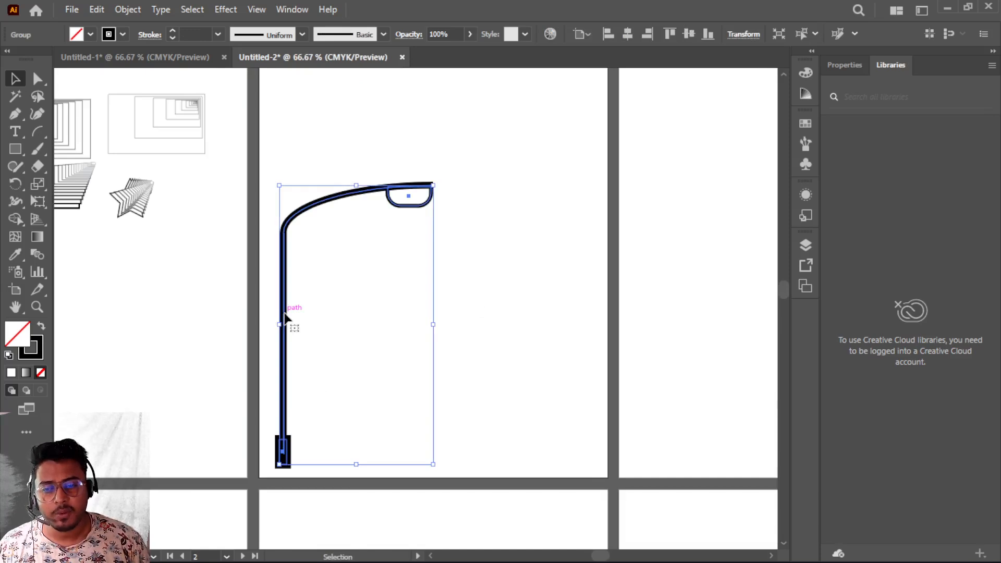
{"action": "right_click", "coordinate": [284, 315]}
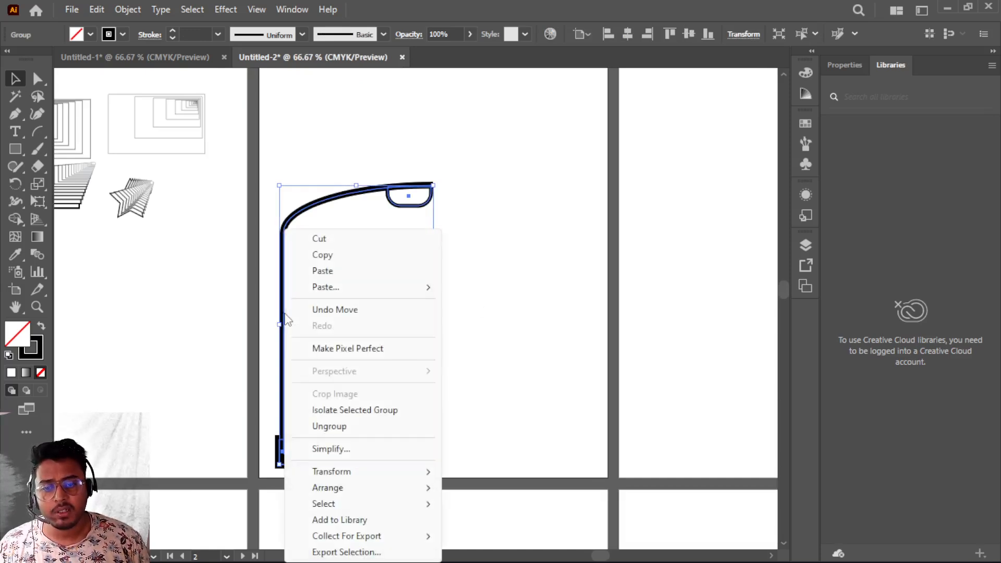
{"action": "mouse_move", "coordinate": [337, 475]}
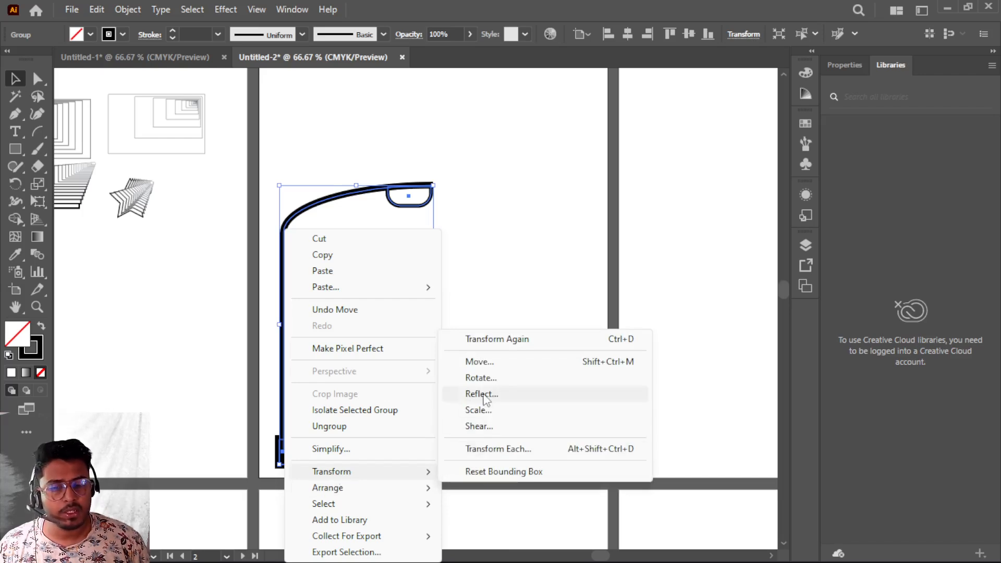
{"action": "left_click", "coordinate": [482, 394]}
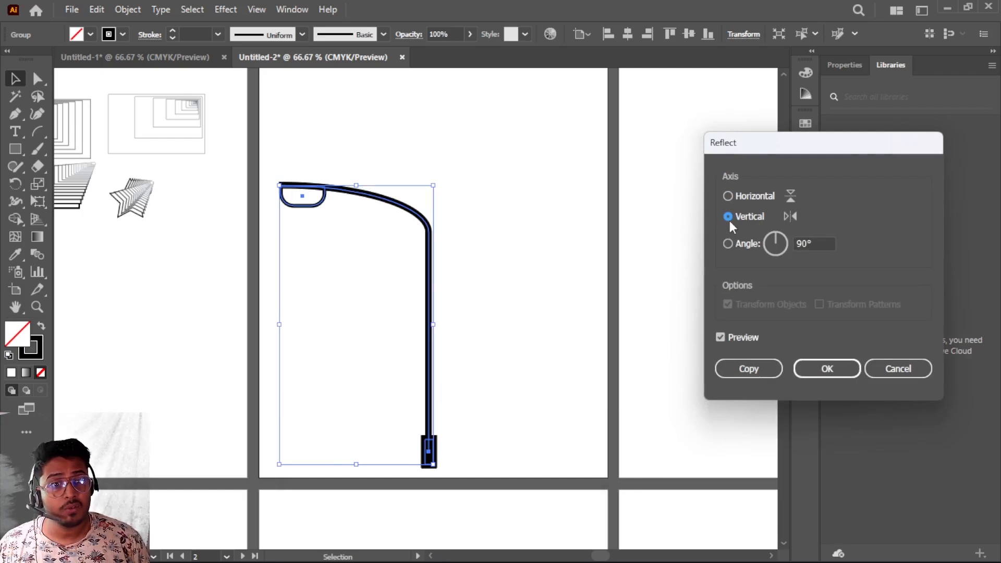
{"action": "left_click", "coordinate": [748, 369]}
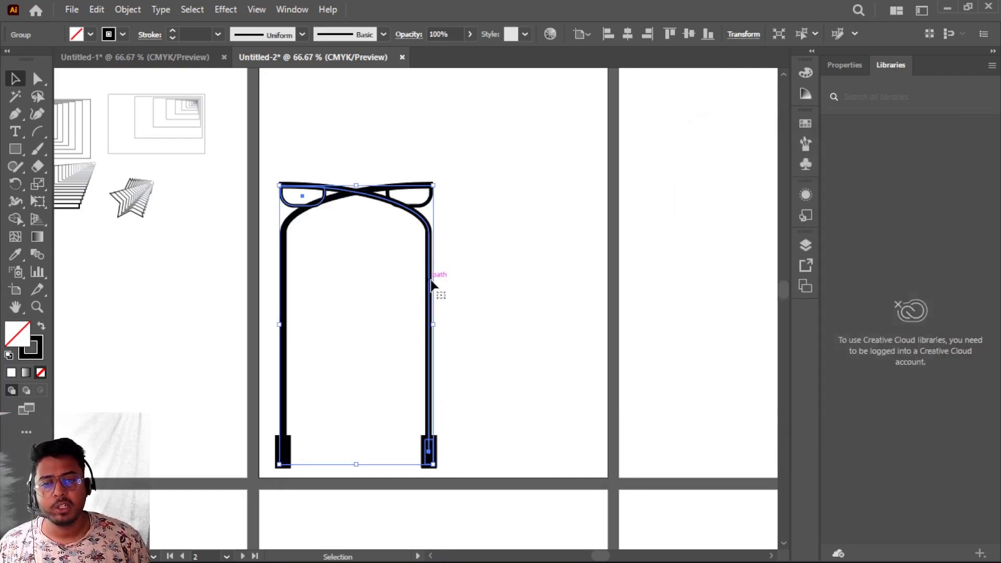
- Move the mirrored lamp copy about 288 pt to the right, then select both lamps
{"action": "left_click_drag", "start_coordinate": [429, 289], "coordinate": [594, 290]}
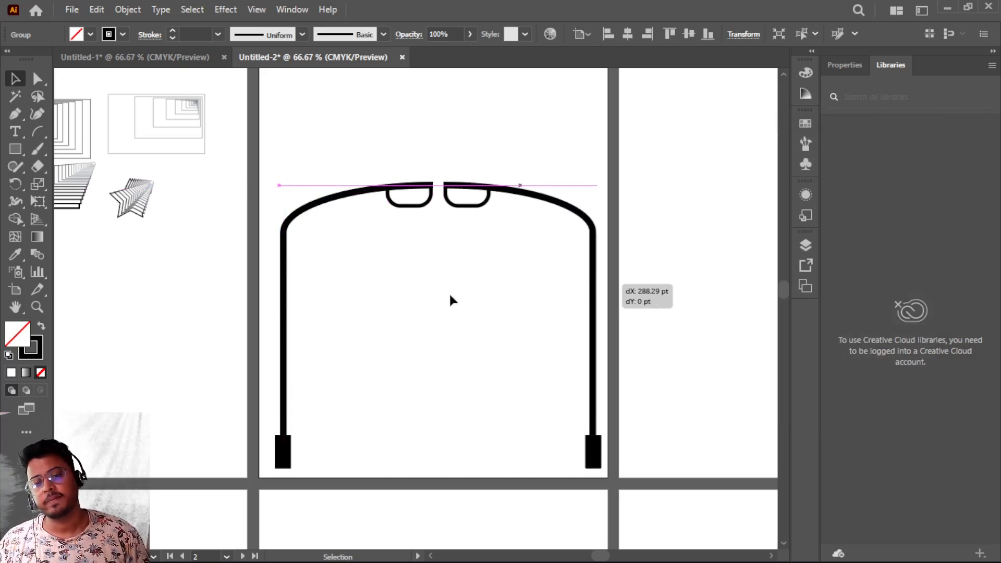
{"action": "left_click", "coordinate": [302, 211]}
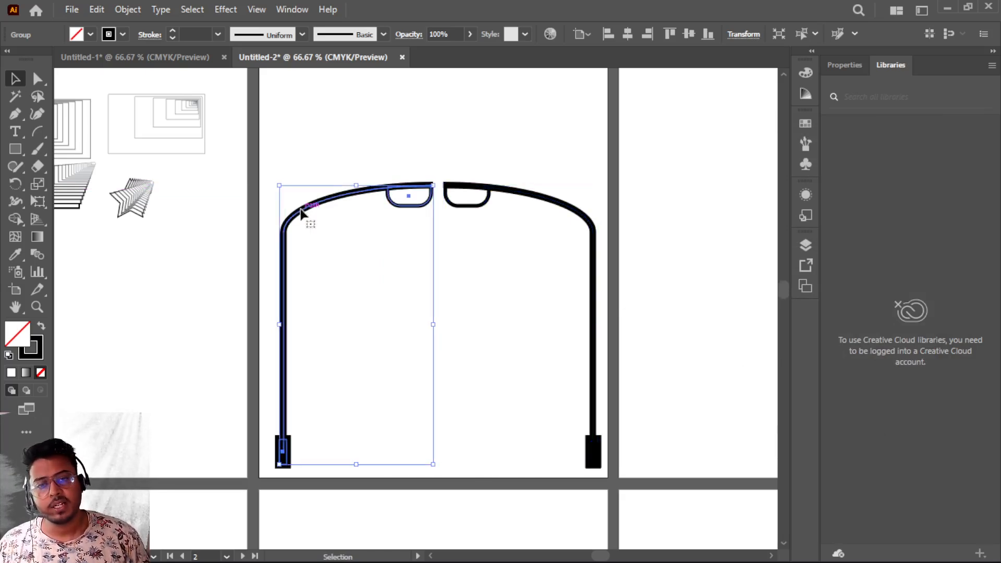
{"action": "left_click", "coordinate": [336, 138]}
{"action": "left_click_drag", "start_coordinate": [294, 133], "coordinate": [610, 457]}
{"action": "scroll", "coordinate": [510, 378], "scroll_direction": "up", "scroll_amount": 2}
{"action": "scroll", "coordinate": [511, 378], "scroll_direction": "down", "scroll_amount": 1}
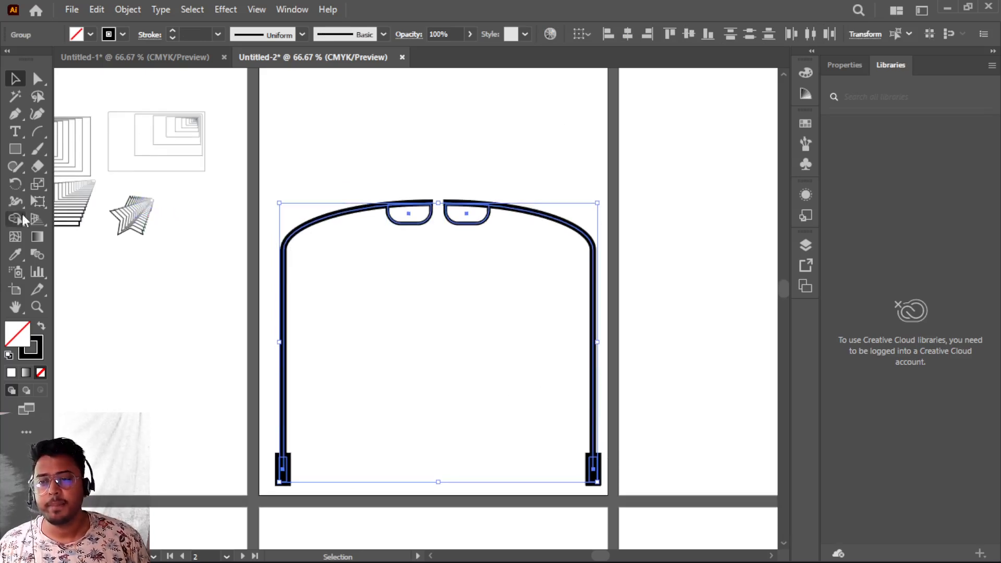
- Try a 90% scaled copy of both lamps with the Scale tool from a point above them, then undo it
{"action": "left_click", "coordinate": [43, 184]}
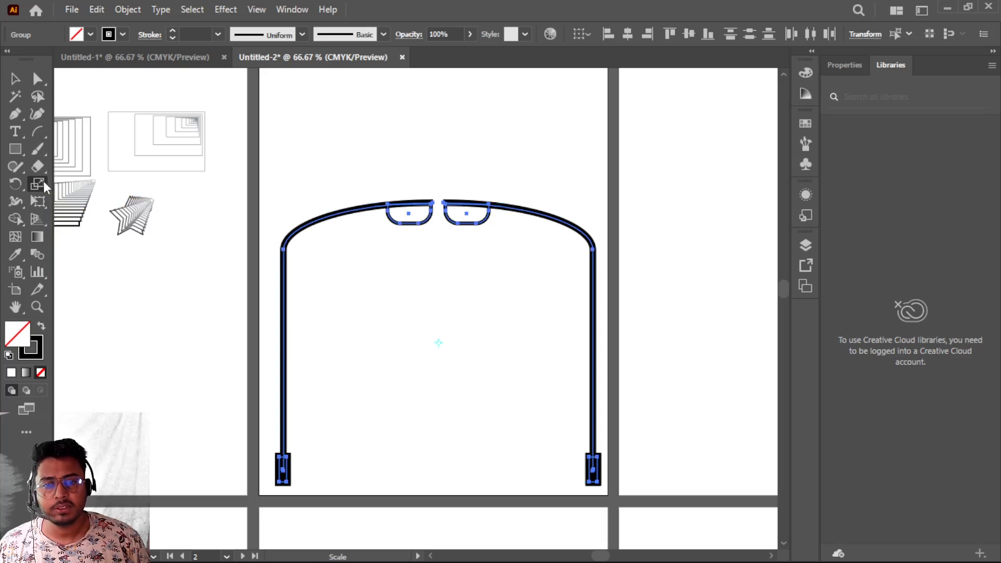
{"action": "left_click", "coordinate": [432, 148], "text": "alt"}
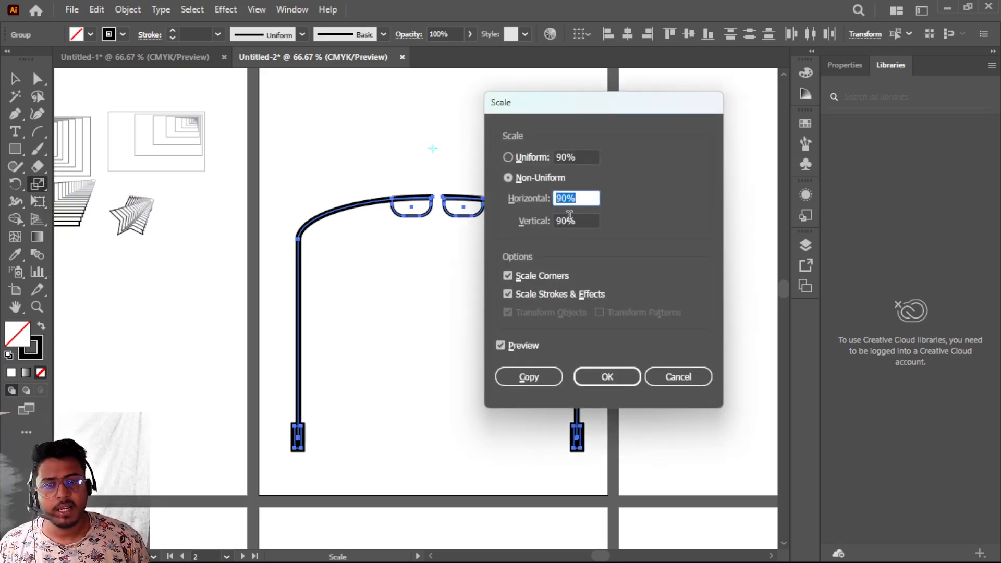
{"action": "left_click", "coordinate": [527, 376]}
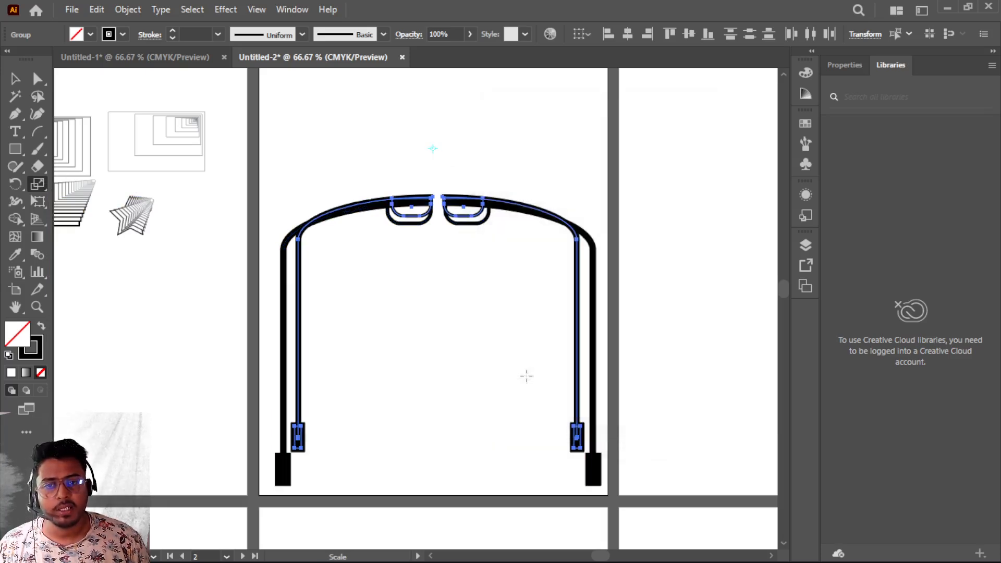
{"action": "key", "text": "ctrl+z"}
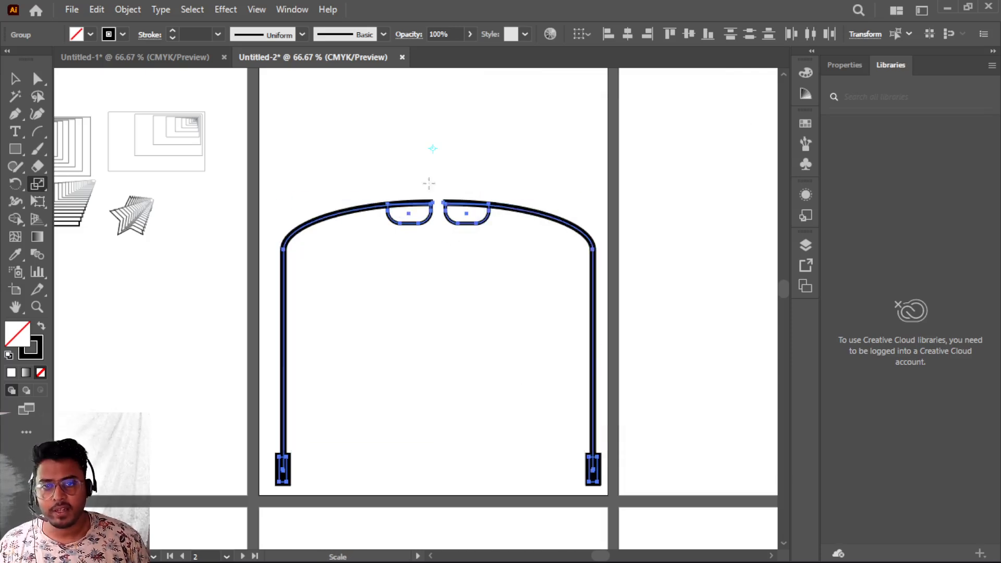
- Scale a copy of the lamps to 80% horizontally and vertically from a point above their centre
{"action": "left_click", "coordinate": [433, 151], "text": "alt"}
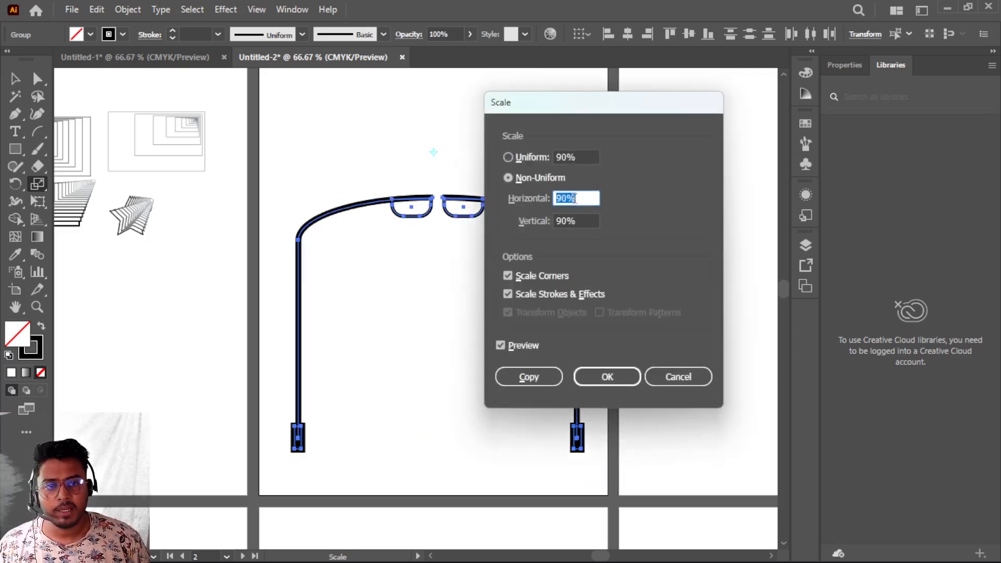
{"action": "type", "text": "80"}
{"action": "key", "text": "Tab"}
{"action": "type", "text": "80"}
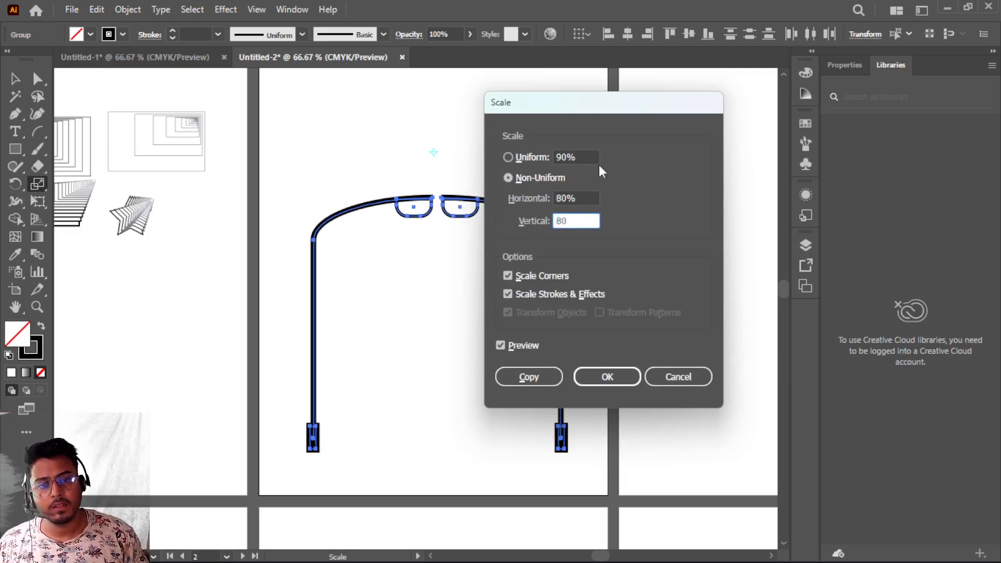
{"action": "left_click", "coordinate": [528, 376]}
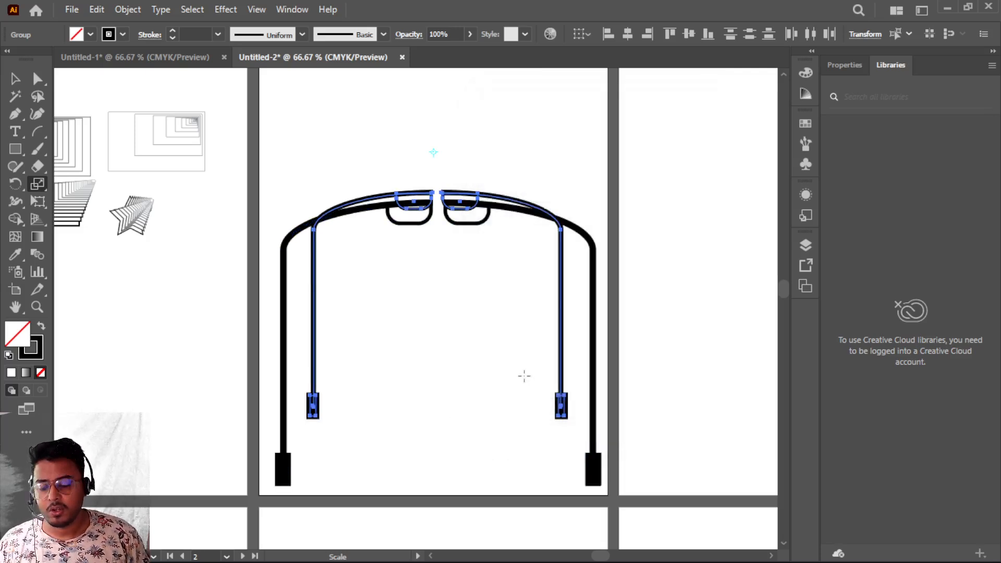
- Repeat the scaled copy six more times to form a receding row of lamps
{"action": "key", "text": "ctrl+d"}
{"action": "key", "text": "ctrl+d"}
{"action": "key", "text": "ctrl+d"}
{"action": "key", "text": "ctrl+d"}
{"action": "key", "text": "ctrl+d"}
{"action": "key", "text": "ctrl+d"}
{"action": "key", "text": "ctrl+d"}
{"action": "key", "text": "ctrl+d"}
{"action": "key", "text": "ctrl+d"}
{"action": "key", "text": "ctrl+d"}
{"action": "key", "text": "ctrl+d"}
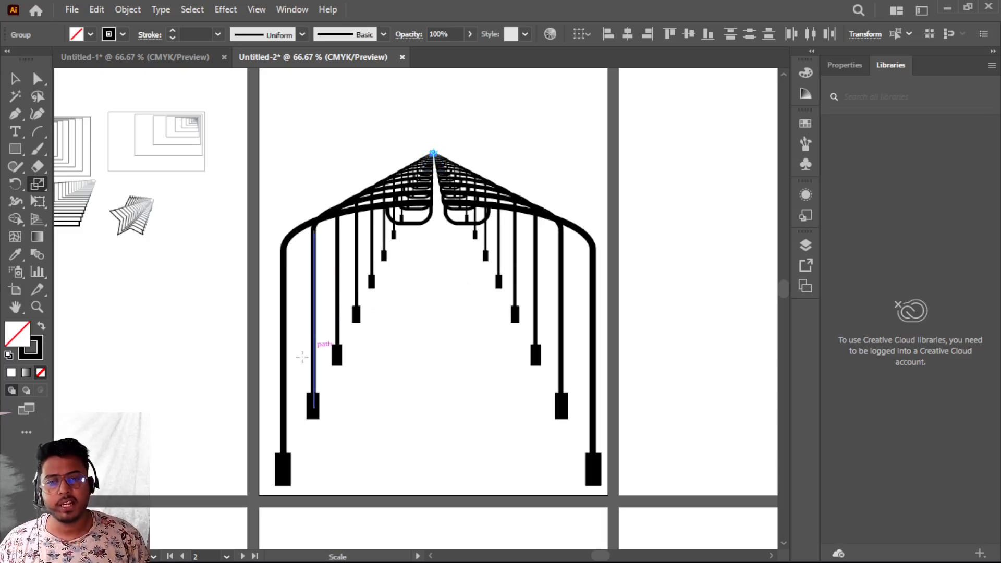
{"action": "scroll", "coordinate": [431, 290], "scroll_direction": "down", "scroll_amount": 2}
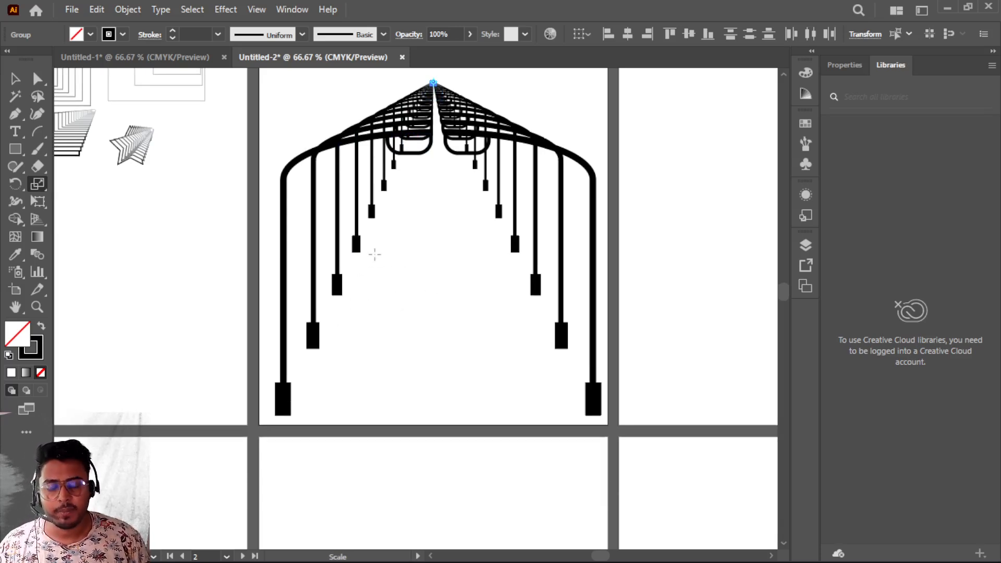
- Undo all the repeated and scaled lamp copies
{"action": "key", "text": "ctrl+z"}
{"action": "key", "text": "ctrl+z"}
{"action": "key", "text": "ctrl+z"}
{"action": "key", "text": "ctrl+z"}
{"action": "key", "text": "ctrl+z"}
{"action": "key", "text": "ctrl+z"}
{"action": "key", "text": "ctrl+z"}
{"action": "key", "text": "ctrl+z"}
{"action": "key", "text": "ctrl+z"}
{"action": "key", "text": "ctrl+z"}
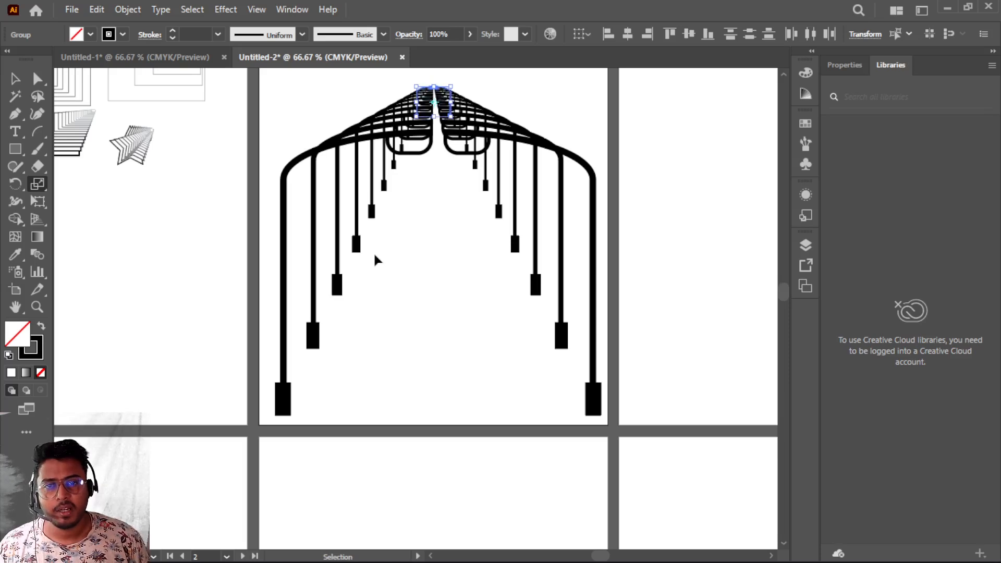
{"action": "key", "text": "ctrl+z"}
{"action": "key", "text": "ctrl+z"}
{"action": "key", "text": "ctrl+z"}
{"action": "key", "text": "ctrl+z"}
{"action": "key", "text": "ctrl+z"}
{"action": "key", "text": "ctrl+z"}
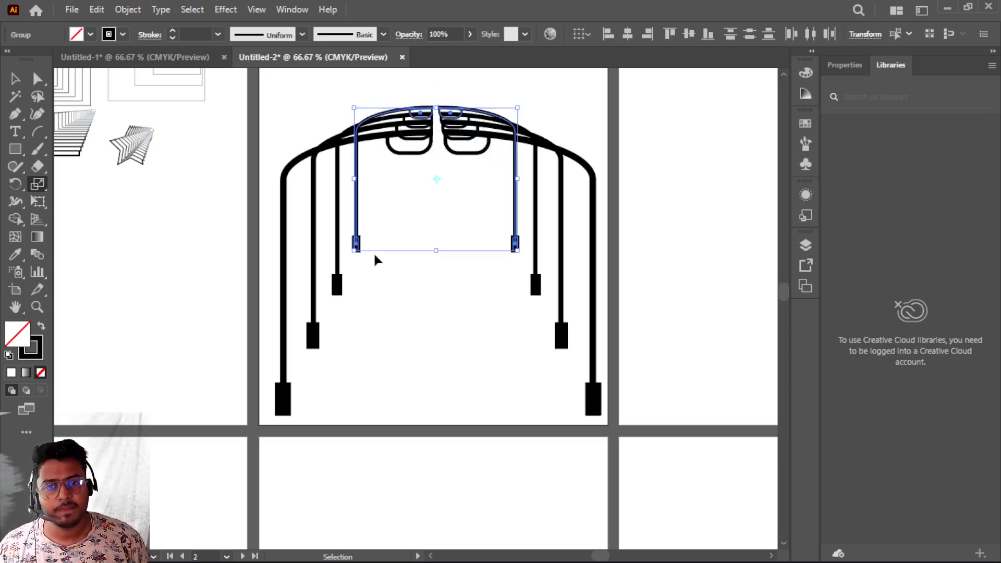
{"action": "key", "text": "ctrl+z"}
{"action": "key", "text": "ctrl+z"}
{"action": "key", "text": "ctrl+z"}
{"action": "key", "text": "ctrl+z"}
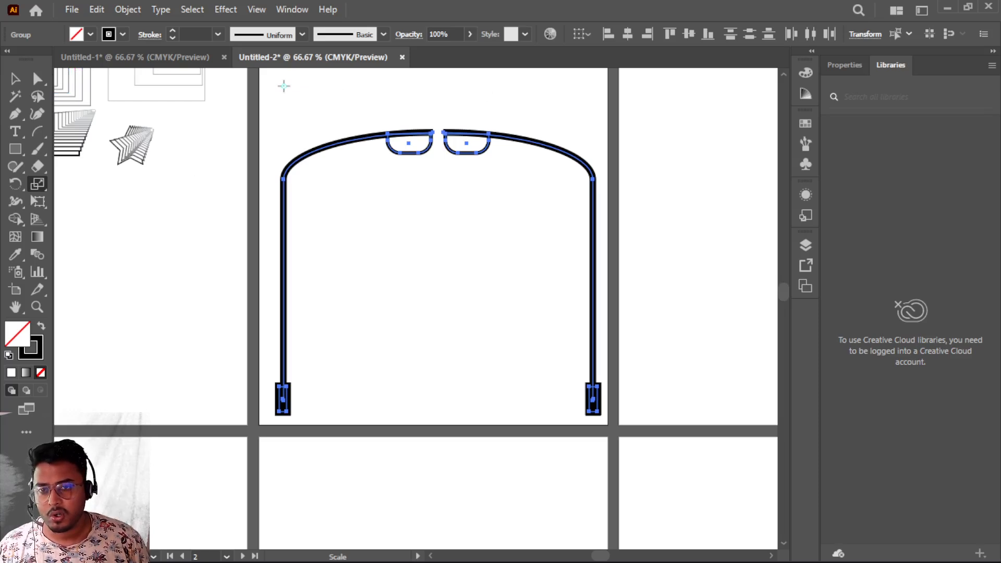
- Scale a copy of the lamps to 80% horizontally and vertically from a point at the artboard's top-left corner
{"action": "left_click", "coordinate": [284, 86], "text": "alt"}
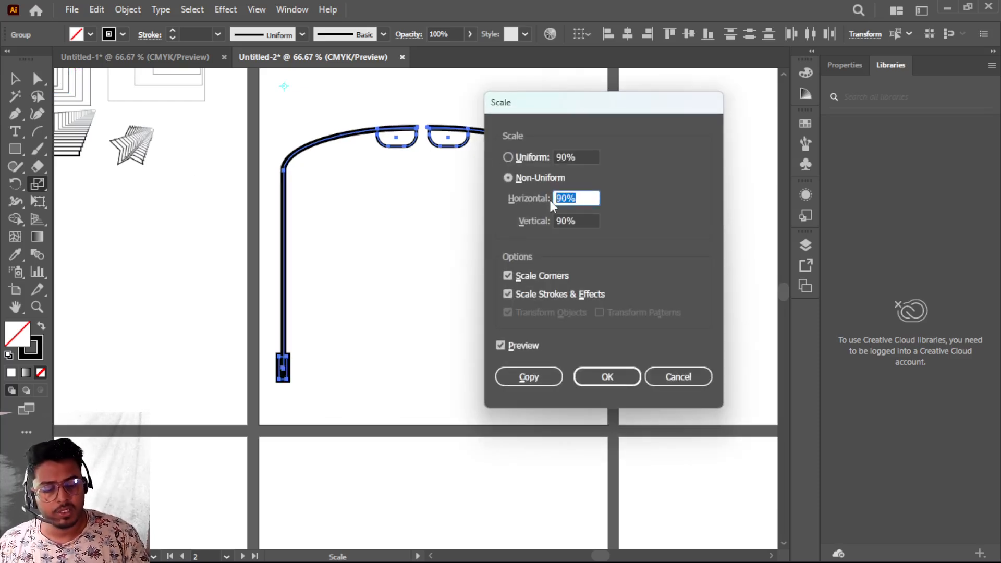
{"action": "type", "text": "80"}
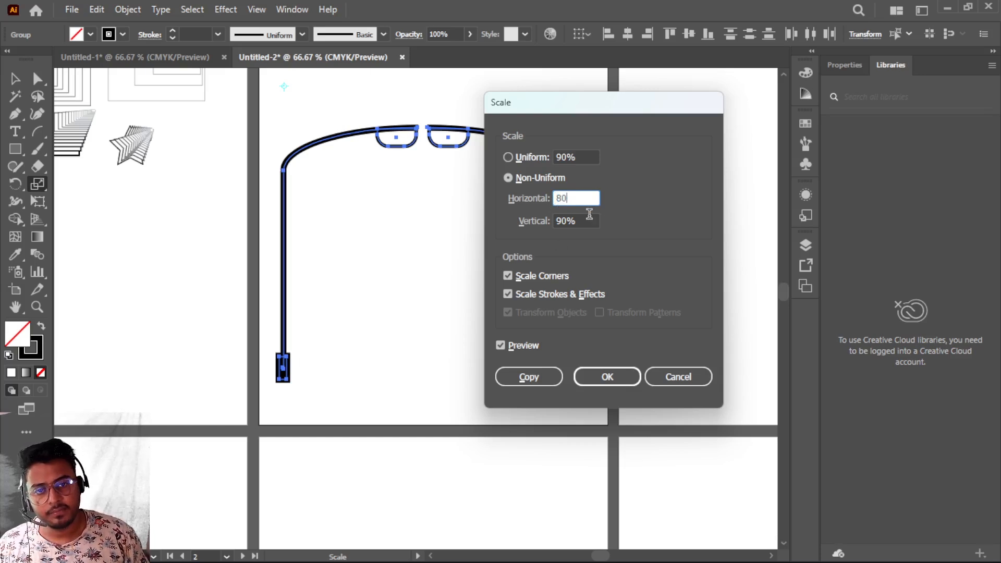
{"action": "key", "text": "Tab"}
{"action": "type", "text": "8"}
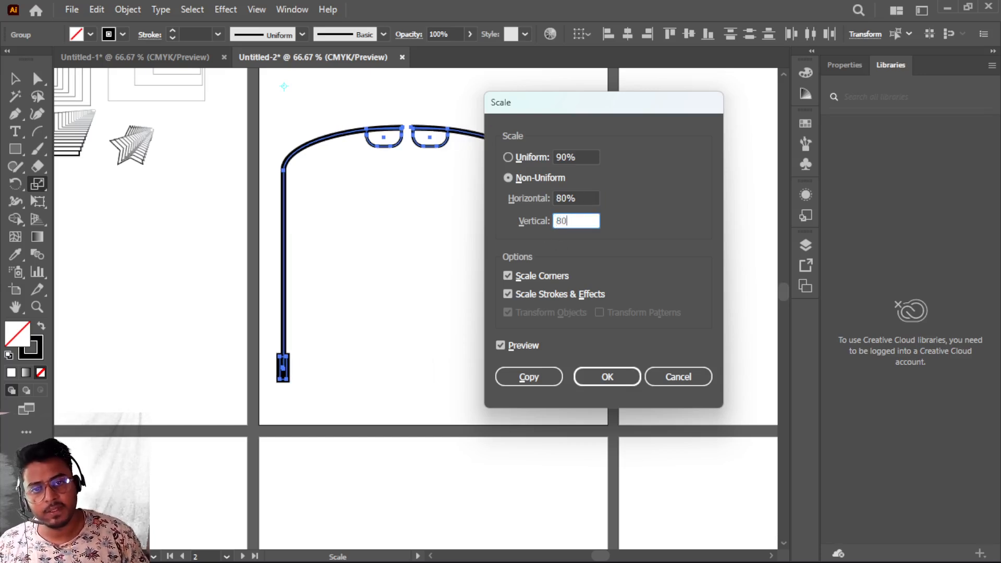
{"action": "left_click", "coordinate": [529, 376]}
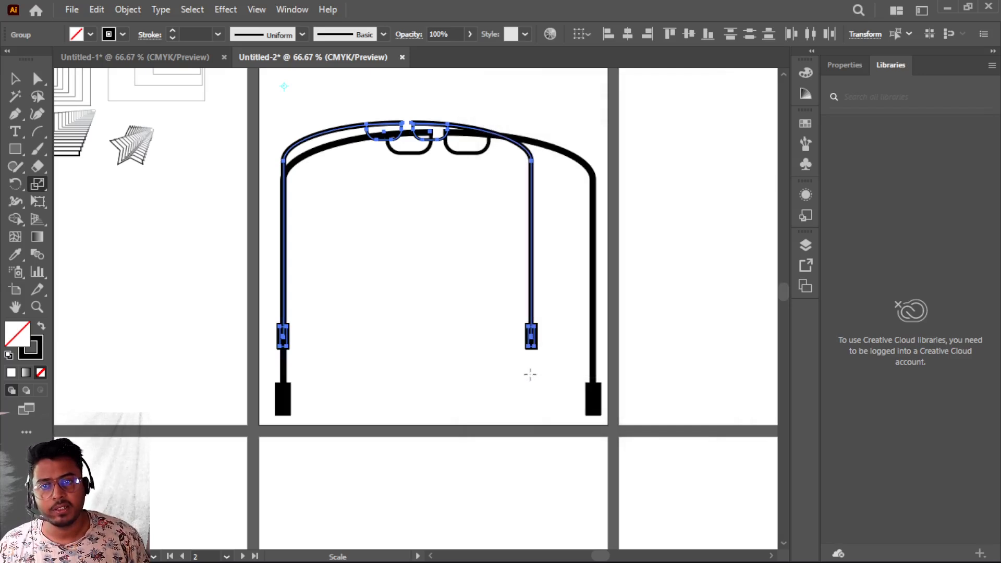
- Repeat the scaled copy four more times to build a row of lamps receding toward the top-left corner
{"action": "key", "text": "ctrl+d"}
{"action": "key", "text": "ctrl+d"}
{"action": "key", "text": "ctrl+d"}
{"action": "key", "text": "ctrl+d"}
{"action": "key", "text": "ctrl+d"}
{"action": "key", "text": "ctrl+d"}
{"action": "key", "text": "ctrl+d"}
{"action": "key", "text": "ctrl+d"}
{"action": "key", "text": "ctrl+d"}
{"action": "key", "text": "ctrl+d"}
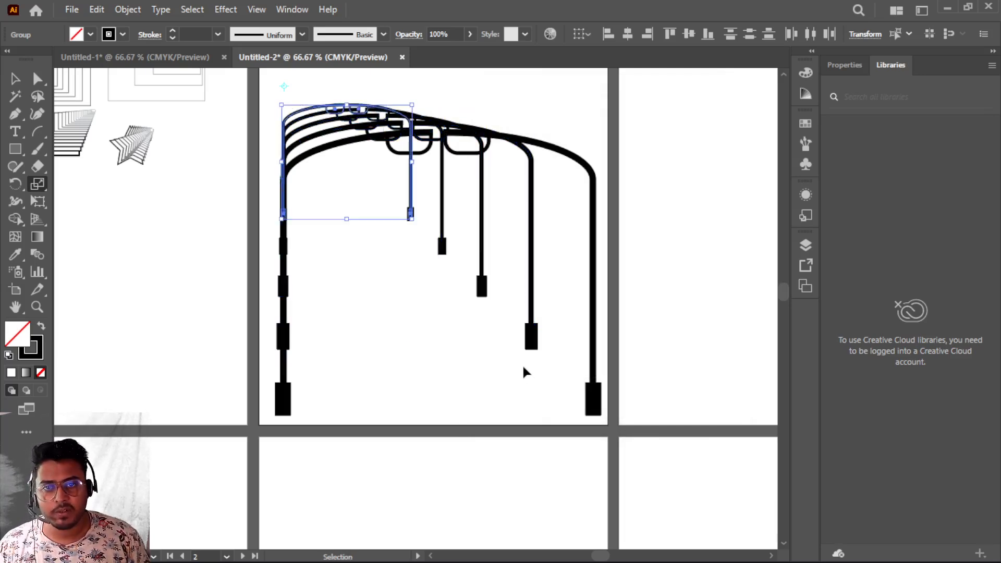
{"action": "key", "text": "ctrl+d"}
{"action": "key", "text": "s"}
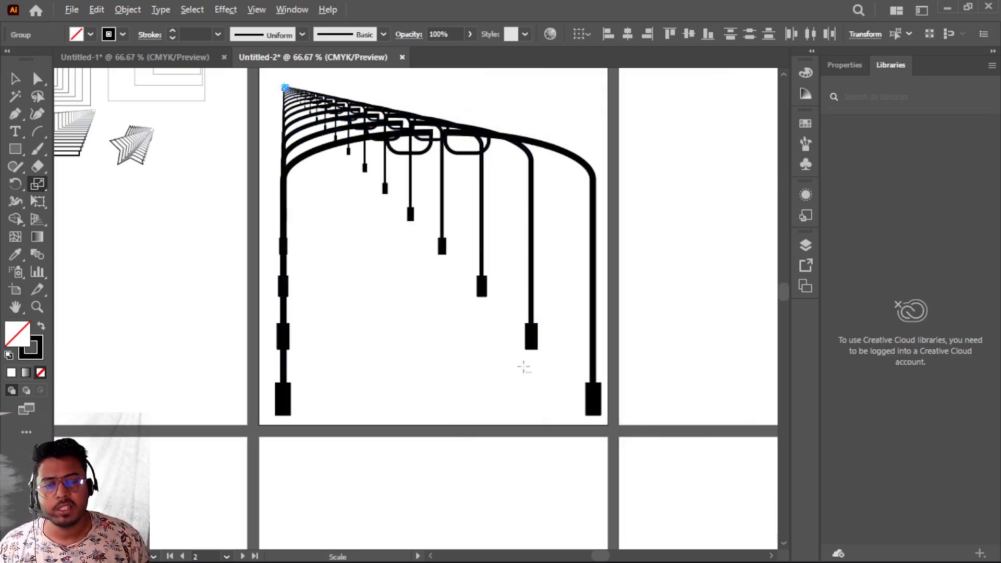
{"action": "scroll", "coordinate": [523, 366], "scroll_direction": "down", "scroll_amount": 1}
{"action": "scroll", "coordinate": [523, 366], "scroll_direction": "up", "scroll_amount": 2}
{"action": "scroll", "coordinate": [522, 364], "scroll_direction": "down", "scroll_amount": 1}
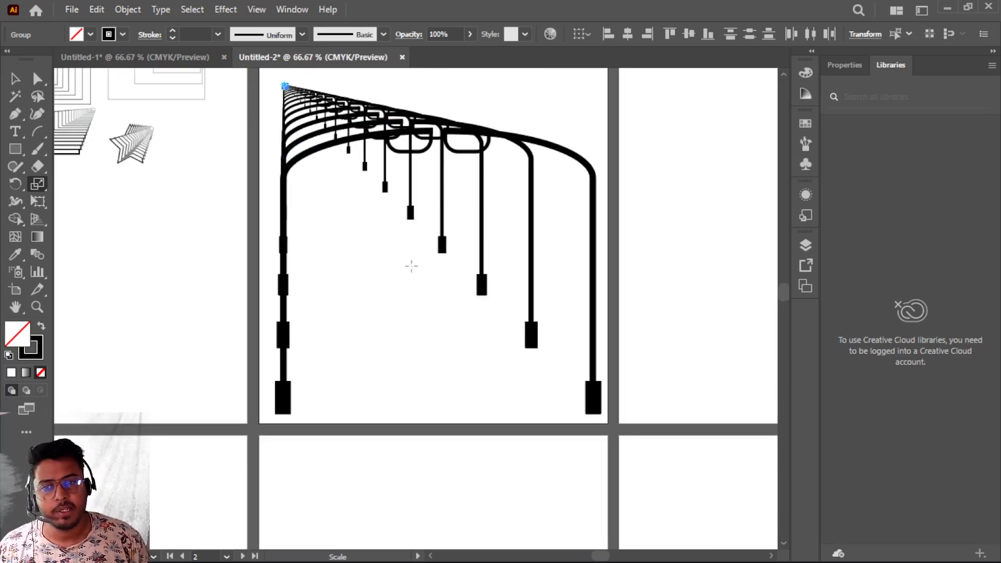
{"action": "scroll", "coordinate": [393, 240], "scroll_direction": "down", "scroll_amount": 1}
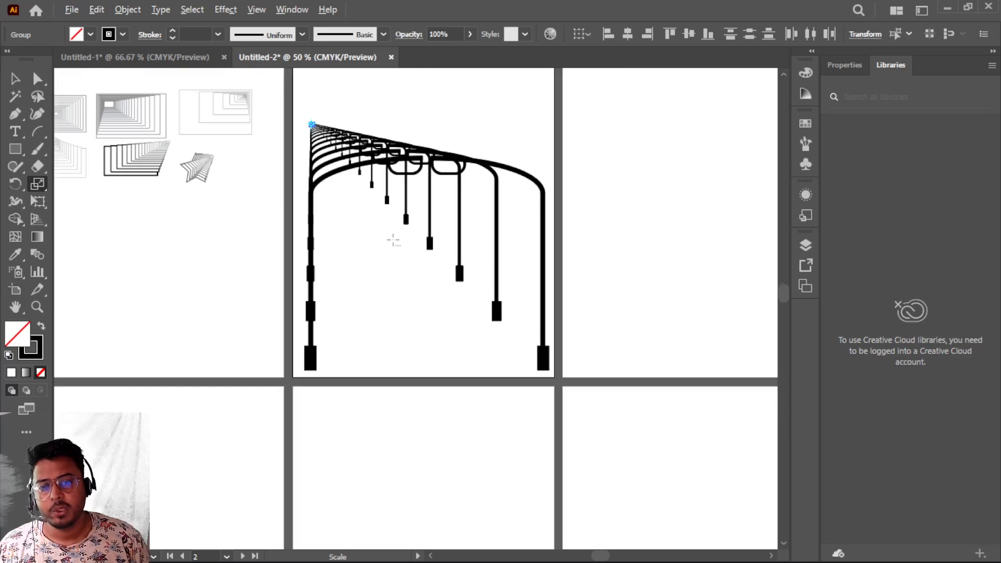
{"action": "scroll", "coordinate": [394, 240], "scroll_direction": "down", "scroll_amount": 2}
{"action": "scroll", "coordinate": [393, 240], "scroll_direction": "up", "scroll_amount": 2}
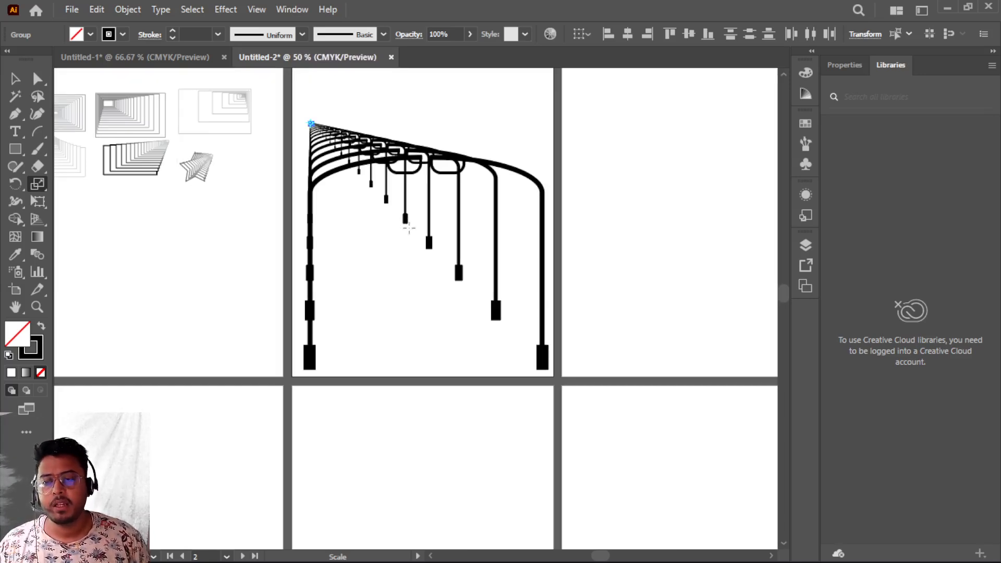
{"action": "left_click", "coordinate": [44, 184]}
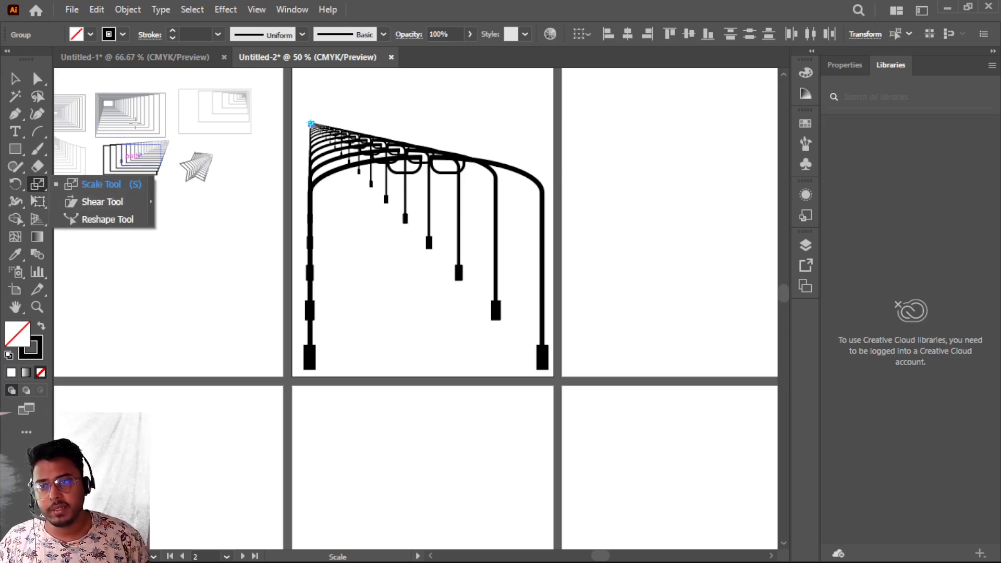
- Draw a large rectangle on an empty artboard
{"action": "left_click", "coordinate": [150, 61]}
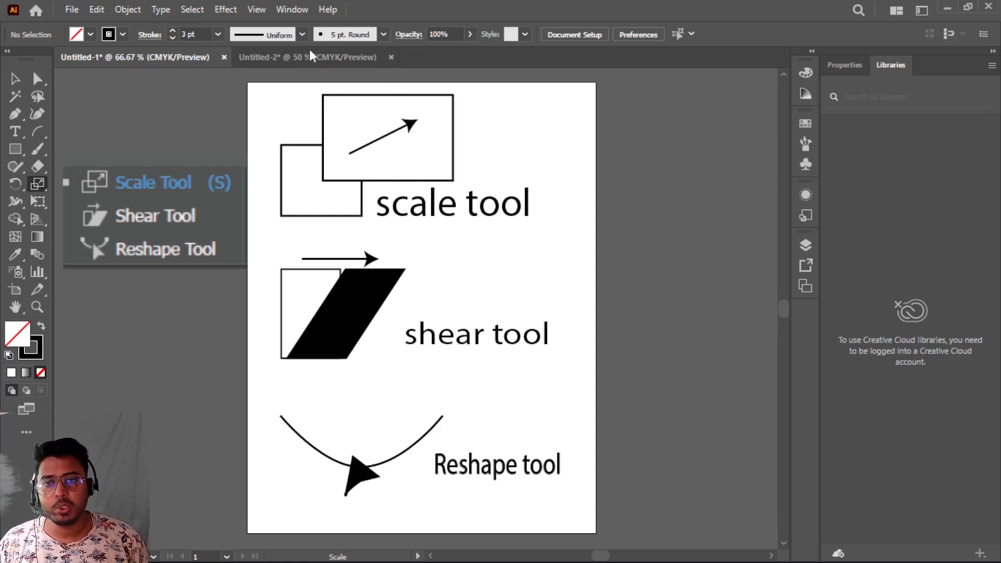
{"action": "left_click", "coordinate": [309, 58]}
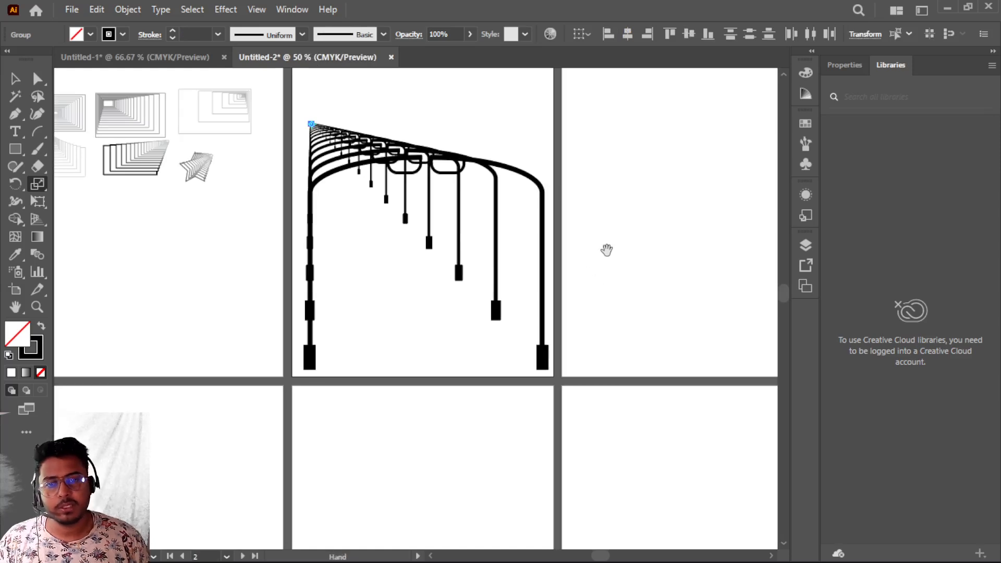
{"action": "left_click_drag", "start_coordinate": [605, 234], "coordinate": [312, 313]}
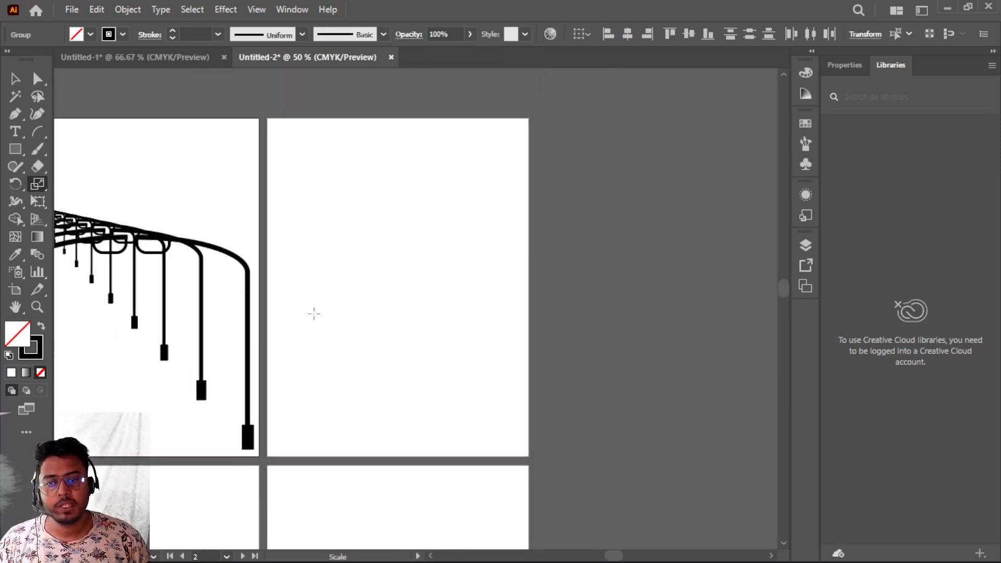
{"action": "scroll", "coordinate": [312, 316], "scroll_direction": "up", "scroll_amount": 2}
{"action": "left_click_drag", "start_coordinate": [451, 208], "coordinate": [320, 315]}
{"action": "scroll", "coordinate": [299, 371], "scroll_direction": "up", "scroll_amount": 1}
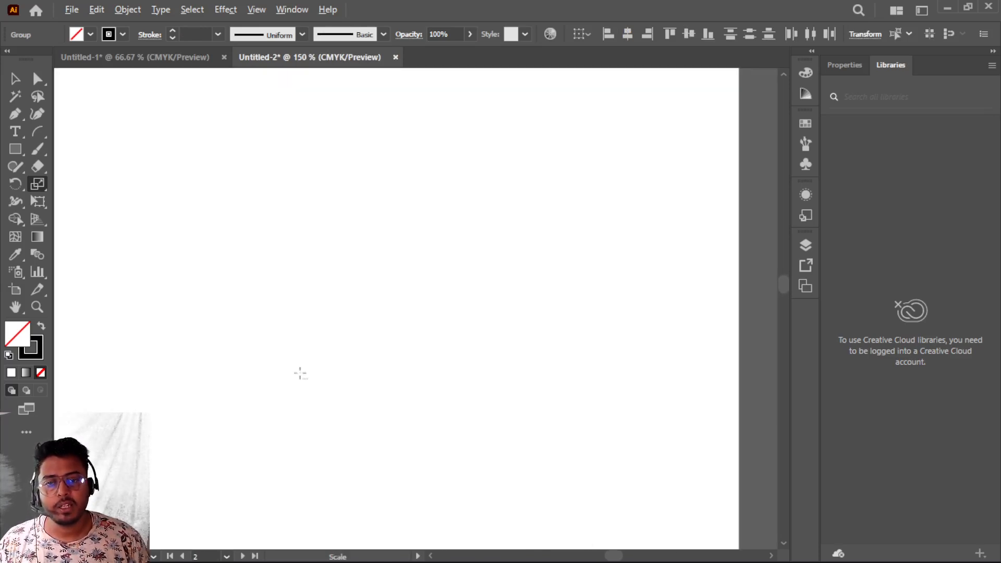
{"action": "left_click_drag", "start_coordinate": [299, 371], "coordinate": [321, 352]}
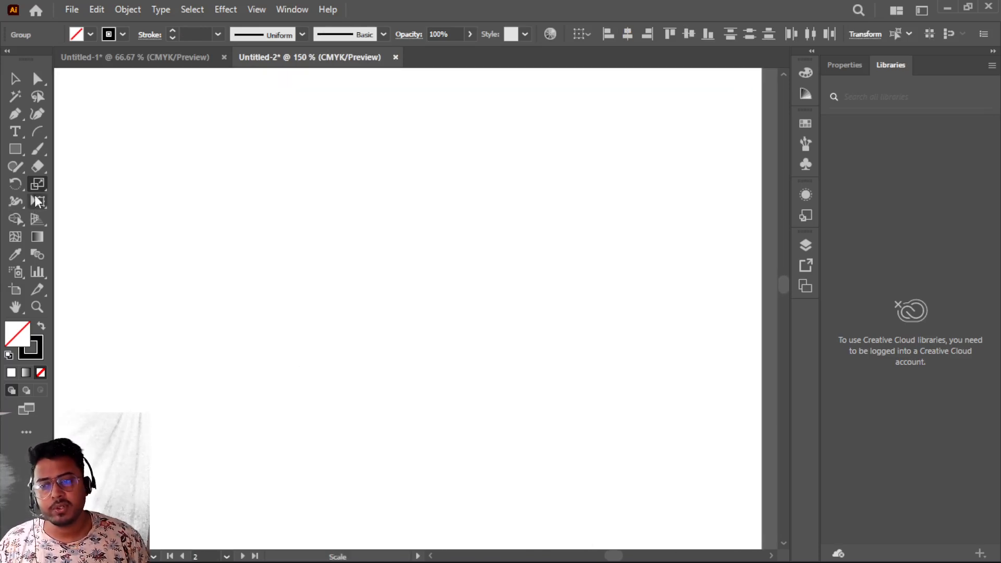
{"action": "left_click", "coordinate": [15, 149]}
{"action": "mouse_move", "coordinate": [231, 187]}
{"action": "left_mouse_down"}
{"action": "mouse_move", "coordinate": [460, 329]}
{"action": "mouse_move", "coordinate": [573, 415]}
{"action": "left_mouse_up"}
- Increase the rectangle's stroke weight to 3 pt and move the rectangle slightly up
{"action": "left_click", "coordinate": [172, 37]}
{"action": "left_click", "coordinate": [172, 37]}
{"action": "left_click", "coordinate": [172, 38]}
{"action": "left_click", "coordinate": [172, 37]}
{"action": "left_click", "coordinate": [172, 38]}
{"action": "left_click", "coordinate": [172, 38]}
{"action": "left_click", "coordinate": [172, 37]}
{"action": "left_click", "coordinate": [172, 38]}
{"action": "left_click", "coordinate": [172, 37]}
{"action": "left_click", "coordinate": [172, 37]}
{"action": "left_click", "coordinate": [172, 38]}
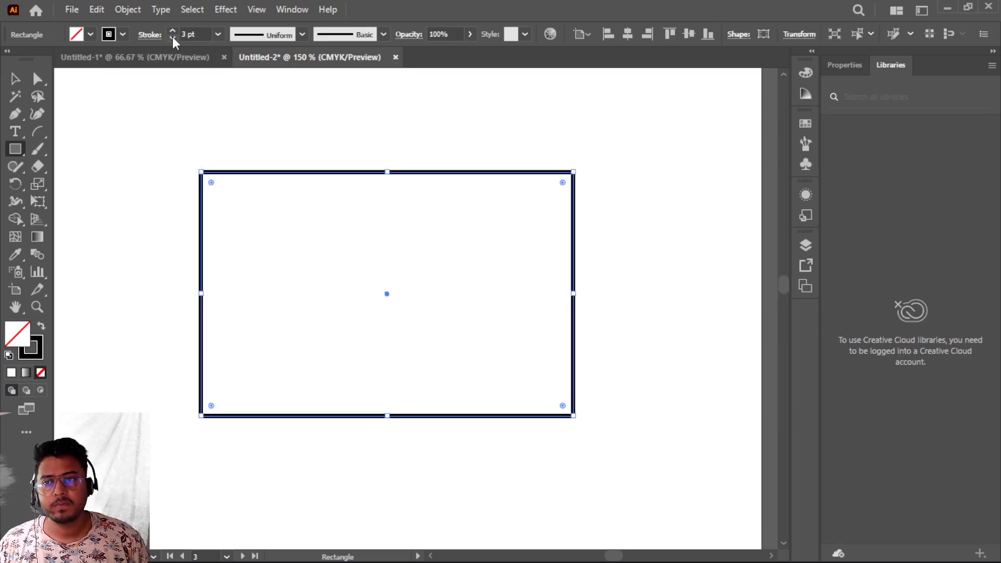
{"action": "left_click", "coordinate": [15, 79]}
{"action": "left_click_drag", "start_coordinate": [338, 173], "coordinate": [319, 129]}
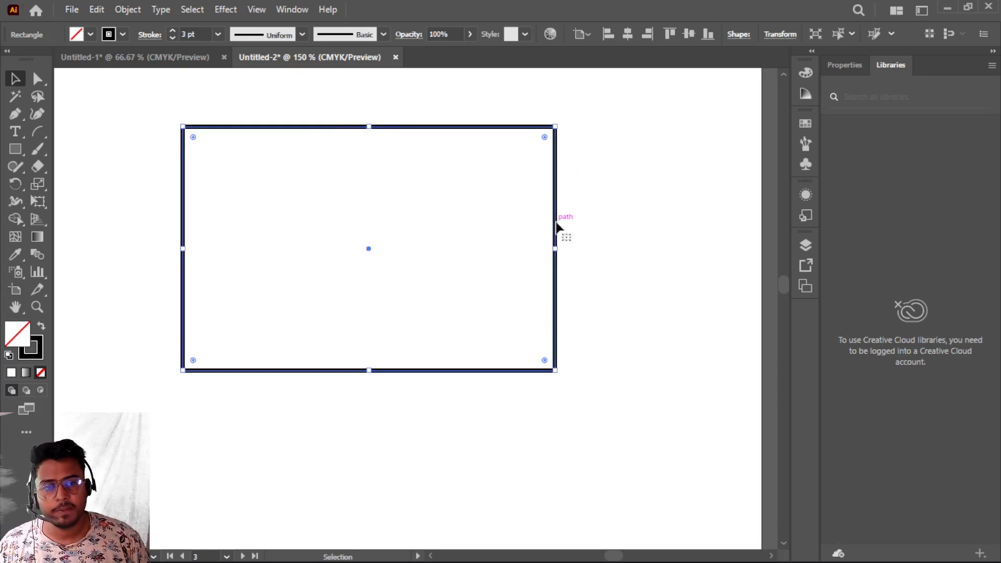
- Try shearing the rectangle with the Shear tool from its center, undoing each attempt
{"action": "left_click", "coordinate": [38, 184]}
{"action": "left_click", "coordinate": [107, 202]}
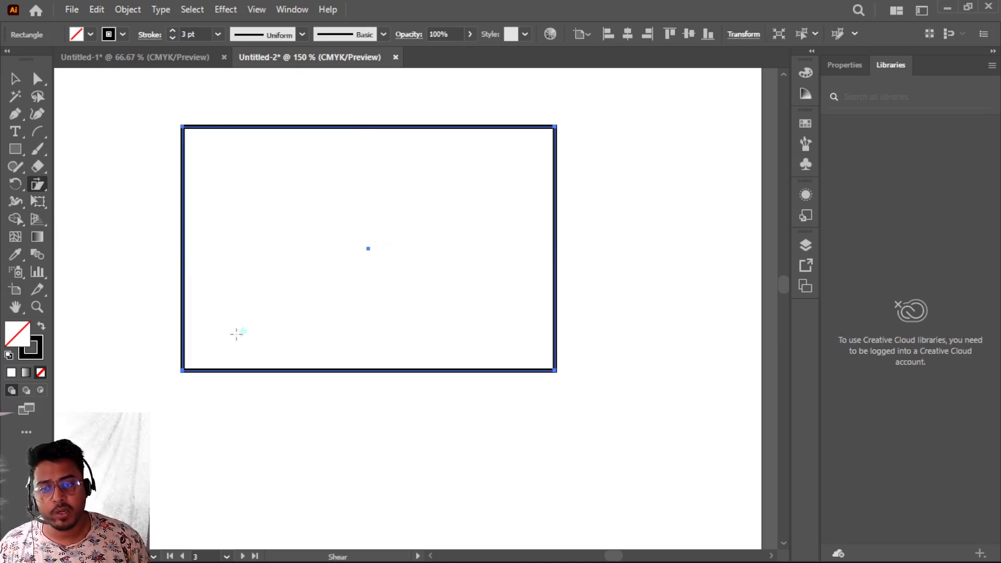
{"action": "left_click", "coordinate": [183, 371]}
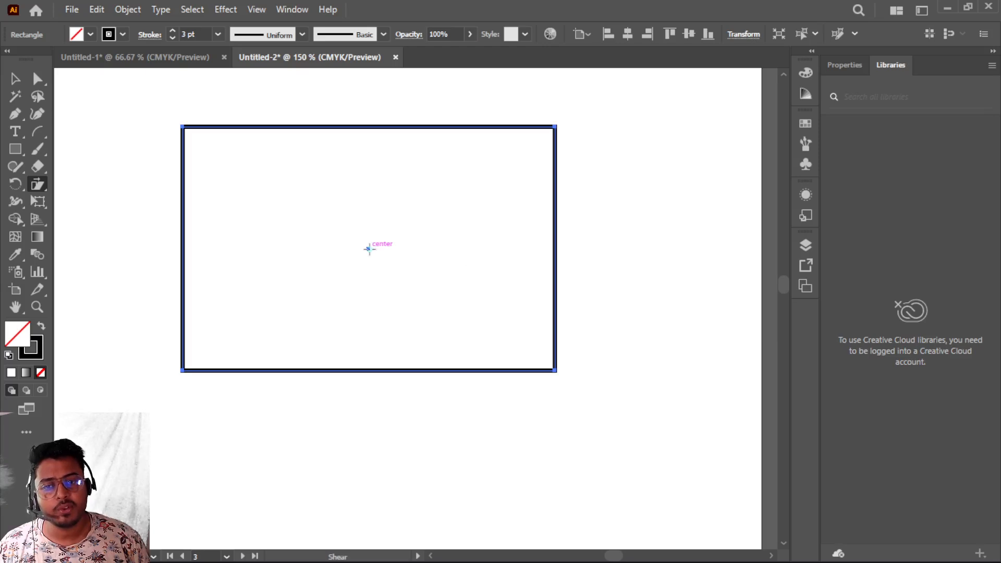
{"action": "left_click", "coordinate": [367, 248]}
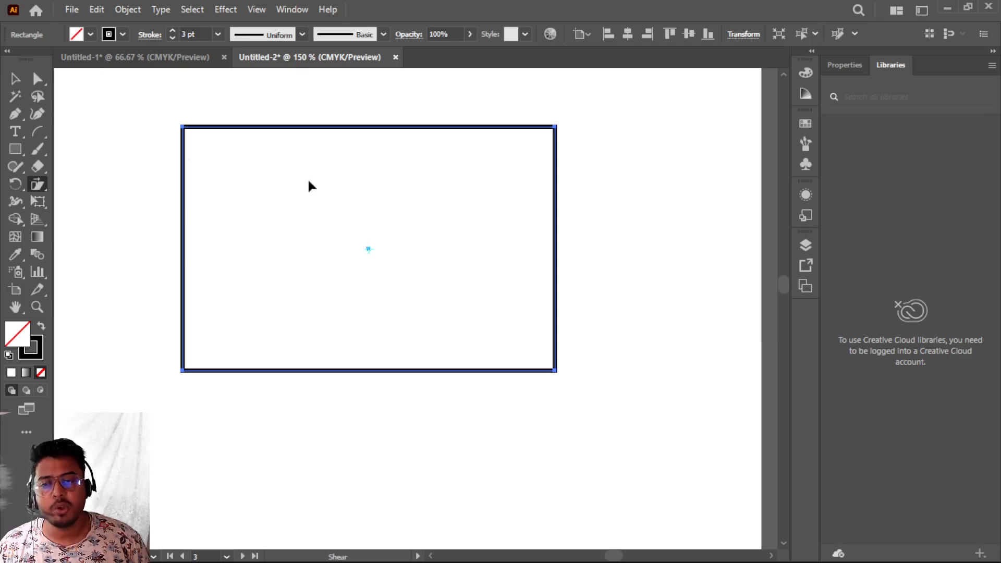
{"action": "scroll", "coordinate": [335, 208], "scroll_direction": "up", "scroll_amount": 3}
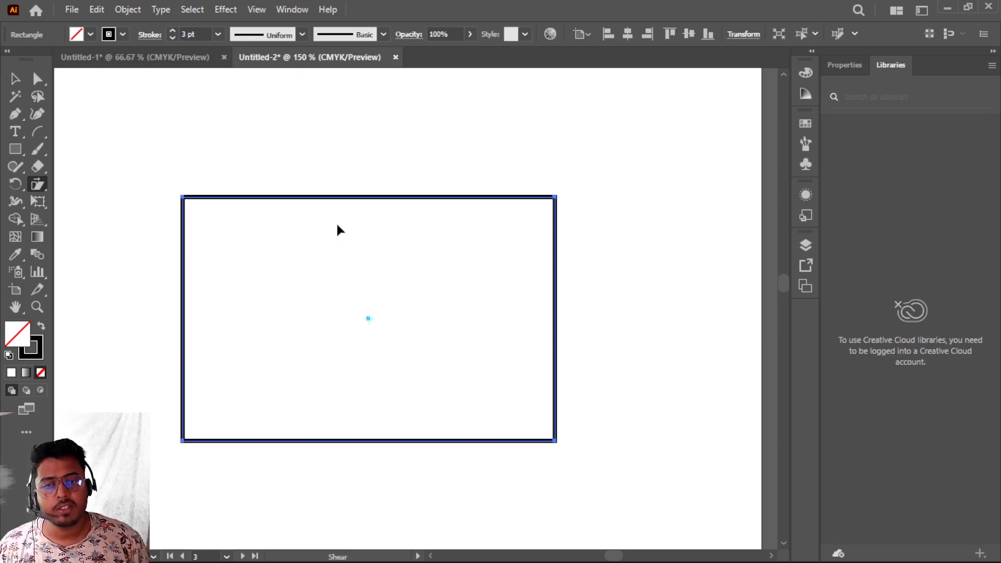
{"action": "left_click_drag", "start_coordinate": [342, 199], "coordinate": [318, 233]}
{"action": "key", "text": "ctrl+z"}
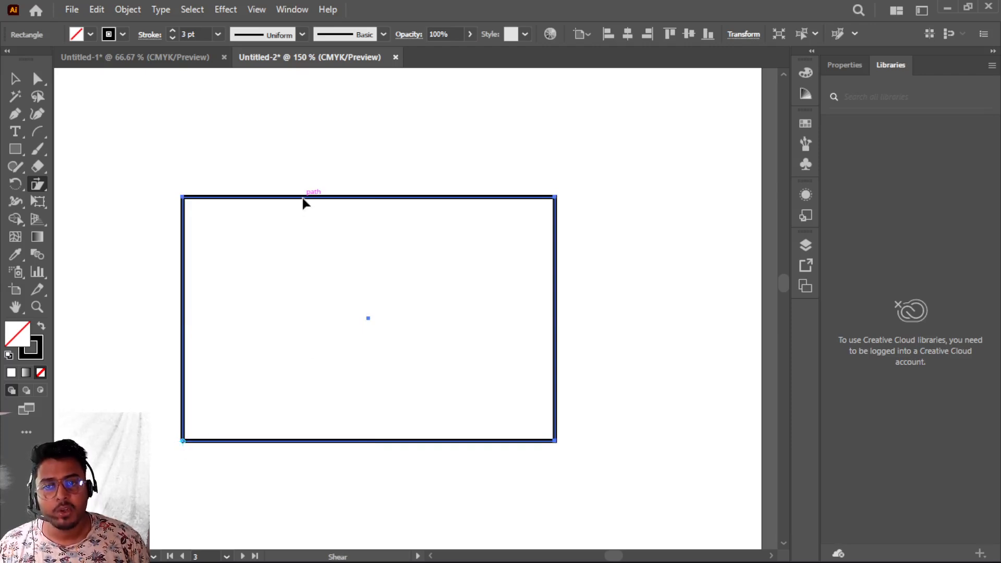
{"action": "left_click_drag", "start_coordinate": [306, 202], "coordinate": [436, 162]}
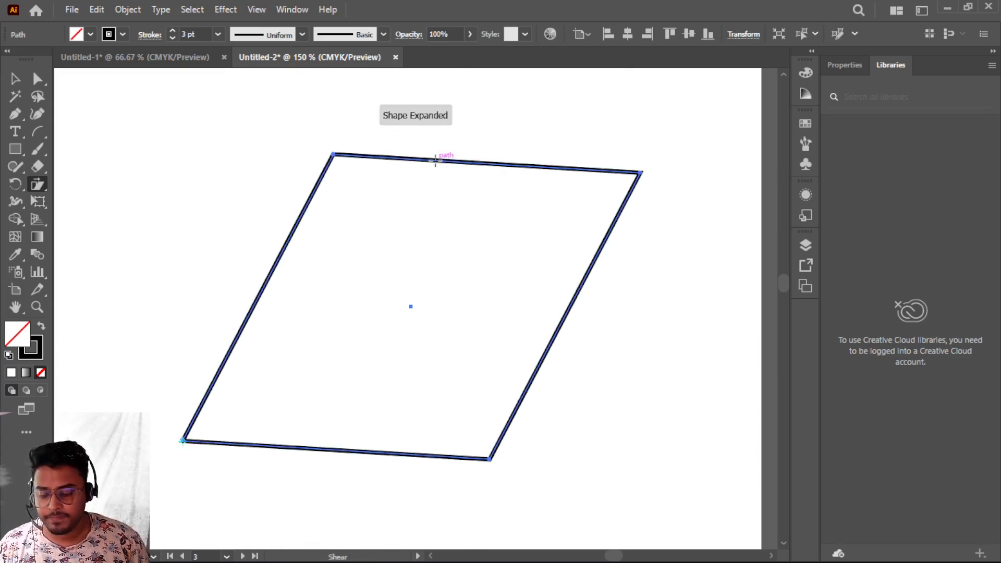
{"action": "key", "text": "ctrl+z"}
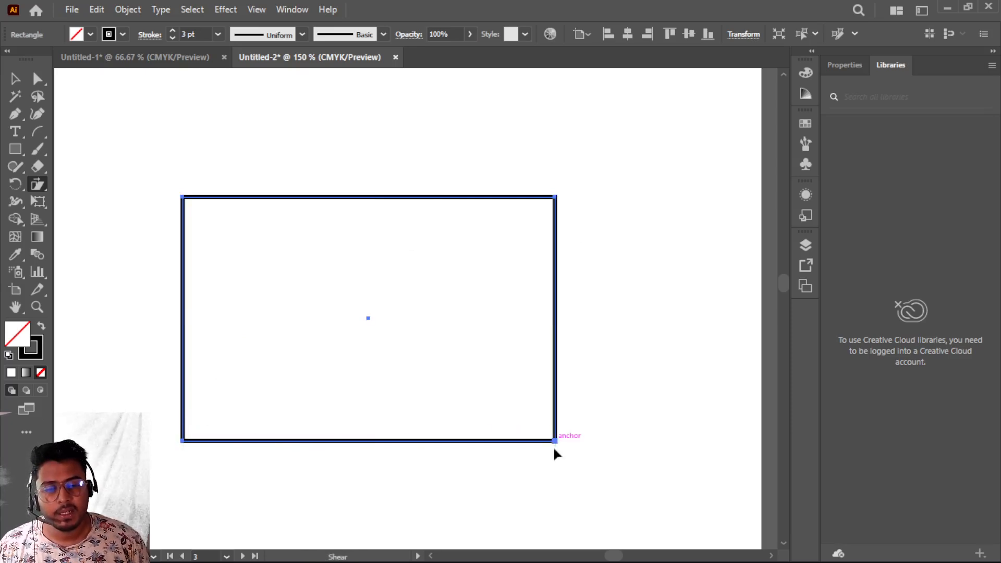
- Try shearing the rectangle by dragging its top and bottom edges, undoing each attempt
{"action": "mouse_move", "coordinate": [368, 202]}
{"action": "left_mouse_down"}
{"action": "mouse_move", "coordinate": [324, 208]}
{"action": "mouse_move", "coordinate": [396, 214]}
{"action": "mouse_move", "coordinate": [393, 145]}
{"action": "mouse_move", "coordinate": [386, 186]}
{"action": "mouse_move", "coordinate": [397, 196]}
{"action": "mouse_move", "coordinate": [383, 186]}
{"action": "mouse_move", "coordinate": [382, 208]}
{"action": "mouse_move", "coordinate": [384, 194]}
{"action": "mouse_move", "coordinate": [366, 189]}
{"action": "left_mouse_up"}
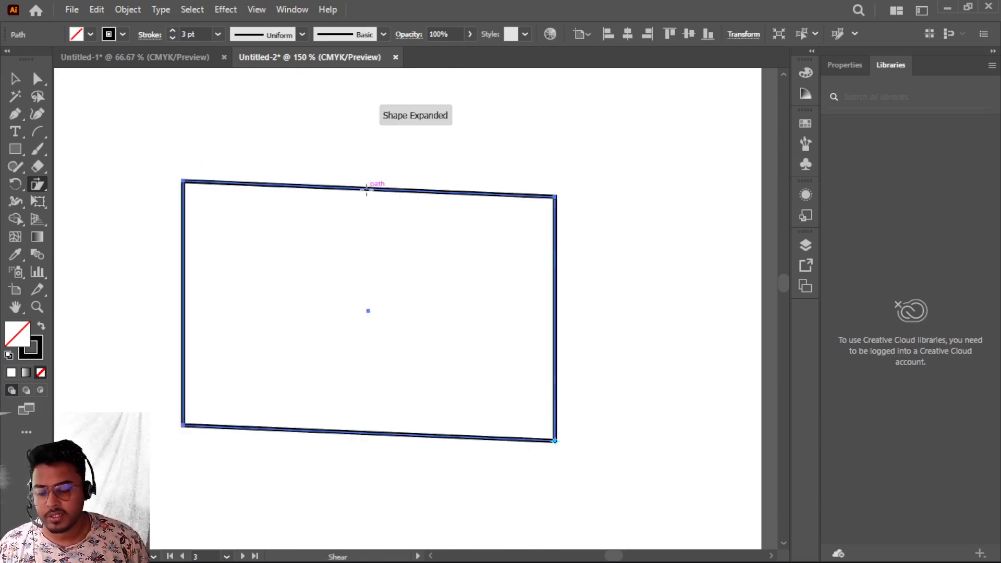
{"action": "key", "text": "ctrl+z"}
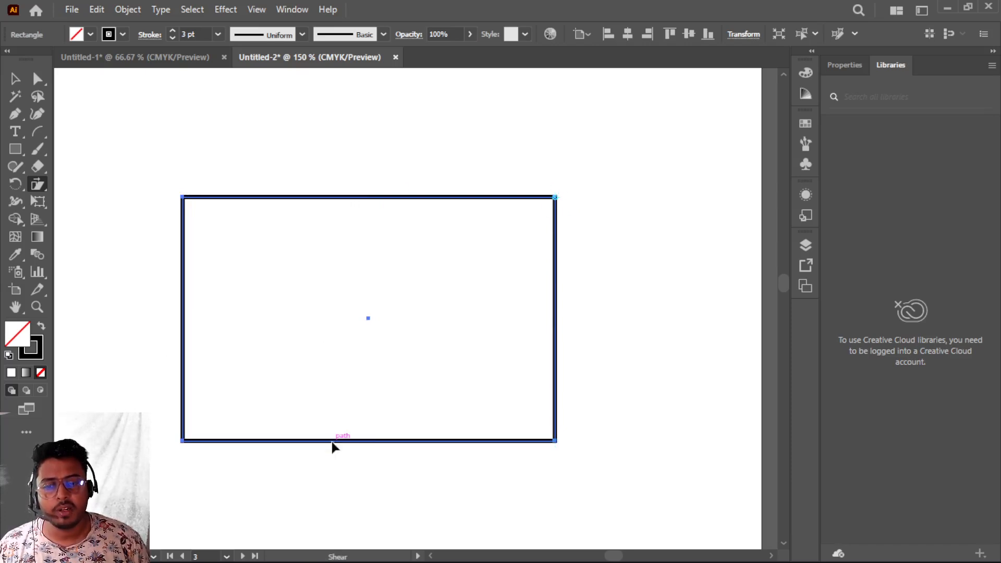
{"action": "mouse_move", "coordinate": [332, 442]}
{"action": "left_mouse_down"}
{"action": "mouse_move", "coordinate": [447, 440]}
{"action": "mouse_move", "coordinate": [335, 435]}
{"action": "mouse_move", "coordinate": [348, 439]}
{"action": "left_mouse_up"}
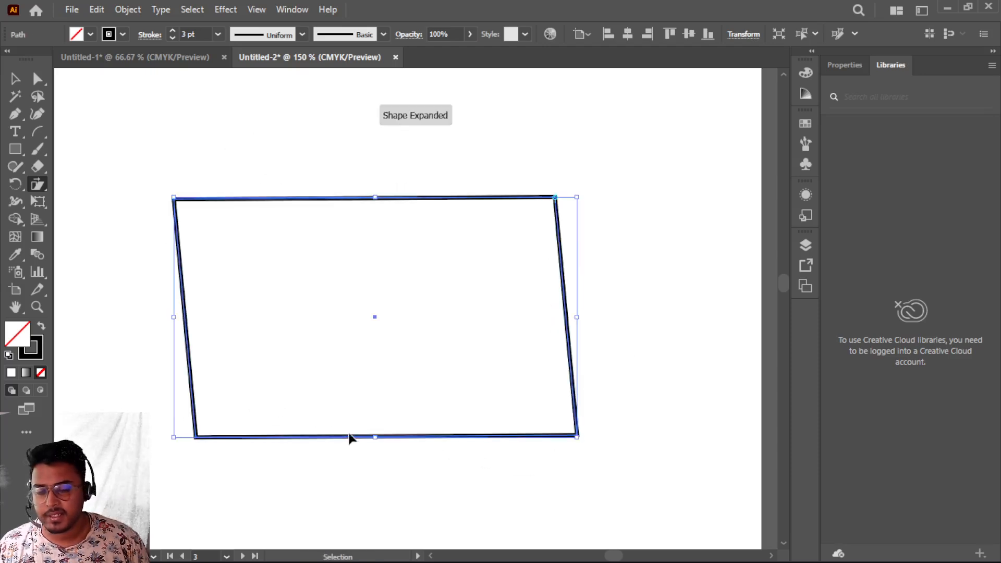
{"action": "key", "text": "ctrl+z"}
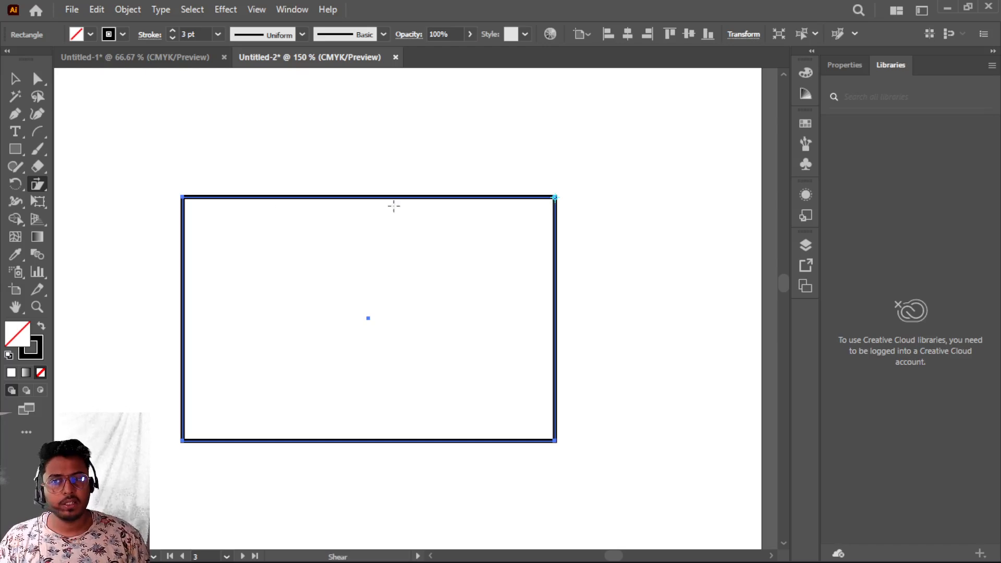
- Select everything on the artboard and delete the rectangle
{"action": "left_click", "coordinate": [14, 79]}
{"action": "left_click_drag", "start_coordinate": [151, 143], "coordinate": [586, 482]}
{"action": "key", "text": "Delete"}
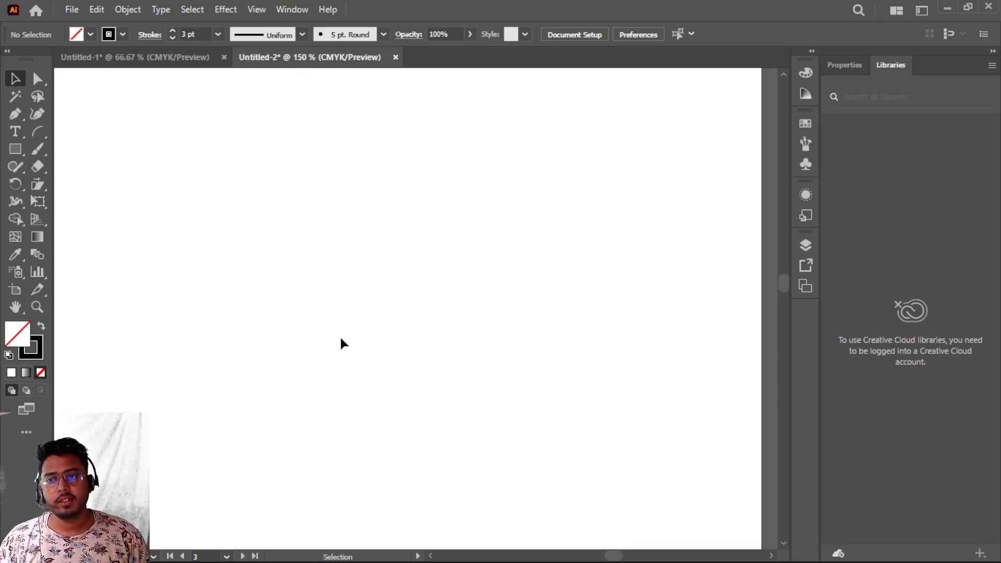
- Draw a small rectangle near the artboard's top-left corner
{"action": "left_click", "coordinate": [35, 190]}
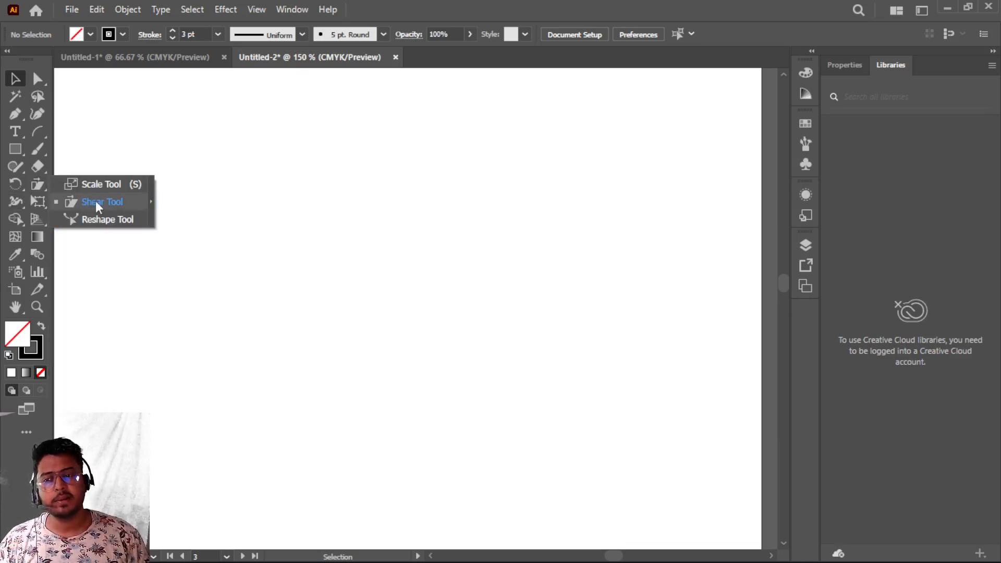
{"action": "left_click", "coordinate": [214, 197]}
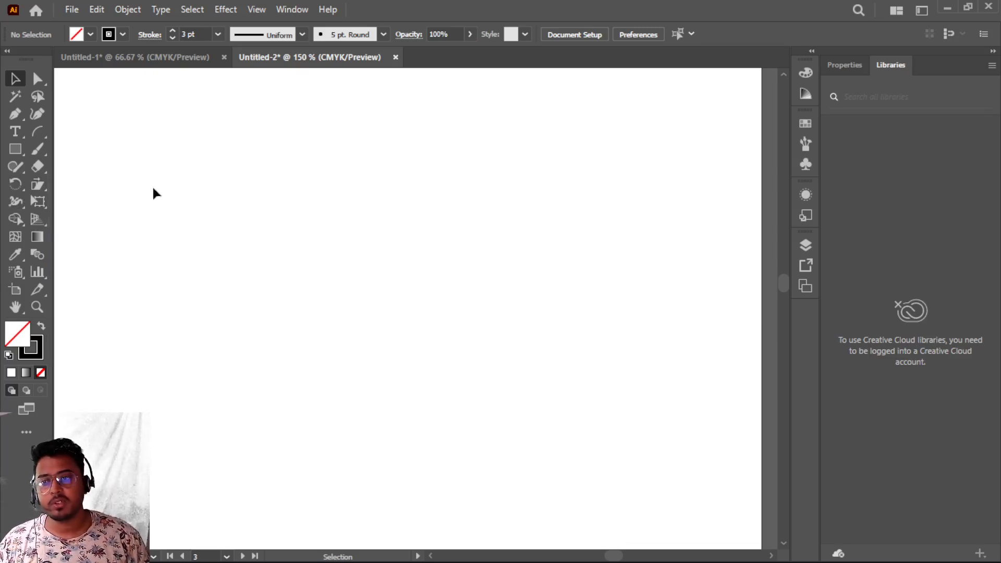
{"action": "left_click", "coordinate": [17, 154]}
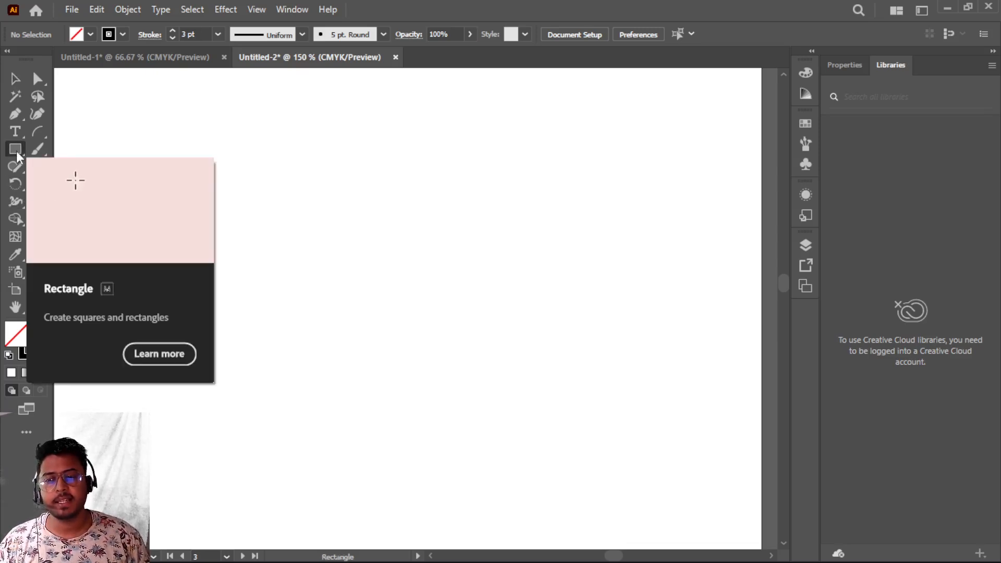
{"action": "left_click_drag", "start_coordinate": [96, 123], "coordinate": [200, 196]}
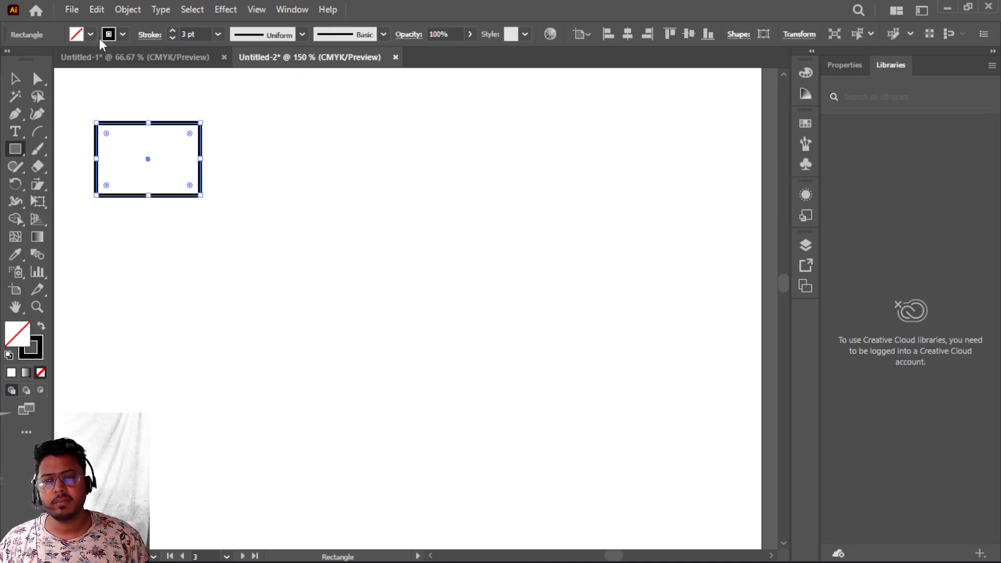
- Swap the rectangle's fill and stroke to make it solid black
{"action": "left_click", "coordinate": [41, 328]}
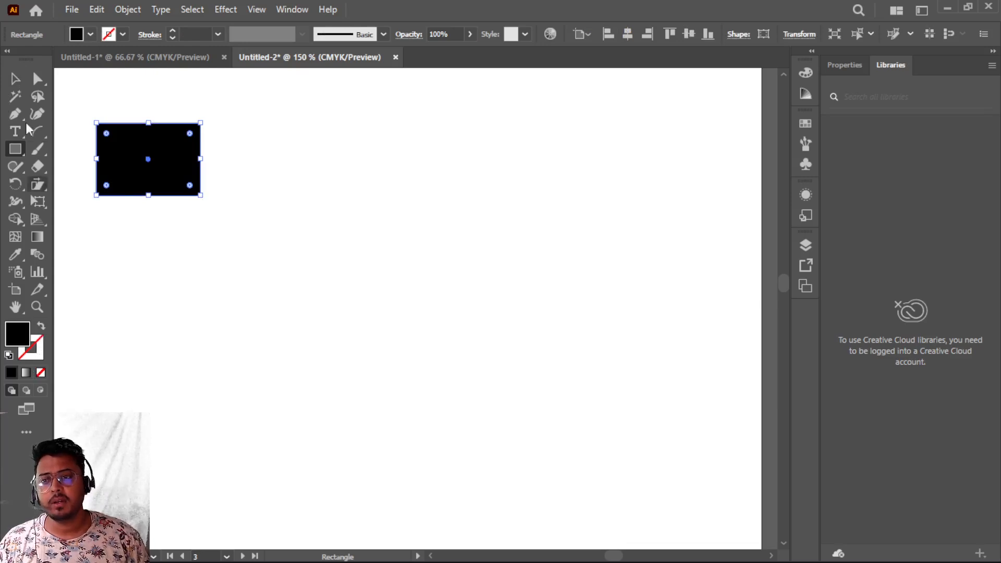
- Copy the rectangle to the right and repeat the copy to form a row of five rectangles
{"action": "left_click", "coordinate": [15, 81]}
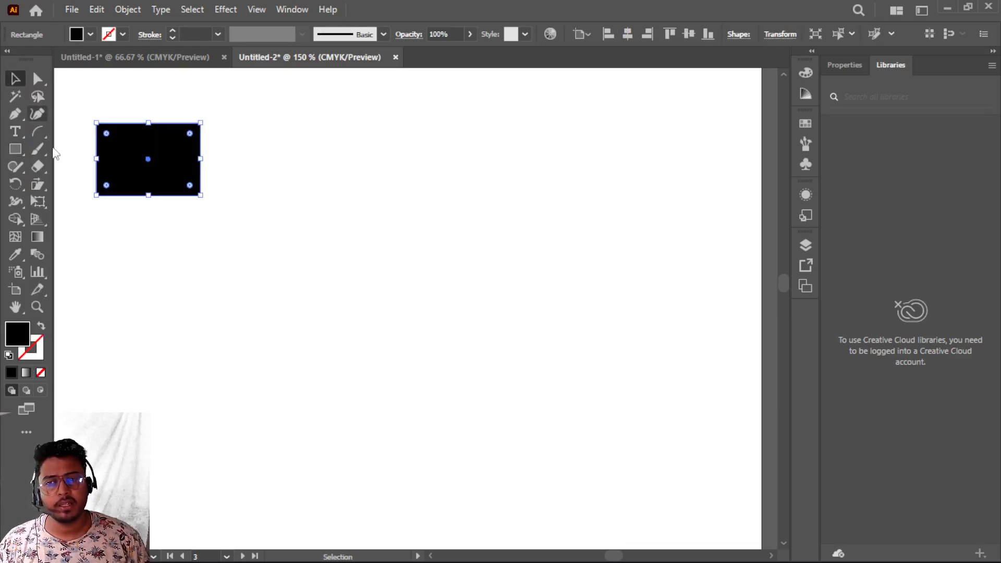
{"action": "left_click_drag", "start_coordinate": [148, 159], "coordinate": [274, 167]}
{"action": "key", "text": "a"}
{"action": "key", "text": "ctrl+d"}
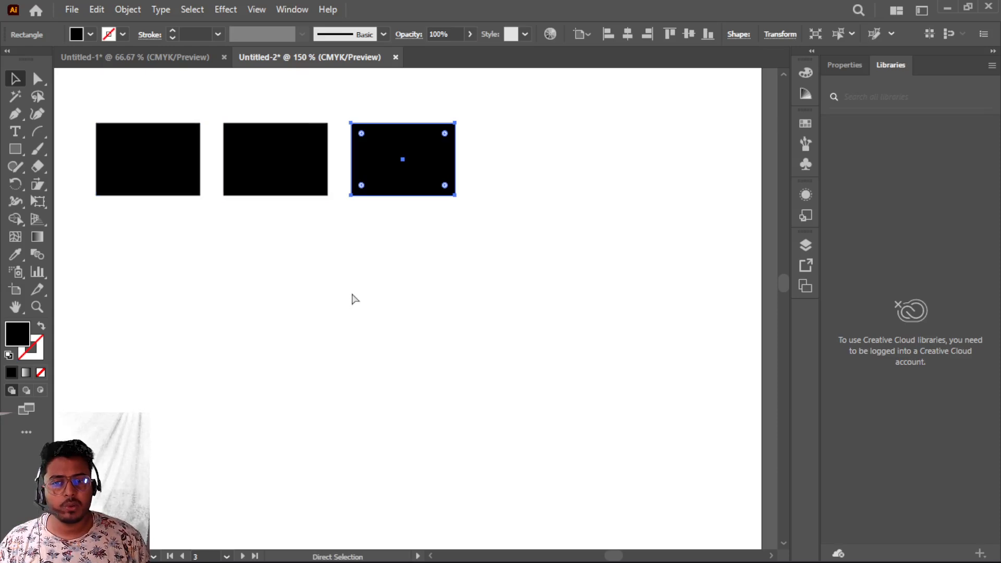
{"action": "key", "text": "ctrl+d"}
{"action": "key", "text": "ctrl+d"}
{"action": "key", "text": "v"}
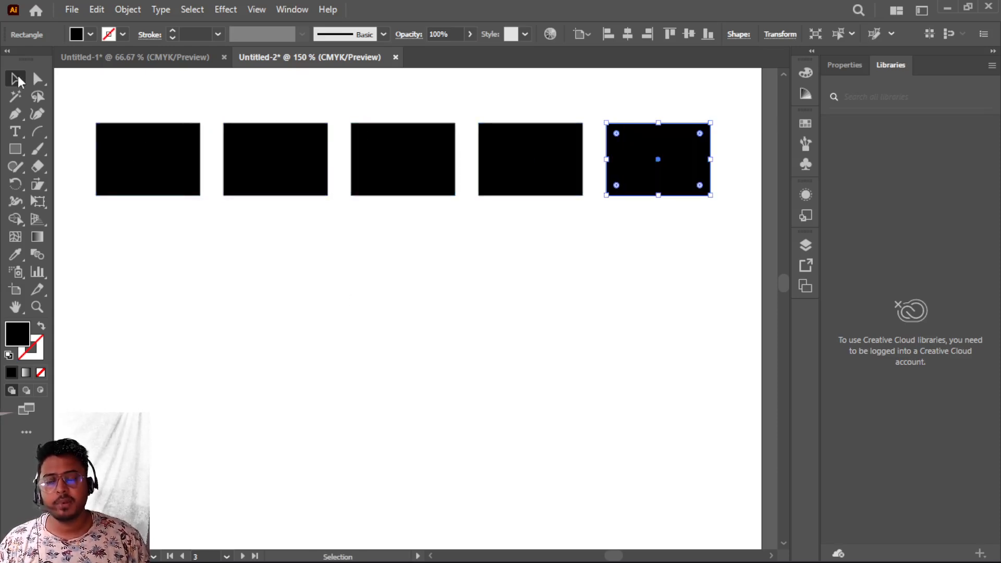
- Copy the row of rectangles downward and repeat it to form a grid of five rows
{"action": "left_click_drag", "start_coordinate": [103, 95], "coordinate": [708, 235]}
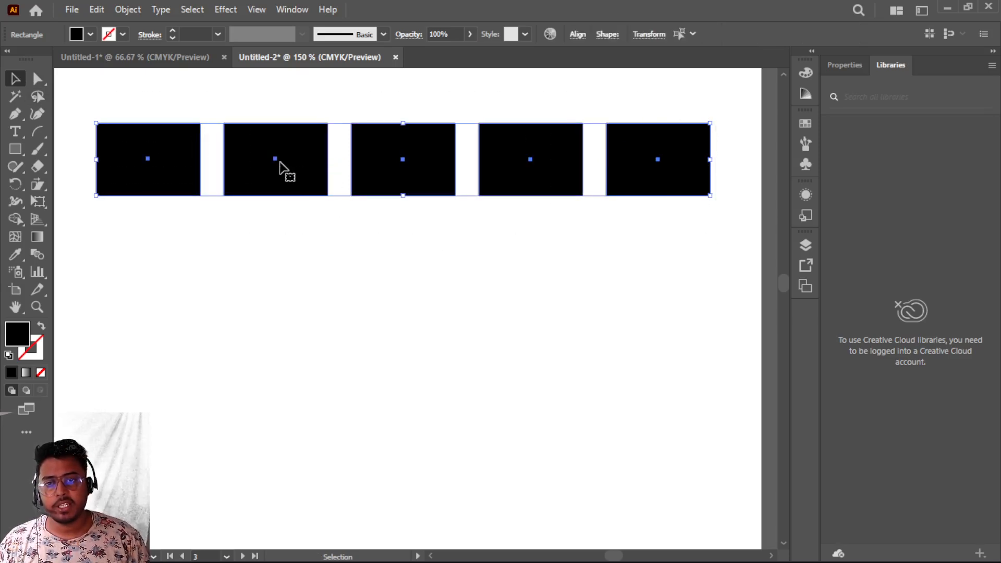
{"action": "left_click_drag", "start_coordinate": [275, 159], "coordinate": [289, 259]}
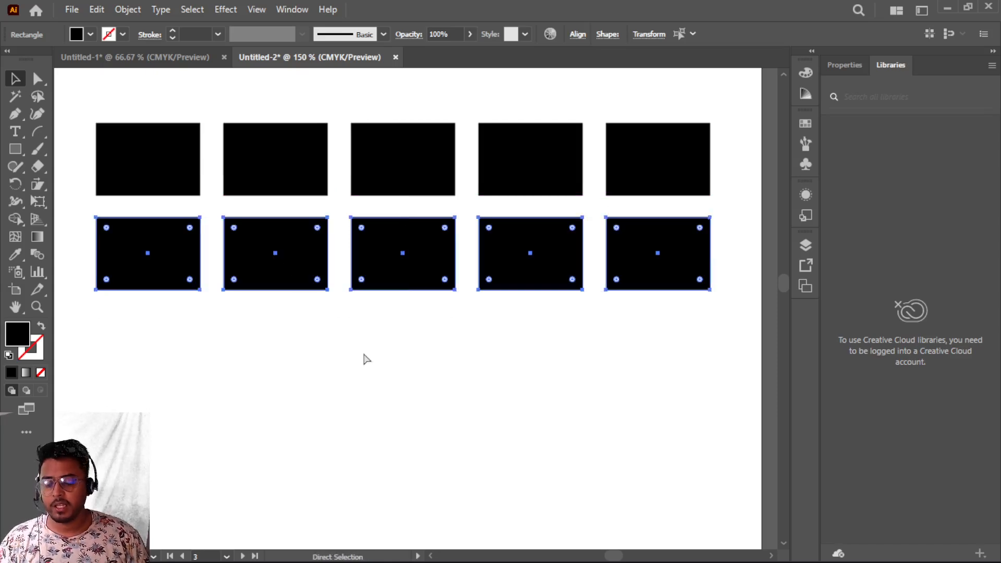
{"action": "key", "text": "ctrl+d"}
{"action": "key", "text": "ctrl+d"}
{"action": "key", "text": "ctrl+d"}
{"action": "scroll", "coordinate": [367, 359], "scroll_direction": "down", "scroll_amount": 3}
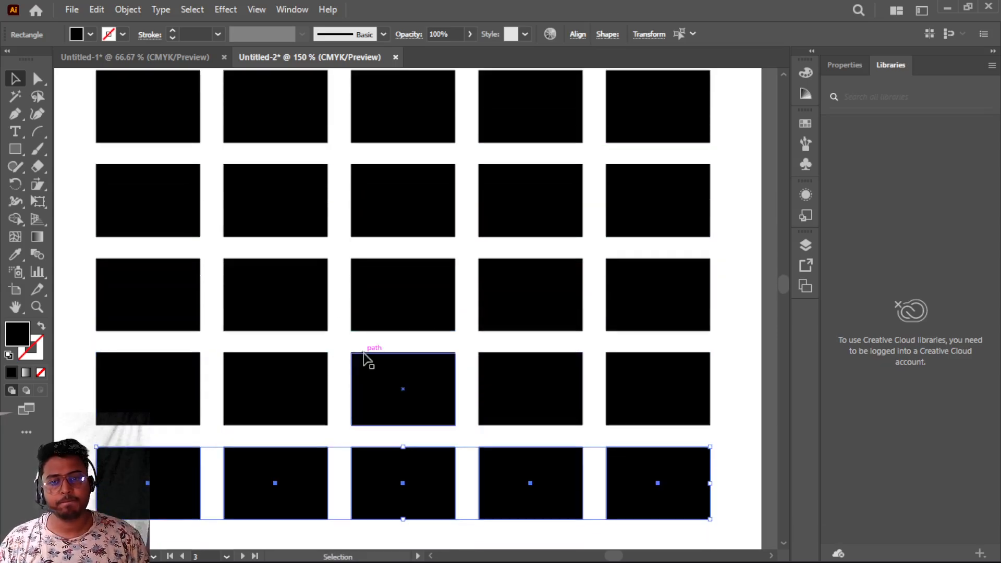
{"action": "scroll", "coordinate": [368, 359], "scroll_direction": "up", "scroll_amount": 2}
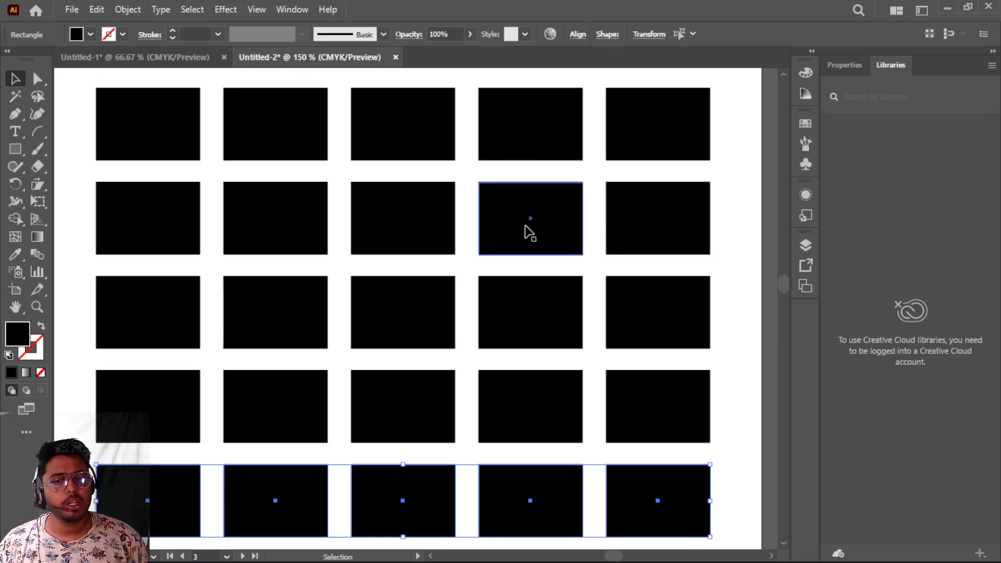
- Delete the four rectangles at the right end of the top two rows
{"action": "left_click_drag", "start_coordinate": [496, 78], "coordinate": [705, 244]}
{"action": "key", "text": "Delete"}
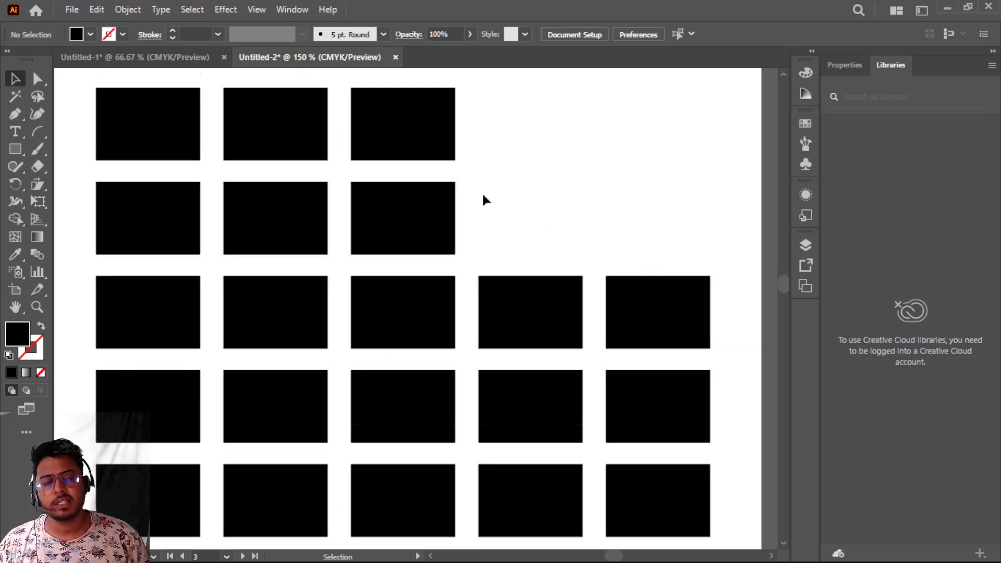
- Shear the six remaining top-left rectangles from their bottom-left corner with the Shear tool, slanting them right
{"action": "scroll", "coordinate": [481, 192], "scroll_direction": "up", "scroll_amount": 1}
{"action": "left_click_drag", "start_coordinate": [119, 86], "coordinate": [440, 267]}
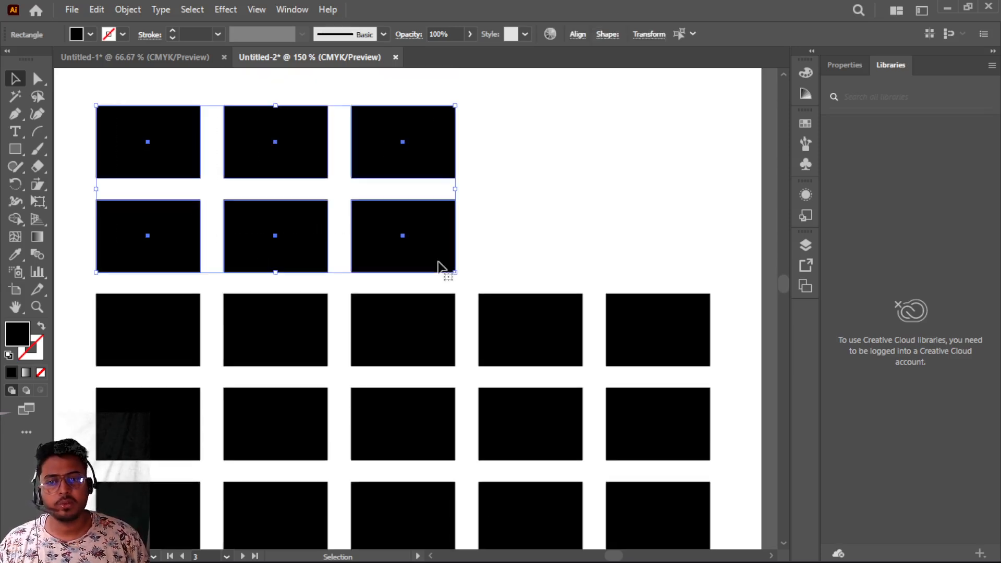
{"action": "left_click", "coordinate": [38, 186]}
{"action": "left_click_drag", "start_coordinate": [38, 186], "coordinate": [89, 201]}
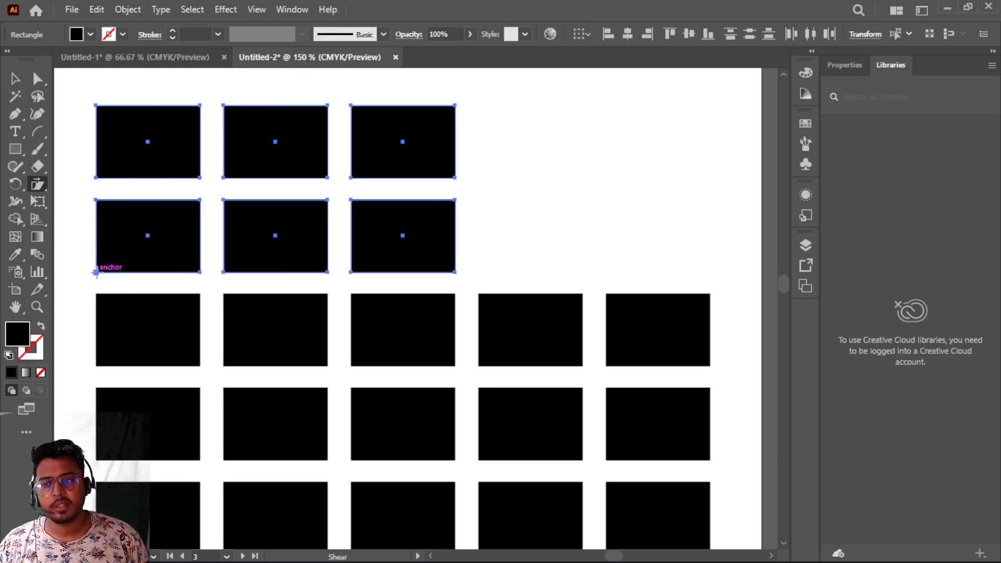
{"action": "left_click", "coordinate": [95, 272]}
{"action": "left_click_drag", "start_coordinate": [275, 108], "coordinate": [493, 178]}
{"action": "scroll", "coordinate": [480, 285], "scroll_direction": "down", "scroll_amount": 3}
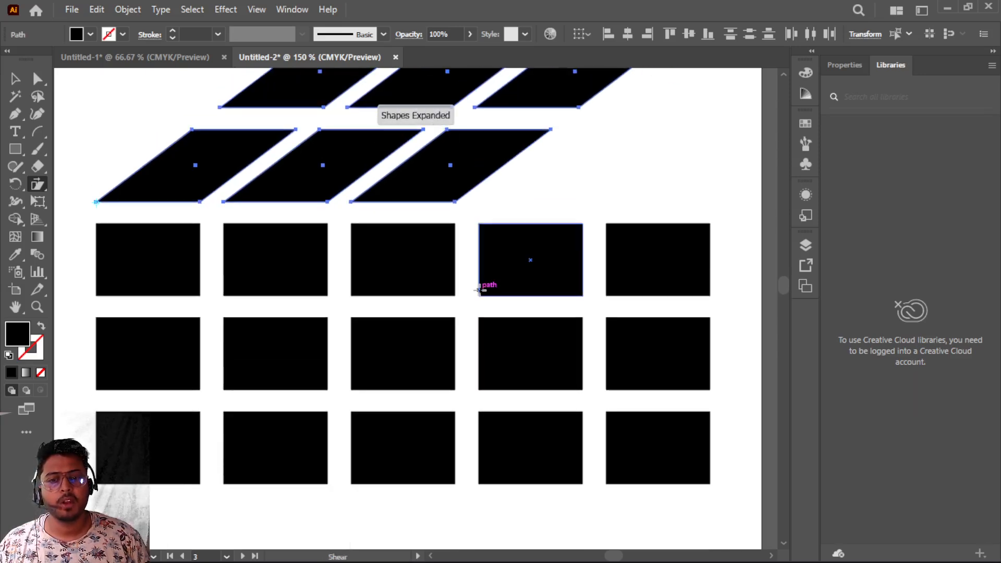
- Select the six rectangles in the two right columns and shear them upward from their bottom-left corner to form the cube's side face
{"action": "key", "text": "v"}
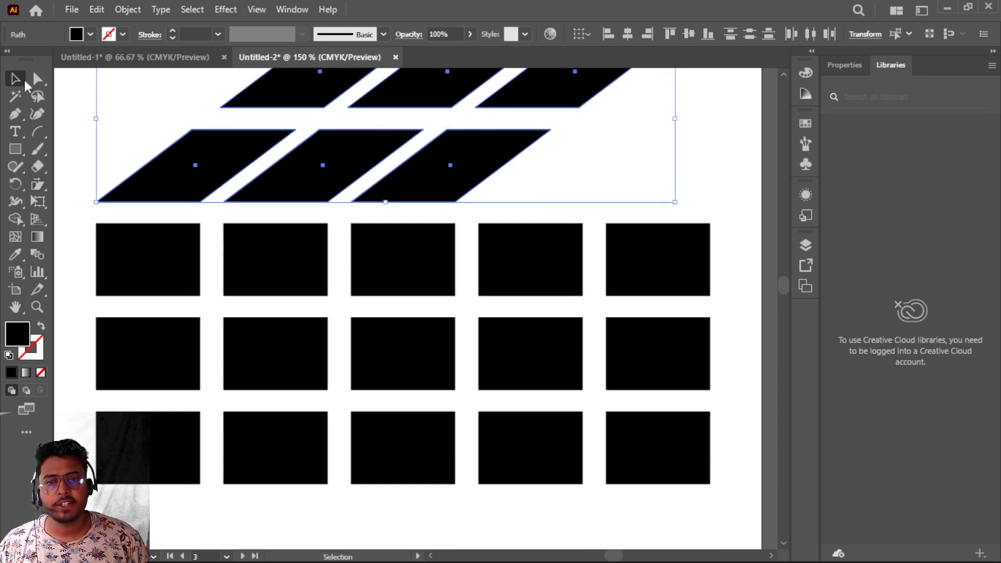
{"action": "left_click_drag", "start_coordinate": [522, 218], "coordinate": [708, 515]}
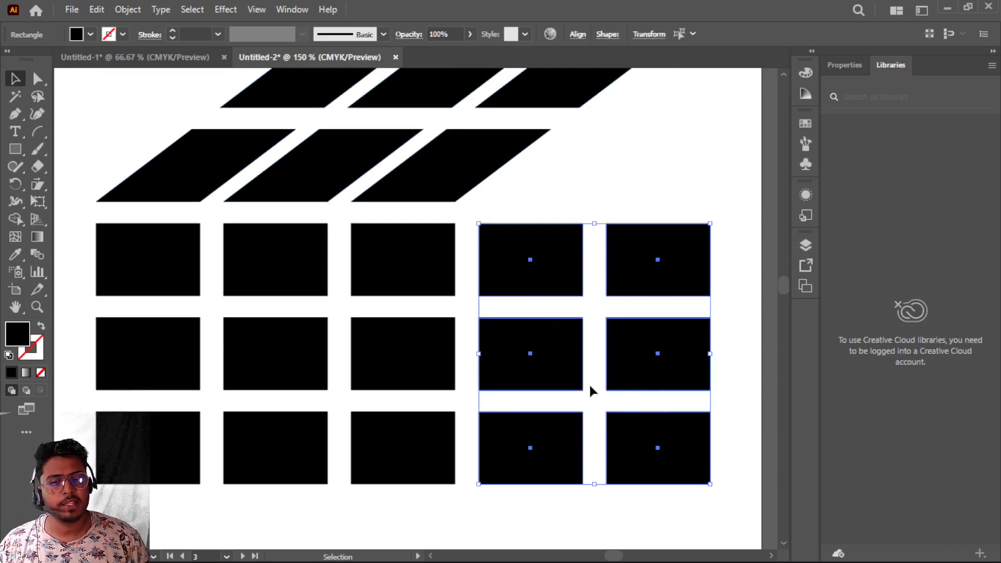
{"action": "scroll", "coordinate": [589, 386], "scroll_direction": "up", "scroll_amount": 4}
{"action": "scroll", "coordinate": [590, 391], "scroll_direction": "down", "scroll_amount": 1}
{"action": "scroll", "coordinate": [590, 387], "scroll_direction": "down", "scroll_amount": 1}
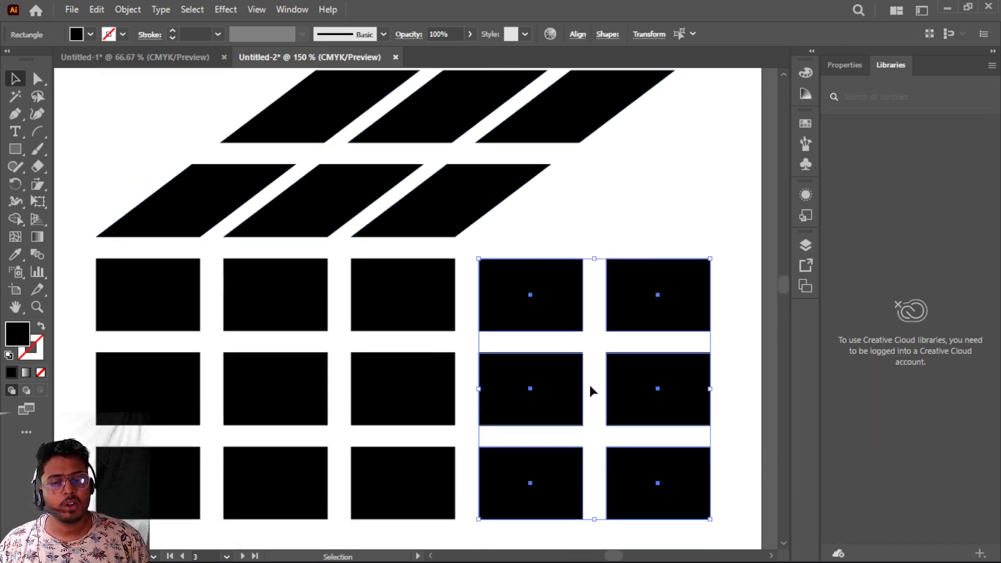
{"action": "left_click", "coordinate": [38, 186]}
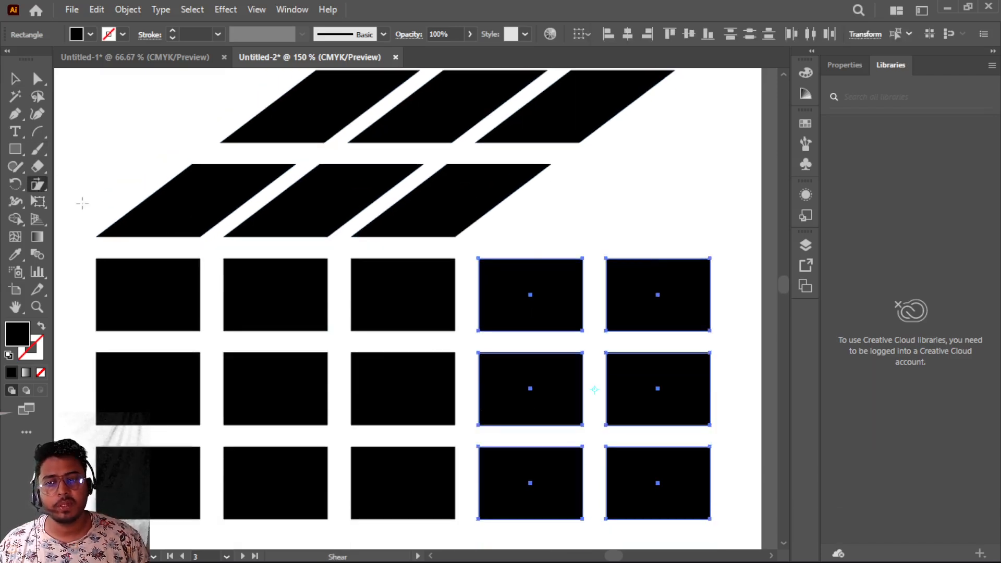
{"action": "left_click", "coordinate": [479, 519]}
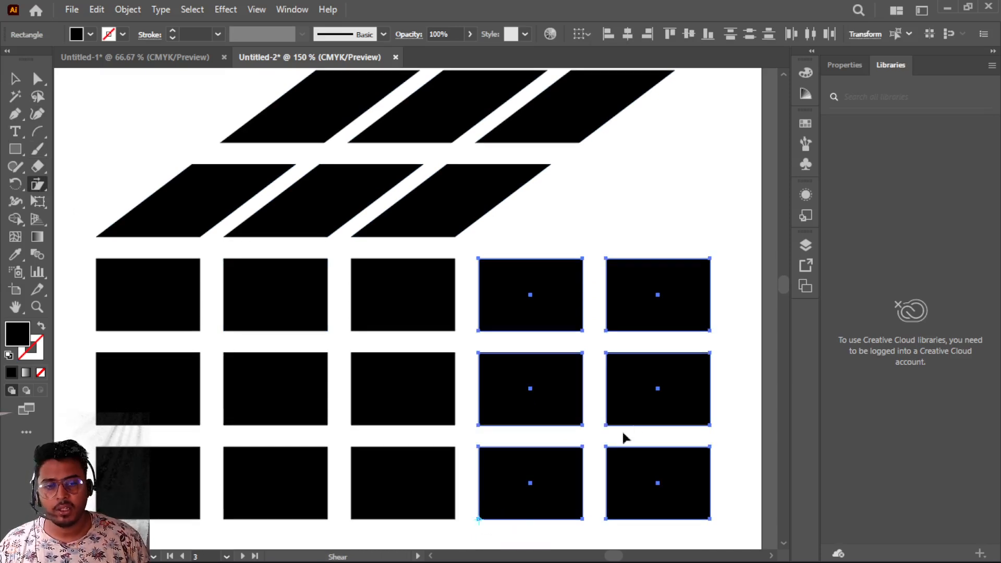
{"action": "left_click_drag", "start_coordinate": [710, 384], "coordinate": [654, 210]}
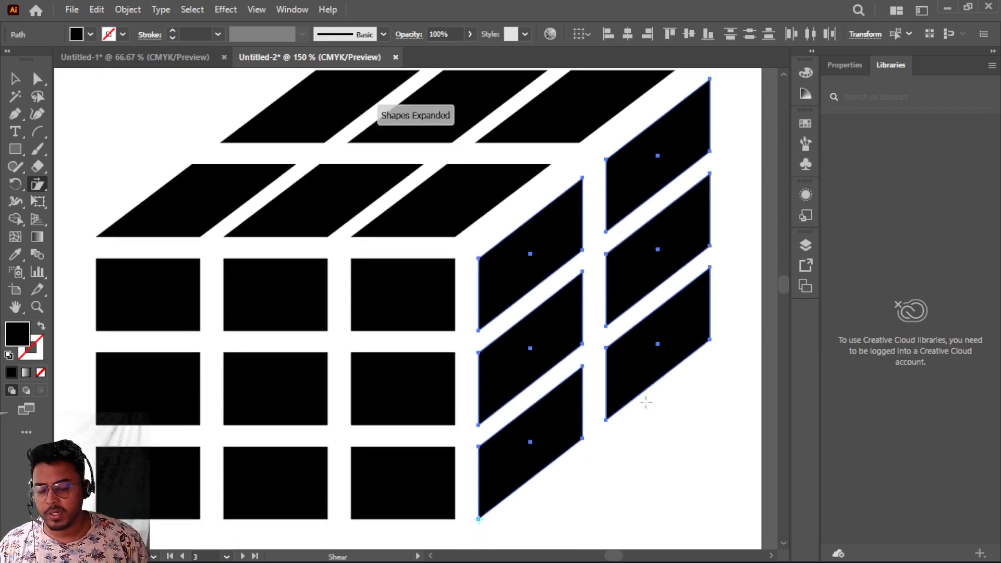
- Select the six top parallelograms and shear them slightly further right from their bottom-left corner to meet the side face
{"action": "scroll", "coordinate": [646, 402], "scroll_direction": "down", "scroll_amount": 1}
{"action": "left_click", "coordinate": [14, 78]}
{"action": "left_click", "coordinate": [317, 182]}
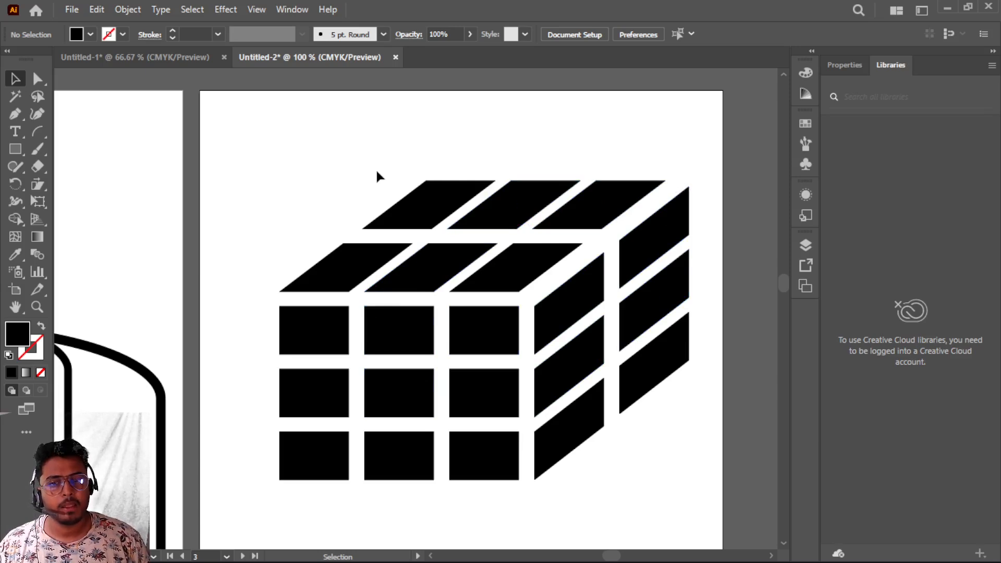
{"action": "left_click_drag", "start_coordinate": [343, 167], "coordinate": [582, 263]}
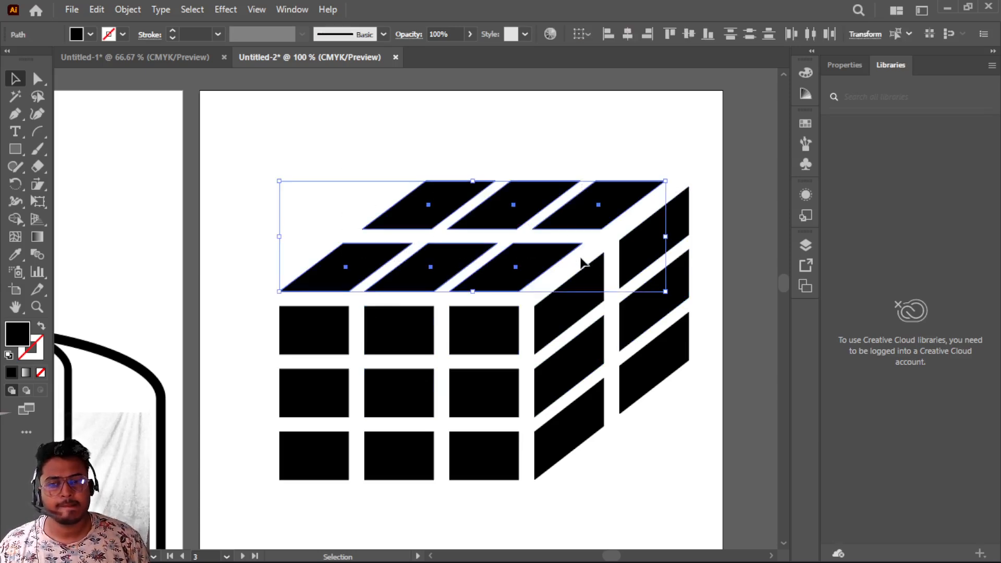
{"action": "left_click", "coordinate": [40, 186]}
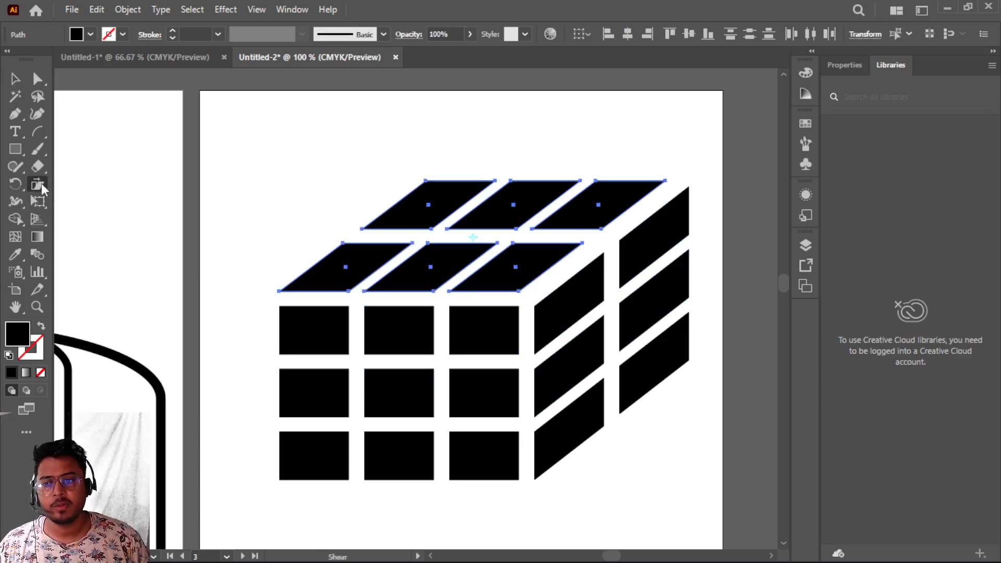
{"action": "left_click", "coordinate": [279, 291]}
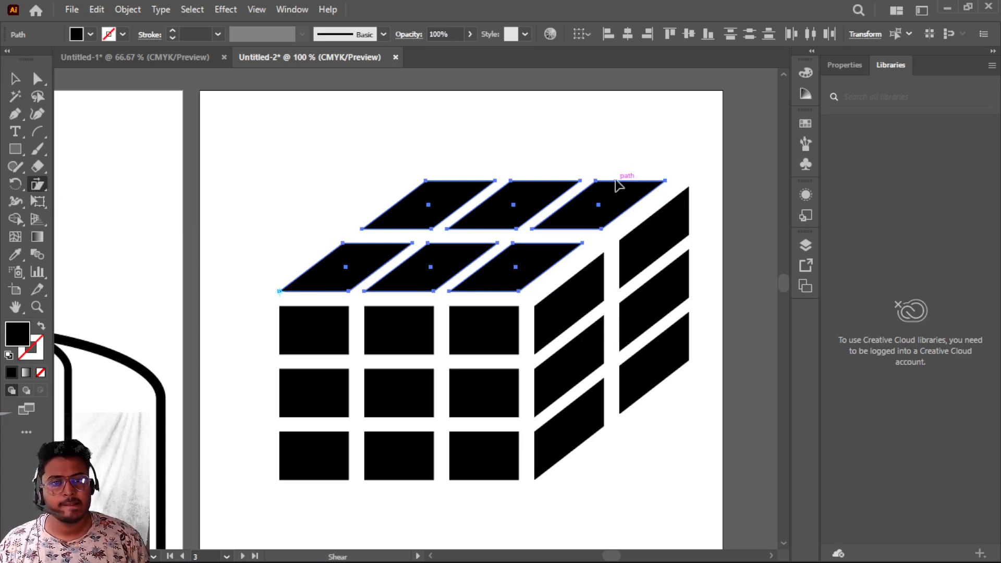
{"action": "left_click_drag", "start_coordinate": [617, 186], "coordinate": [629, 188]}
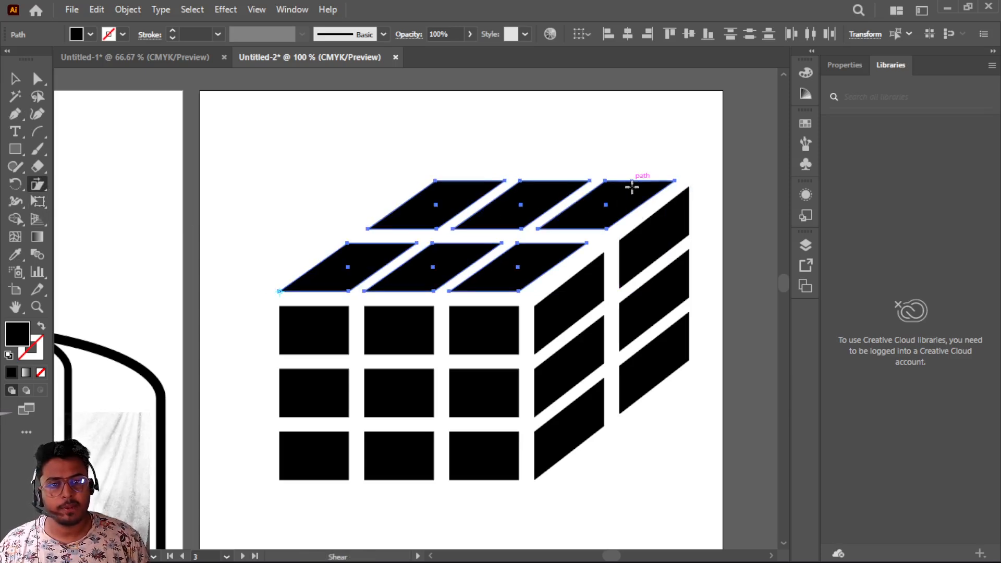
{"action": "left_click", "coordinate": [15, 78]}
{"action": "left_click", "coordinate": [292, 133]}
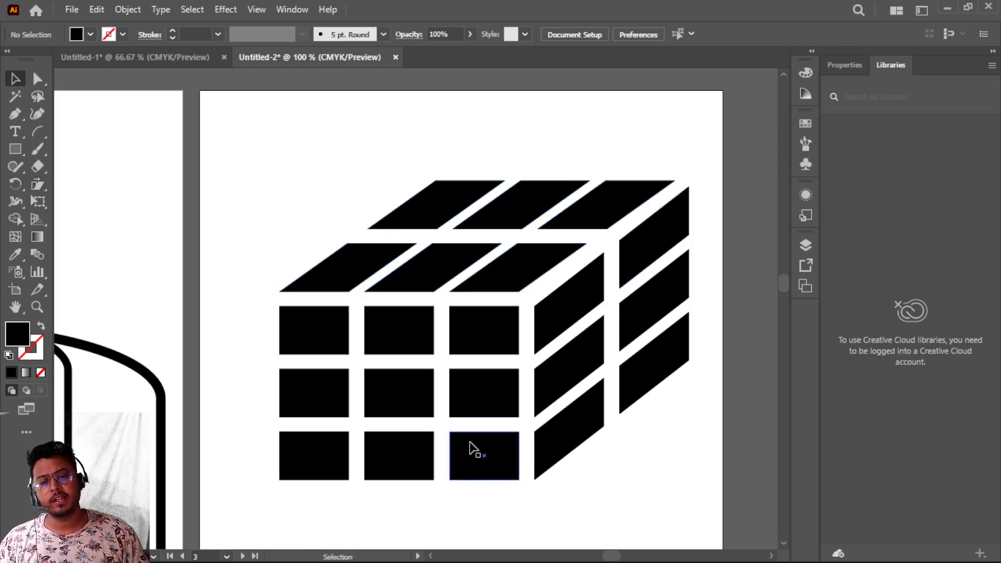
{"action": "scroll", "coordinate": [469, 449], "scroll_direction": "down", "scroll_amount": 1}
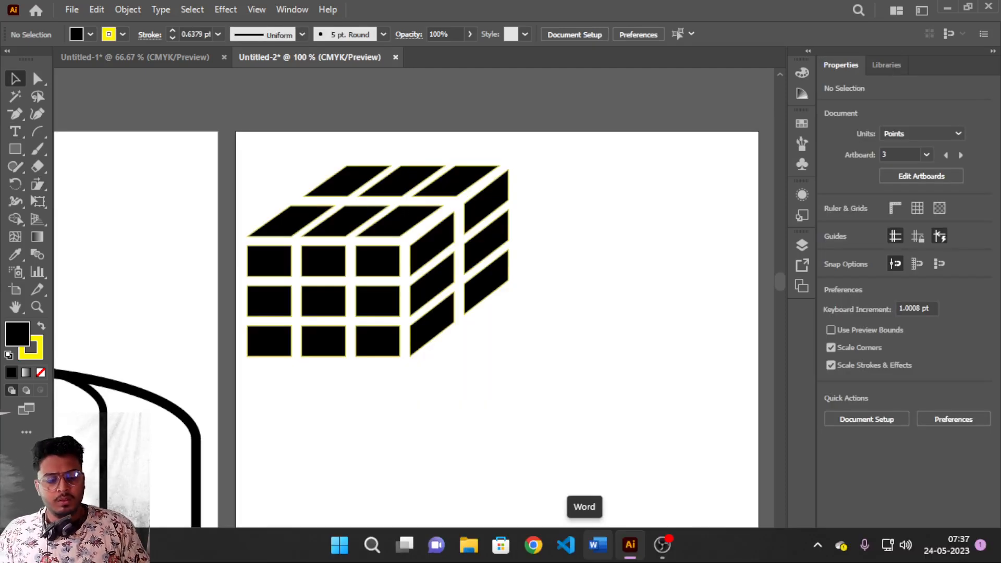
{"action": "key", "text": "p"}
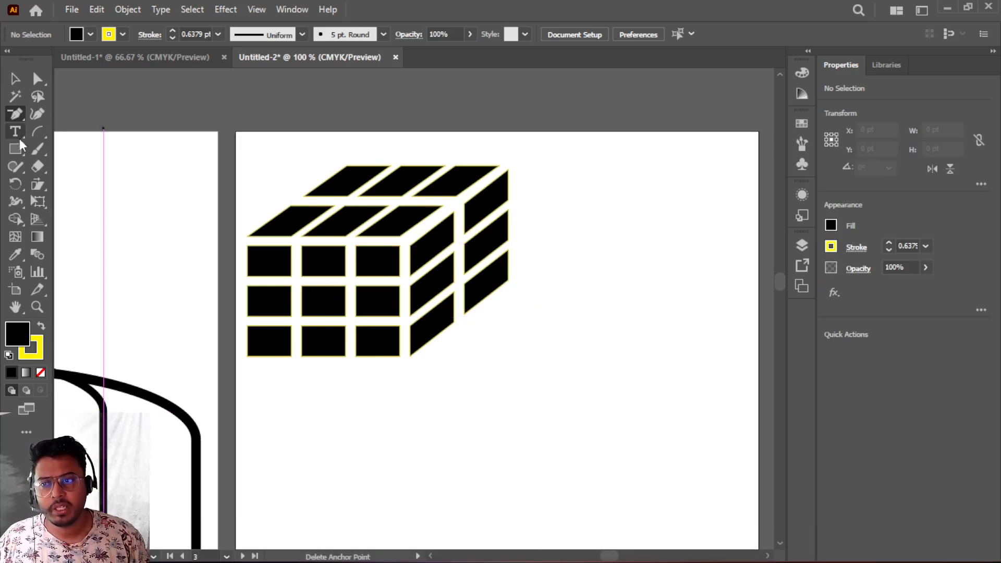
{"action": "left_click", "coordinate": [38, 186]}
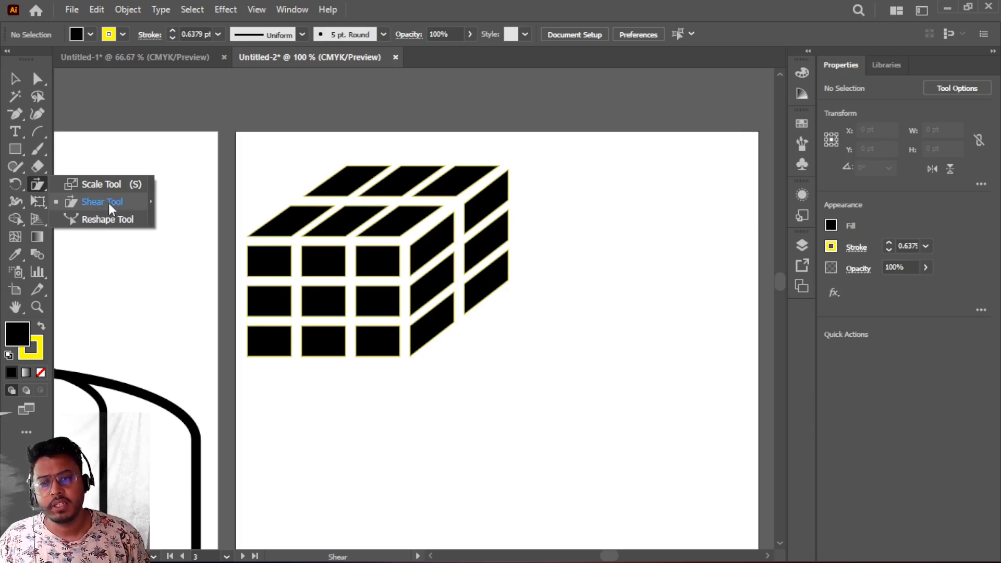
{"action": "left_click", "coordinate": [109, 202]}
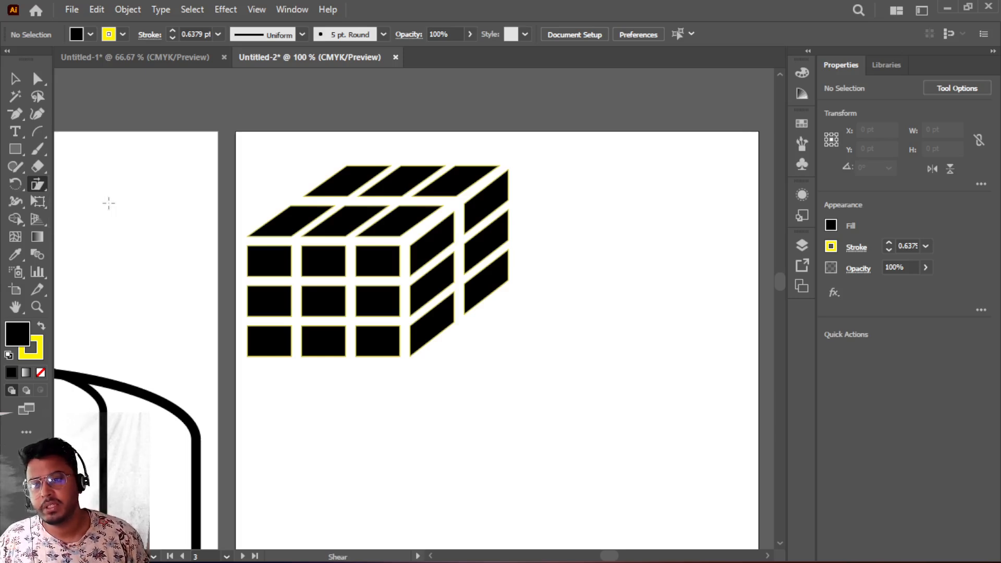
{"action": "left_click", "coordinate": [15, 79]}
- Select the whole cube and scale it down to about 217 by 159 pt
{"action": "left_click_drag", "start_coordinate": [249, 144], "coordinate": [527, 384]}
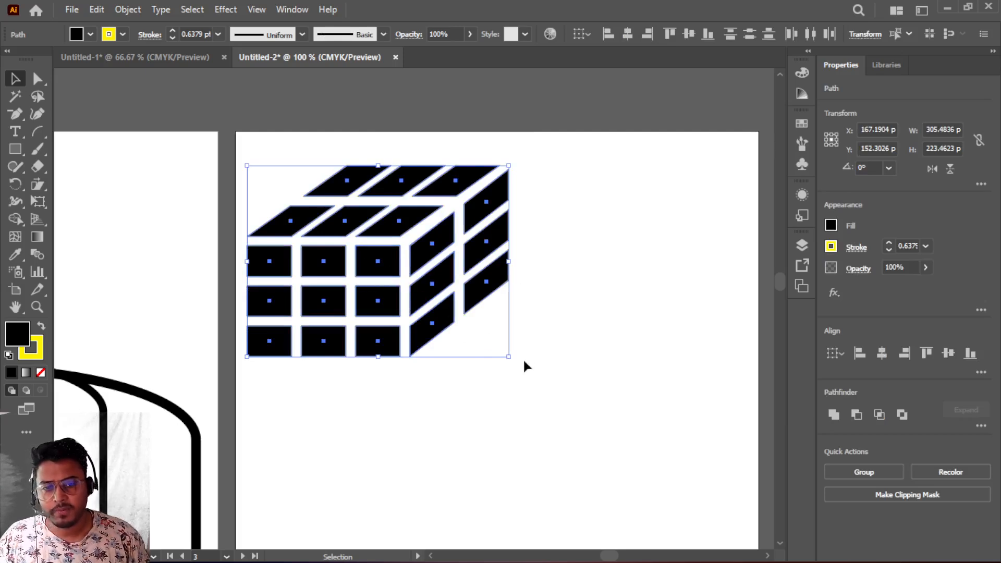
{"action": "left_click_drag", "start_coordinate": [509, 357], "coordinate": [437, 300]}
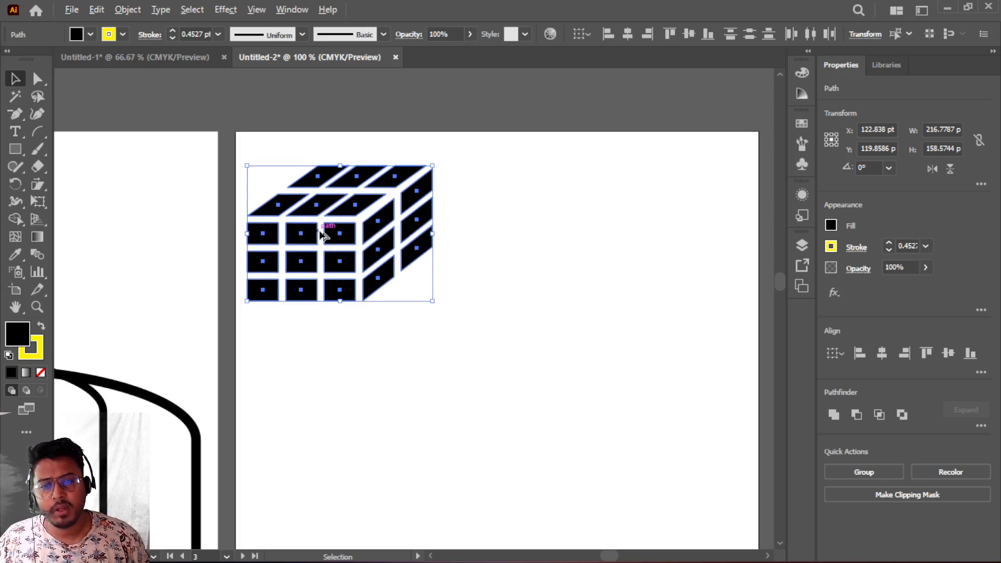
- Duplicate the cube to the right and shear the copy flat from its bottom-left corner to form a shadow
{"action": "left_click_drag", "start_coordinate": [332, 230], "coordinate": [444, 234]}
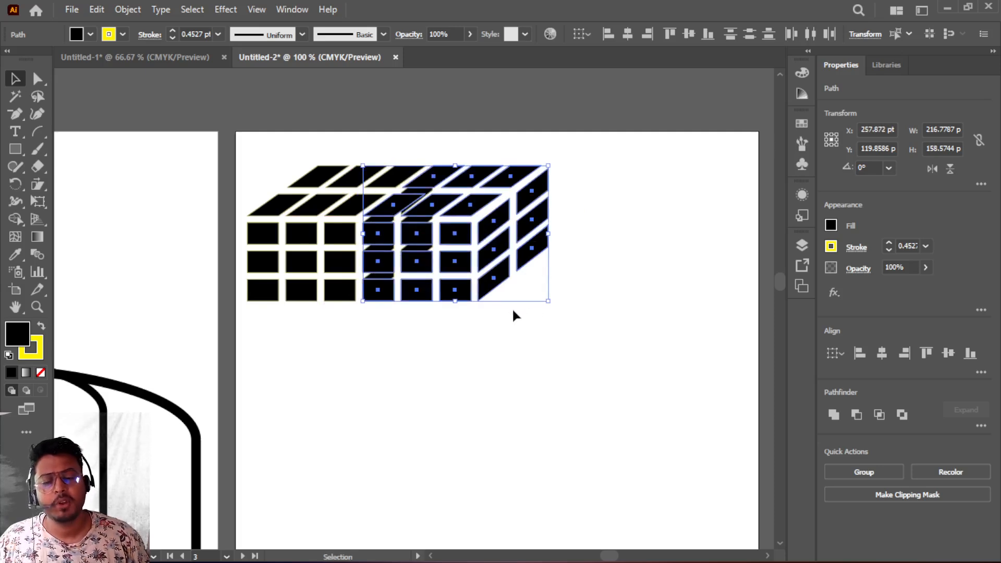
{"action": "left_click", "coordinate": [42, 191]}
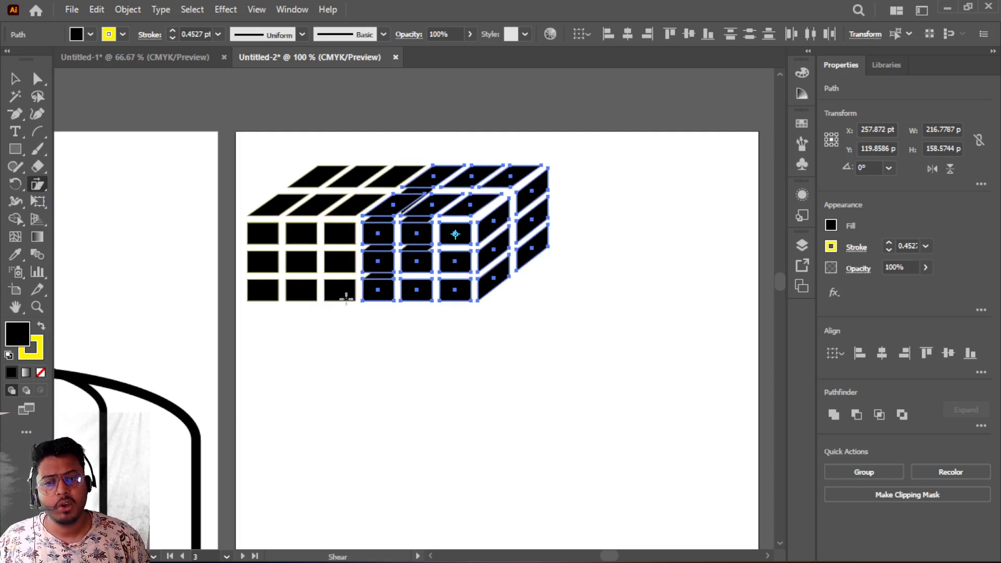
{"action": "left_click", "coordinate": [363, 301]}
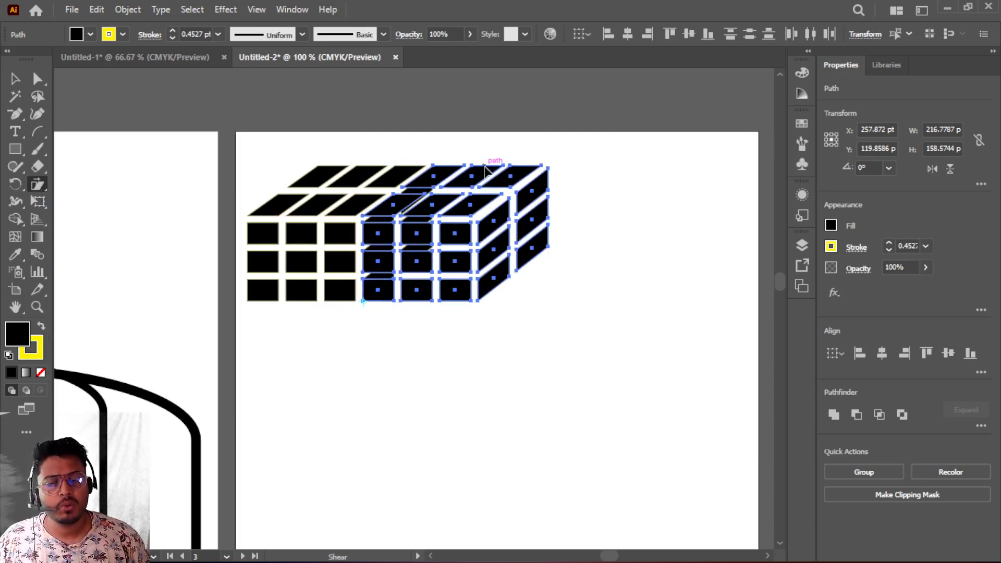
{"action": "left_click_drag", "start_coordinate": [484, 169], "coordinate": [693, 242]}
- Set the shadow's opacity to 39% and deselect it
{"action": "left_click", "coordinate": [924, 266]}
{"action": "left_click_drag", "start_coordinate": [922, 286], "coordinate": [890, 286]}
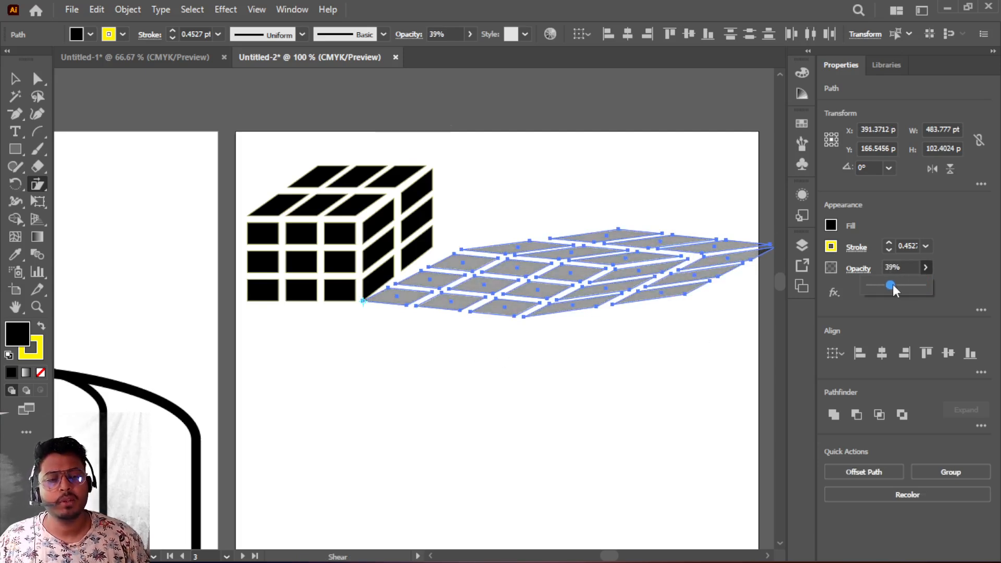
{"action": "left_click", "coordinate": [14, 79]}
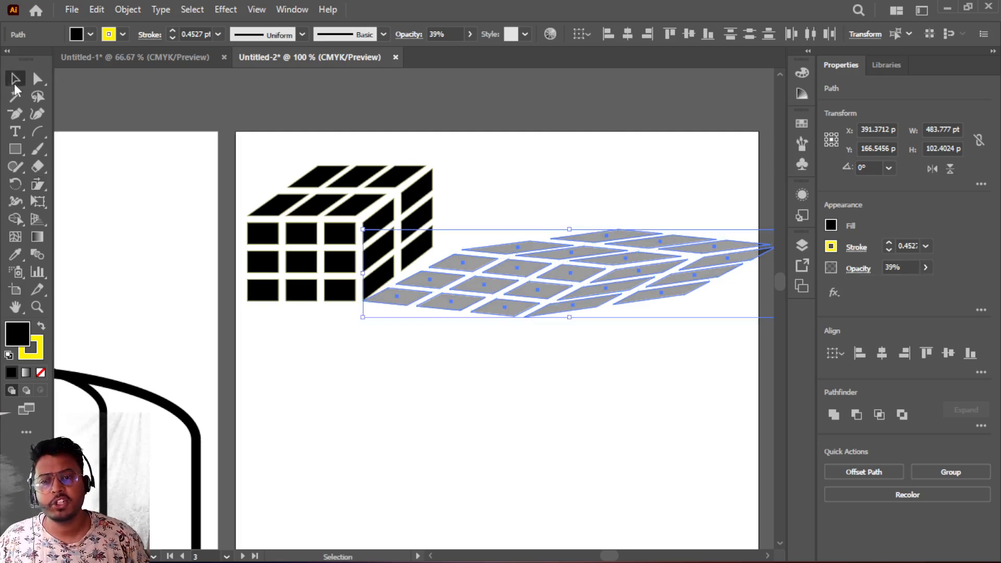
{"action": "left_click", "coordinate": [324, 337]}
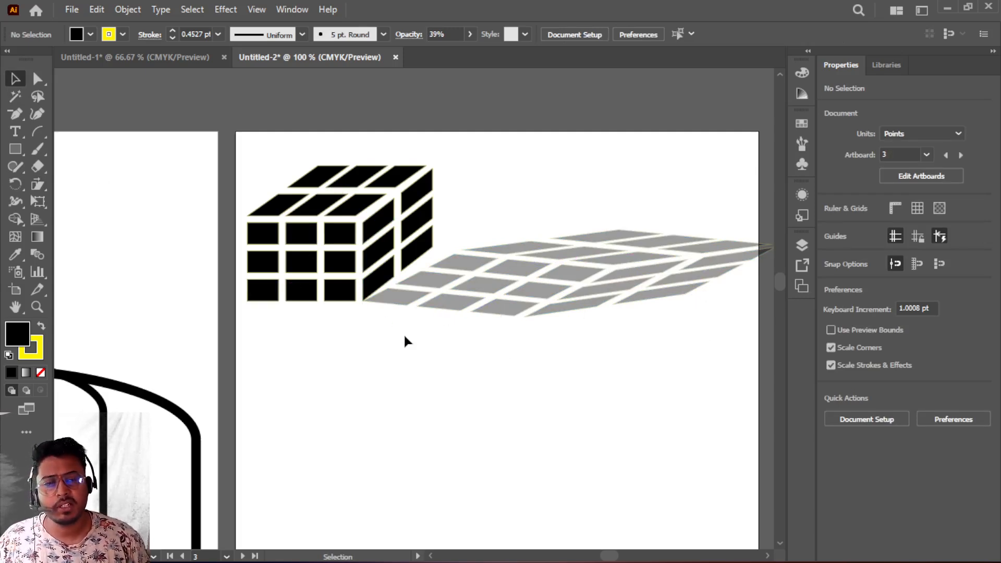
{"action": "scroll", "coordinate": [405, 337], "scroll_direction": "down", "scroll_amount": 3}
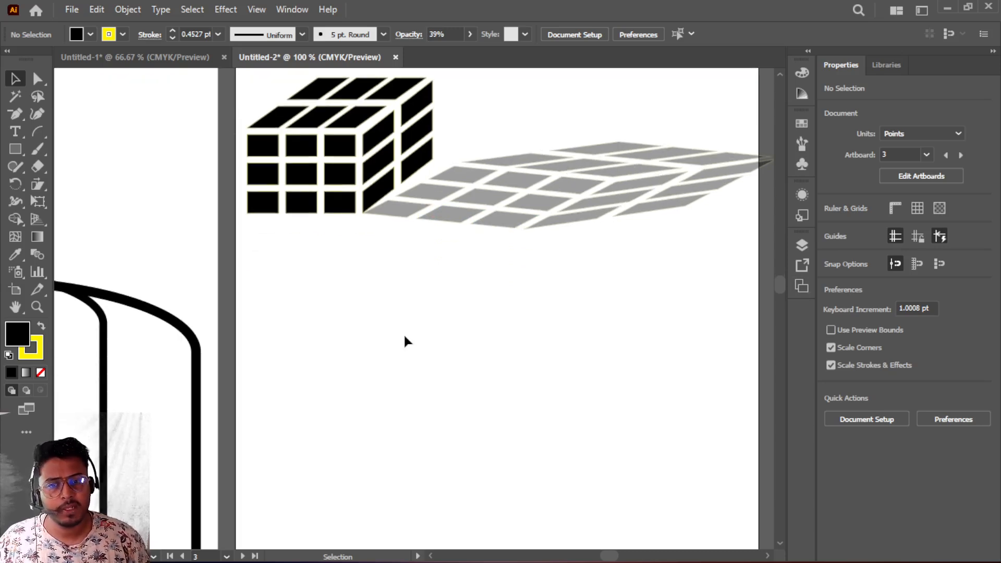
{"action": "scroll", "coordinate": [417, 291], "scroll_direction": "down", "scroll_amount": 1}
{"action": "scroll", "coordinate": [418, 290], "scroll_direction": "up", "scroll_amount": 1}
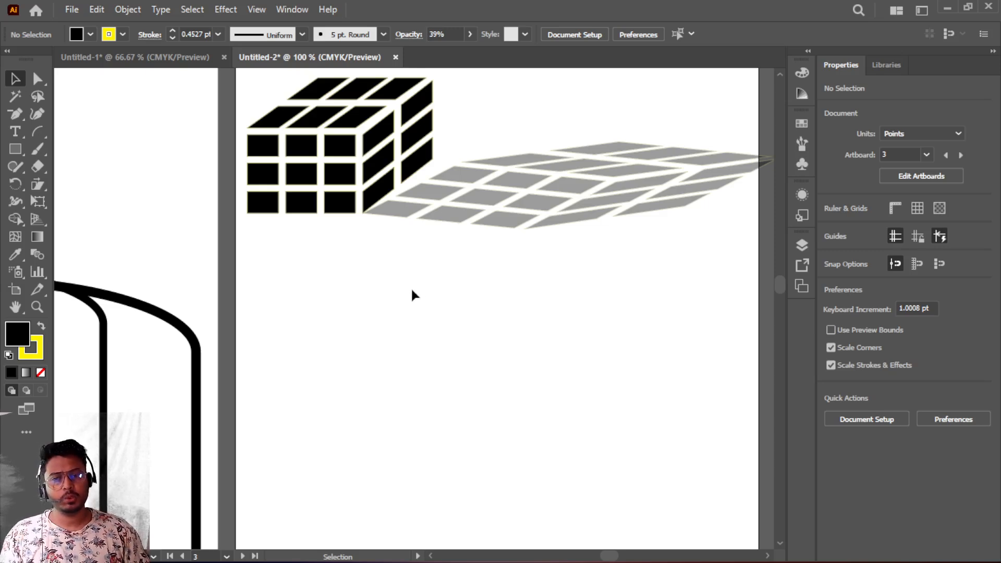
{"action": "scroll", "coordinate": [404, 290], "scroll_direction": "down", "scroll_amount": 3}
{"action": "scroll", "coordinate": [404, 295], "scroll_direction": "down", "scroll_amount": 1}
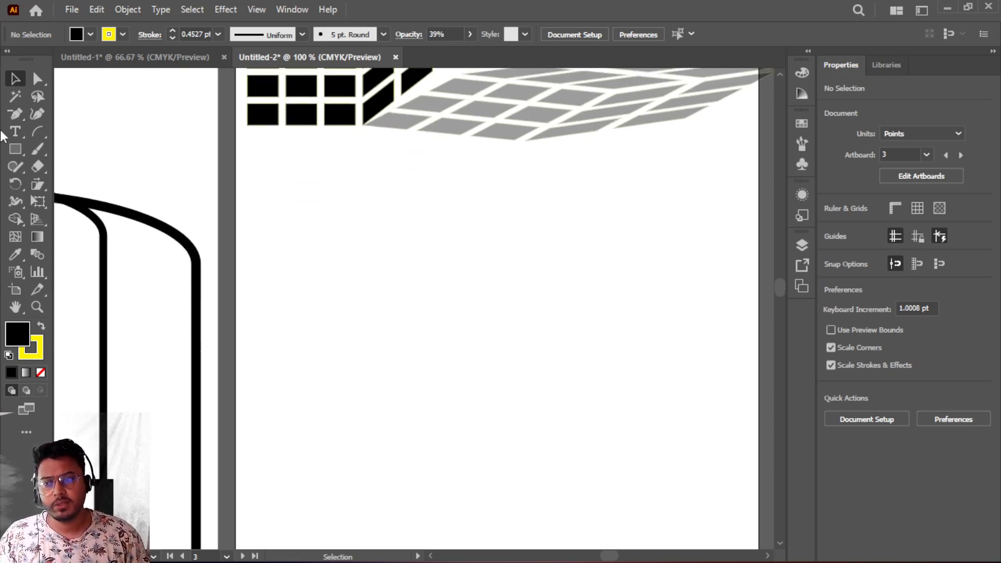
- Draw a rectangle about 248 by 189 pt below the cube
{"action": "left_click", "coordinate": [15, 149]}
{"action": "left_click_drag", "start_coordinate": [352, 219], "coordinate": [563, 381]}
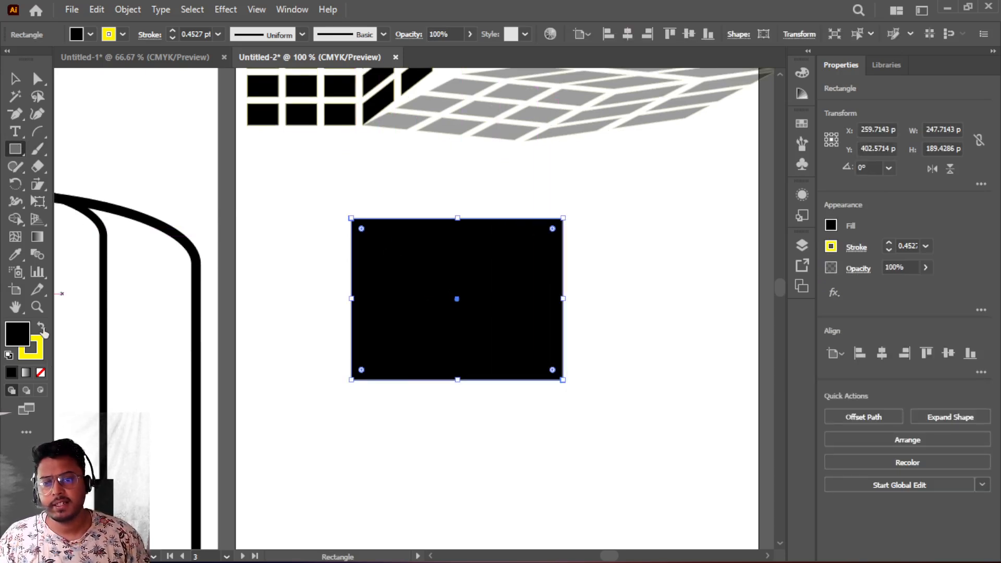
- Change the rectangle's stroke colour and give it a light grey fill
{"action": "left_click", "coordinate": [122, 34]}
{"action": "left_click", "coordinate": [40, 58]}
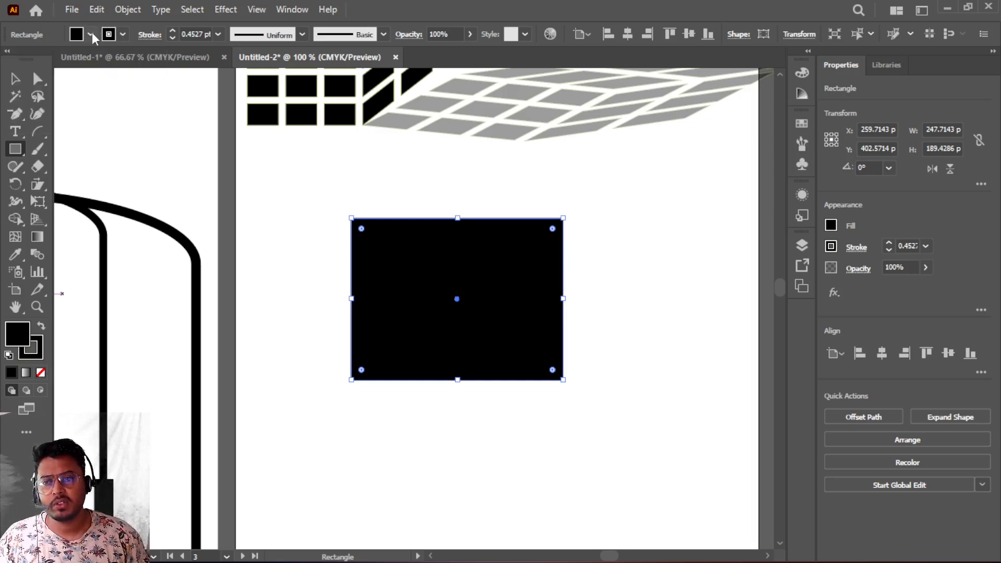
{"action": "left_click", "coordinate": [100, 34]}
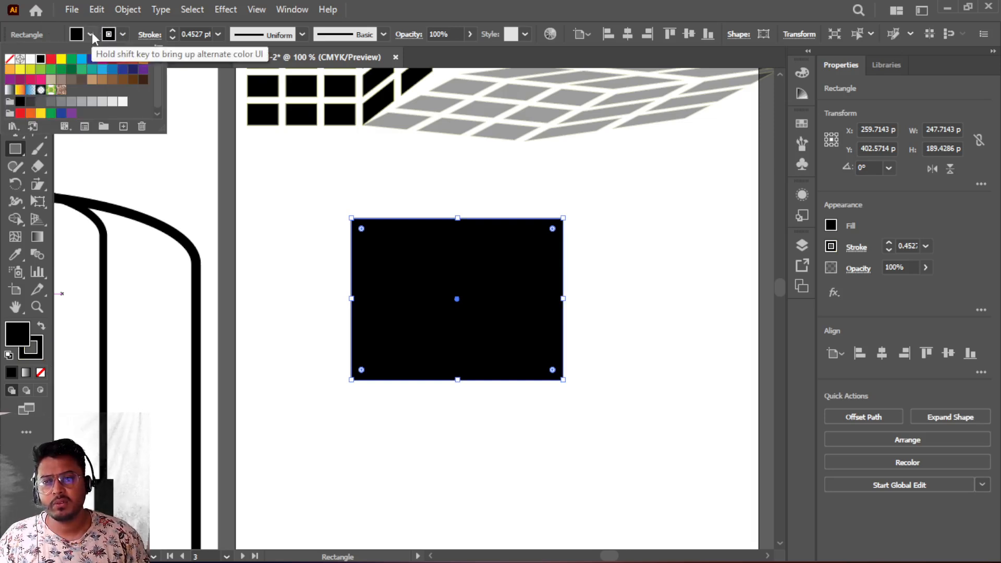
{"action": "left_click", "coordinate": [111, 103]}
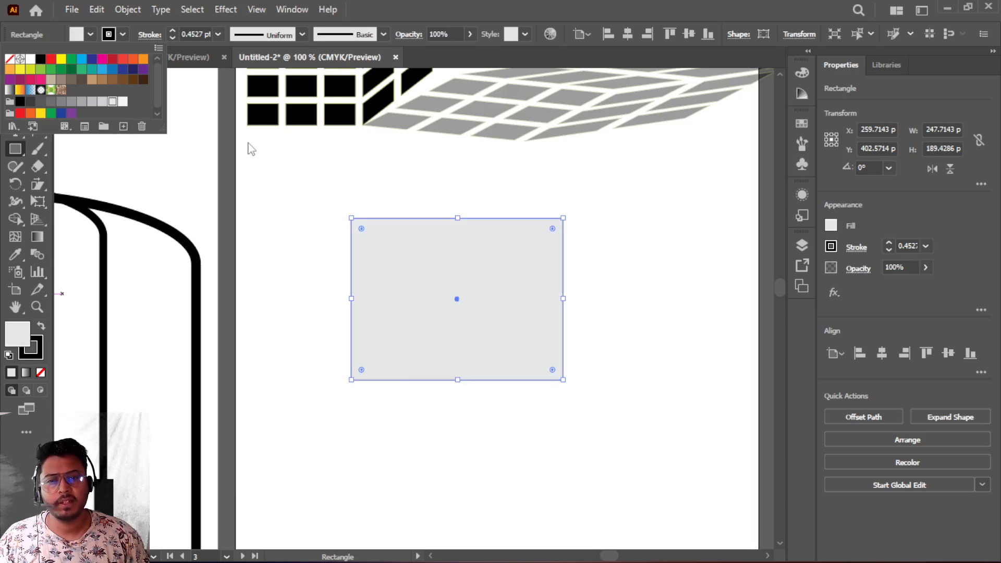
{"action": "left_click", "coordinate": [432, 221]}
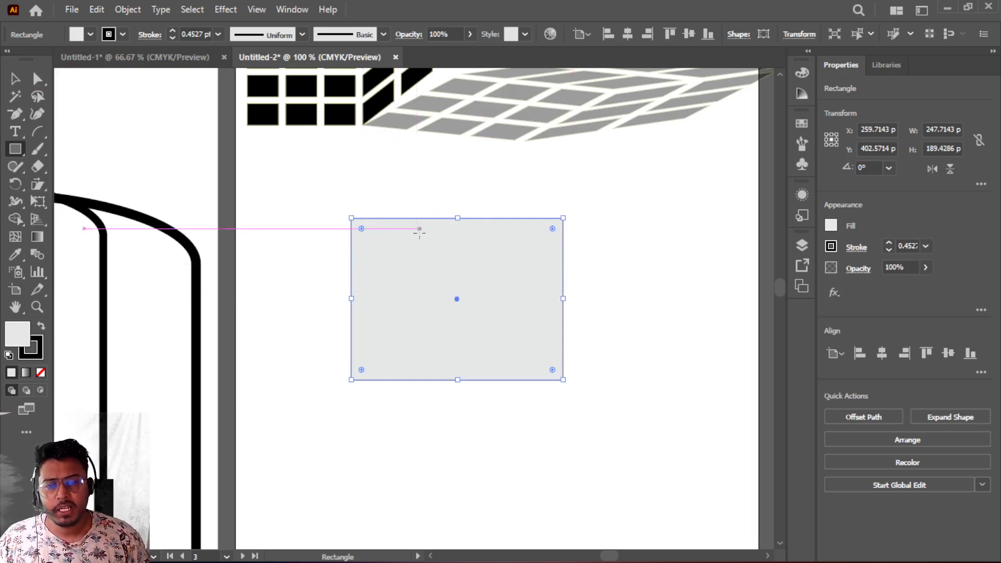
- Duplicate the grey rectangle and place the copy just to its right
{"action": "left_click", "coordinate": [15, 78]}
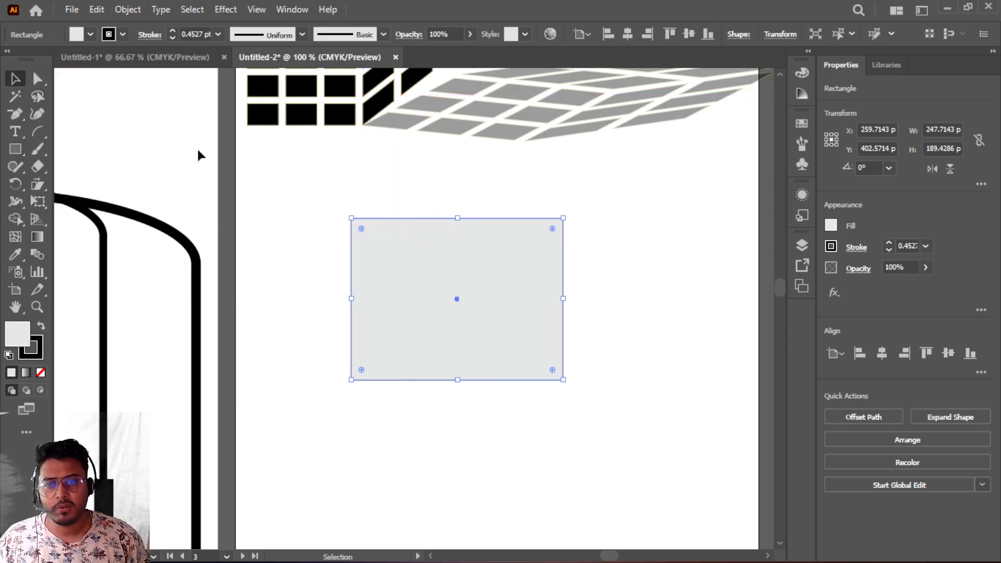
{"action": "left_click_drag", "start_coordinate": [423, 223], "coordinate": [641, 222]}
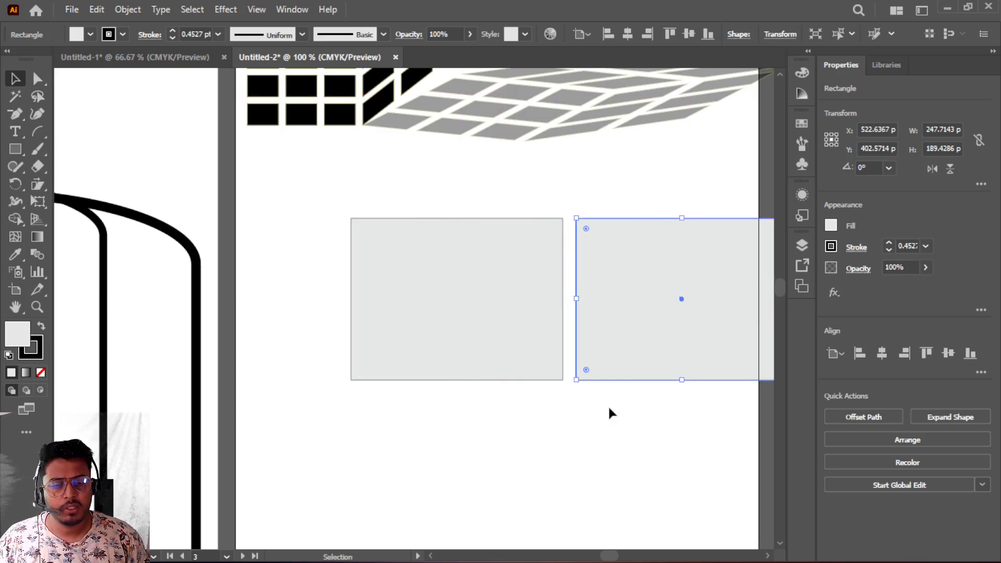
{"action": "scroll", "coordinate": [608, 408], "scroll_direction": "down", "scroll_amount": 2}
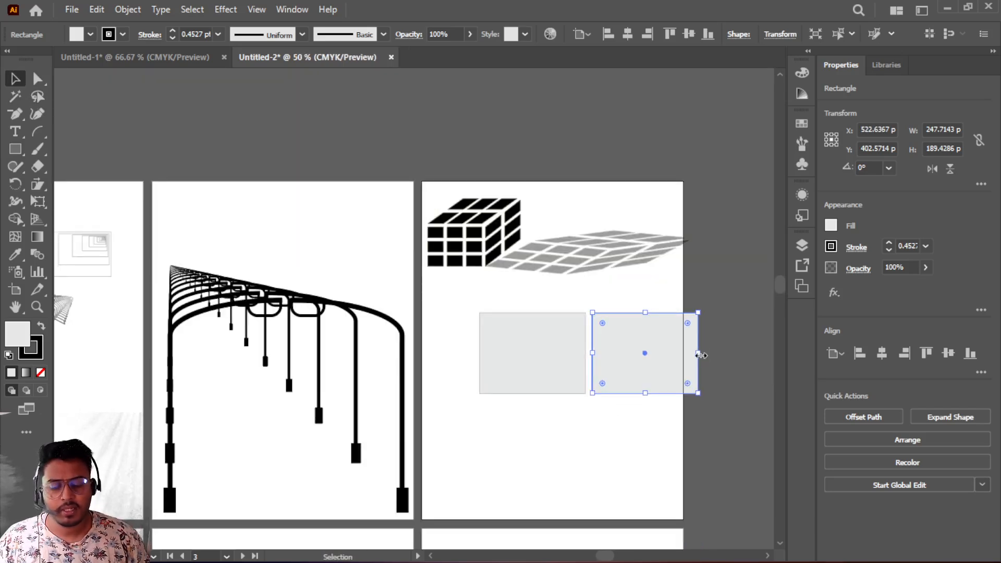
- Narrow the copied rectangle to about 82 pt wide
{"action": "left_click_drag", "start_coordinate": [698, 355], "coordinate": [628, 355]}
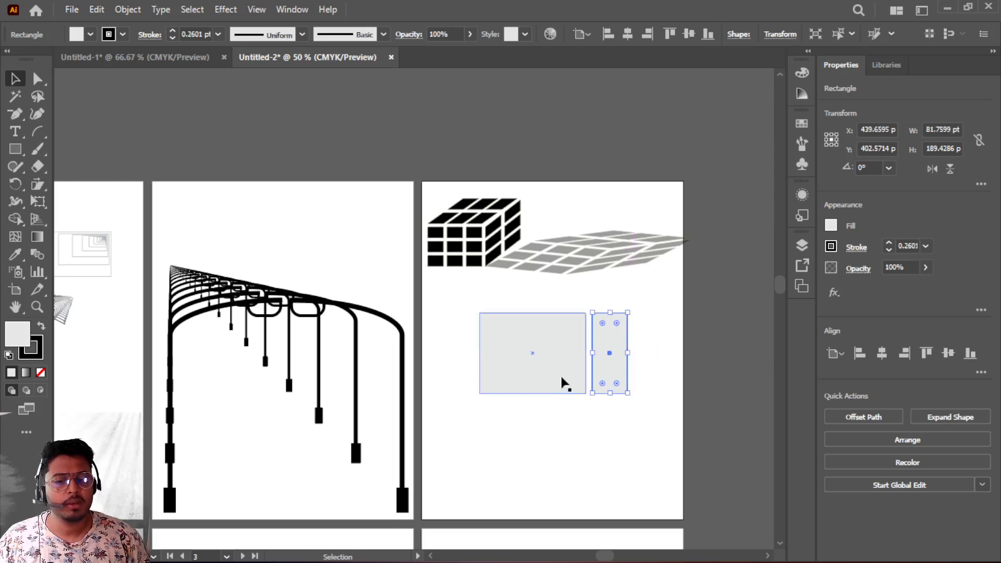
- Duplicate the large rectangle just below itself and shorten the copy to about 74 pt tall
{"action": "left_click", "coordinate": [503, 367]}
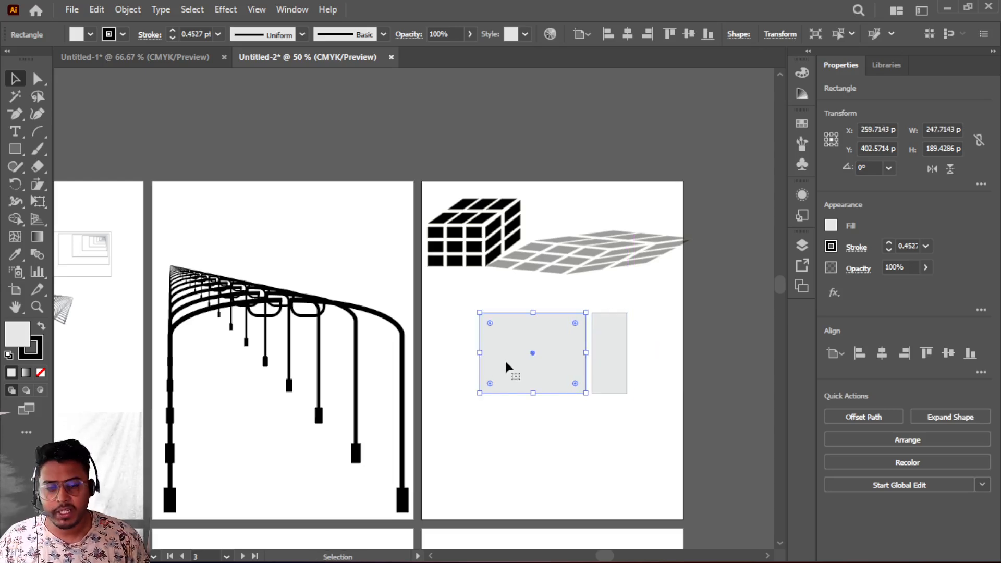
{"action": "left_click_drag", "start_coordinate": [515, 367], "coordinate": [517, 446]}
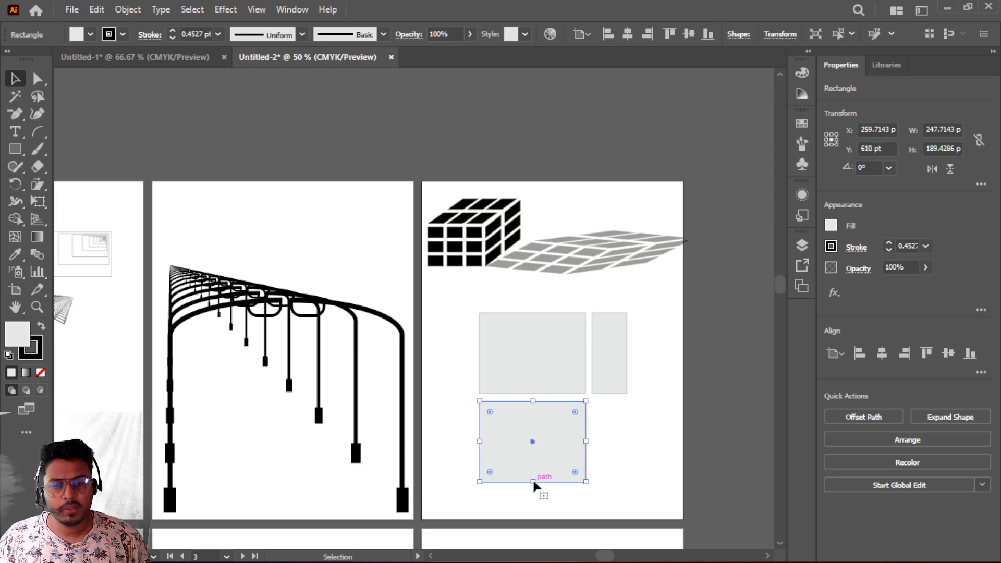
{"action": "left_click_drag", "start_coordinate": [533, 481], "coordinate": [533, 432]}
{"action": "scroll", "coordinate": [637, 383], "scroll_direction": "up", "scroll_amount": 3}
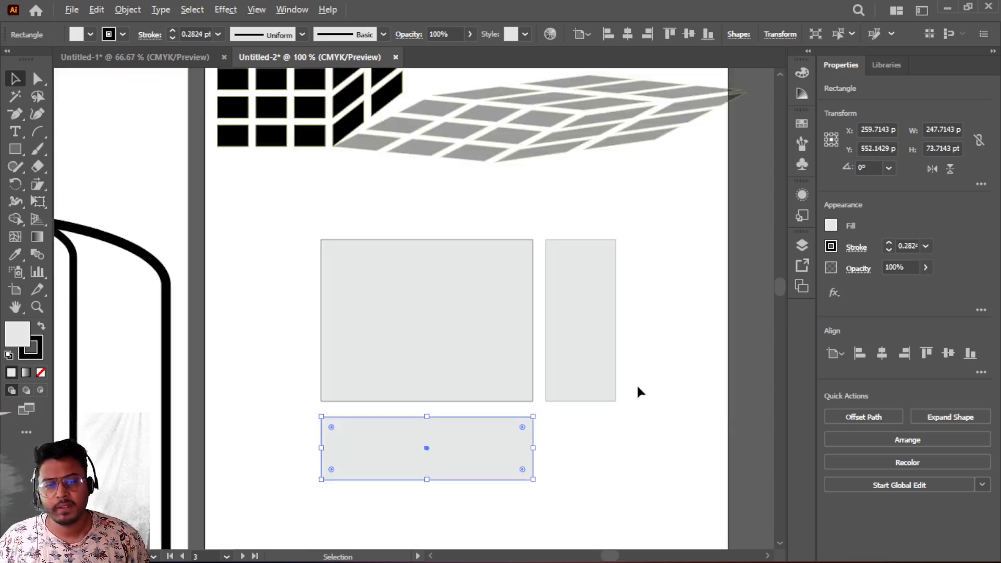
- Shear the short bottom rectangle horizontally into a slanted parallelogram with the Shear tool
{"action": "scroll", "coordinate": [521, 433], "scroll_direction": "down", "scroll_amount": 2}
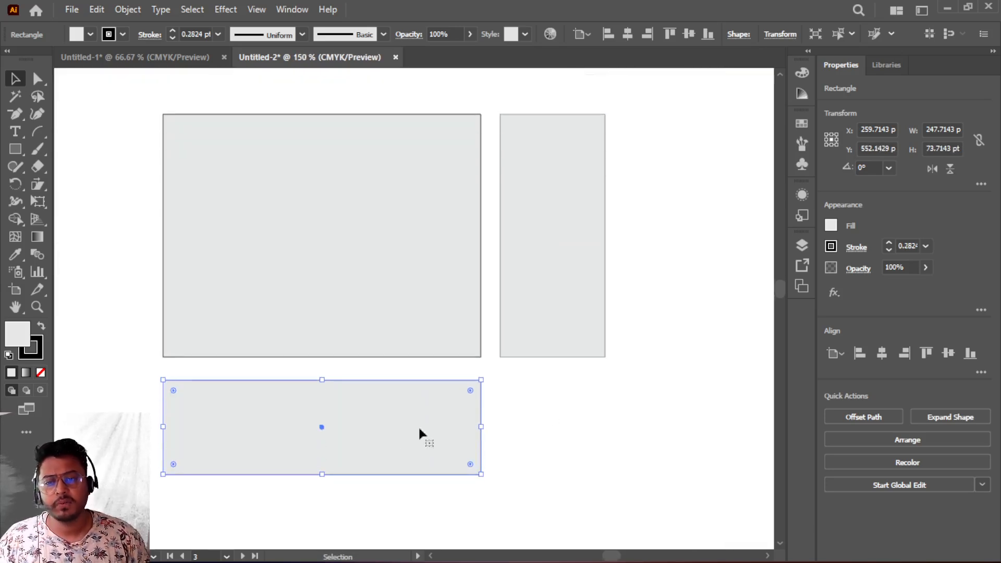
{"action": "left_click", "coordinate": [39, 188]}
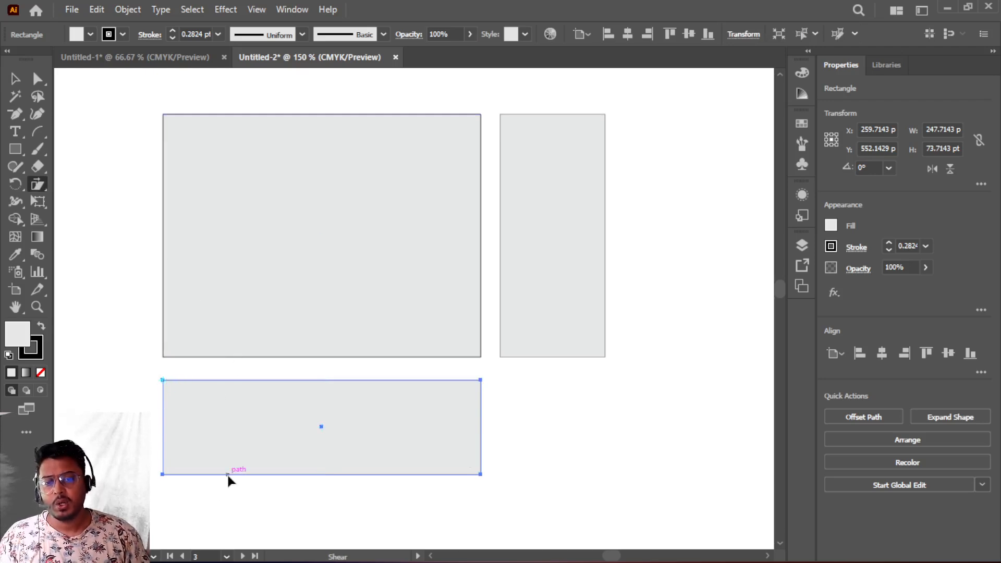
{"action": "left_click_drag", "start_coordinate": [226, 473], "coordinate": [387, 430]}
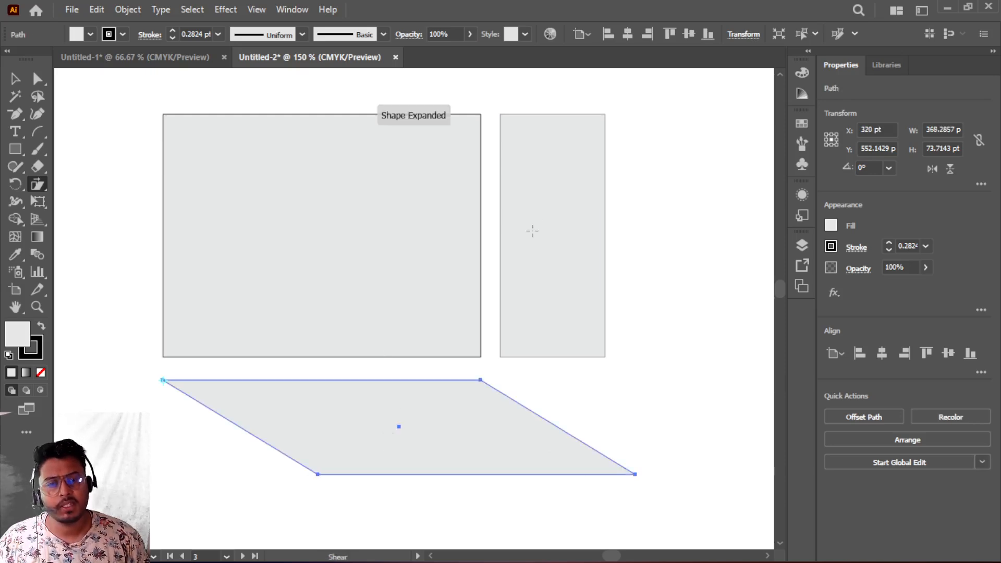
- Shear the narrow side rectangle vertically so its right edge slopes downward
{"action": "left_click", "coordinate": [14, 82]}
{"action": "left_click", "coordinate": [539, 149]}
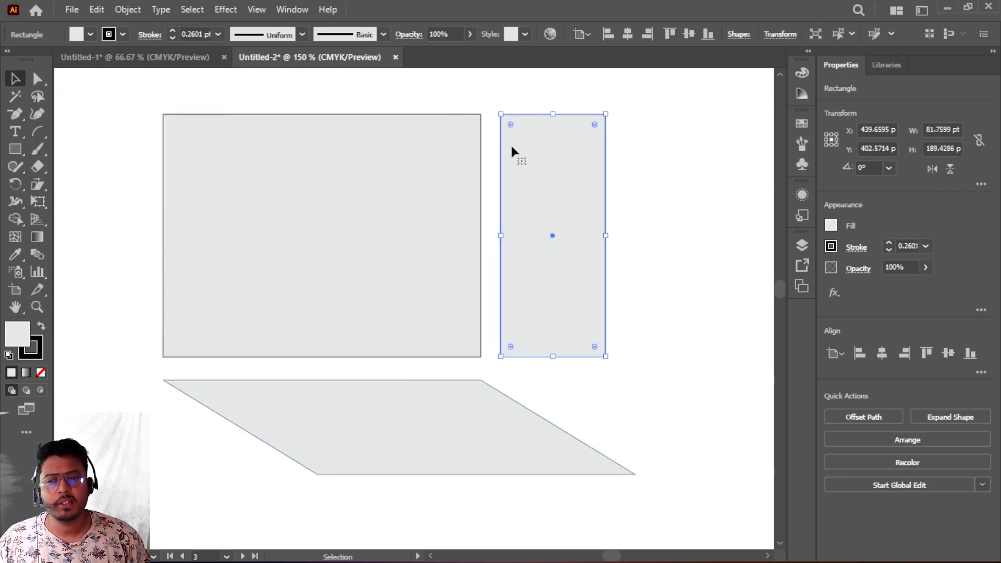
{"action": "left_click", "coordinate": [37, 184]}
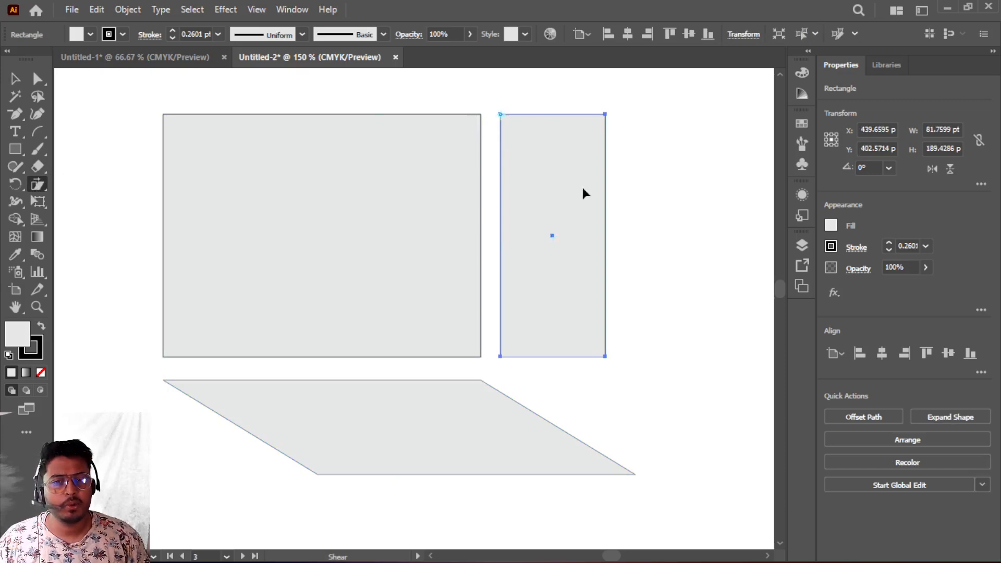
{"action": "left_click_drag", "start_coordinate": [603, 202], "coordinate": [626, 270]}
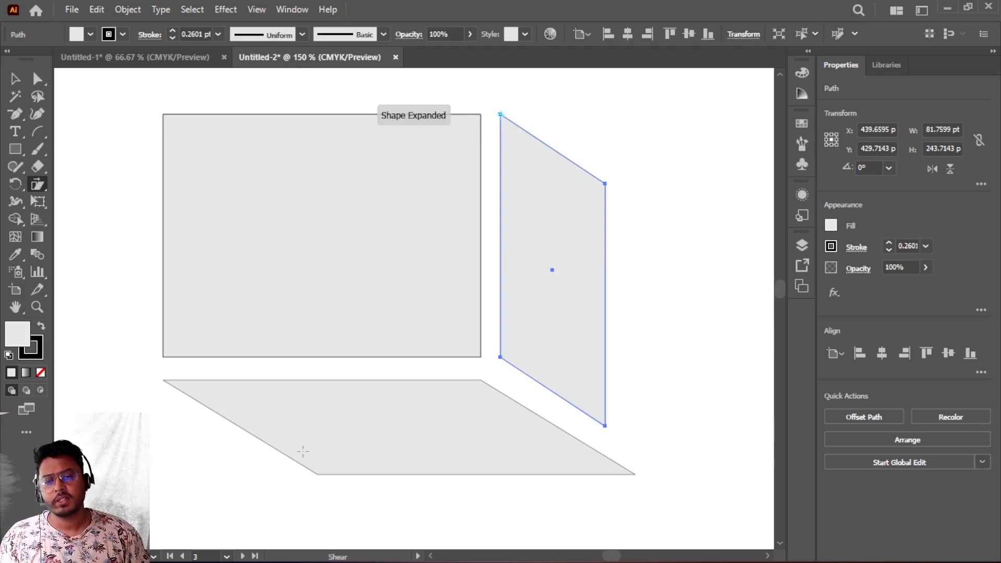
- Move the bottom anchors of the floor parallelogram inward with Direct Selection to narrow it
{"action": "scroll", "coordinate": [302, 449], "scroll_direction": "down", "scroll_amount": 3}
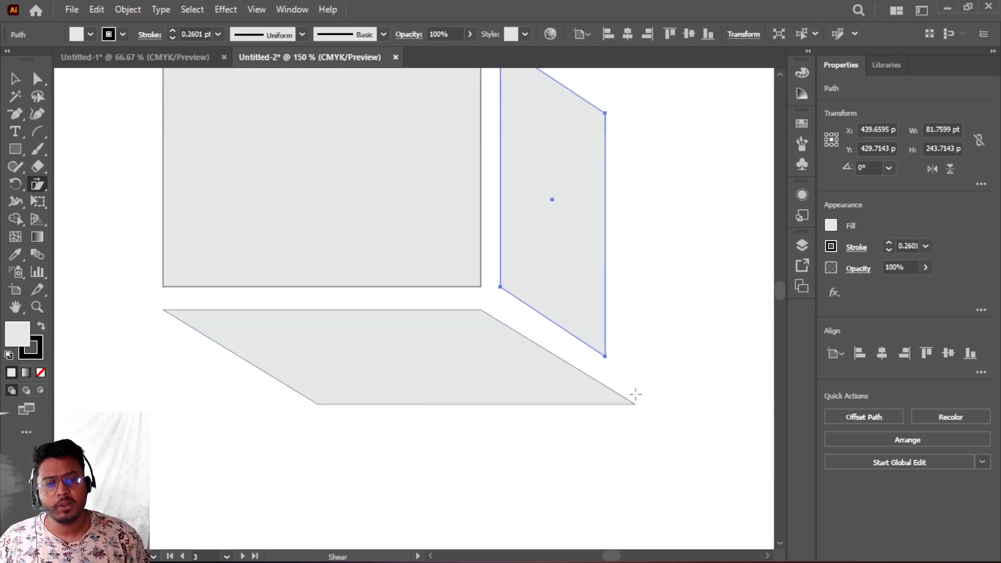
{"action": "left_click", "coordinate": [40, 83]}
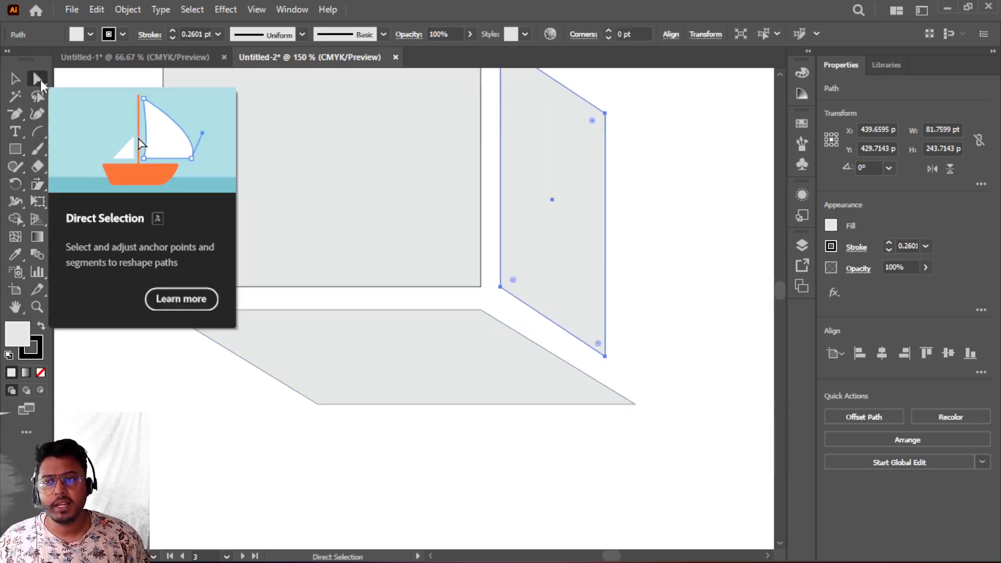
{"action": "left_click_drag", "start_coordinate": [222, 382], "coordinate": [462, 435]}
{"action": "left_click_drag", "start_coordinate": [320, 456], "coordinate": [482, 445]}
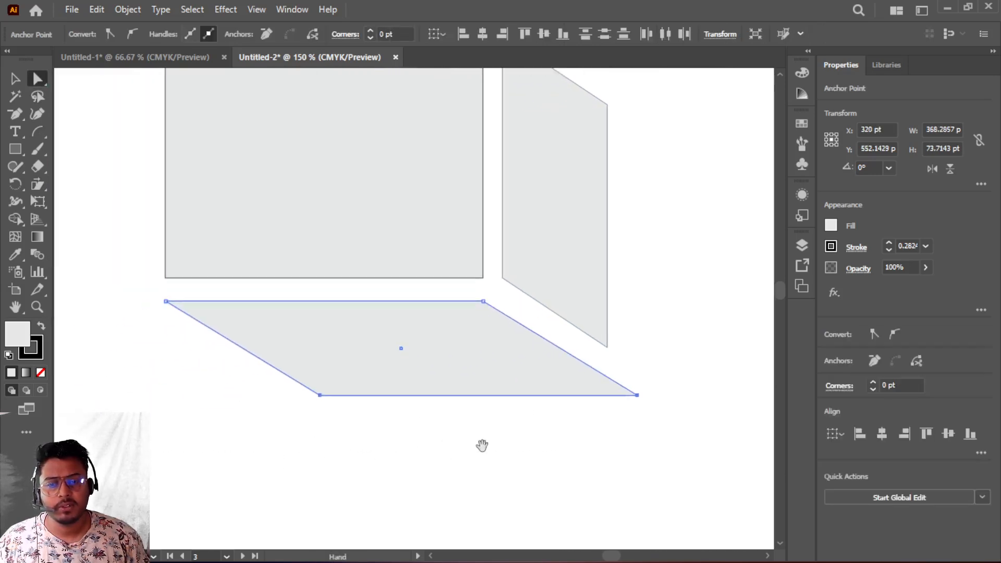
{"action": "left_click_drag", "start_coordinate": [472, 394], "coordinate": [442, 367]}
{"action": "scroll", "coordinate": [558, 437], "scroll_direction": "up", "scroll_amount": 3}
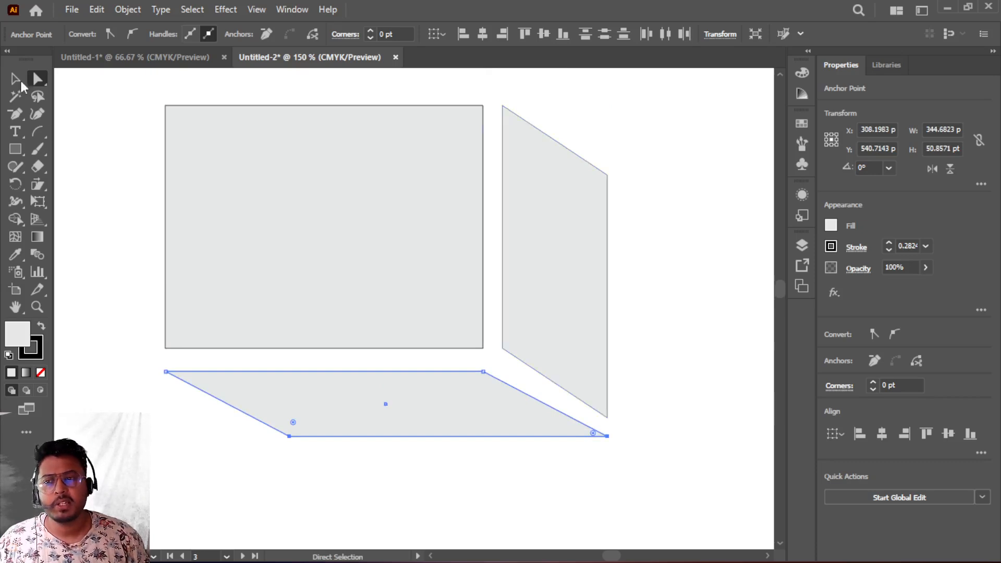
- Move the floor shape up so it sits directly under the front rectangle
{"action": "key", "text": "v"}
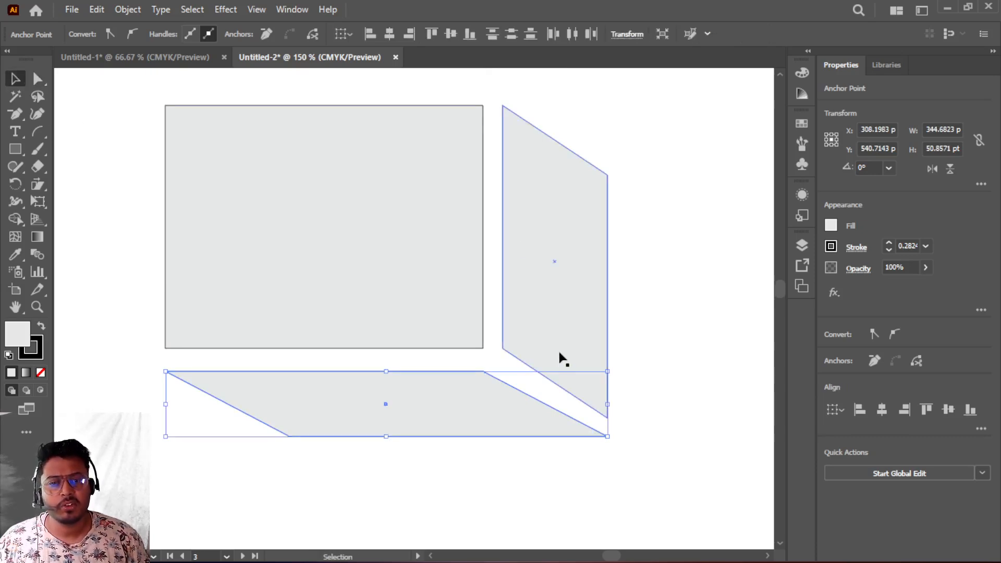
{"action": "left_click_drag", "start_coordinate": [386, 403], "coordinate": [386, 386]}
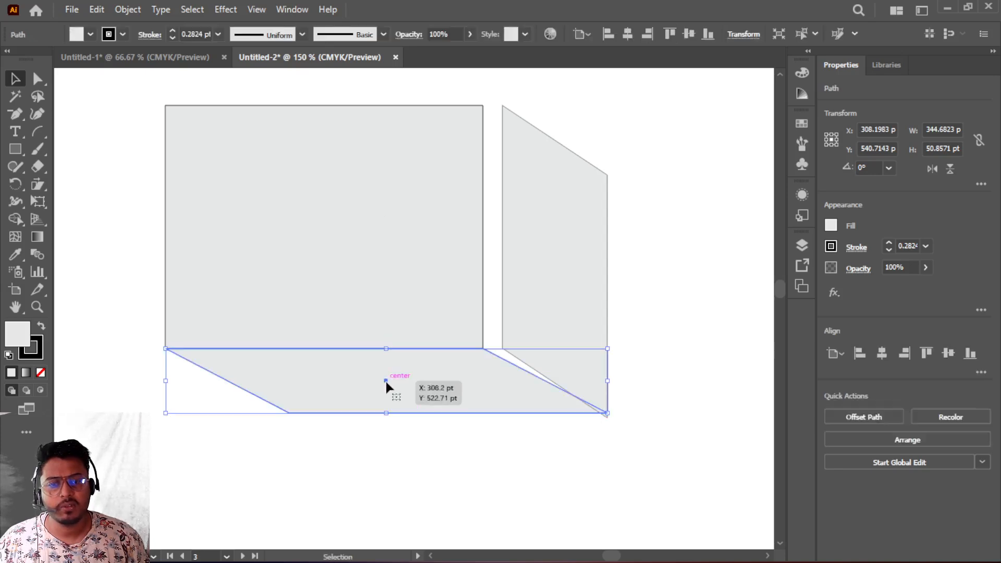
- Move the side face left so it meets the front rectangle's right edge
{"action": "left_click", "coordinate": [556, 255]}
{"action": "left_click_drag", "start_coordinate": [558, 265], "coordinate": [534, 265]}
{"action": "left_click", "coordinate": [657, 296]}
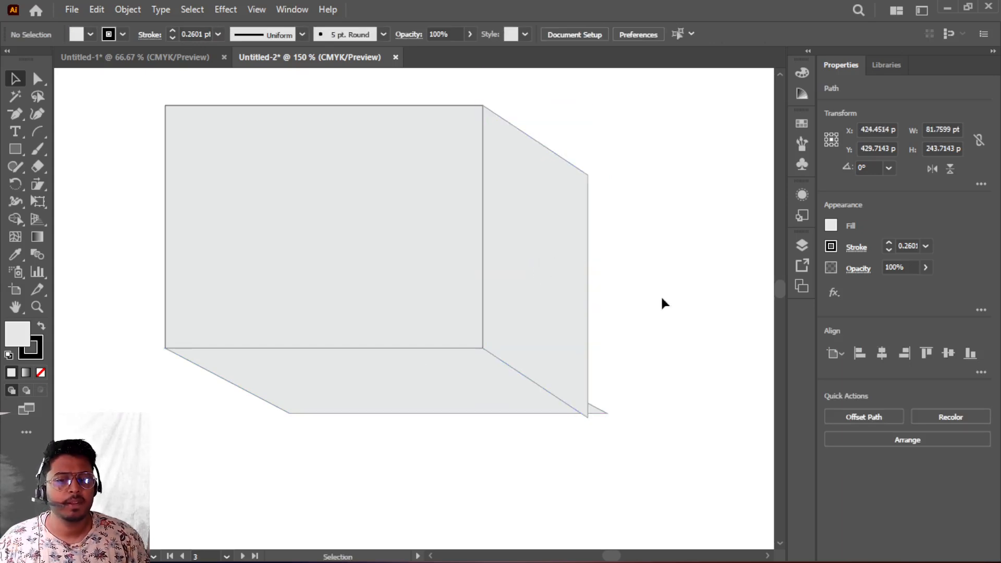
- Move the floor's outer bottom corner onto the side face's bottom corner
{"action": "scroll", "coordinate": [631, 444], "scroll_direction": "up", "scroll_amount": 1}
{"action": "scroll", "coordinate": [631, 444], "scroll_direction": "down", "scroll_amount": 1}
{"action": "scroll", "coordinate": [608, 449], "scroll_direction": "up", "scroll_amount": 2}
{"action": "scroll", "coordinate": [607, 453], "scroll_direction": "up", "scroll_amount": 1}
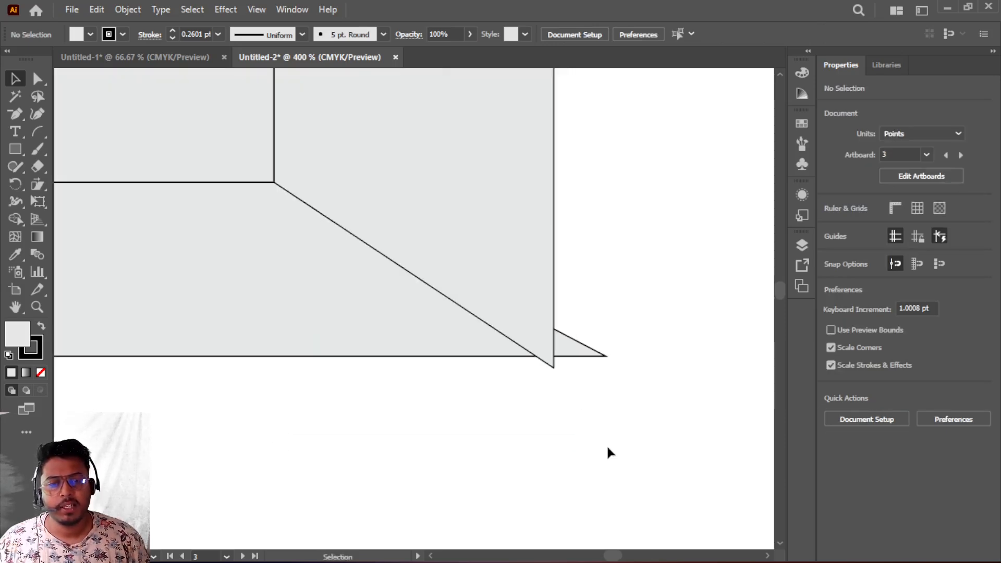
{"action": "left_click", "coordinate": [38, 78]}
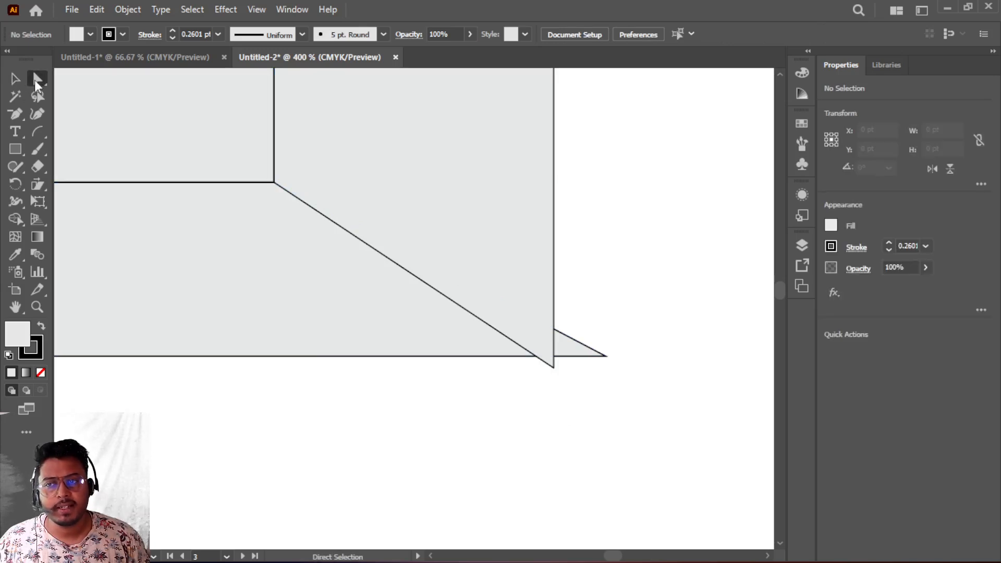
{"action": "left_click_drag", "start_coordinate": [570, 309], "coordinate": [640, 420]}
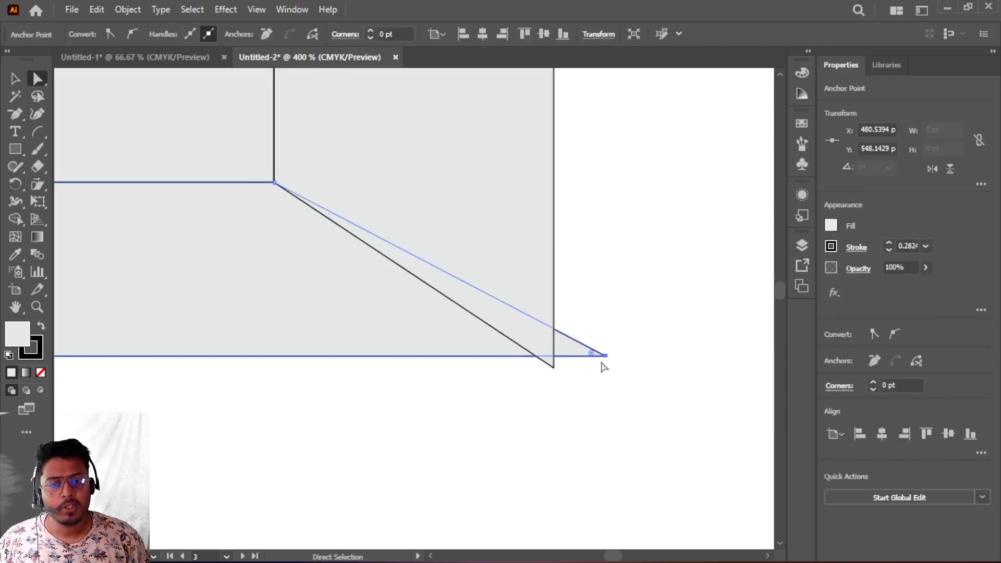
{"action": "left_click_drag", "start_coordinate": [606, 357], "coordinate": [554, 369]}
{"action": "left_click", "coordinate": [643, 368]}
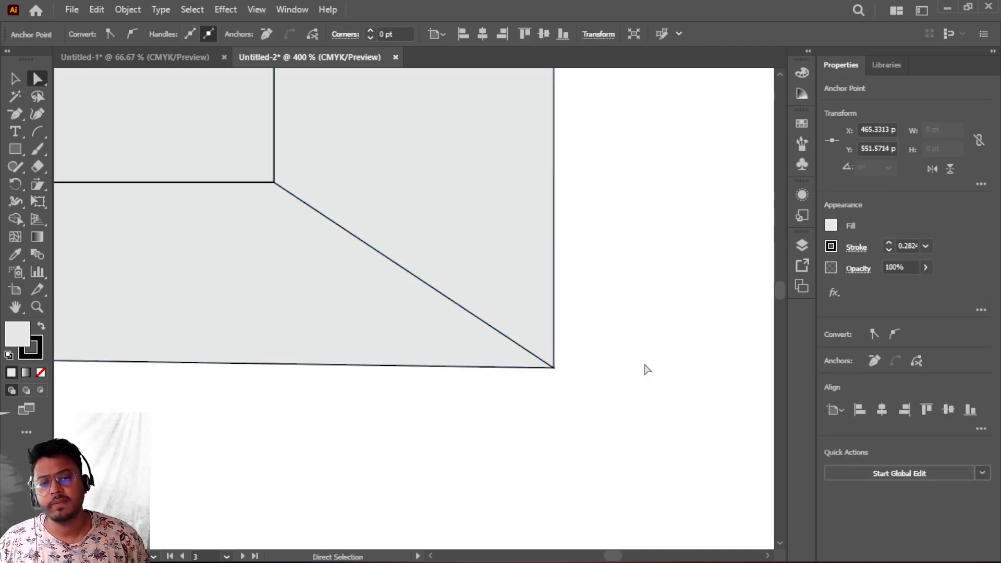
- Fill the side face with a medium grey swatch
{"action": "scroll", "coordinate": [644, 368], "scroll_direction": "down", "scroll_amount": 4}
{"action": "scroll", "coordinate": [645, 366], "scroll_direction": "up", "scroll_amount": 2}
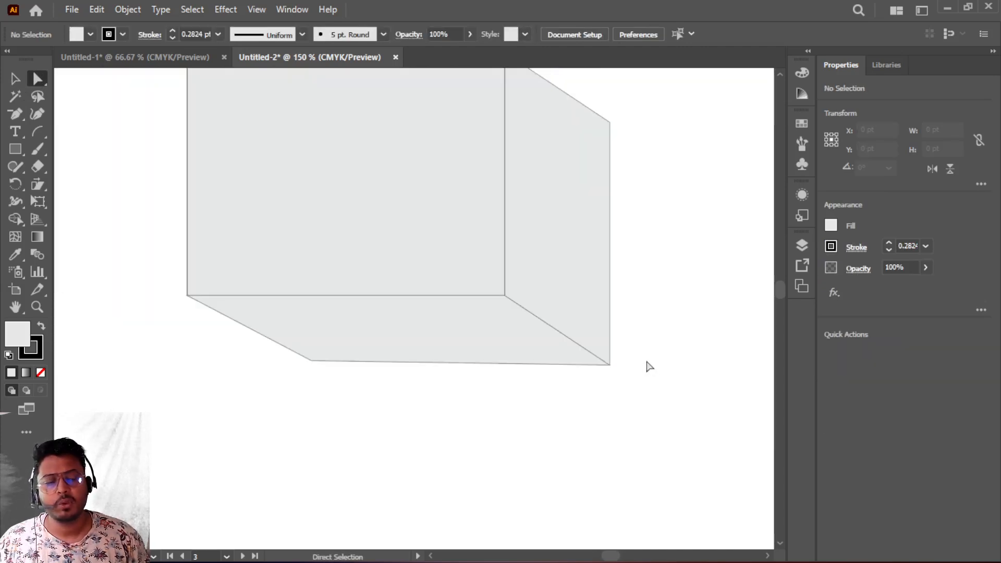
{"action": "scroll", "coordinate": [646, 364], "scroll_direction": "up", "scroll_amount": 3}
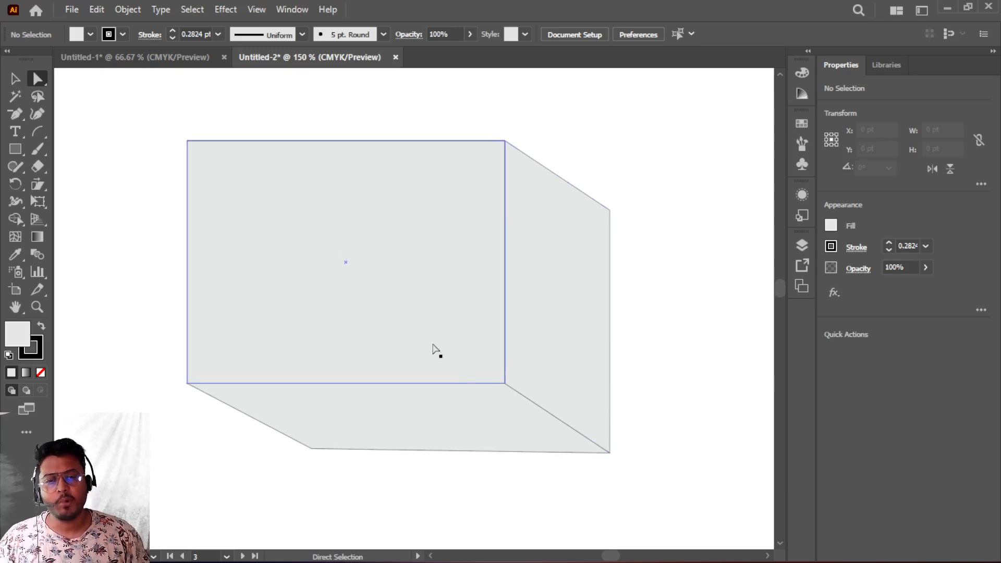
{"action": "left_click", "coordinate": [545, 276]}
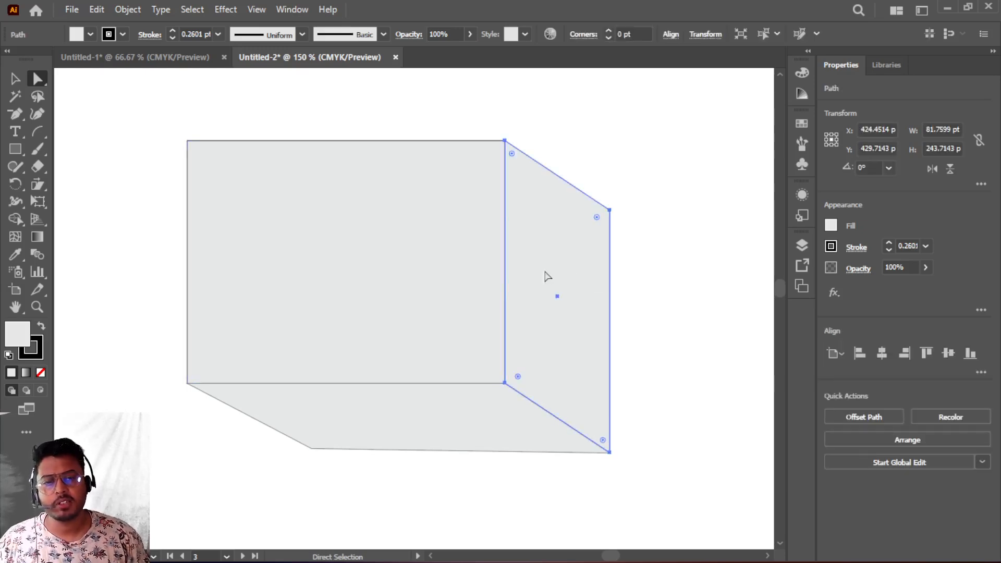
{"action": "left_click", "coordinate": [91, 35]}
{"action": "left_click", "coordinate": [82, 102]}
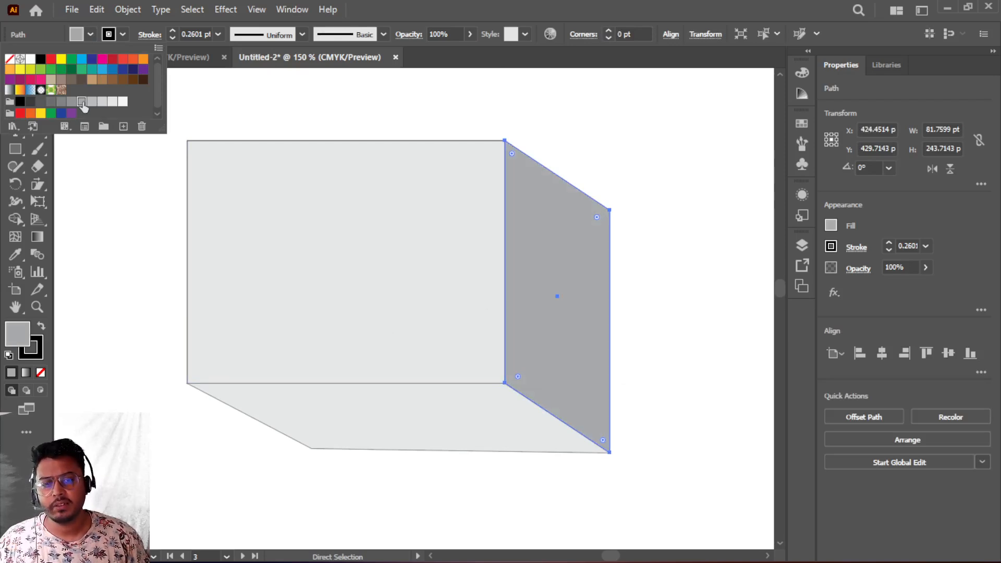
- Fill the bottom face with the same medium grey swatch
{"action": "left_click", "coordinate": [386, 434]}
{"action": "left_click", "coordinate": [385, 433]}
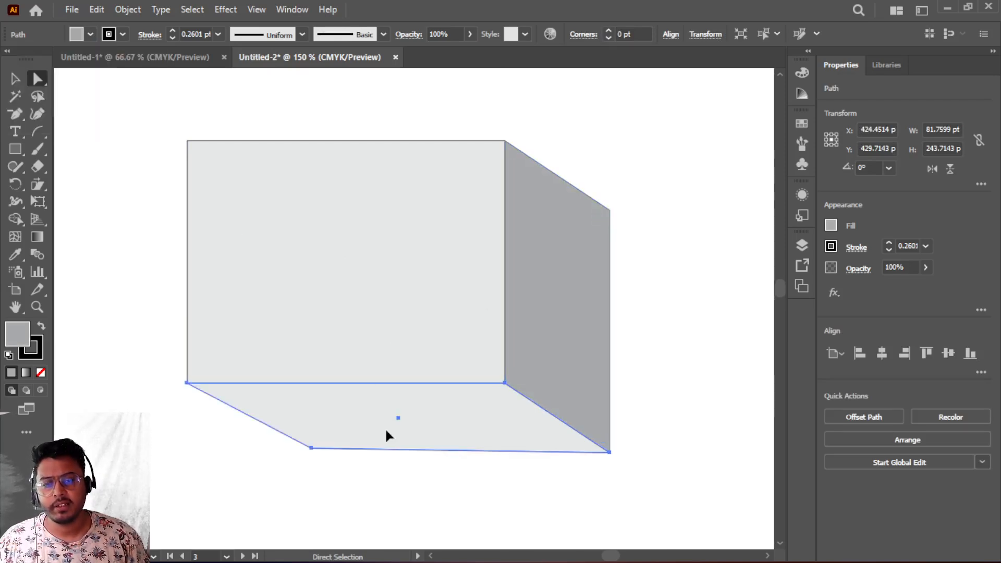
{"action": "left_click", "coordinate": [91, 35]}
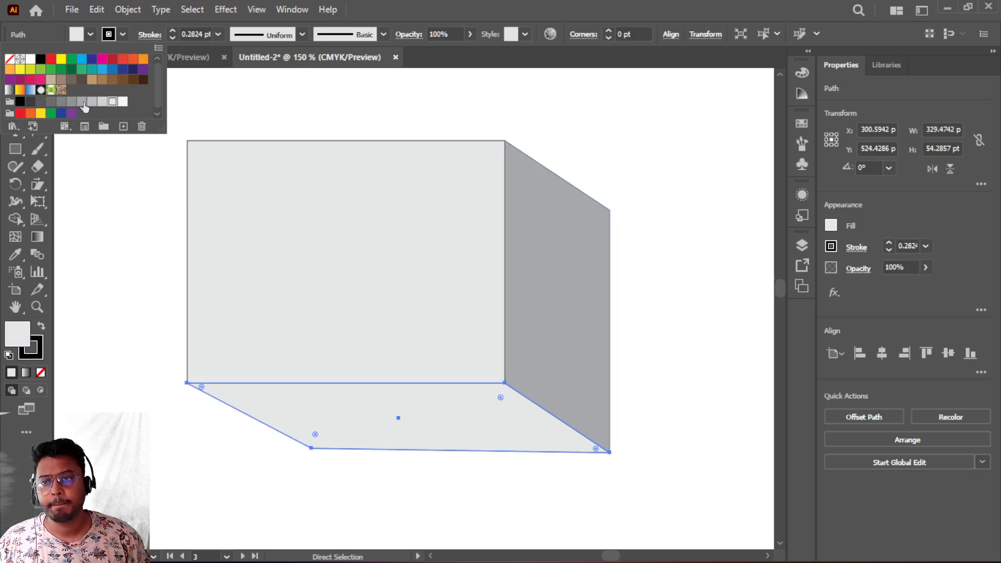
{"action": "left_click", "coordinate": [82, 102]}
{"action": "left_click", "coordinate": [688, 194]}
- Add a text object reading 3D on the front face of the box
{"action": "scroll", "coordinate": [676, 380], "scroll_direction": "up", "scroll_amount": 2}
{"action": "left_click", "coordinate": [268, 340]}
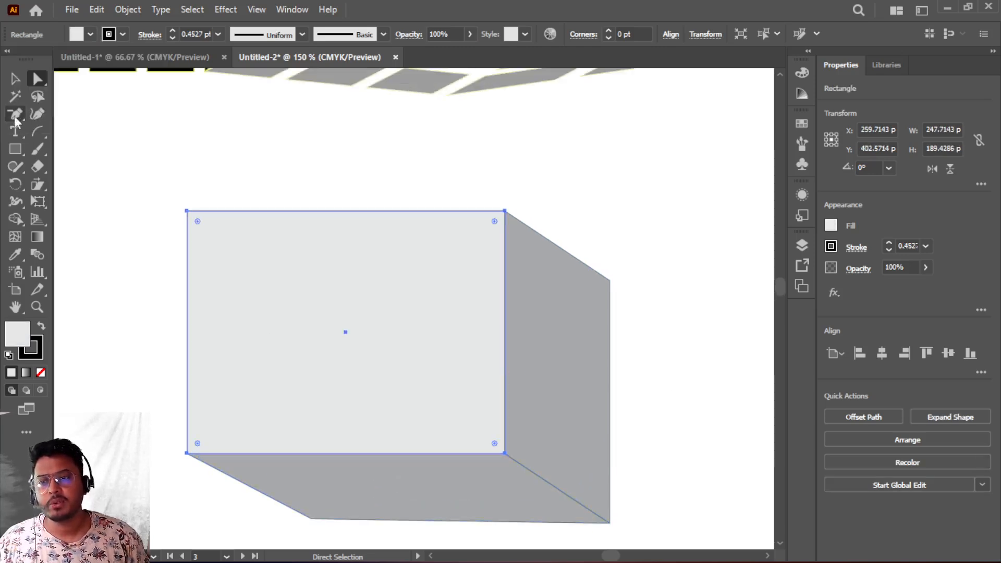
{"action": "left_click", "coordinate": [16, 132]}
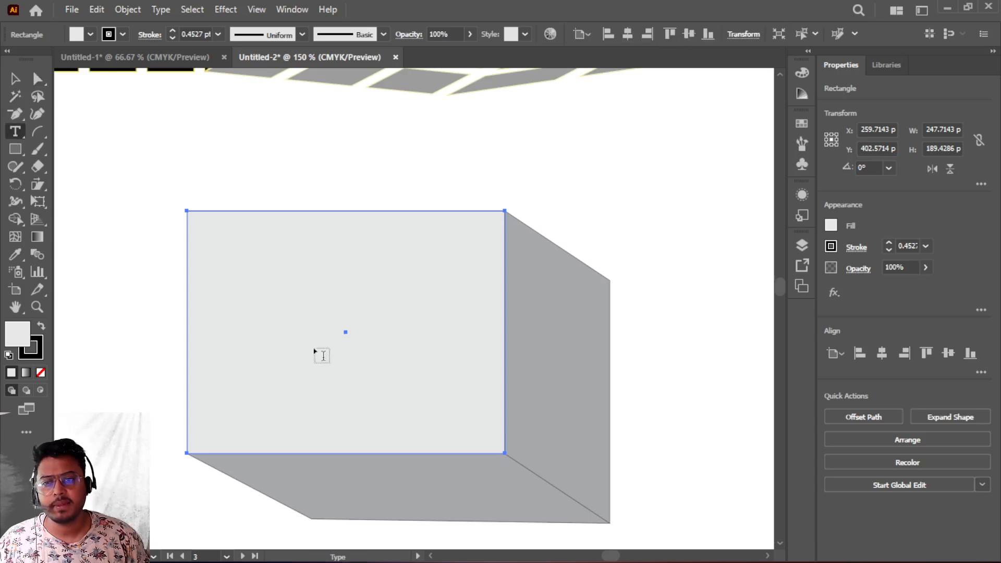
{"action": "left_click", "coordinate": [258, 312]}
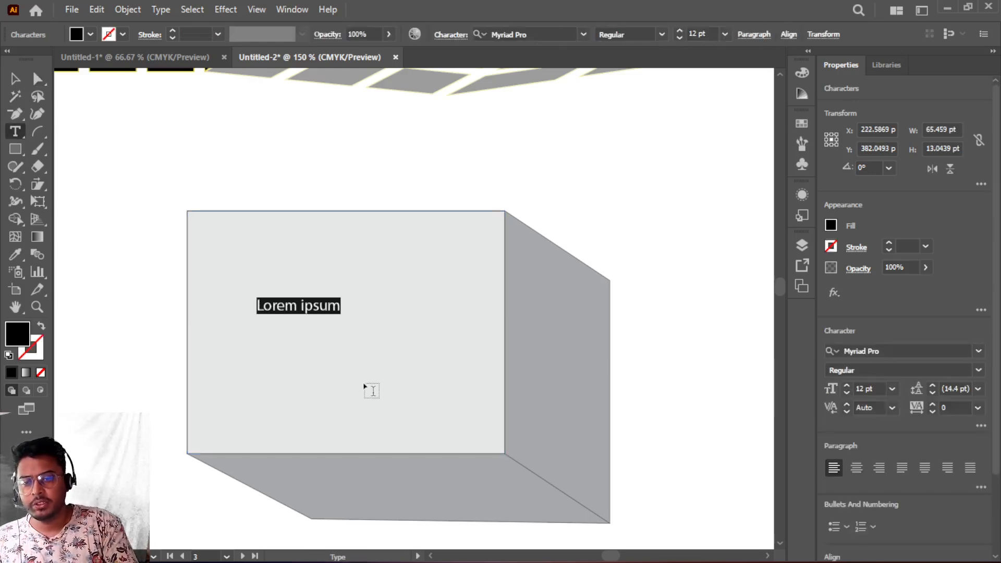
{"action": "type", "text": "d"}
{"action": "key", "text": "BackSpace"}
{"action": "type", "text": "3D"}
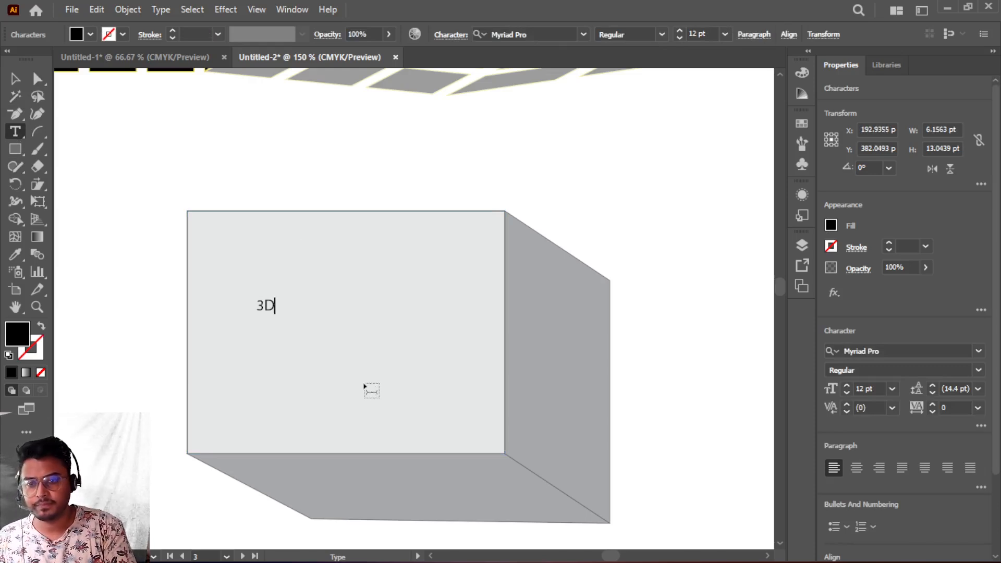
- Scale the 3D text up to fill most of the front face
{"action": "left_click", "coordinate": [24, 84]}
{"action": "left_click_drag", "start_coordinate": [275, 314], "coordinate": [420, 404]}
{"action": "left_click", "coordinate": [661, 296]}
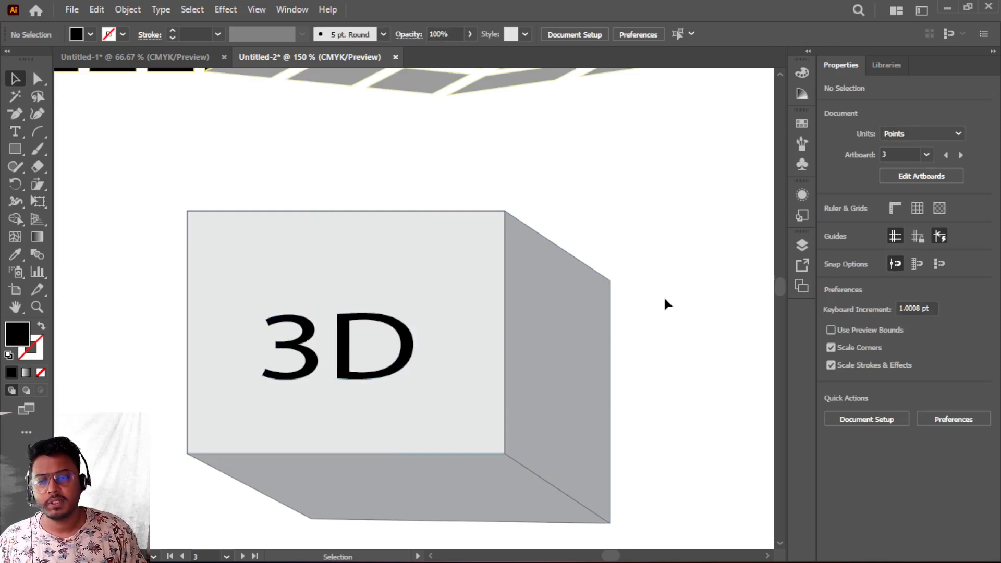
{"action": "scroll", "coordinate": [664, 296], "scroll_direction": "down", "scroll_amount": 1}
{"action": "scroll", "coordinate": [664, 300], "scroll_direction": "down", "scroll_amount": 1}
{"action": "scroll", "coordinate": [664, 299], "scroll_direction": "up", "scroll_amount": 3}
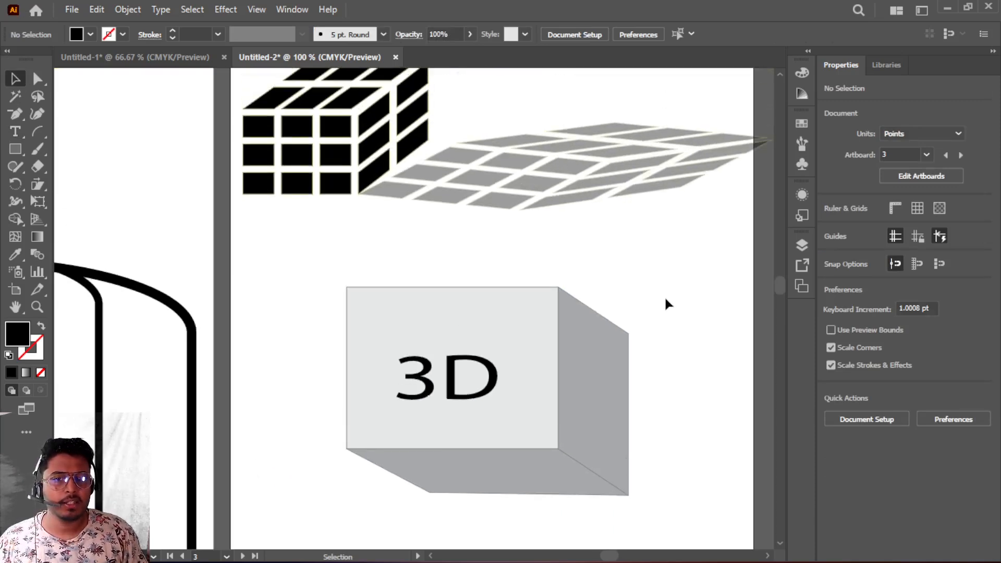
{"action": "scroll", "coordinate": [651, 299], "scroll_direction": "down", "scroll_amount": 1}
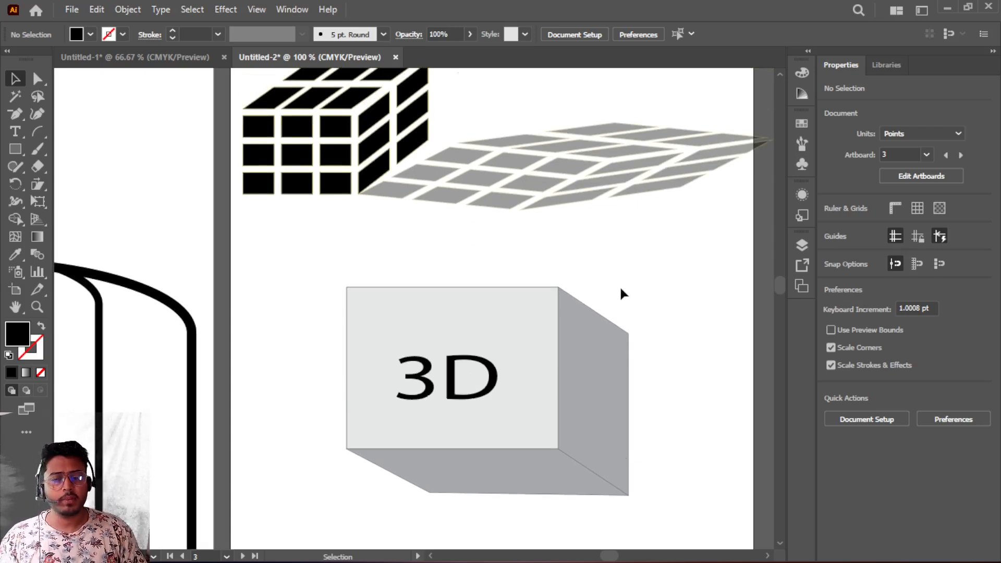
{"action": "scroll", "coordinate": [620, 289], "scroll_direction": "down", "scroll_amount": 2}
{"action": "scroll", "coordinate": [620, 289], "scroll_direction": "up", "scroll_amount": 3}
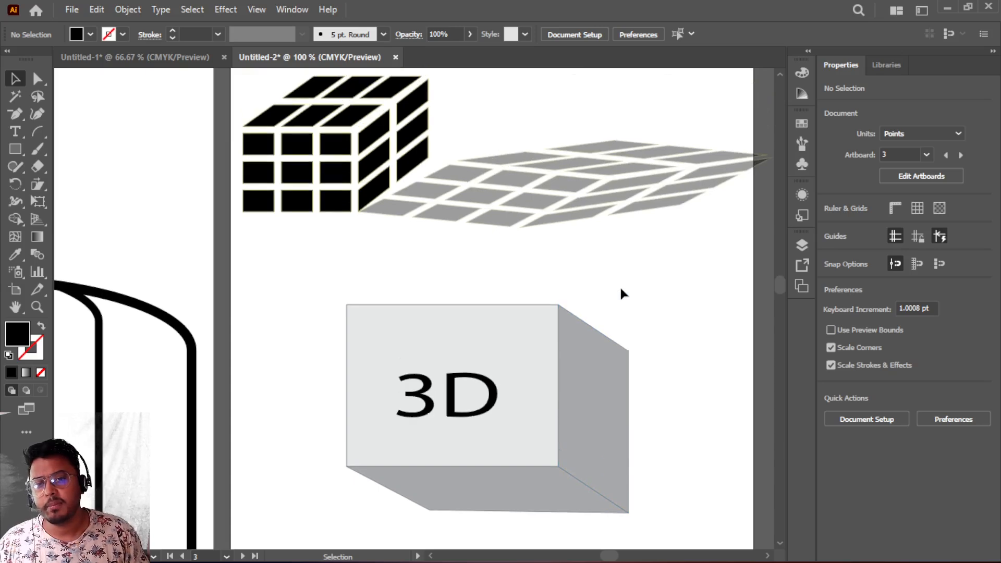
{"action": "scroll", "coordinate": [619, 286], "scroll_direction": "down", "scroll_amount": 6}
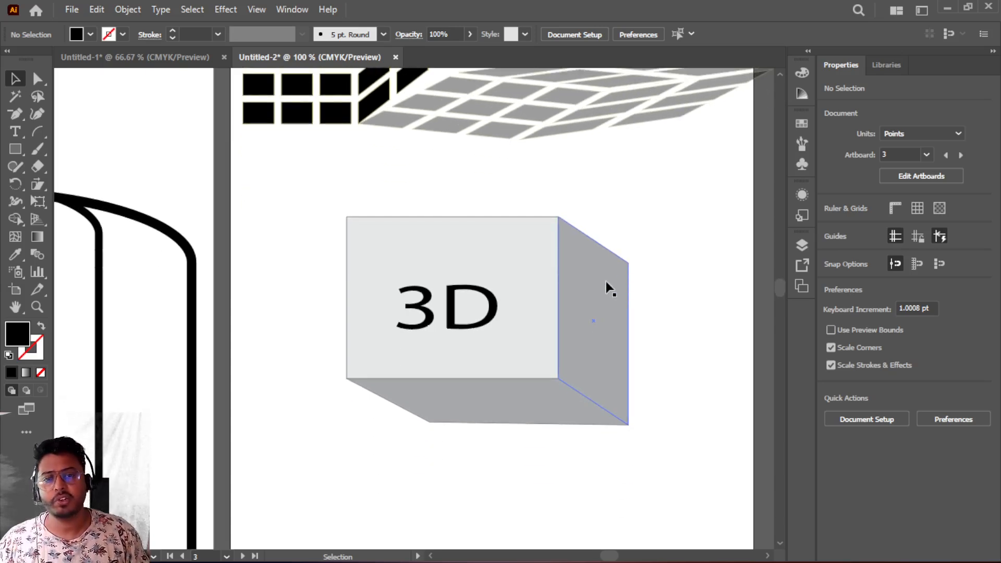
{"action": "scroll", "coordinate": [601, 283], "scroll_direction": "down", "scroll_amount": 6}
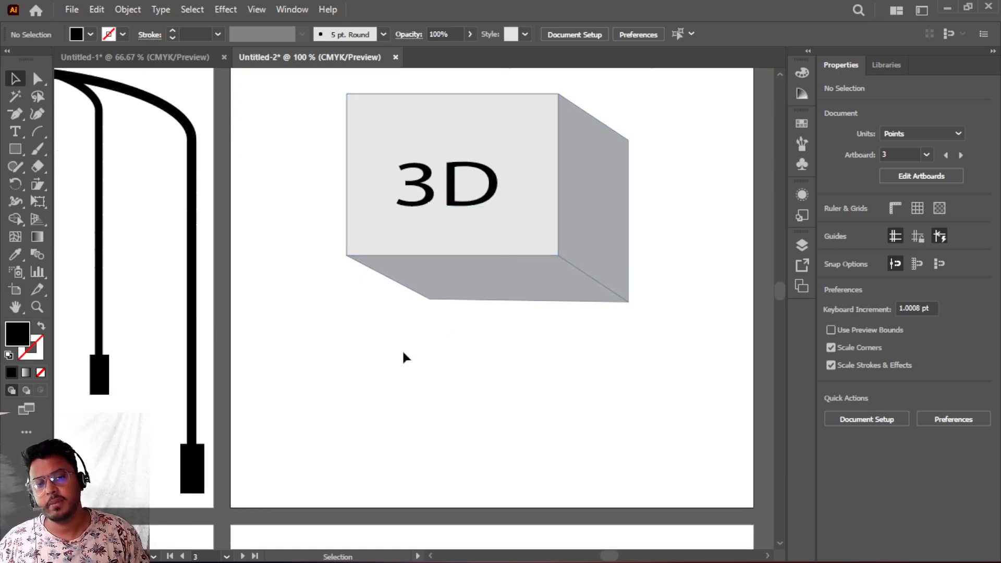
{"action": "scroll", "coordinate": [402, 349], "scroll_direction": "down", "scroll_amount": 2}
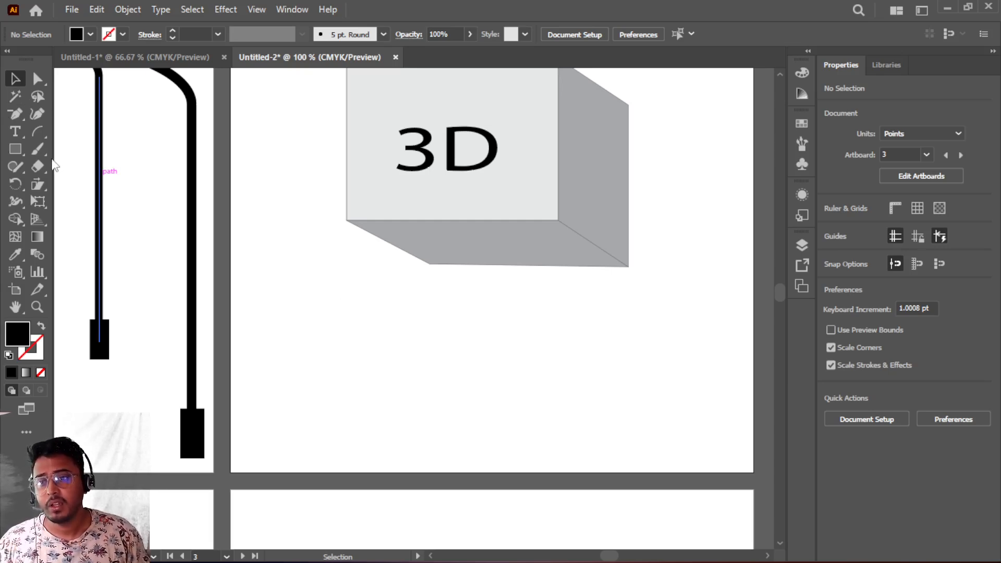
{"action": "left_click", "coordinate": [38, 184]}
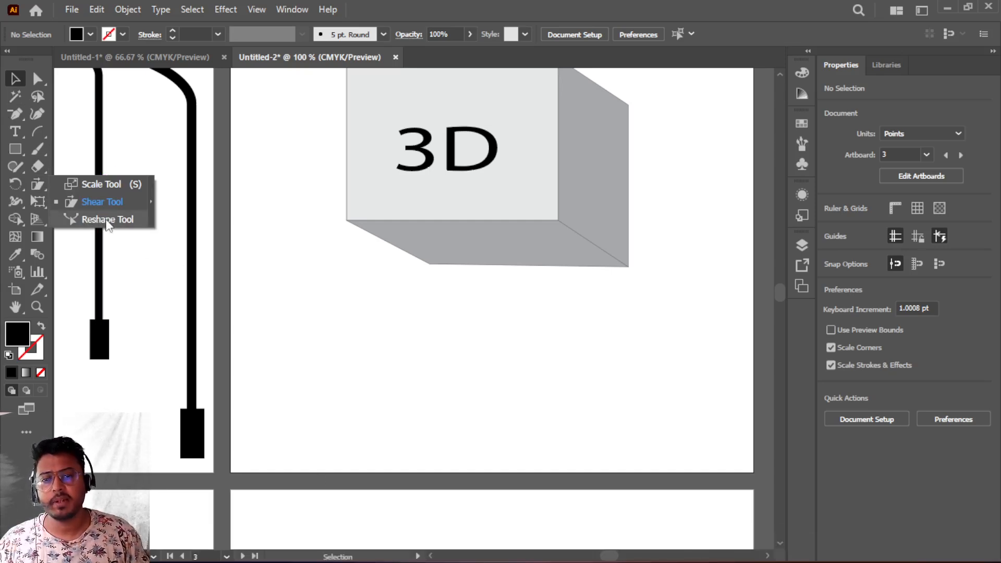
{"action": "scroll", "coordinate": [344, 293], "scroll_direction": "down", "scroll_amount": 5}
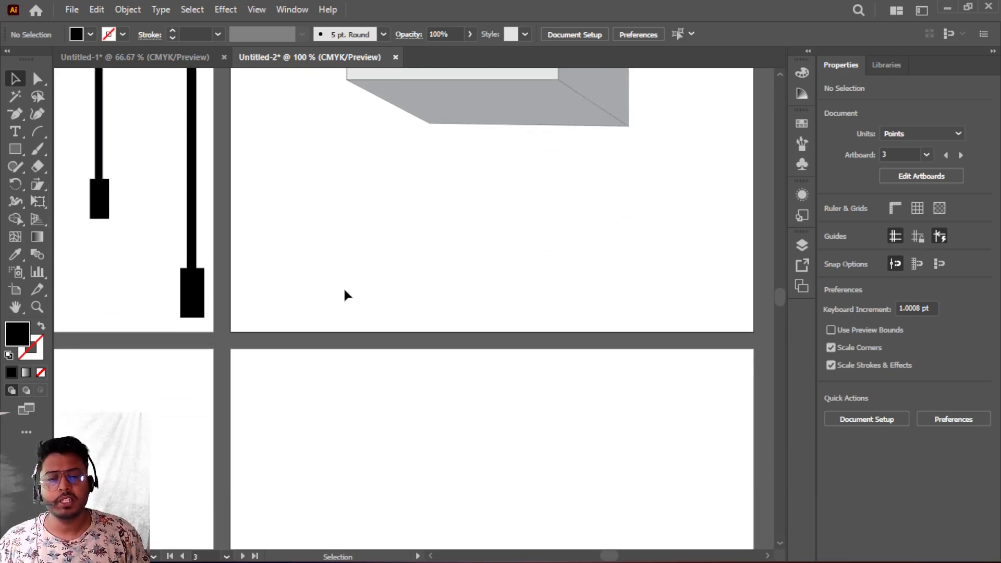
- Draw a horizontal straight line about 470 pt long on the empty artboard and set its stroke weight to 4 pt
{"action": "key", "text": "space"}
{"action": "left_click_drag", "start_coordinate": [313, 312], "coordinate": [163, 117]}
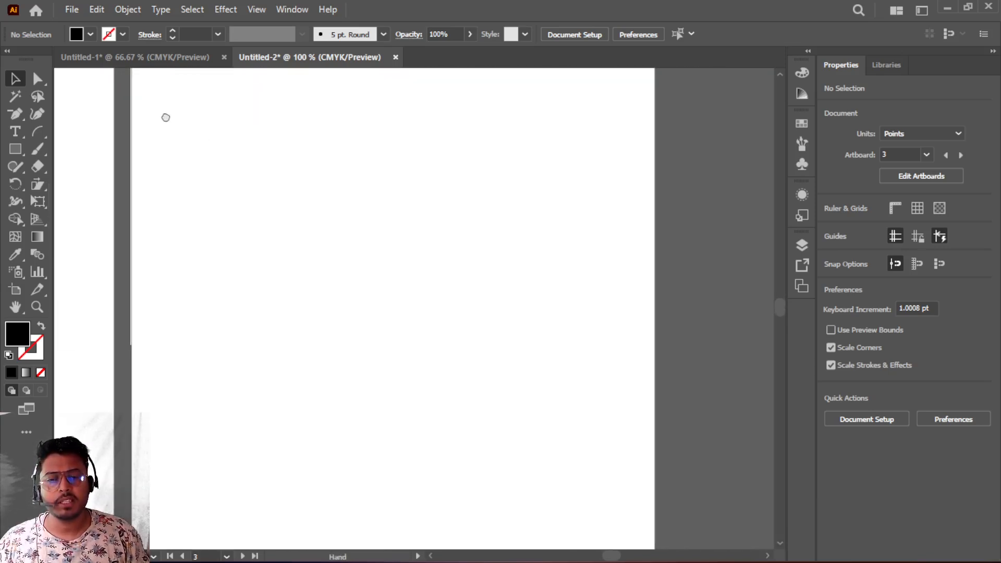
{"action": "right_click", "coordinate": [39, 126]}
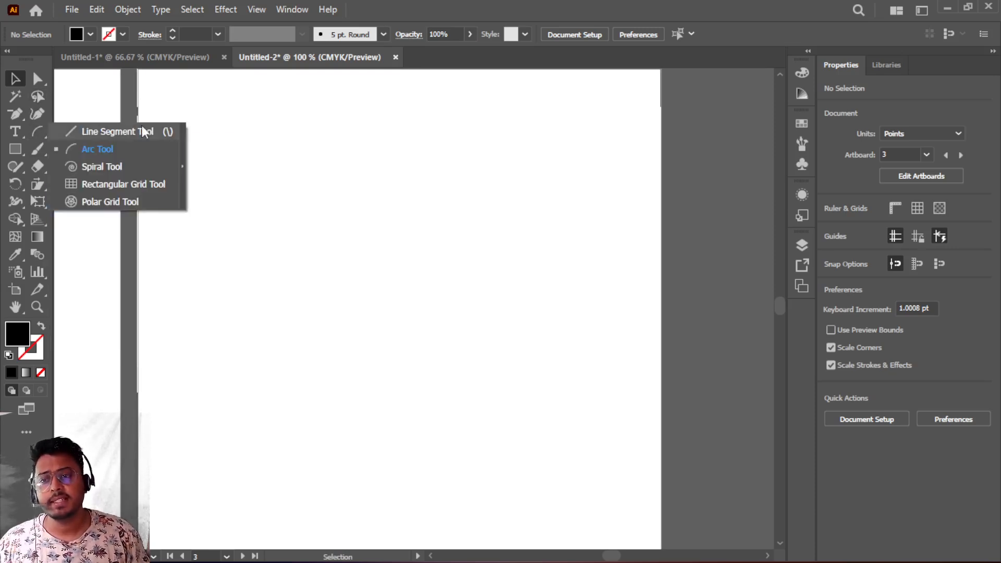
{"action": "left_click", "coordinate": [112, 133]}
{"action": "left_click_drag", "start_coordinate": [208, 194], "coordinate": [610, 193]}
{"action": "left_click", "coordinate": [172, 30]}
{"action": "left_click", "coordinate": [172, 30]}
{"action": "left_click", "coordinate": [172, 31]}
{"action": "left_click", "coordinate": [172, 30]}
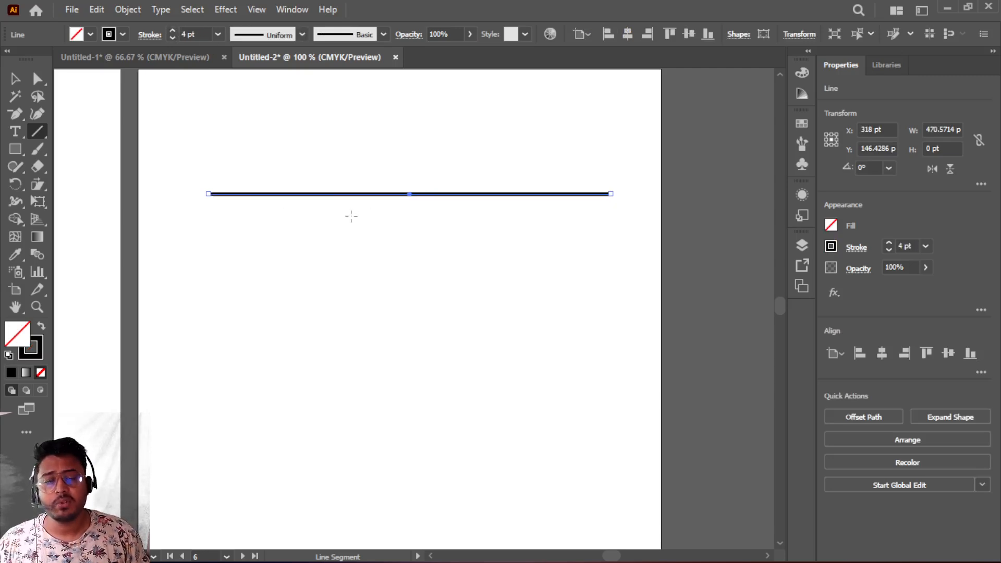
- Use the Reshape tool to pull the line's middle down into a curve, then lift its right part into an S-shaped wave
{"action": "left_click", "coordinate": [39, 184]}
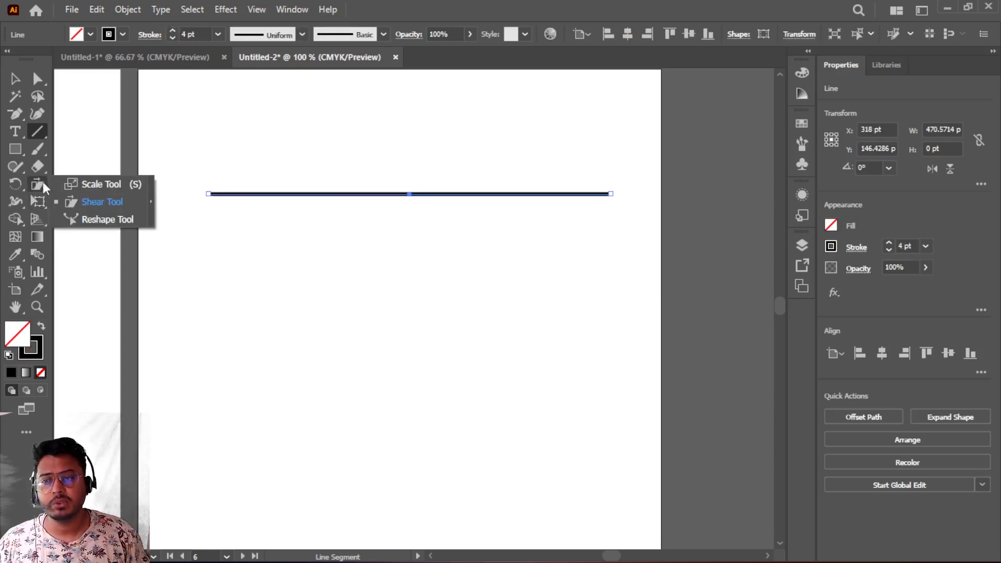
{"action": "left_click", "coordinate": [110, 220]}
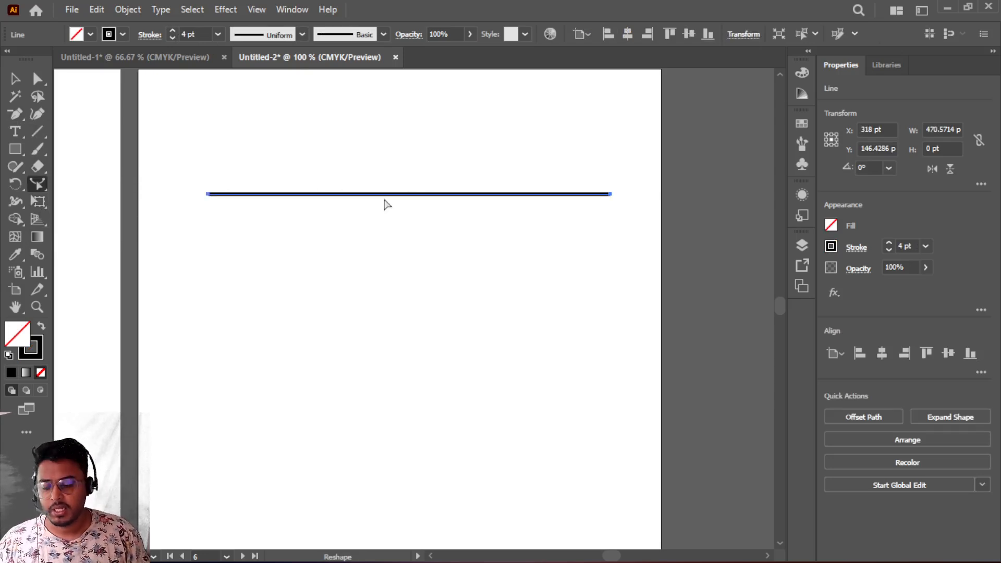
{"action": "scroll", "coordinate": [405, 201], "scroll_direction": "up", "scroll_amount": 2}
{"action": "scroll", "coordinate": [399, 194], "scroll_direction": "up", "scroll_amount": 3}
{"action": "left_click_drag", "start_coordinate": [388, 184], "coordinate": [288, 368]}
{"action": "scroll", "coordinate": [389, 307], "scroll_direction": "down", "scroll_amount": 4}
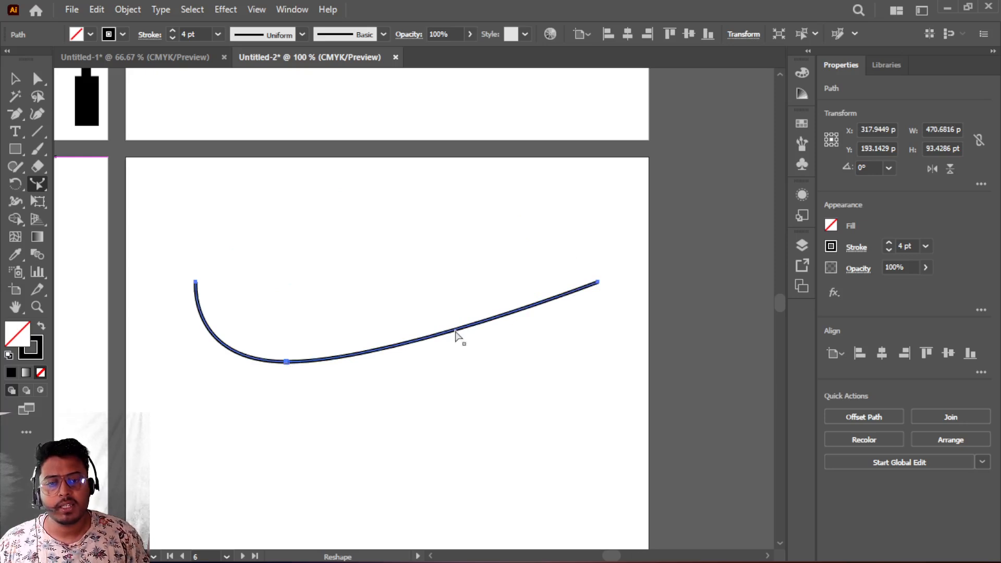
{"action": "left_click_drag", "start_coordinate": [455, 332], "coordinate": [451, 264]}
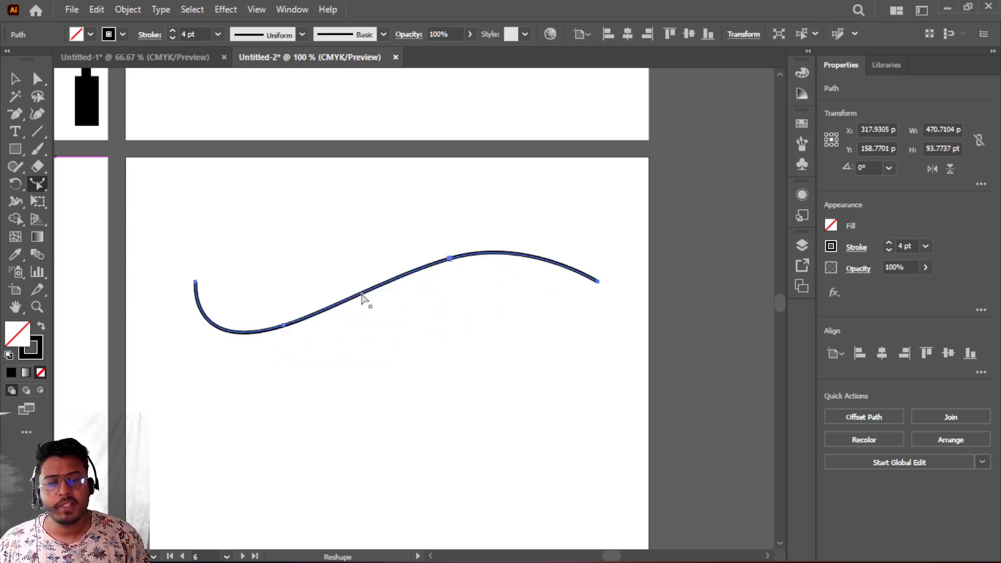
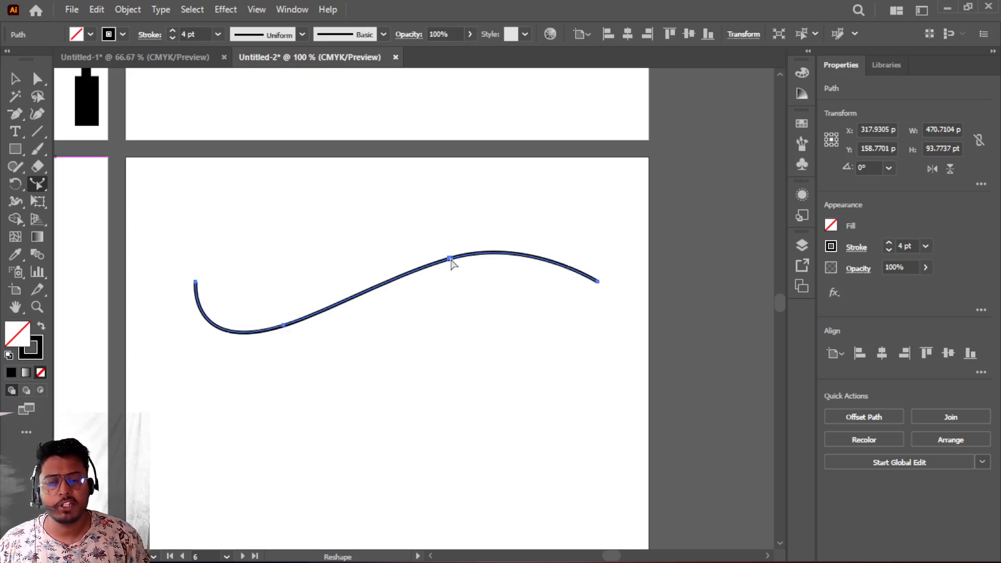
- Draw a rectangle about 319 by 233 pt below the wavy line
{"action": "scroll", "coordinate": [451, 263], "scroll_direction": "down", "scroll_amount": 5}
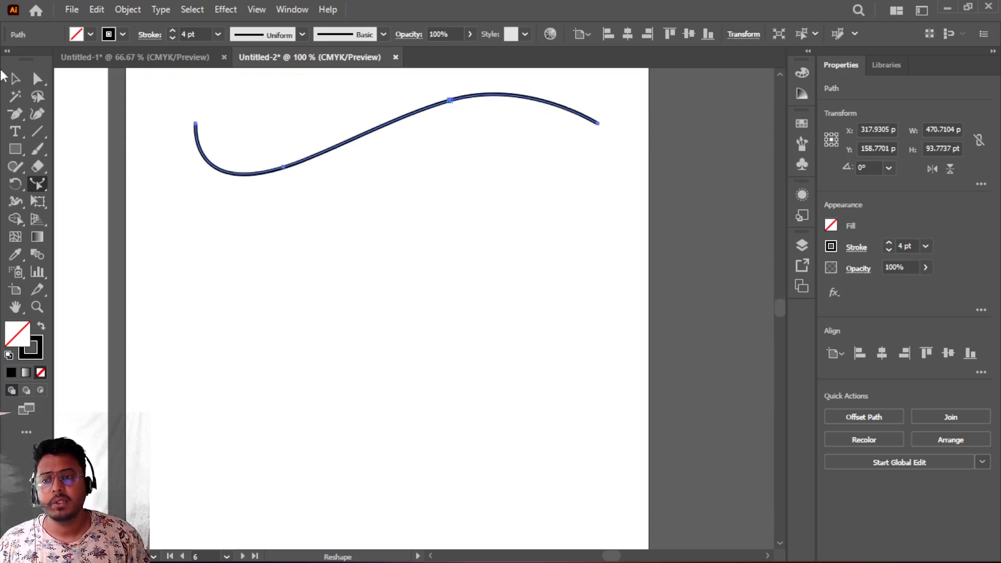
{"action": "left_click", "coordinate": [23, 149]}
{"action": "left_click_drag", "start_coordinate": [258, 225], "coordinate": [532, 423]}
{"action": "scroll", "coordinate": [494, 396], "scroll_direction": "down", "scroll_amount": 2}
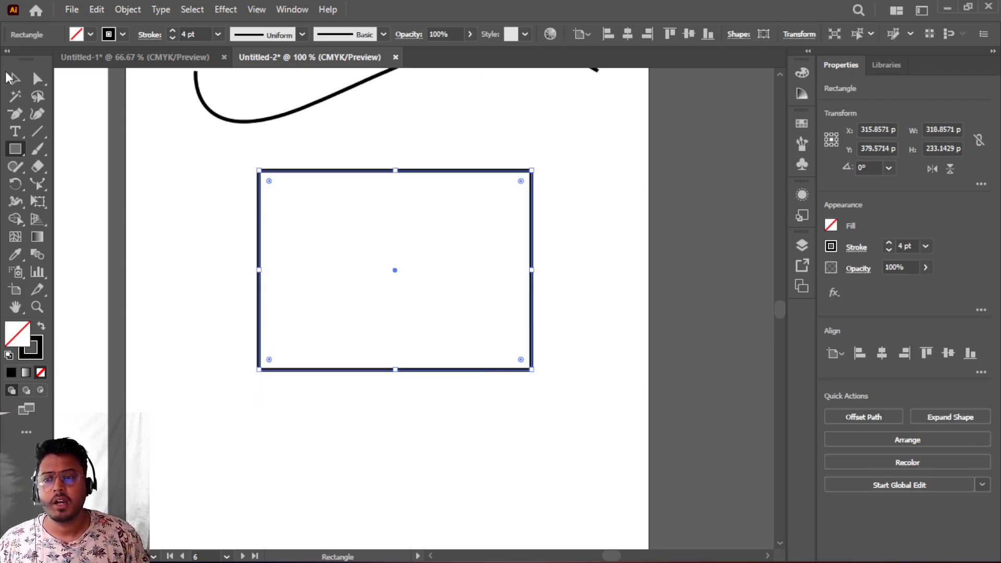
- Use the Reshape tool on the whole rectangle, nudging it left and then back right
{"action": "left_click", "coordinate": [37, 183]}
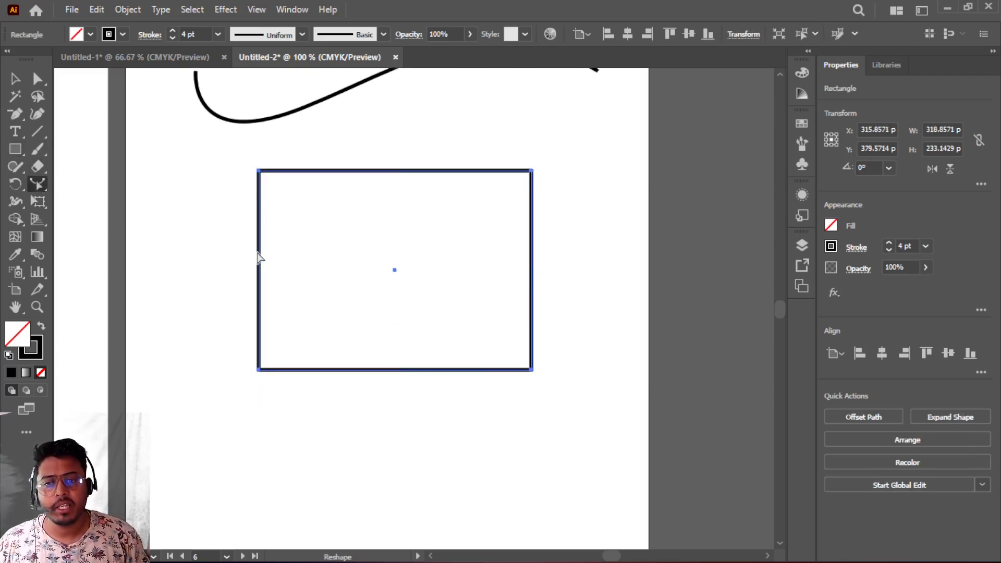
{"action": "left_click_drag", "start_coordinate": [259, 260], "coordinate": [209, 258]}
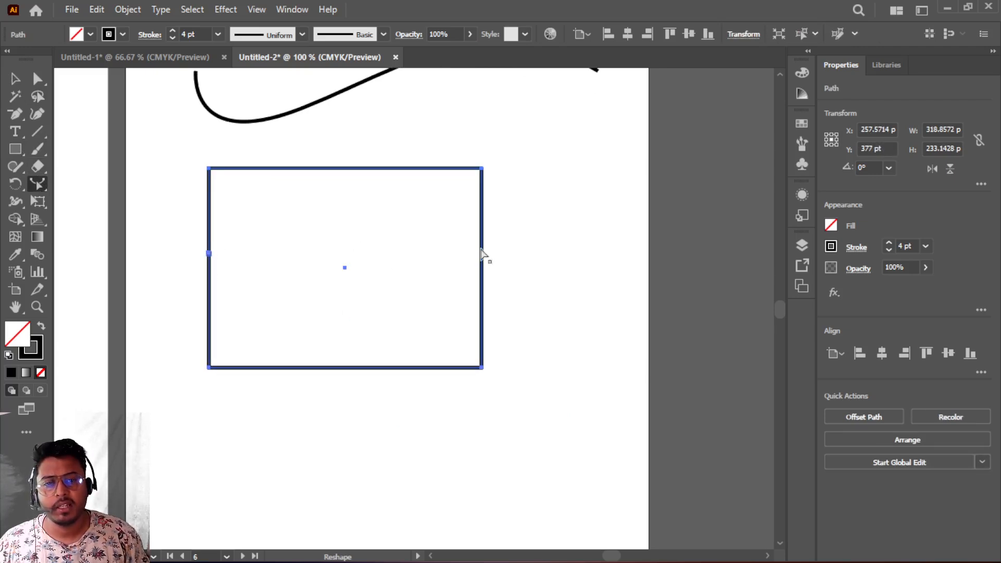
{"action": "left_click_drag", "start_coordinate": [481, 248], "coordinate": [523, 244]}
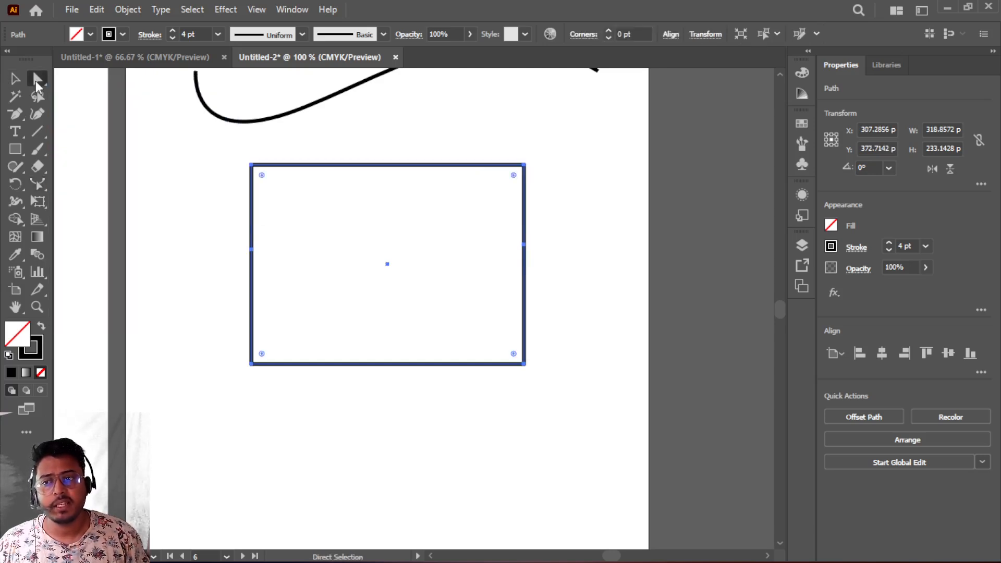
- Bow the rectangle's left edge outward and bend its right edge into an S-shaped curve
{"action": "left_click_drag", "start_coordinate": [218, 136], "coordinate": [296, 389]}
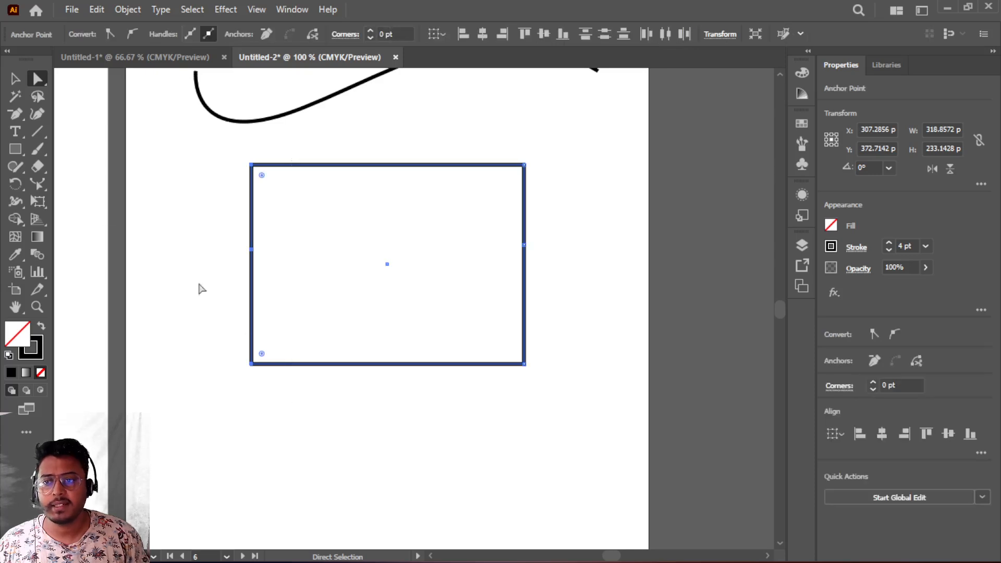
{"action": "left_click", "coordinate": [37, 184]}
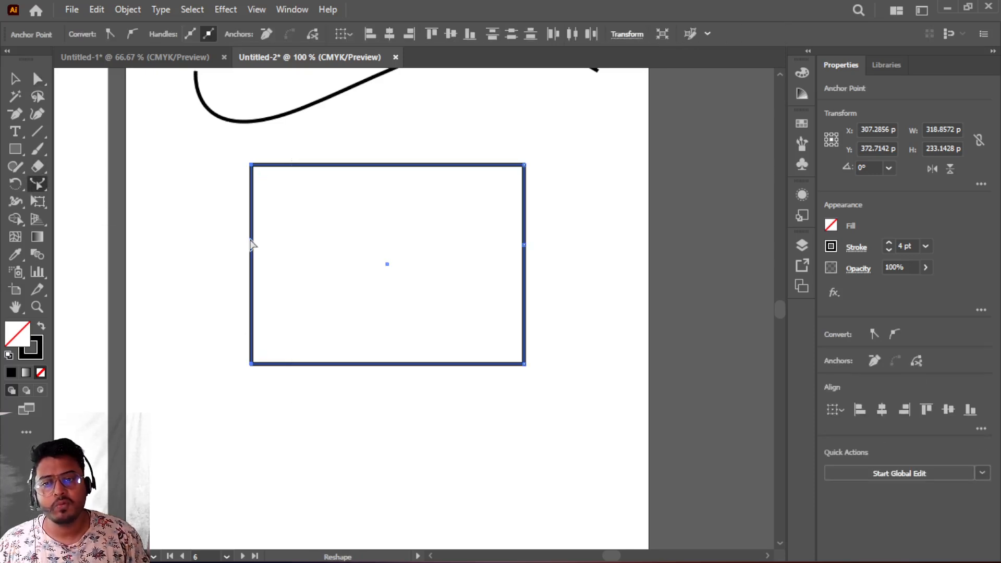
{"action": "mouse_move", "coordinate": [251, 237]}
{"action": "left_mouse_down"}
{"action": "mouse_move", "coordinate": [210, 239]}
{"action": "mouse_move", "coordinate": [260, 241]}
{"action": "left_mouse_up"}
{"action": "left_click_drag", "start_coordinate": [231, 210], "coordinate": [296, 311]}
{"action": "left_click_drag", "start_coordinate": [261, 233], "coordinate": [208, 220]}
{"action": "left_click_drag", "start_coordinate": [487, 206], "coordinate": [577, 351]}
{"action": "left_click", "coordinate": [38, 80]}
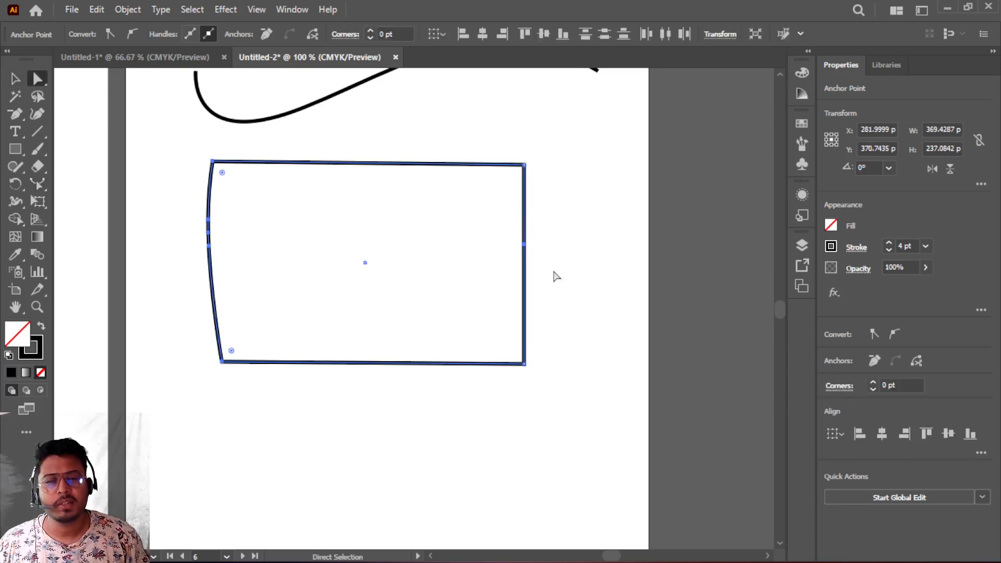
{"action": "left_click_drag", "start_coordinate": [494, 202], "coordinate": [588, 321]}
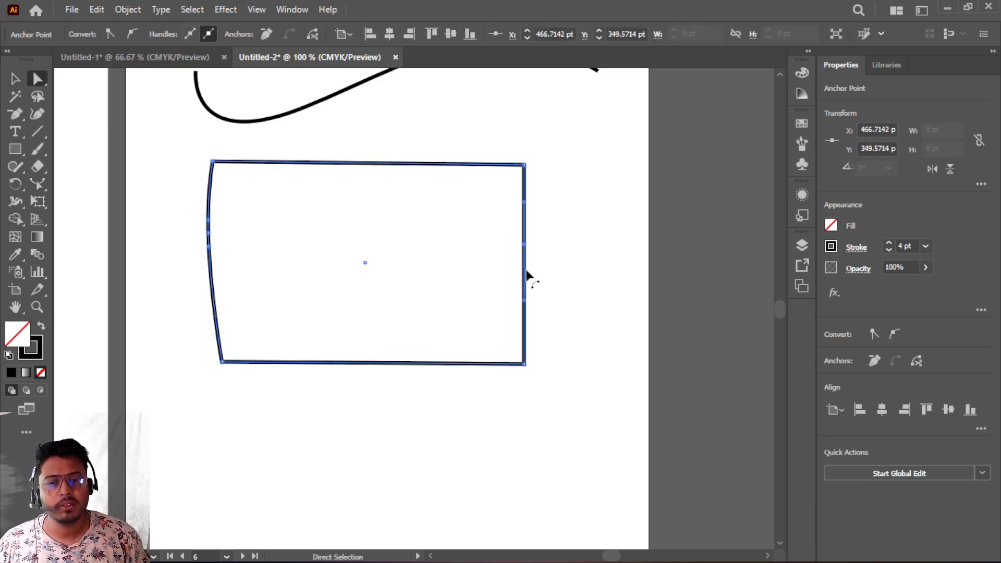
{"action": "left_click_drag", "start_coordinate": [527, 275], "coordinate": [556, 302]}
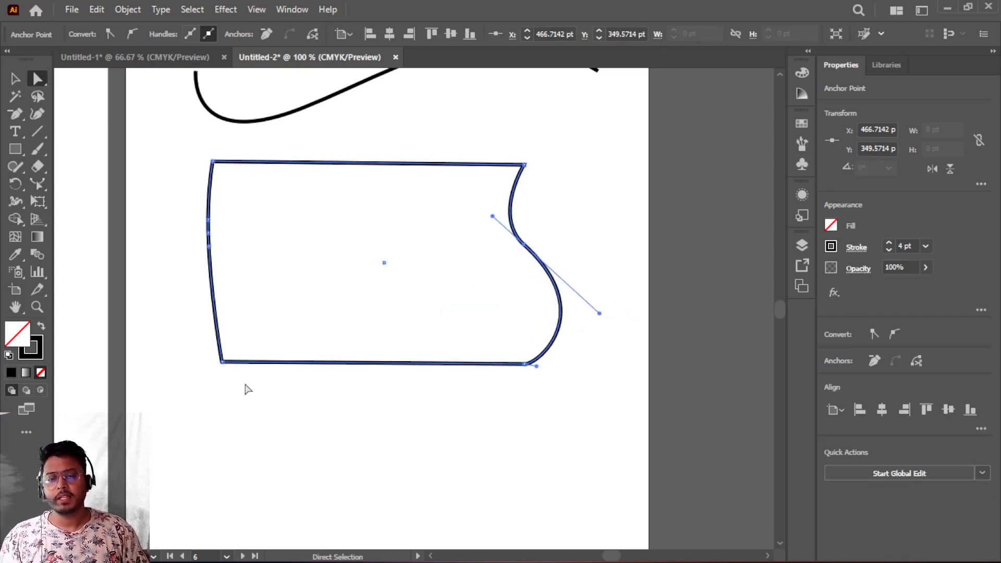
- Select the rectangle's bottom edge and reshape it into a wave with the Reshape tool
{"action": "scroll", "coordinate": [248, 389], "scroll_direction": "down", "scroll_amount": 3}
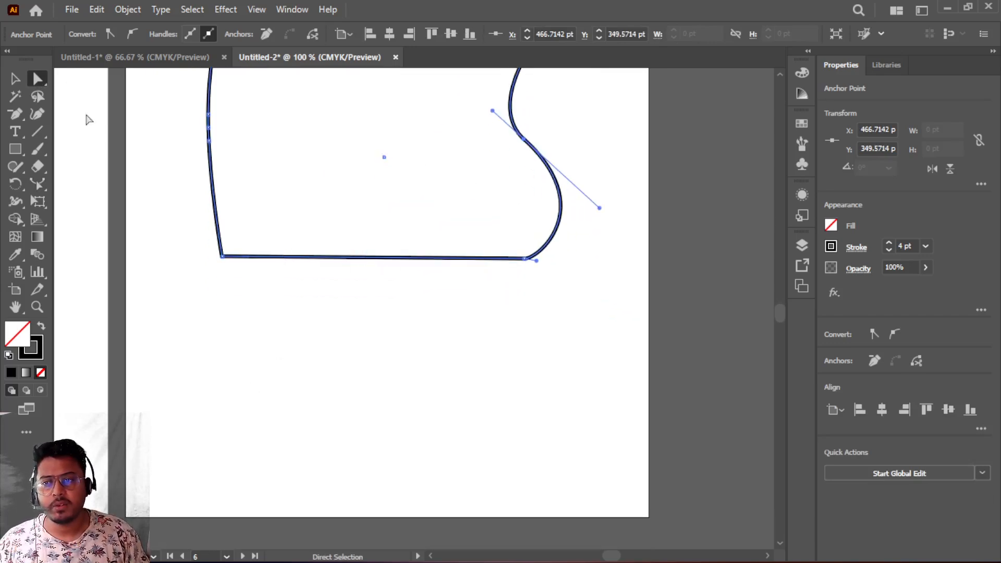
{"action": "left_click_drag", "start_coordinate": [262, 199], "coordinate": [514, 324]}
{"action": "left_click_drag", "start_coordinate": [263, 217], "coordinate": [469, 324]}
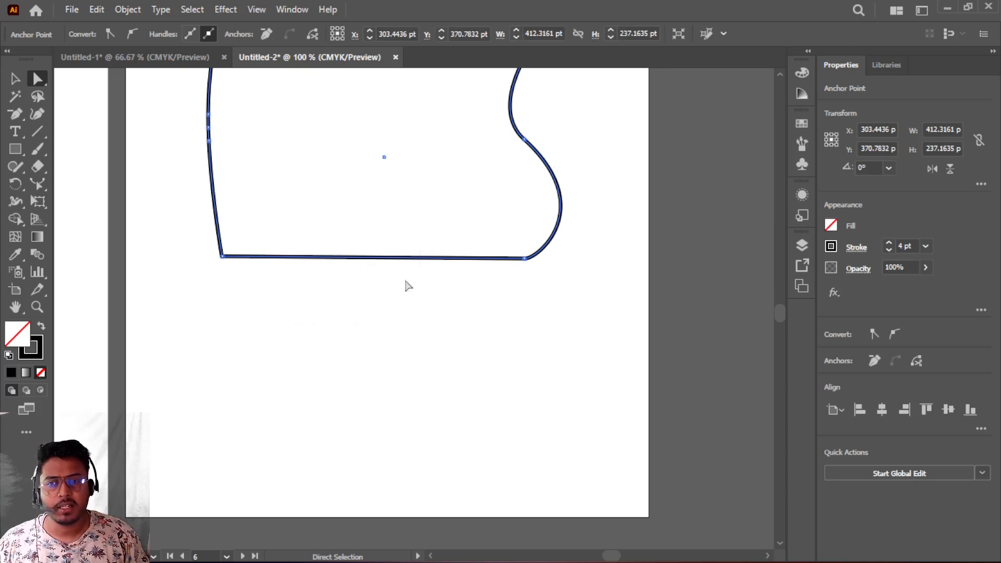
{"action": "left_click", "coordinate": [39, 183]}
{"action": "left_click_drag", "start_coordinate": [364, 258], "coordinate": [365, 216]}
{"action": "left_click_drag", "start_coordinate": [463, 240], "coordinate": [456, 282]}
{"action": "scroll", "coordinate": [328, 317], "scroll_direction": "up", "scroll_amount": 3}
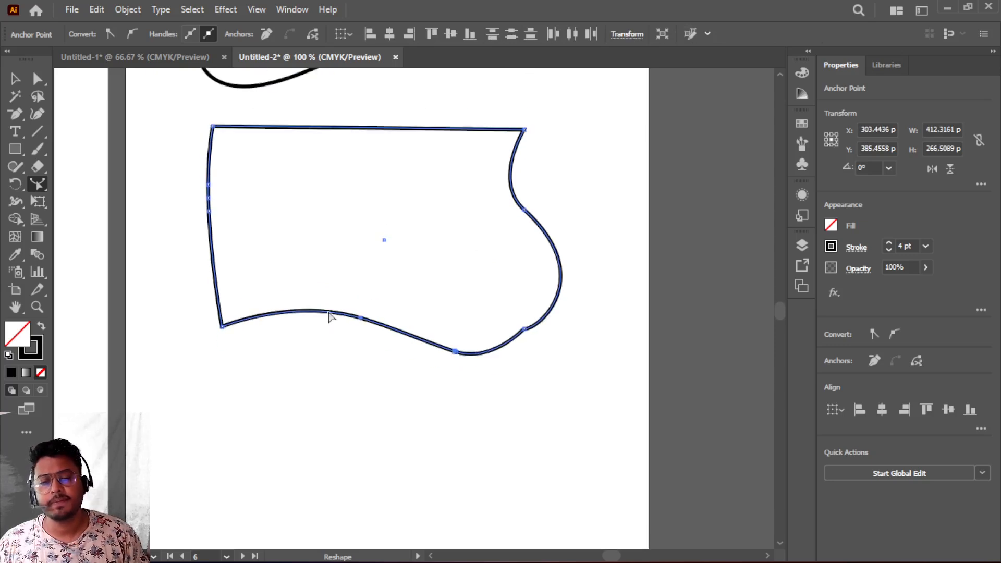
{"action": "scroll", "coordinate": [328, 317], "scroll_direction": "down", "scroll_amount": 2}
{"action": "left_click", "coordinate": [36, 188]}
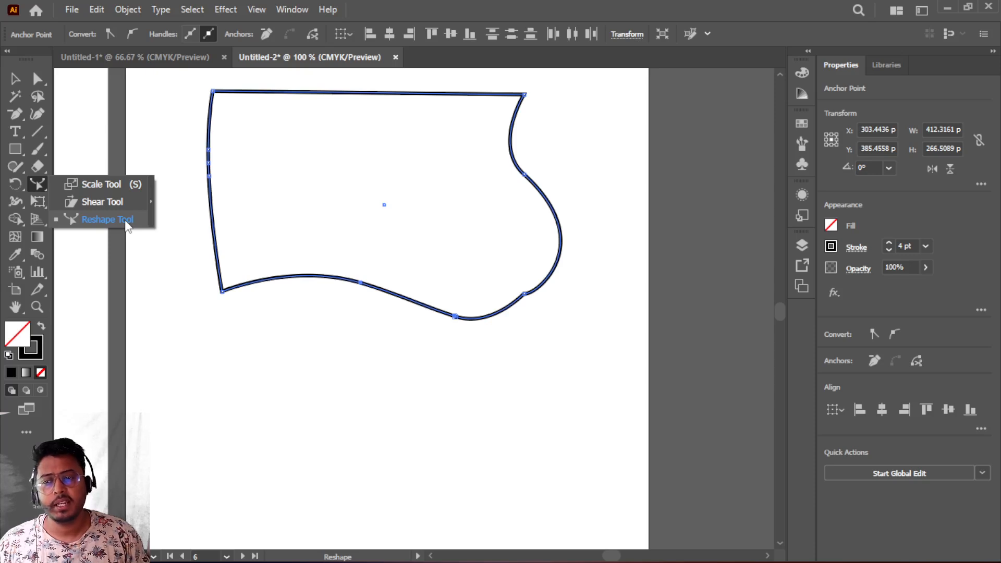
{"action": "left_click", "coordinate": [327, 280]}
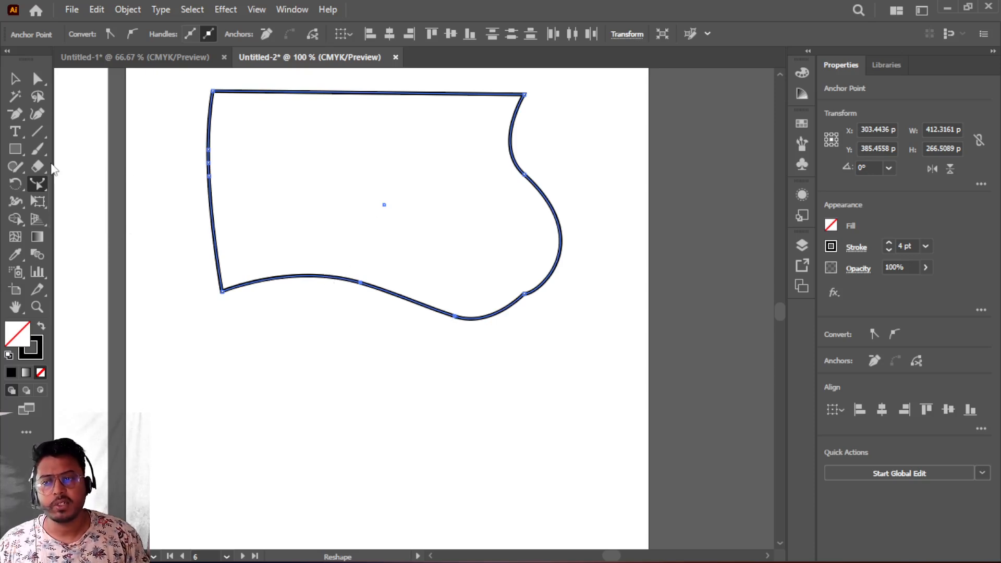
- Add point text with the presenter's name below the wavy shape
{"action": "left_click", "coordinate": [15, 132]}
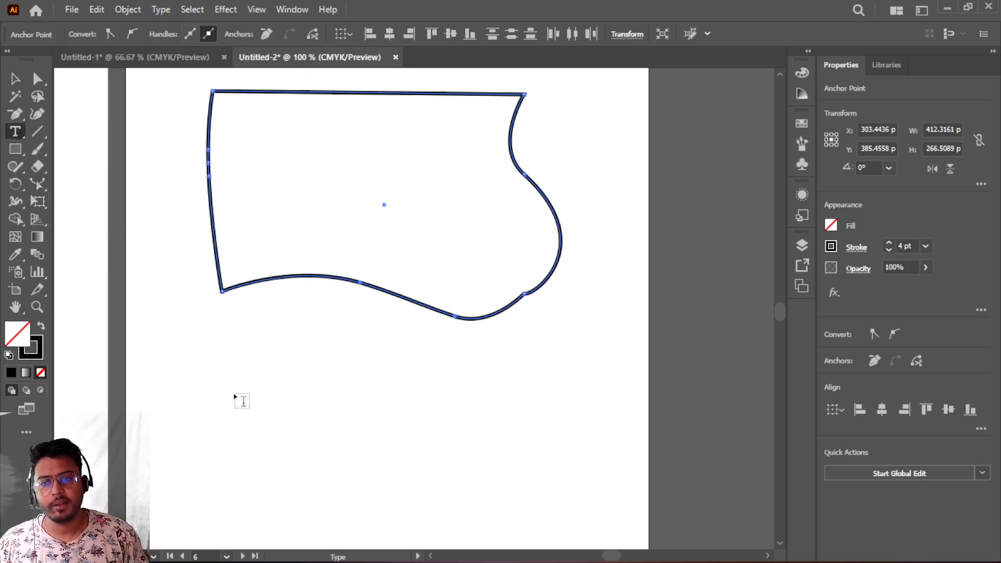
{"action": "left_click", "coordinate": [198, 392]}
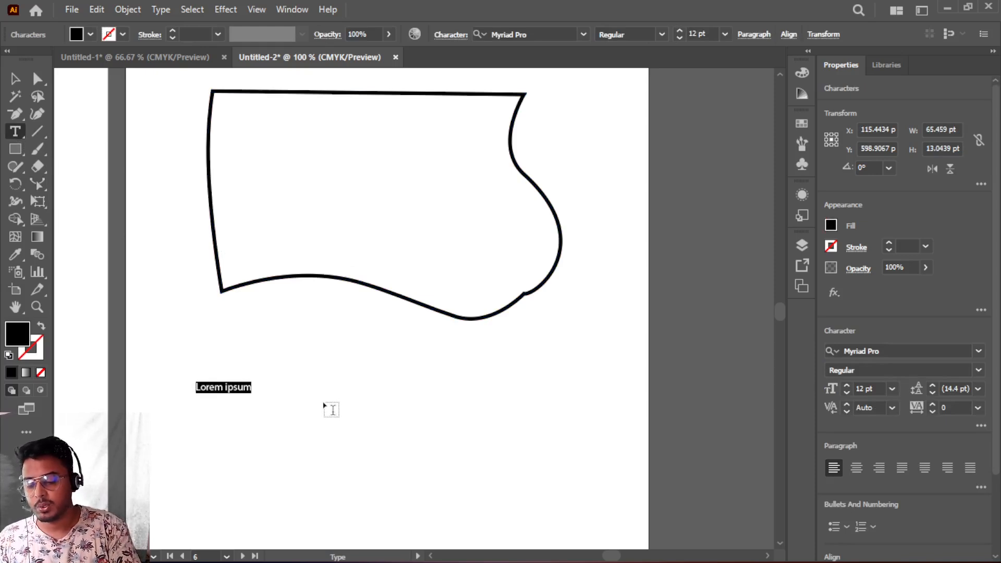
{"action": "type", "text": "DEEPAK"}
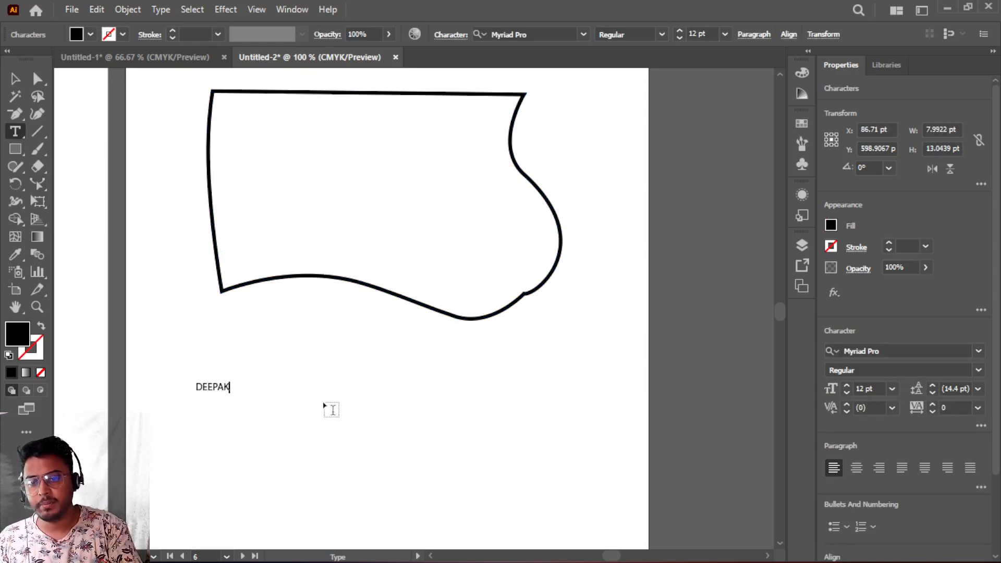
- Scale the name text up to about 485 pt wide and position it below the shape
{"action": "left_click", "coordinate": [14, 79]}
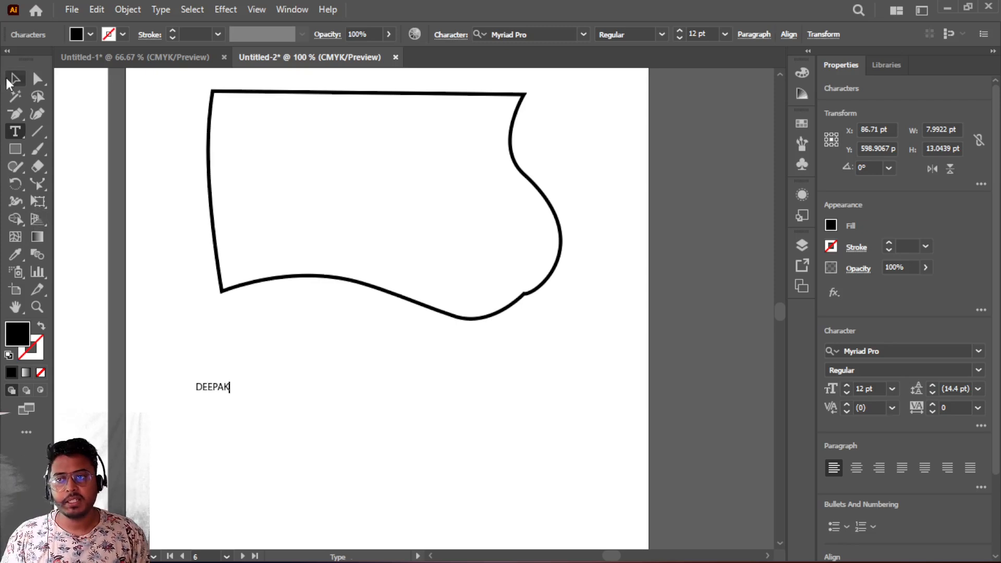
{"action": "left_click_drag", "start_coordinate": [230, 394], "coordinate": [572, 509]}
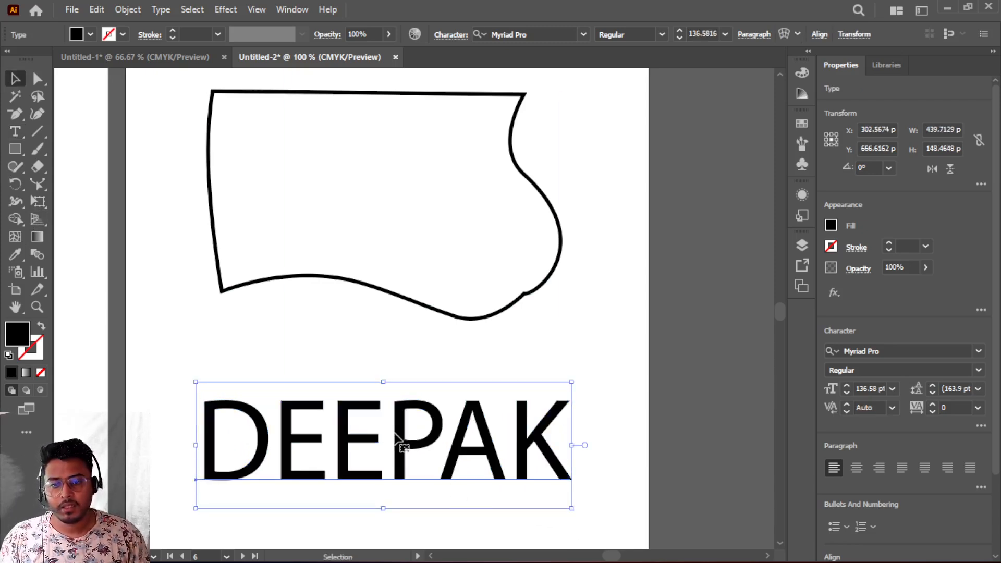
{"action": "left_click_drag", "start_coordinate": [397, 443], "coordinate": [373, 417]}
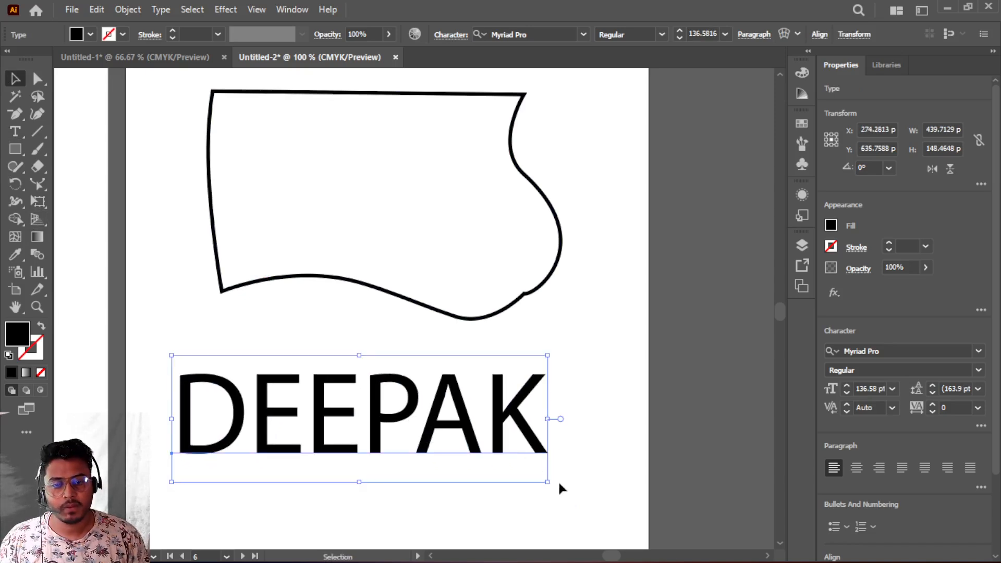
{"action": "left_click_drag", "start_coordinate": [546, 484], "coordinate": [587, 488]}
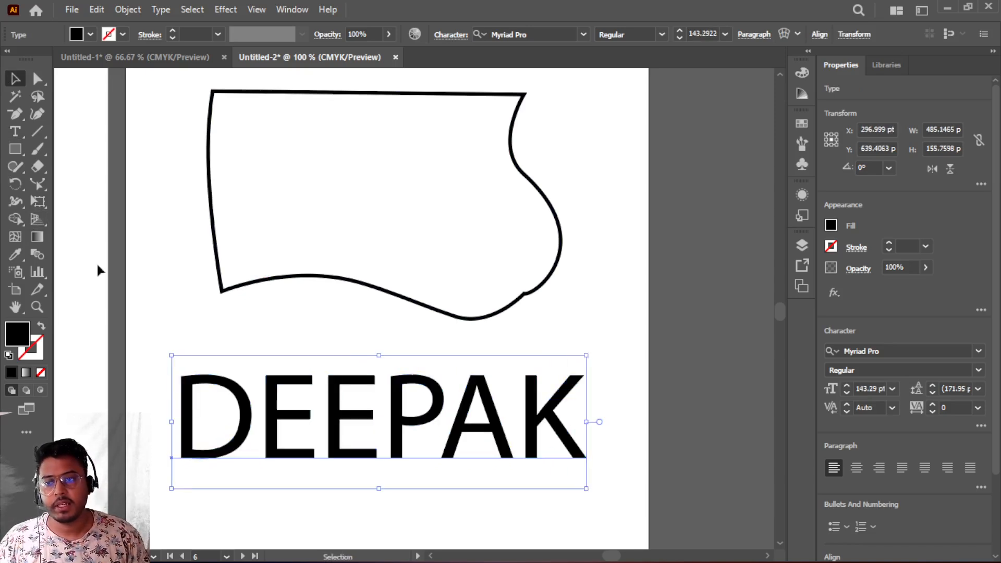
- Try shearing the name text with the Shear tool, undoing each attempt
{"action": "left_click", "coordinate": [37, 182]}
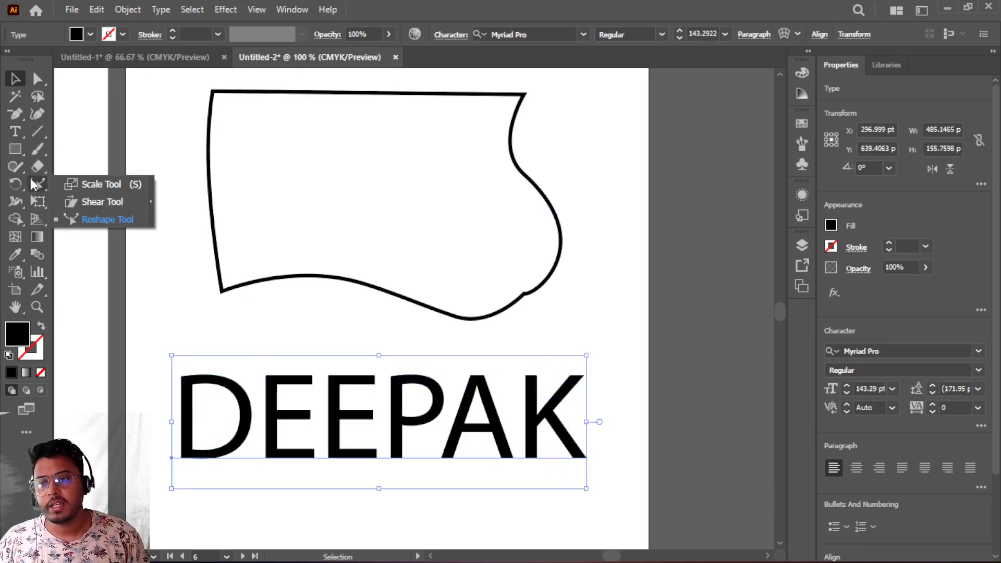
{"action": "left_click", "coordinate": [104, 203]}
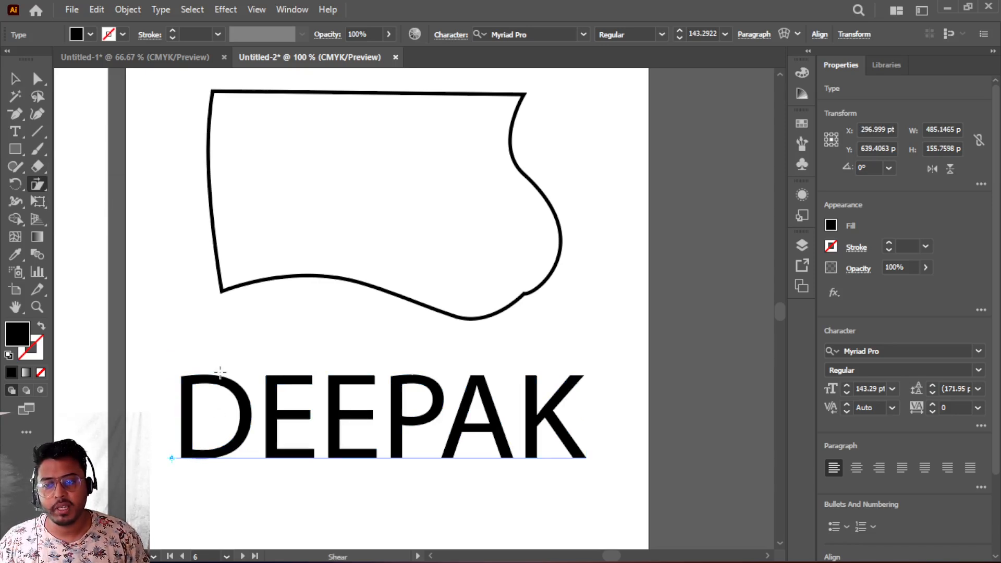
{"action": "left_click_drag", "start_coordinate": [258, 364], "coordinate": [305, 343]}
{"action": "key", "text": "ctrl+z"}
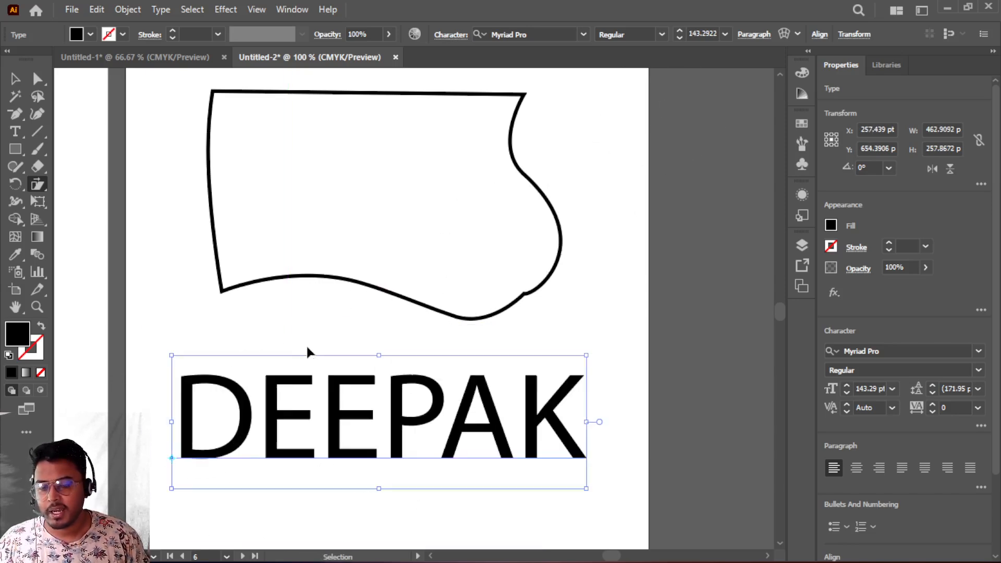
{"action": "left_click_drag", "start_coordinate": [170, 457], "coordinate": [387, 460]}
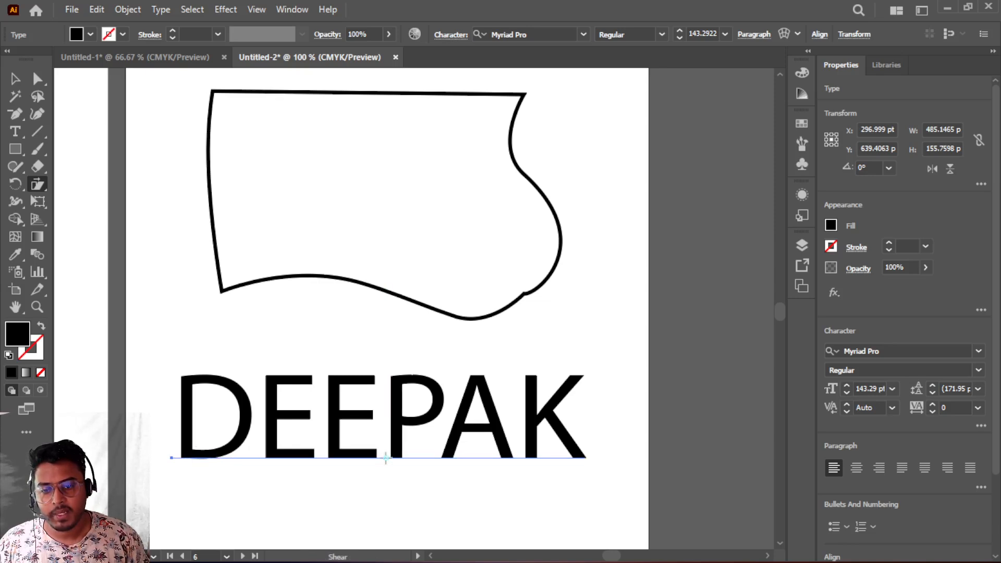
{"action": "mouse_move", "coordinate": [312, 374]}
{"action": "left_mouse_down"}
{"action": "mouse_move", "coordinate": [408, 376]}
{"action": "mouse_move", "coordinate": [263, 380]}
{"action": "mouse_move", "coordinate": [368, 382]}
{"action": "mouse_move", "coordinate": [314, 380]}
{"action": "left_mouse_up"}
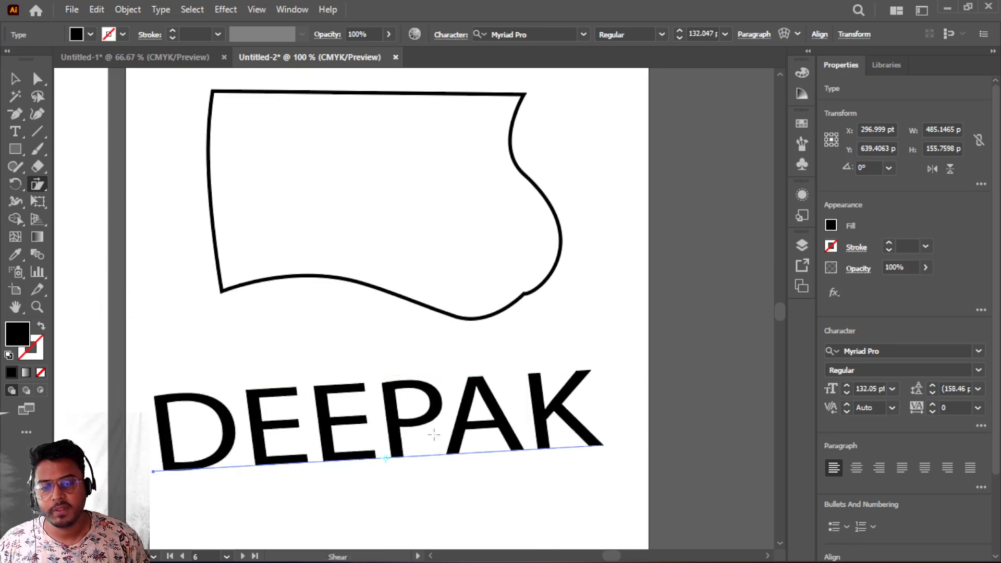
{"action": "key", "text": "ctrl+z"}
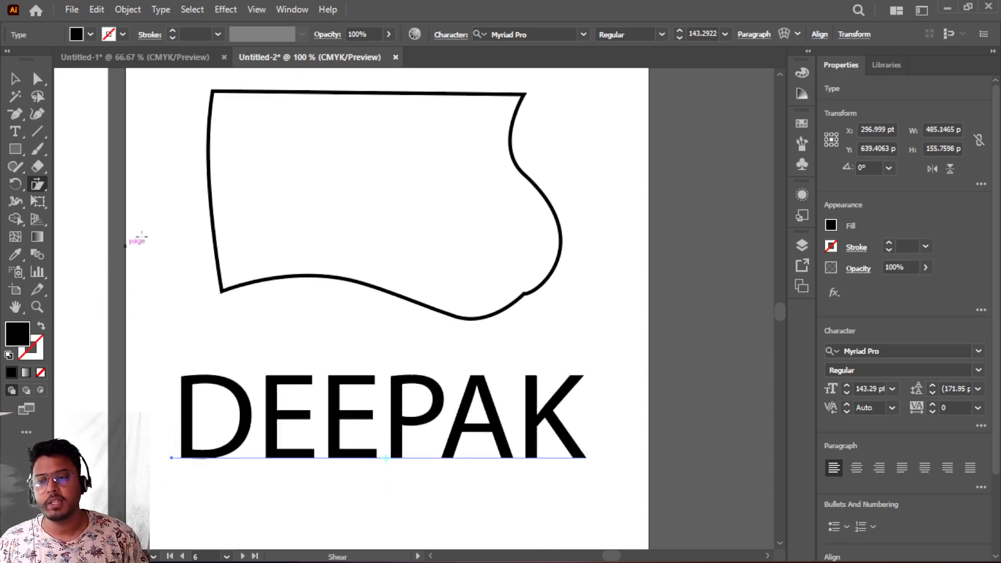
- Convert the name text to outlines and ungroup the letters
{"action": "left_click", "coordinate": [37, 185]}
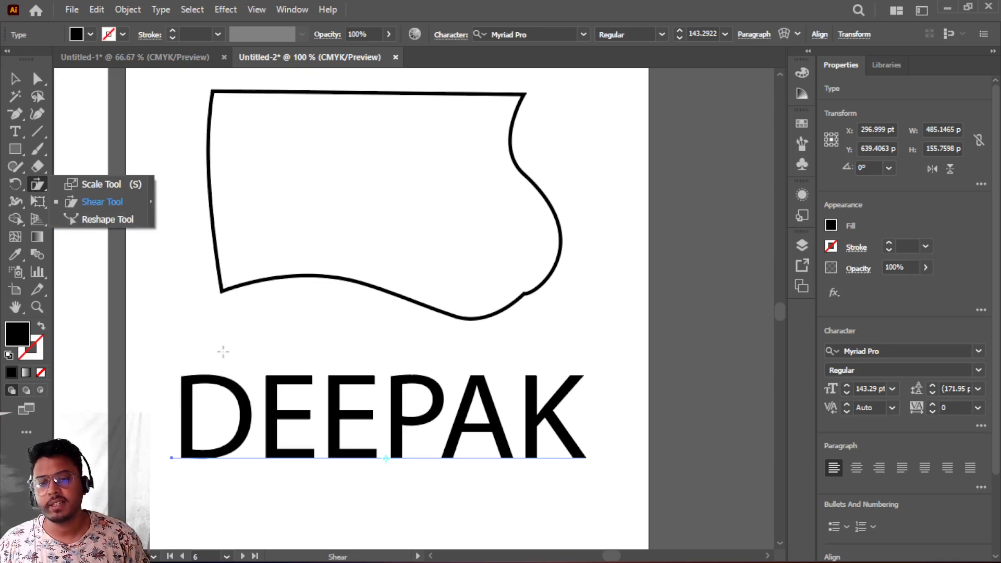
{"action": "left_click", "coordinate": [15, 79]}
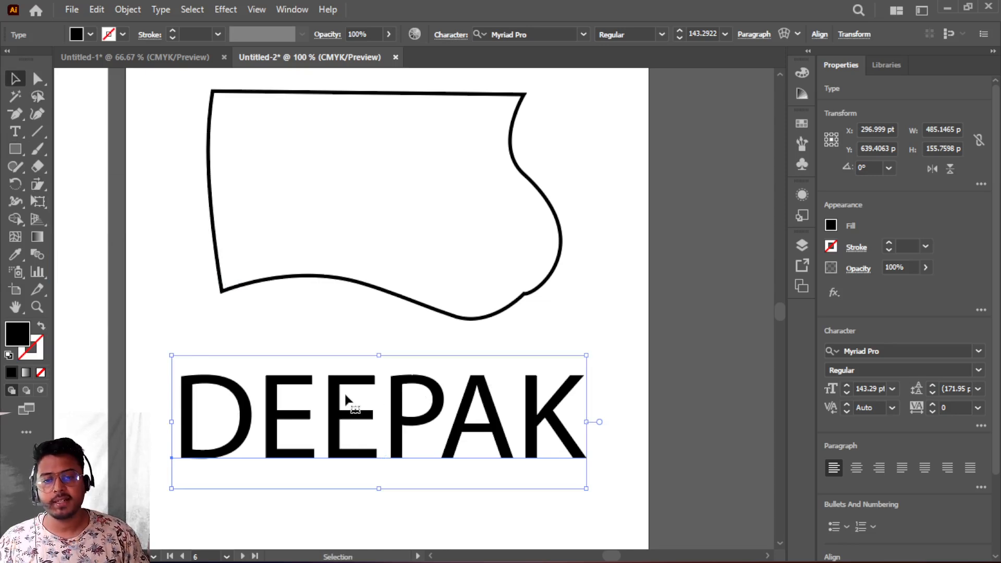
{"action": "scroll", "coordinate": [346, 399], "scroll_direction": "down", "scroll_amount": 4}
{"action": "scroll", "coordinate": [346, 399], "scroll_direction": "up", "scroll_amount": 2}
{"action": "scroll", "coordinate": [346, 398], "scroll_direction": "down", "scroll_amount": 1}
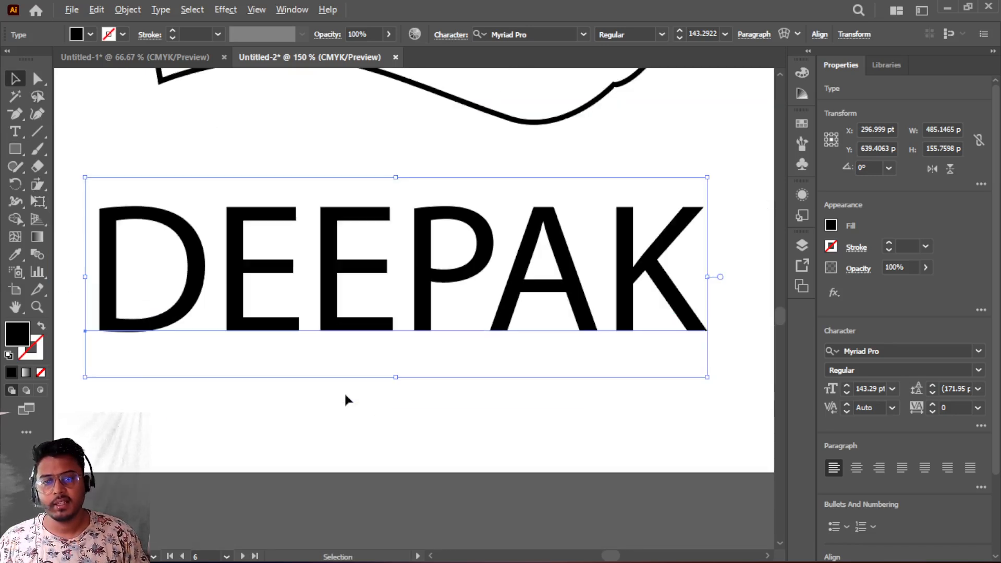
{"action": "right_click", "coordinate": [340, 267]}
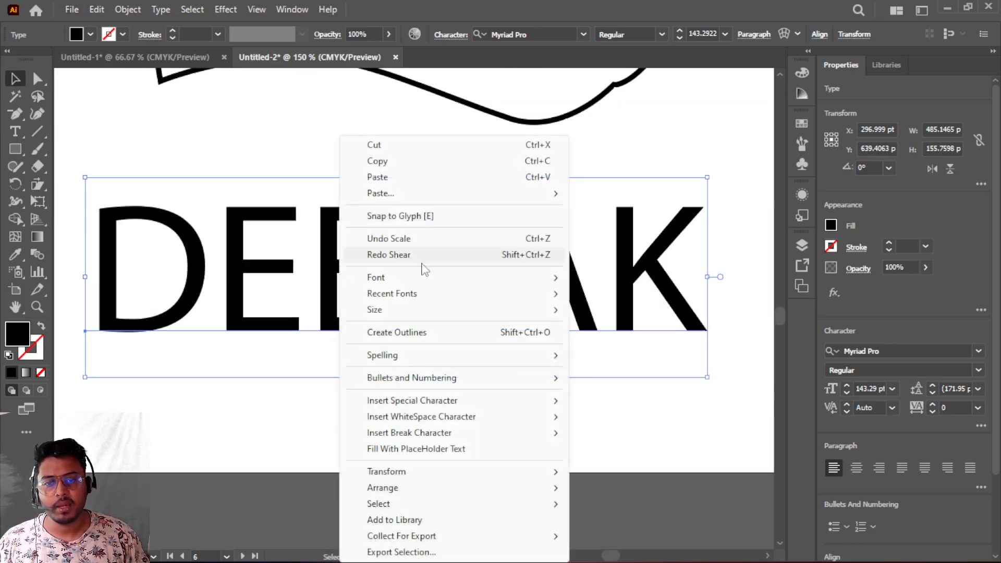
{"action": "left_click", "coordinate": [396, 333]}
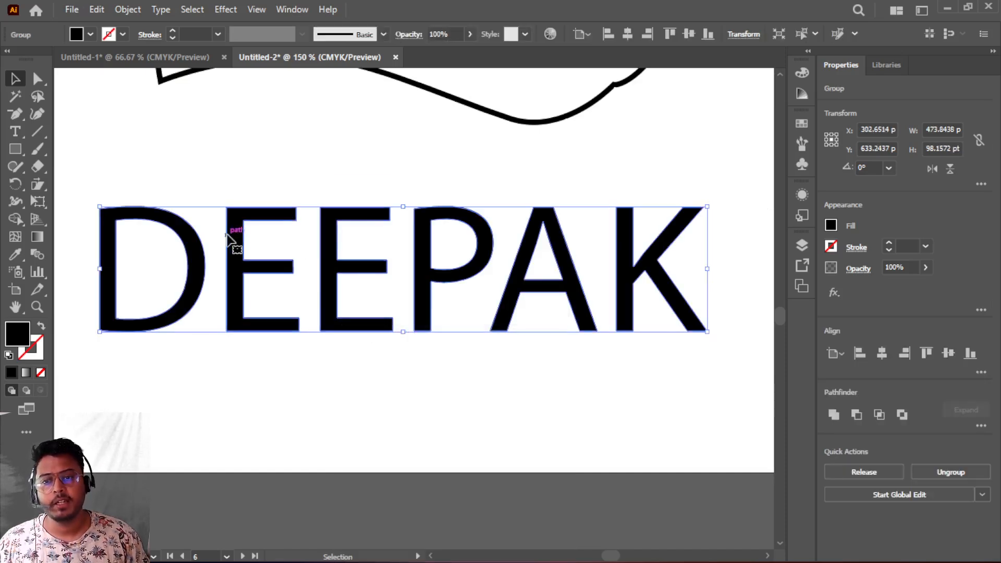
{"action": "right_click", "coordinate": [342, 269]}
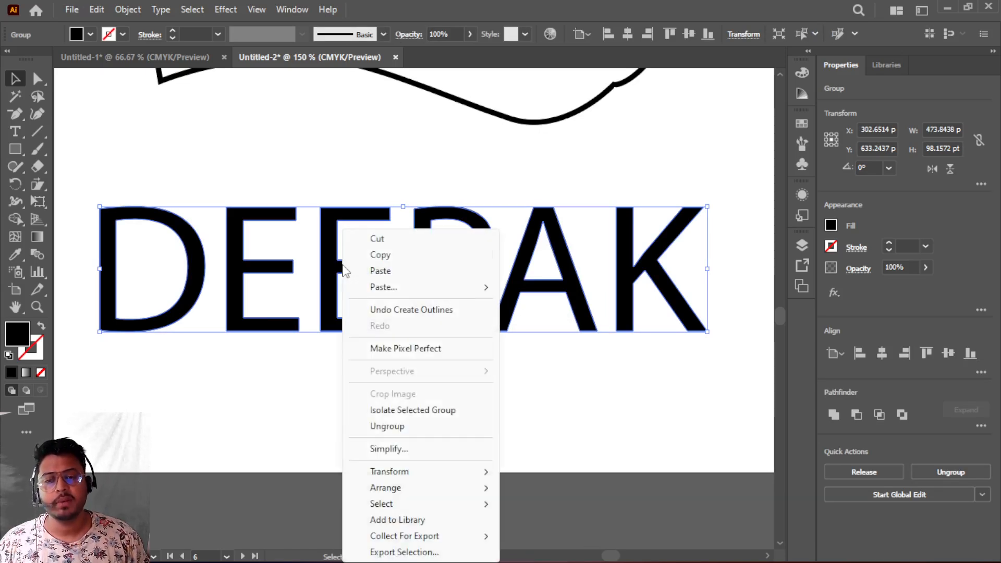
{"action": "left_click", "coordinate": [388, 428]}
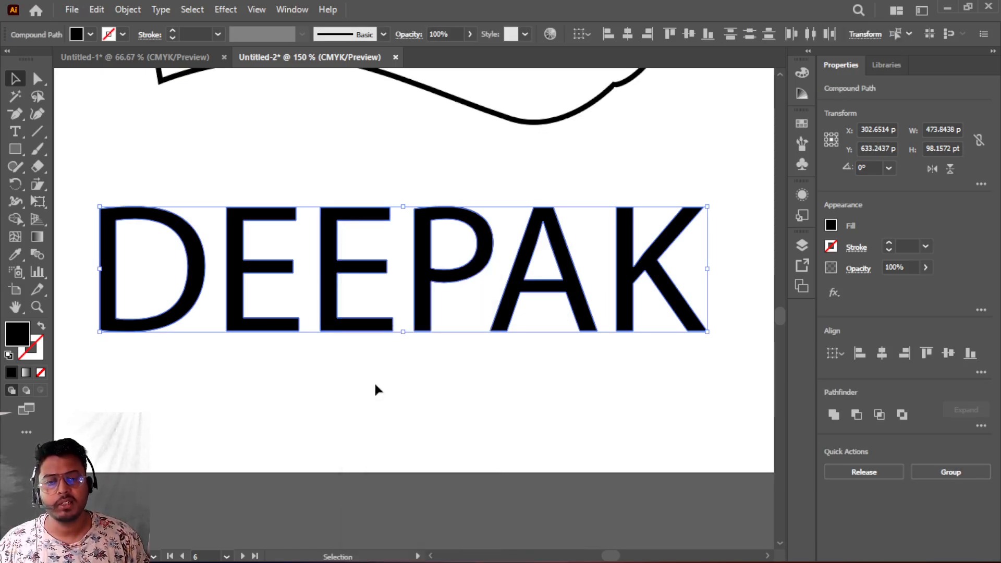
- Try reshaping the D's top edge with the Reshape tool, undoing each attempt
{"action": "left_click", "coordinate": [372, 371]}
{"action": "left_click", "coordinate": [332, 292]}
{"action": "left_click", "coordinate": [346, 386]}
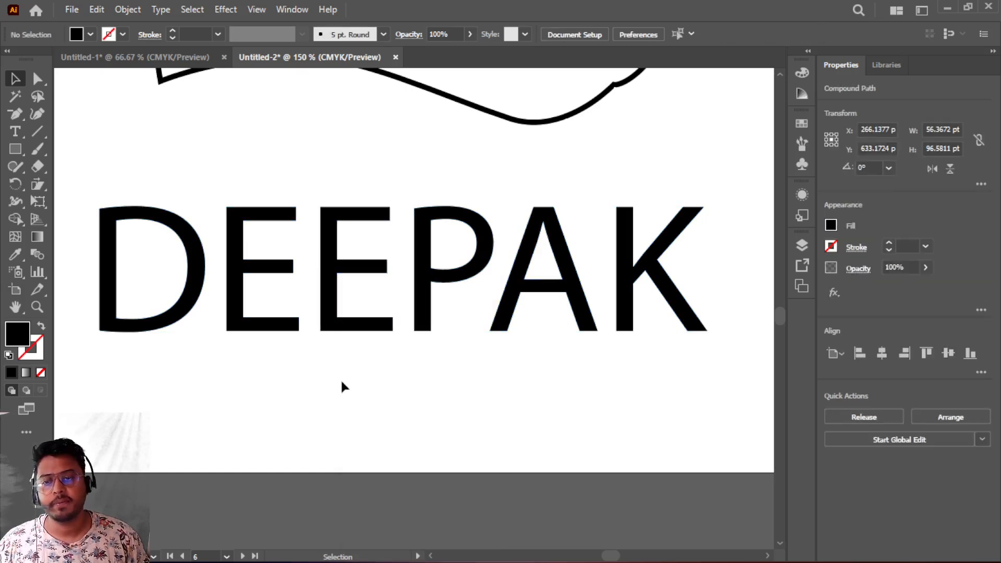
{"action": "left_click", "coordinate": [189, 241]}
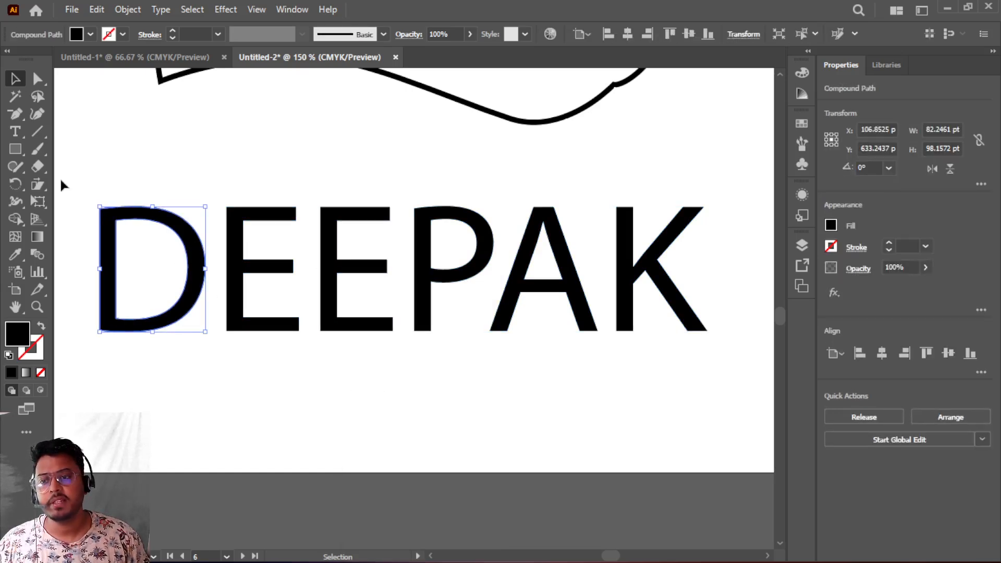
{"action": "left_click_drag", "start_coordinate": [41, 188], "coordinate": [154, 203]}
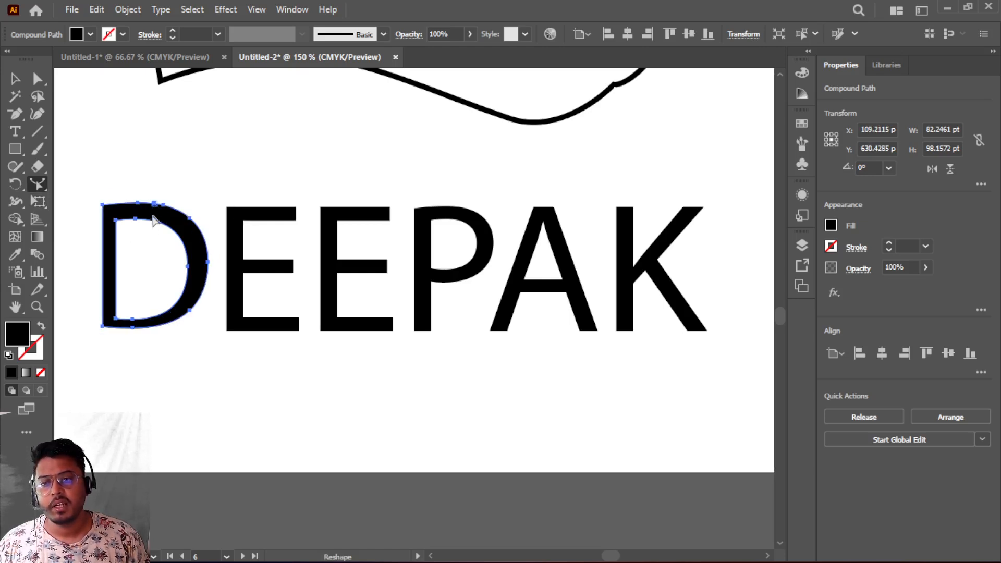
{"action": "left_click_drag", "start_coordinate": [176, 211], "coordinate": [200, 226]}
{"action": "key", "text": "ctrl+z"}
{"action": "key", "text": "ctrl+z"}
{"action": "key", "text": "ctrl+z"}
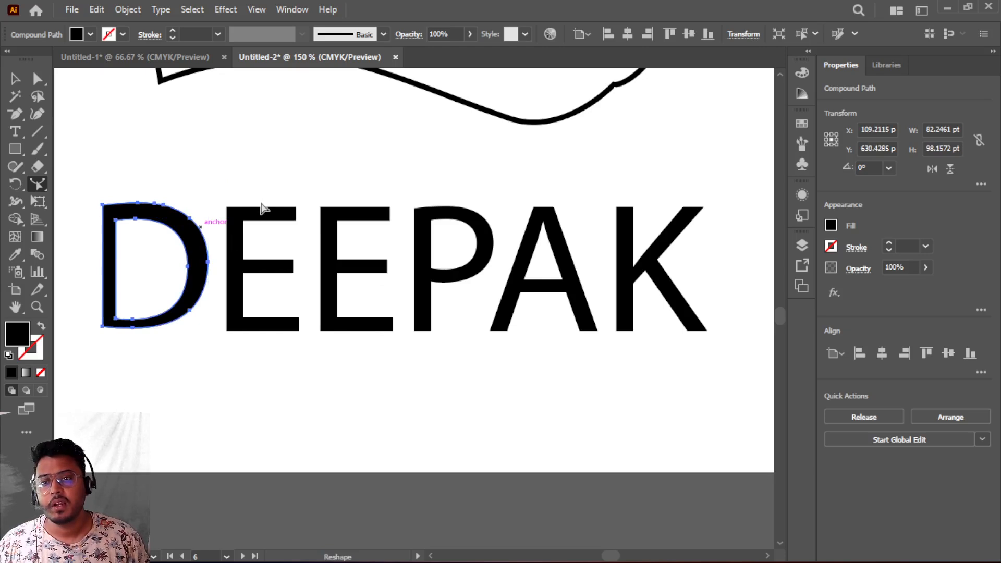
- Select the first E's anchor points with Direct Selection and nudge them slightly down and sideways
{"action": "left_click", "coordinate": [39, 79]}
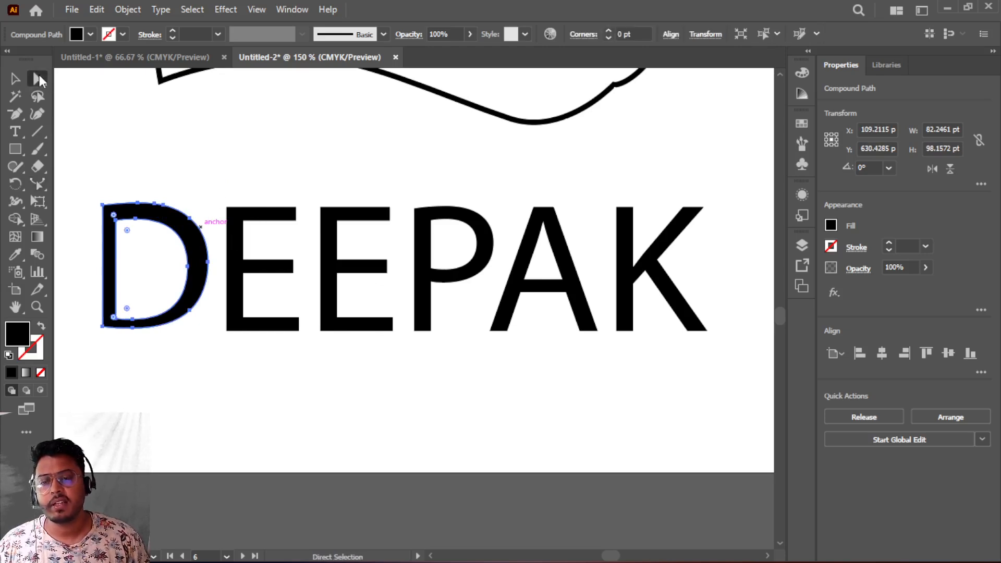
{"action": "left_click_drag", "start_coordinate": [202, 185], "coordinate": [323, 347]}
{"action": "left_click", "coordinate": [38, 184]}
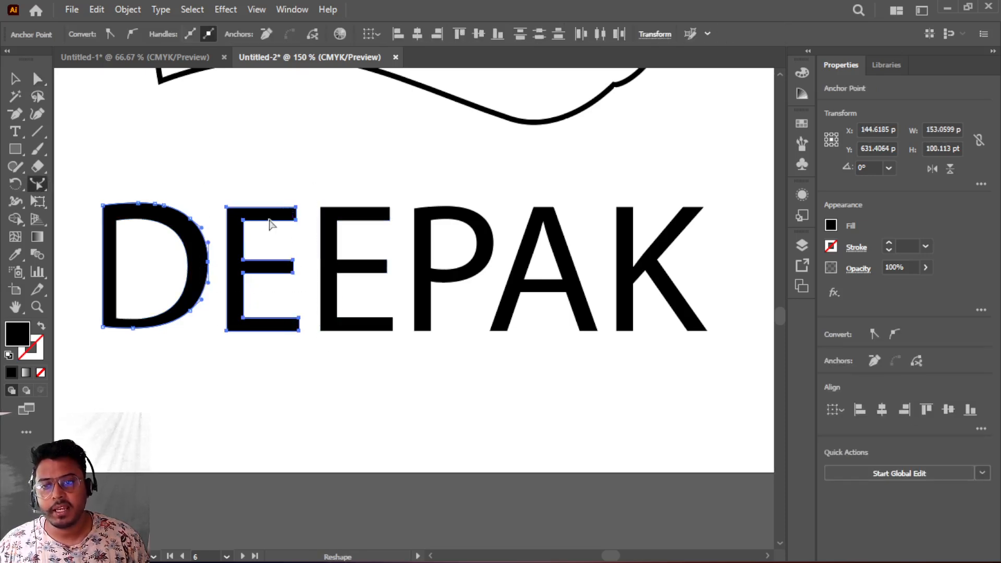
{"action": "key", "text": "Down"}
{"action": "key", "text": "Down"}
{"action": "key", "text": "Down"}
{"action": "key", "text": "Down"}
{"action": "key", "text": "Down"}
{"action": "key", "text": "Down"}
{"action": "key", "text": "Down"}
{"action": "key", "text": "Down"}
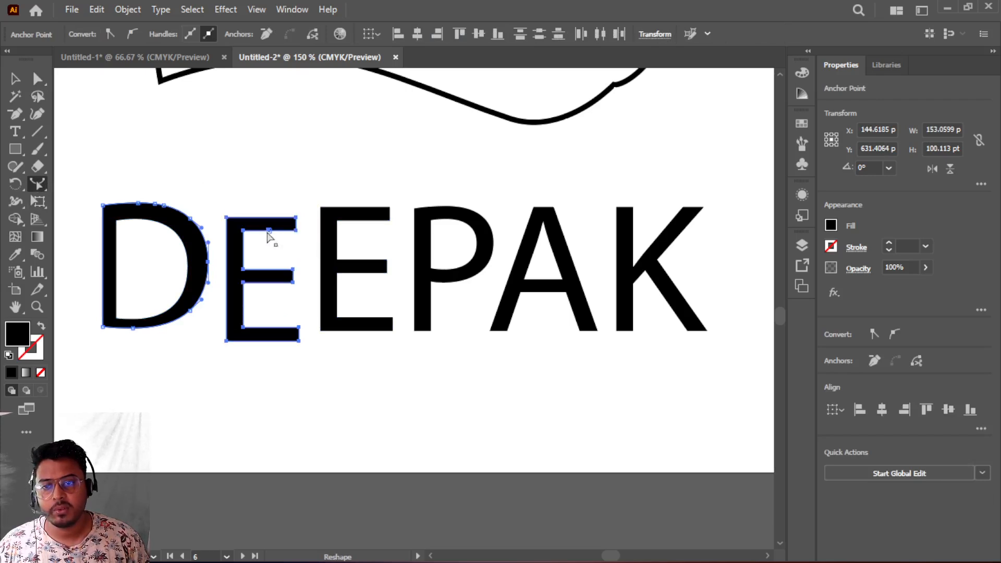
{"action": "left_click_drag", "start_coordinate": [260, 222], "coordinate": [276, 184]}
{"action": "scroll", "coordinate": [266, 201], "scroll_direction": "up", "scroll_amount": 4}
{"action": "key", "text": "a"}
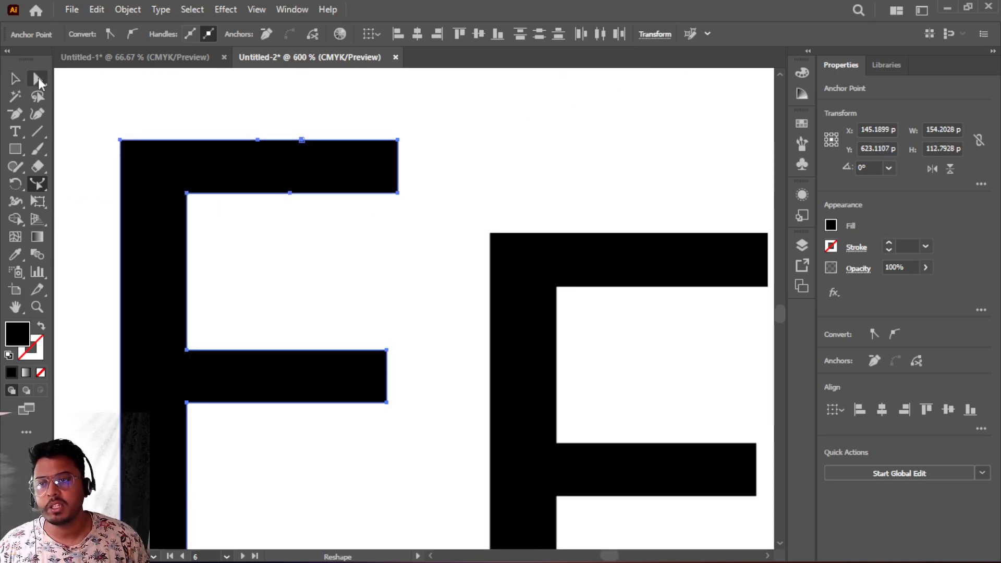
{"action": "mouse_move", "coordinate": [229, 187]}
{"action": "left_mouse_down"}
{"action": "mouse_move", "coordinate": [328, 214]}
{"action": "mouse_move", "coordinate": [239, 185]}
{"action": "left_mouse_up"}
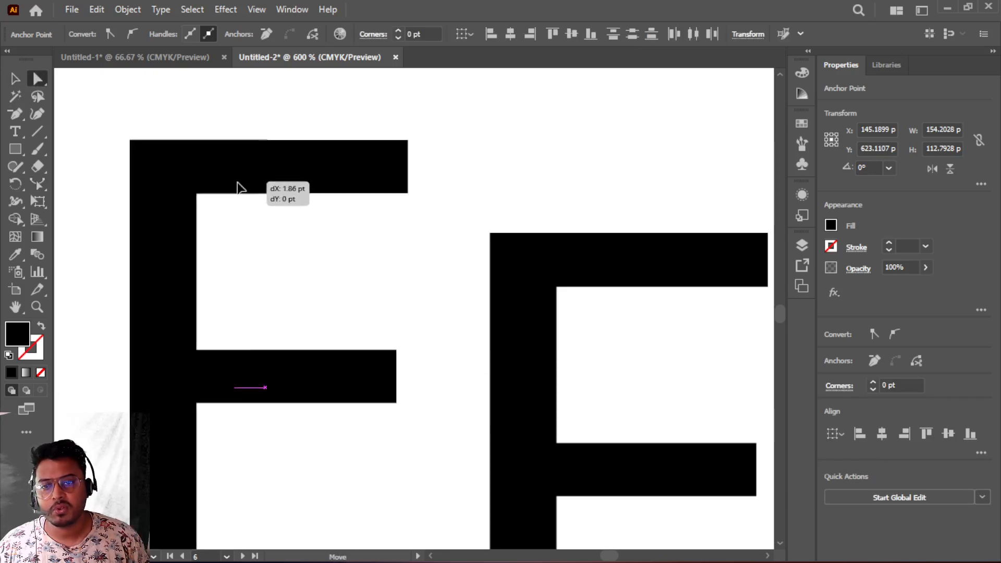
- Curve the lower edge of the first E's top arm downward with the Reshape tool
{"action": "left_click_drag", "start_coordinate": [359, 237], "coordinate": [241, 175]}
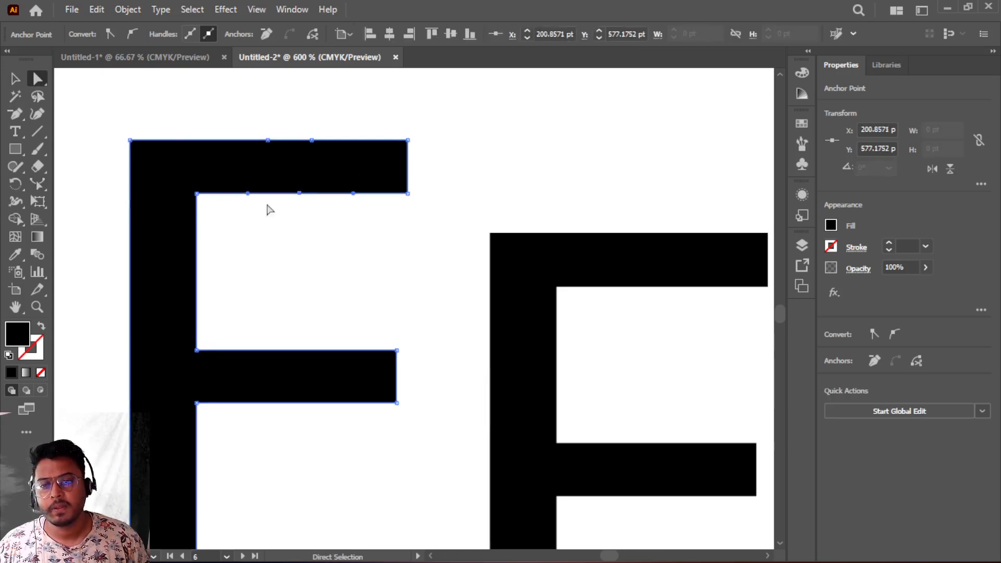
{"action": "left_click", "coordinate": [37, 185]}
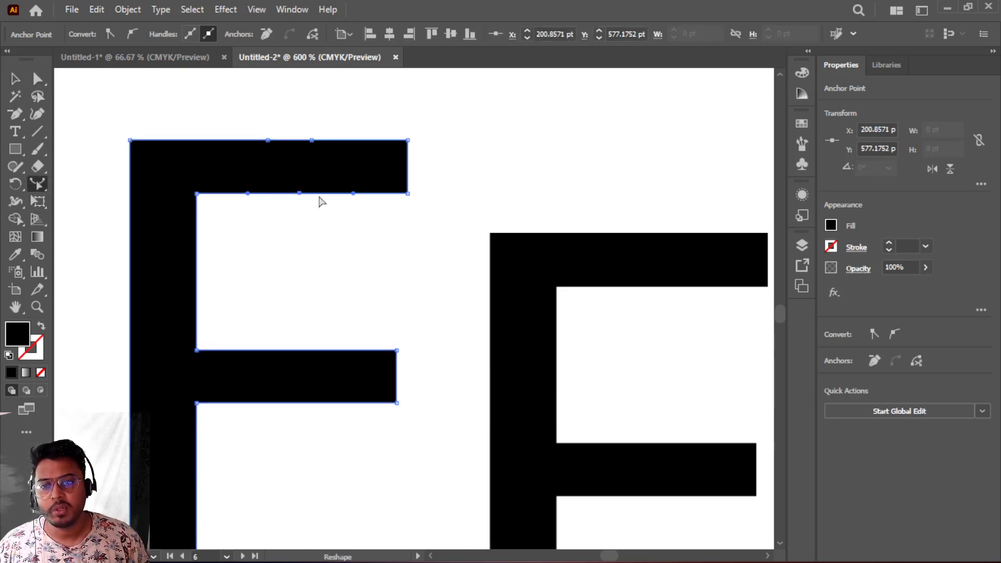
{"action": "left_click_drag", "start_coordinate": [277, 193], "coordinate": [325, 223]}
{"action": "scroll", "coordinate": [327, 282], "scroll_direction": "down", "scroll_amount": 2}
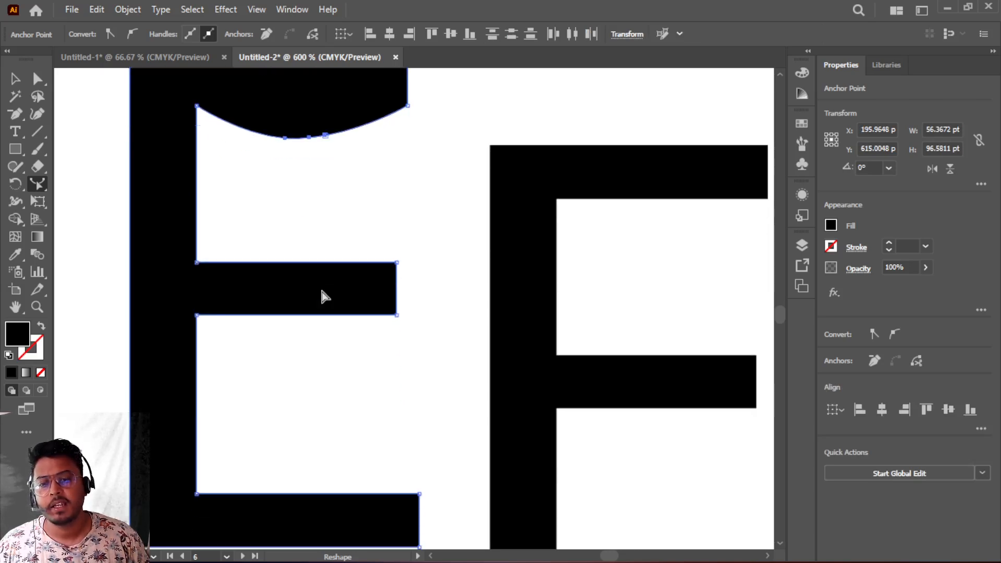
- Bend the upper edge of the first E's bottom arm upward into a curve with the Reshape tool
{"action": "scroll", "coordinate": [320, 286], "scroll_direction": "down", "scroll_amount": 2}
{"action": "scroll", "coordinate": [325, 295], "scroll_direction": "up", "scroll_amount": 1}
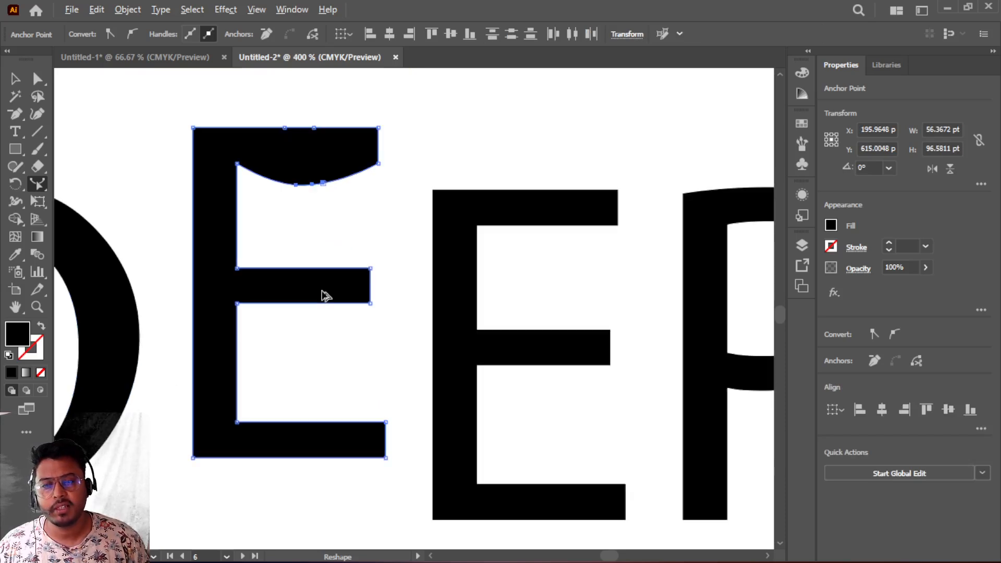
{"action": "scroll", "coordinate": [296, 434], "scroll_direction": "up", "scroll_amount": 3}
{"action": "left_click", "coordinate": [35, 82]}
{"action": "left_click_drag", "start_coordinate": [234, 393], "coordinate": [527, 447]}
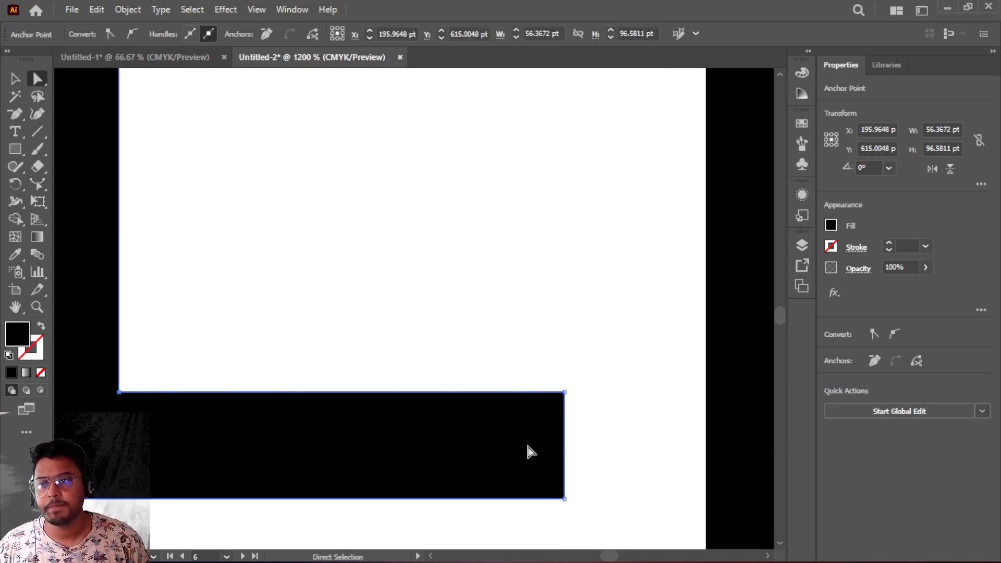
{"action": "left_click", "coordinate": [37, 183]}
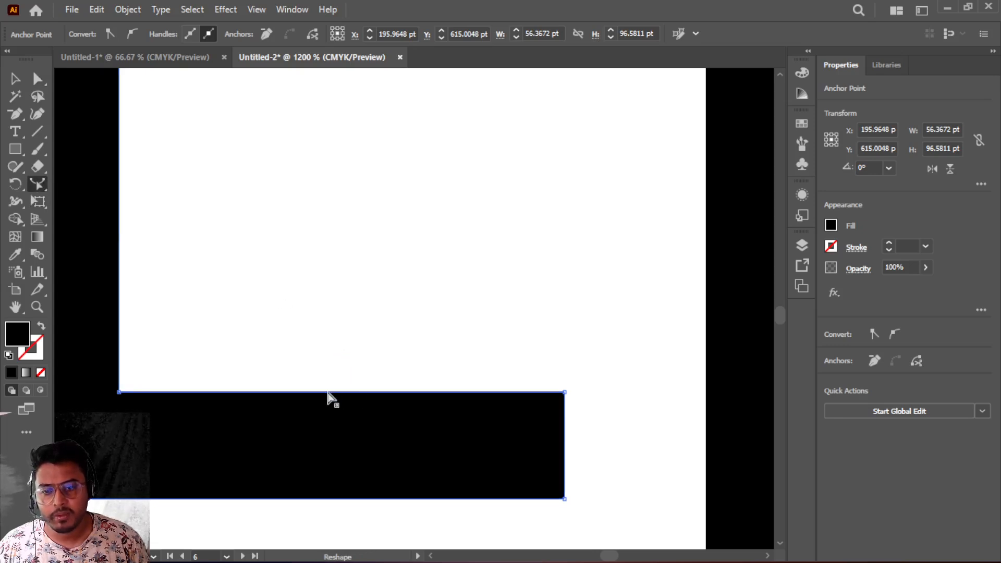
{"action": "left_click_drag", "start_coordinate": [324, 394], "coordinate": [334, 349]}
{"action": "left_click", "coordinate": [333, 337]}
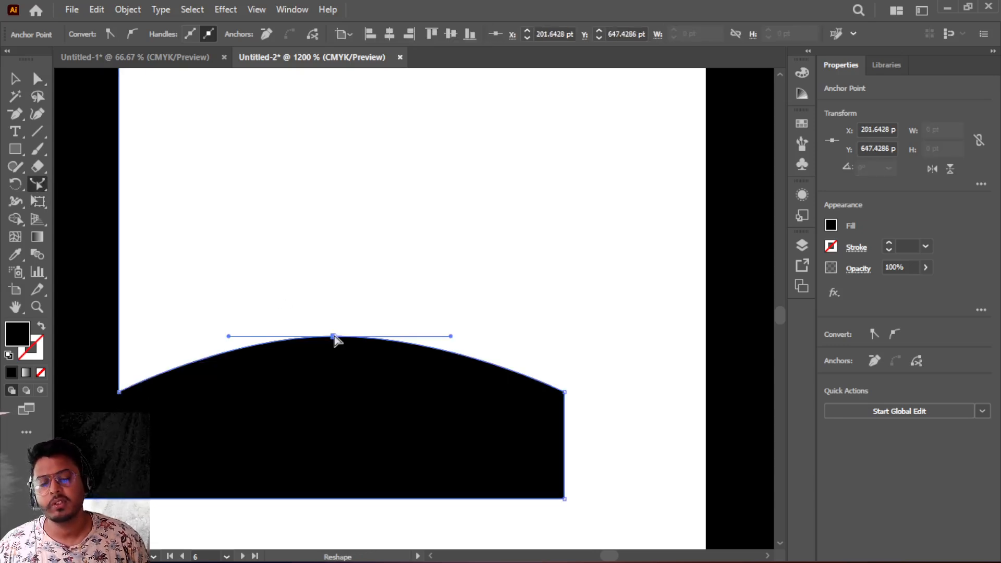
- Bulge the second E's middle arm by curving its top edge up and its bottom edge down
{"action": "scroll", "coordinate": [335, 338], "scroll_direction": "down", "scroll_amount": 4}
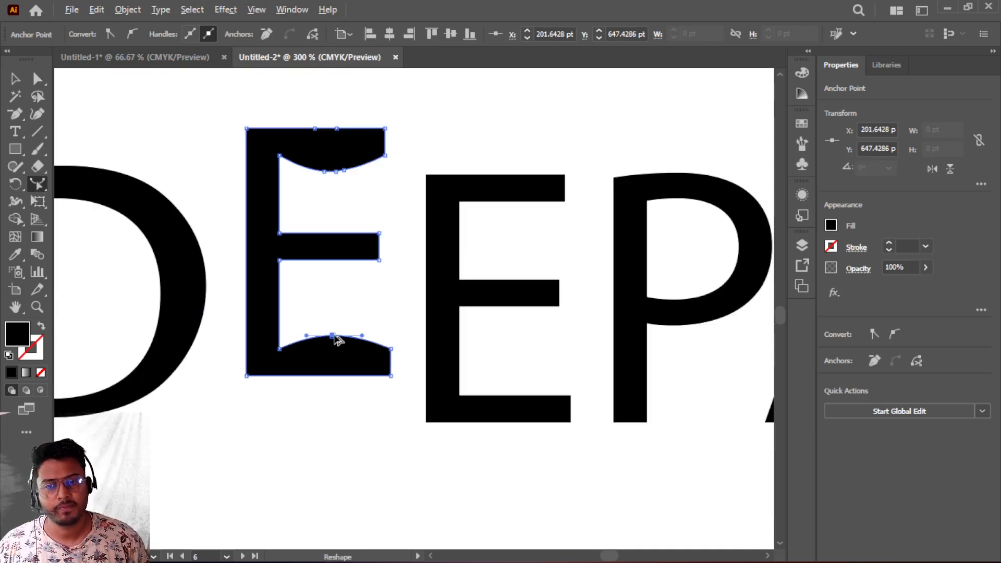
{"action": "scroll", "coordinate": [335, 339], "scroll_direction": "up", "scroll_amount": 1}
{"action": "left_click_drag", "start_coordinate": [399, 240], "coordinate": [148, 299]}
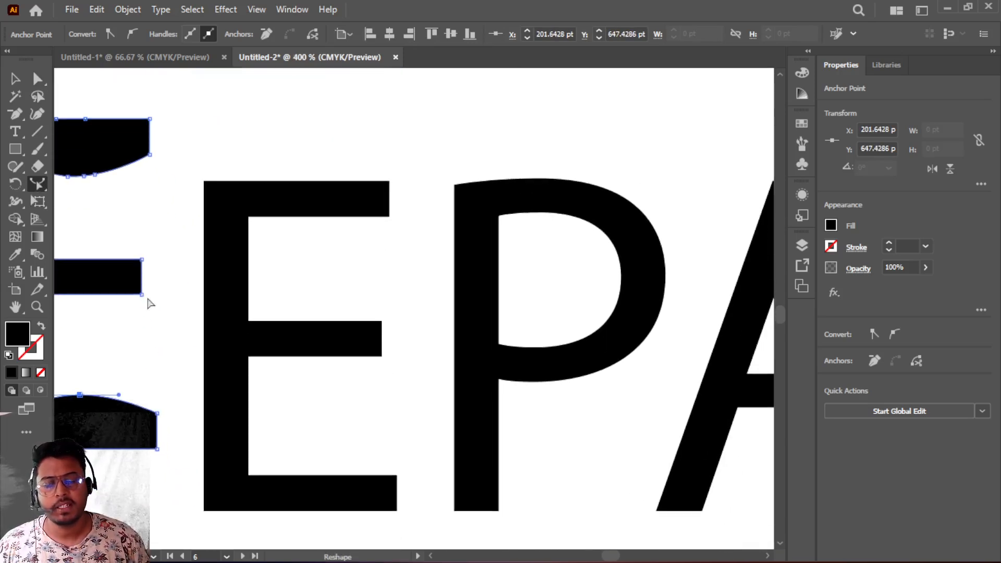
{"action": "scroll", "coordinate": [352, 344], "scroll_direction": "up", "scroll_amount": 3}
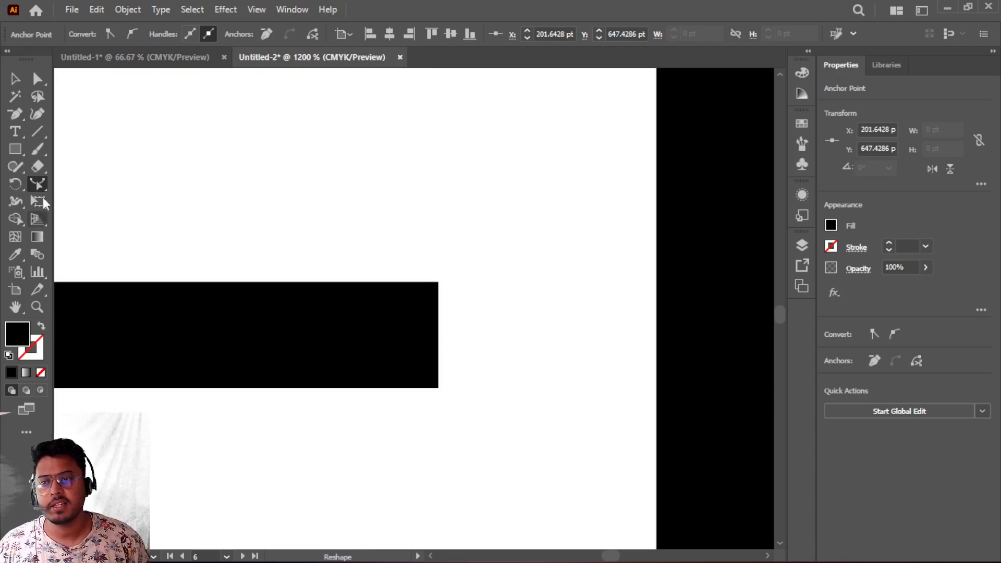
{"action": "left_click", "coordinate": [39, 80]}
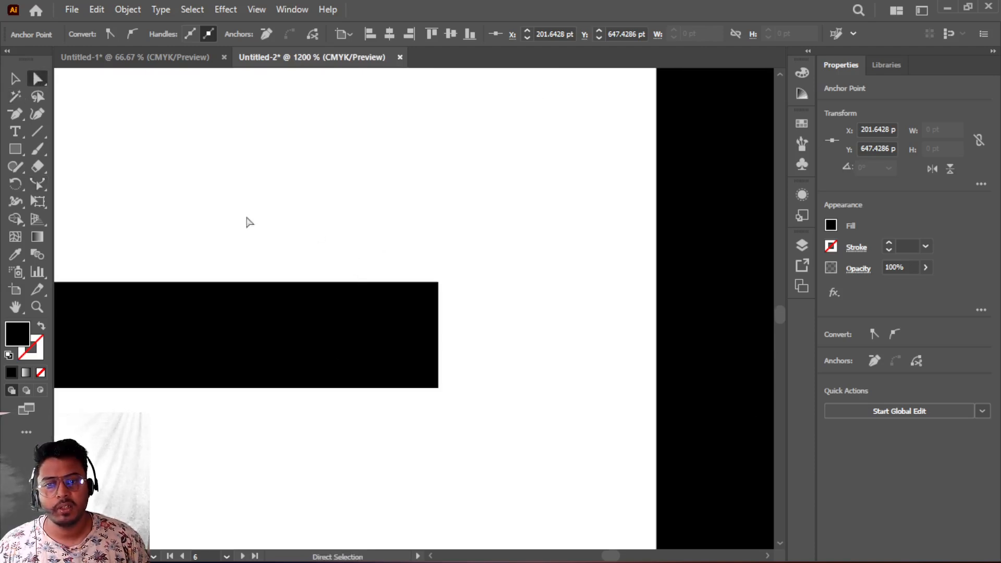
{"action": "left_click_drag", "start_coordinate": [144, 225], "coordinate": [398, 353]}
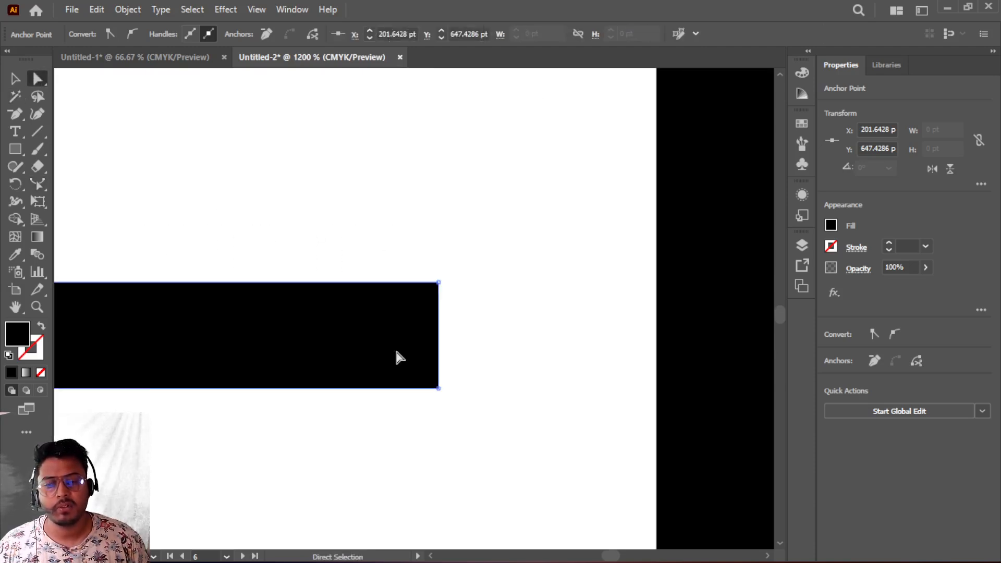
{"action": "left_click_drag", "start_coordinate": [161, 205], "coordinate": [402, 494]}
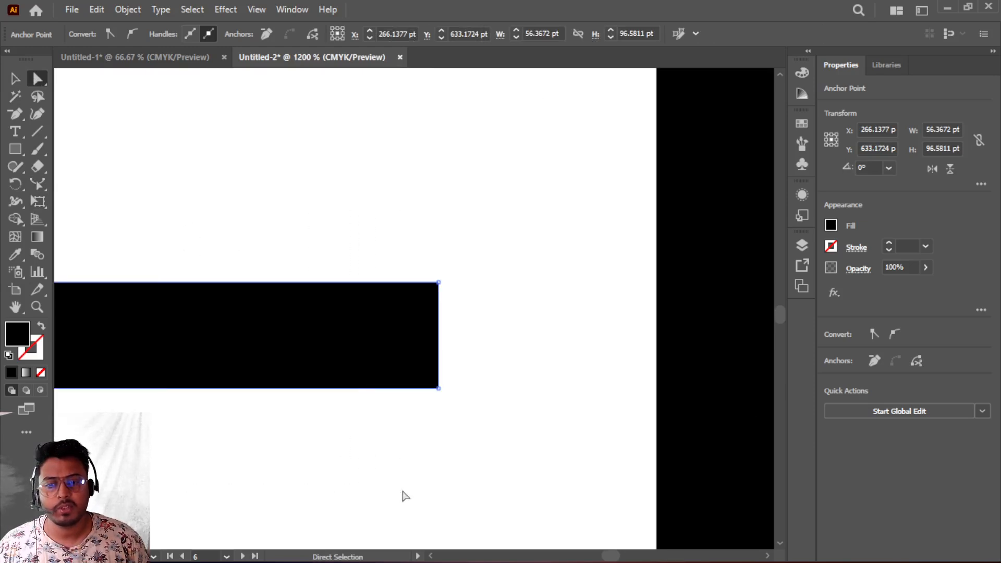
{"action": "left_click", "coordinate": [37, 183]}
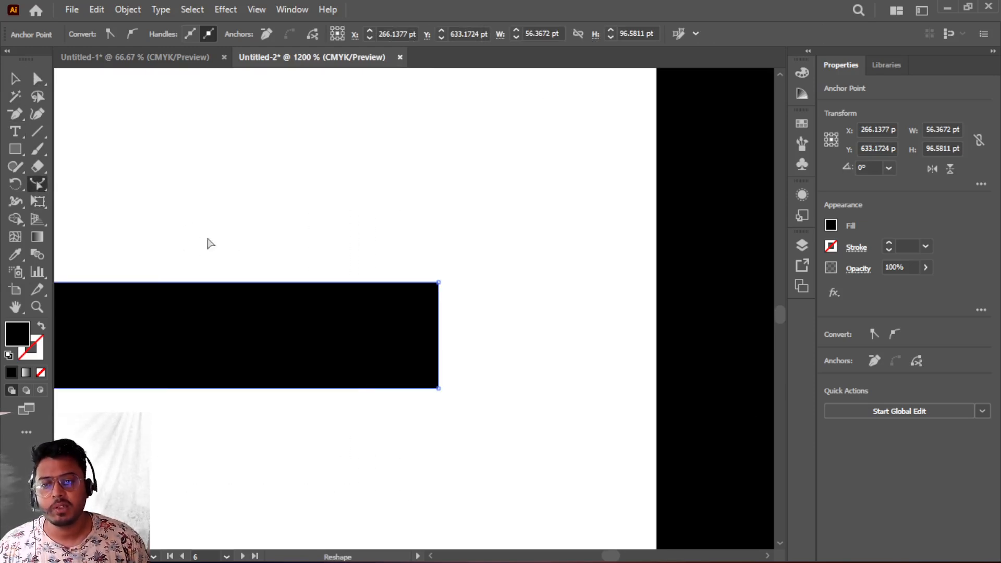
{"action": "key", "text": "ctrl+="}
{"action": "key", "text": "ctrl+="}
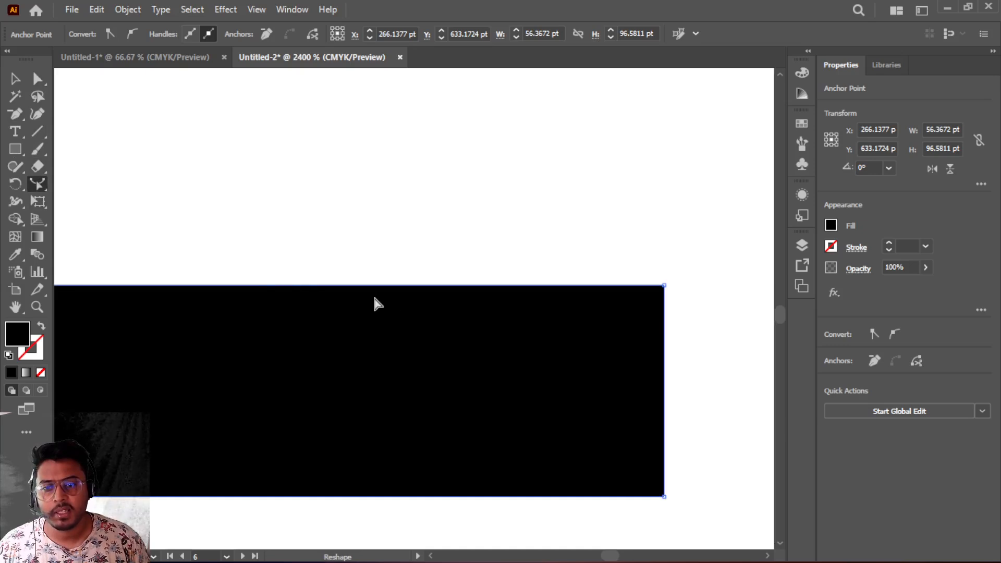
{"action": "left_click", "coordinate": [889, 243]}
{"action": "left_click", "coordinate": [888, 243]}
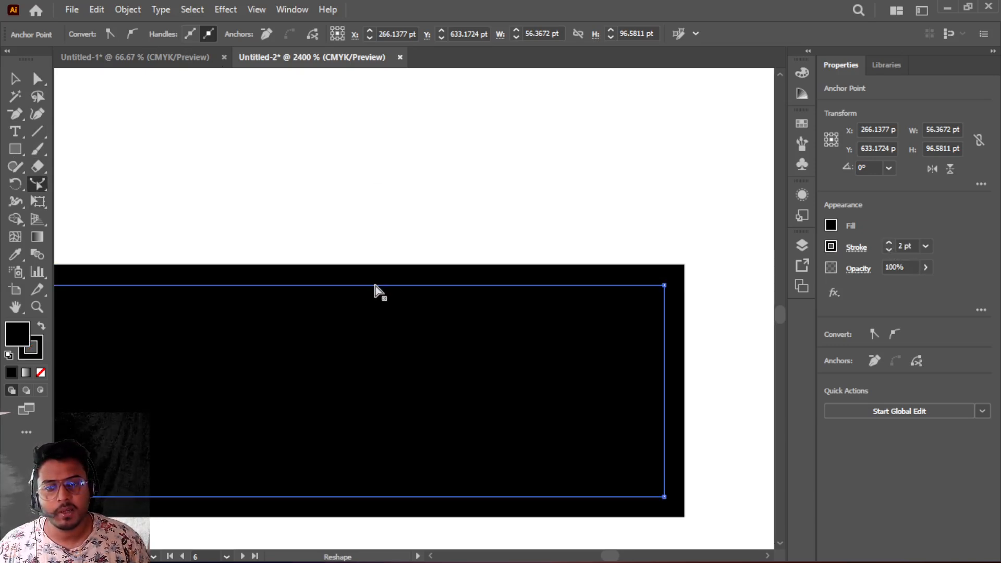
{"action": "left_click_drag", "start_coordinate": [374, 286], "coordinate": [387, 176]}
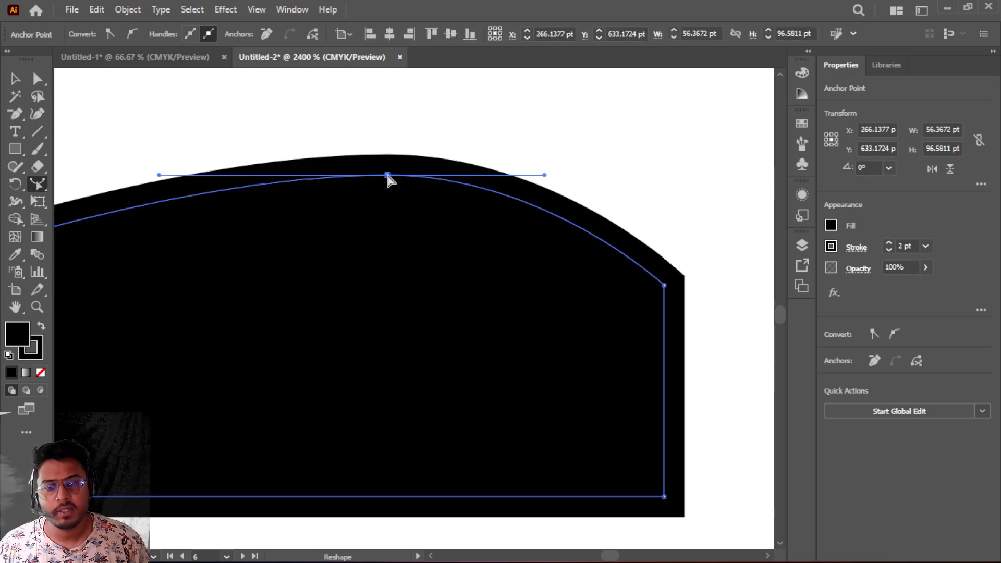
{"action": "left_click_drag", "start_coordinate": [395, 495], "coordinate": [393, 521]}
- Pull the lower curve of the second E's middle arm slightly further down
{"action": "scroll", "coordinate": [396, 458], "scroll_direction": "down", "scroll_amount": 4}
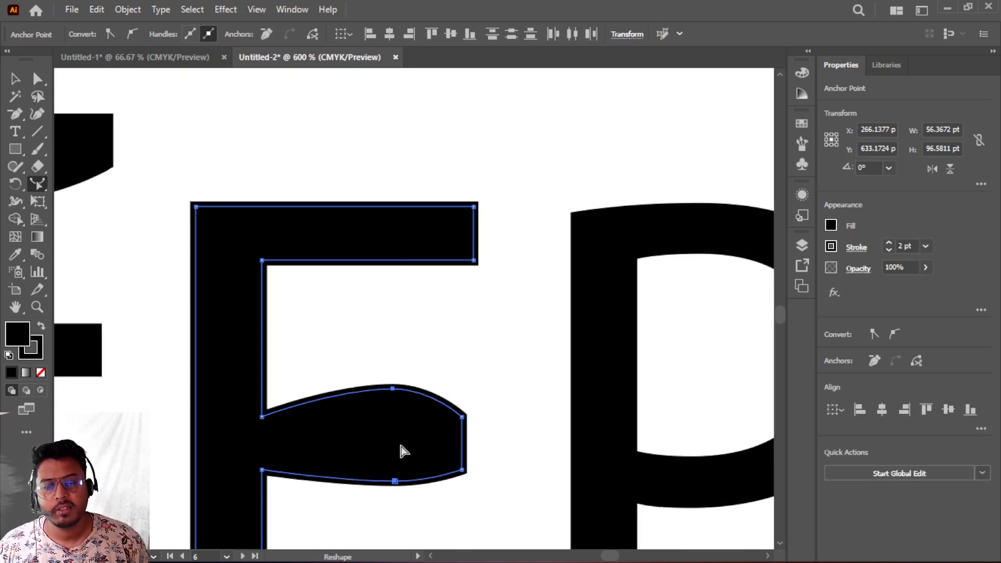
{"action": "scroll", "coordinate": [402, 452], "scroll_direction": "down", "scroll_amount": 3}
{"action": "left_click_drag", "start_coordinate": [392, 315], "coordinate": [392, 344]}
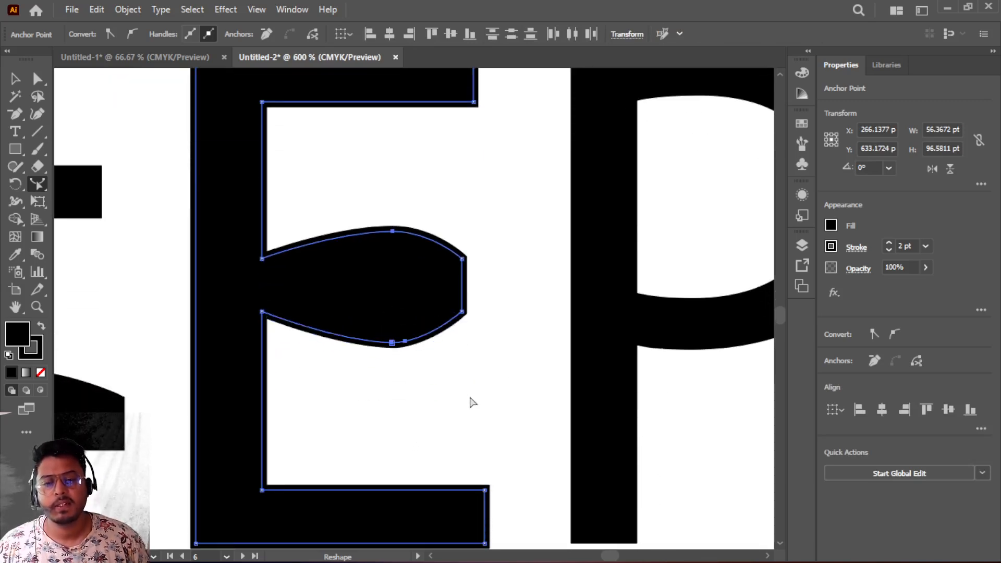
- Review the reshaped letters and switch back to the Untitled-1 document
{"action": "scroll", "coordinate": [472, 401], "scroll_direction": "down", "scroll_amount": 3}
{"action": "scroll", "coordinate": [471, 397], "scroll_direction": "up", "scroll_amount": 2}
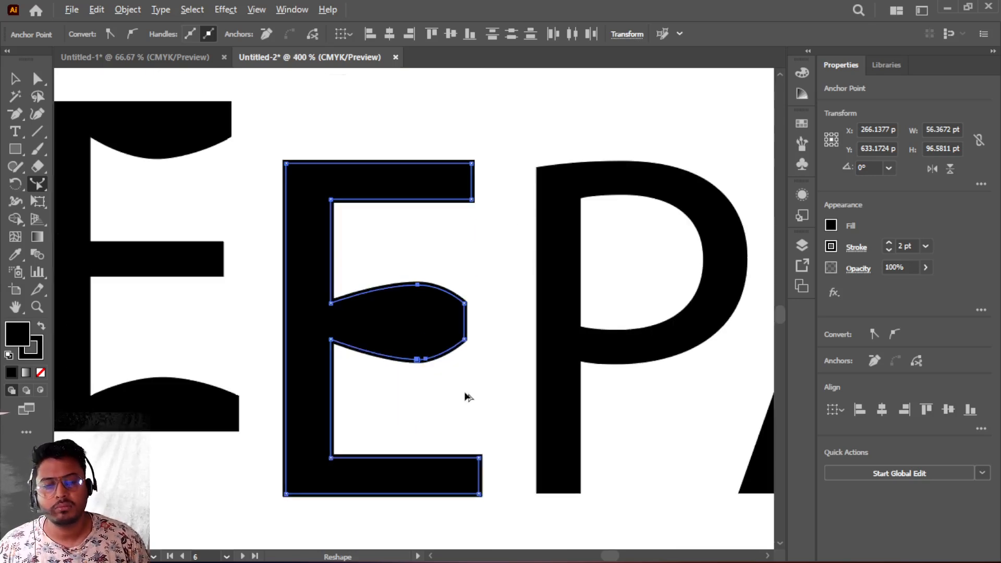
{"action": "scroll", "coordinate": [468, 398], "scroll_direction": "down", "scroll_amount": 2}
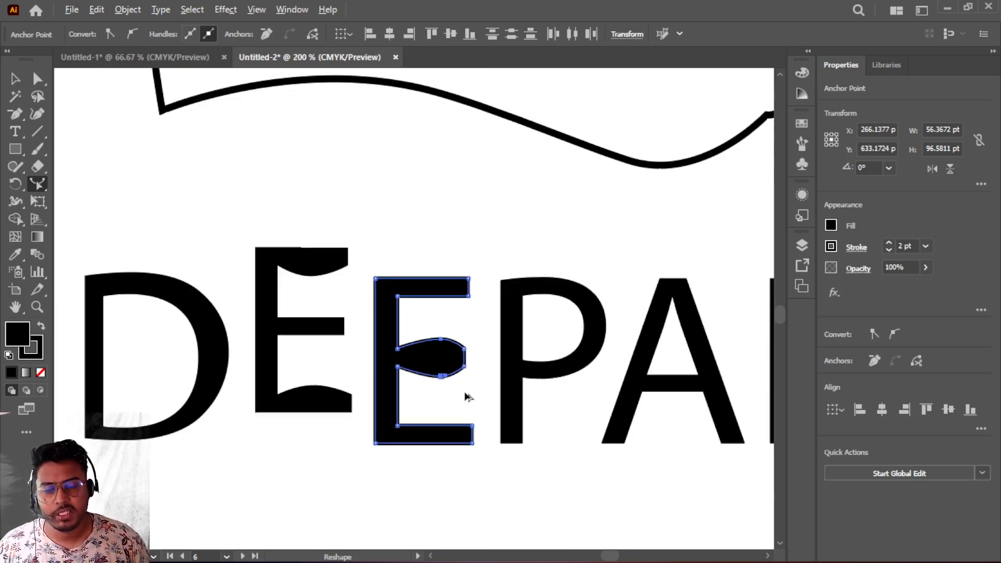
{"action": "scroll", "coordinate": [469, 398], "scroll_direction": "up", "scroll_amount": 1}
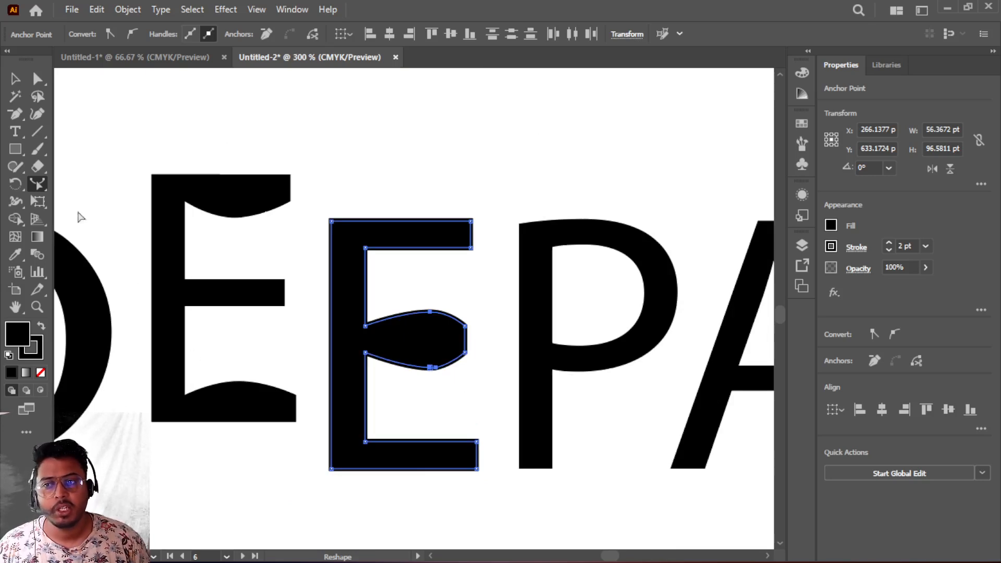
{"action": "scroll", "coordinate": [492, 324], "scroll_direction": "down", "scroll_amount": 2}
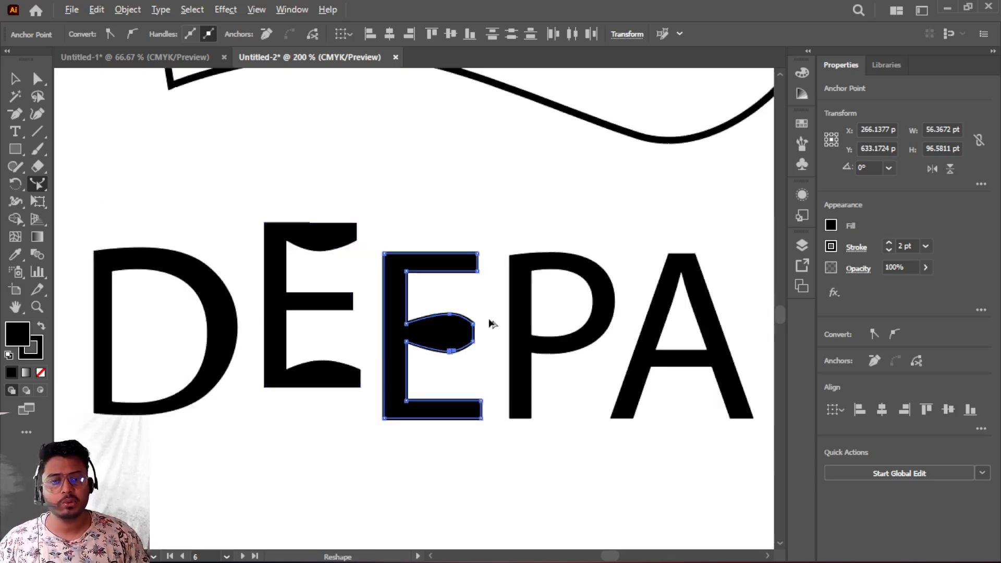
{"action": "scroll", "coordinate": [493, 323], "scroll_direction": "up", "scroll_amount": 1}
{"action": "left_click_drag", "start_coordinate": [582, 359], "coordinate": [48, 316]}
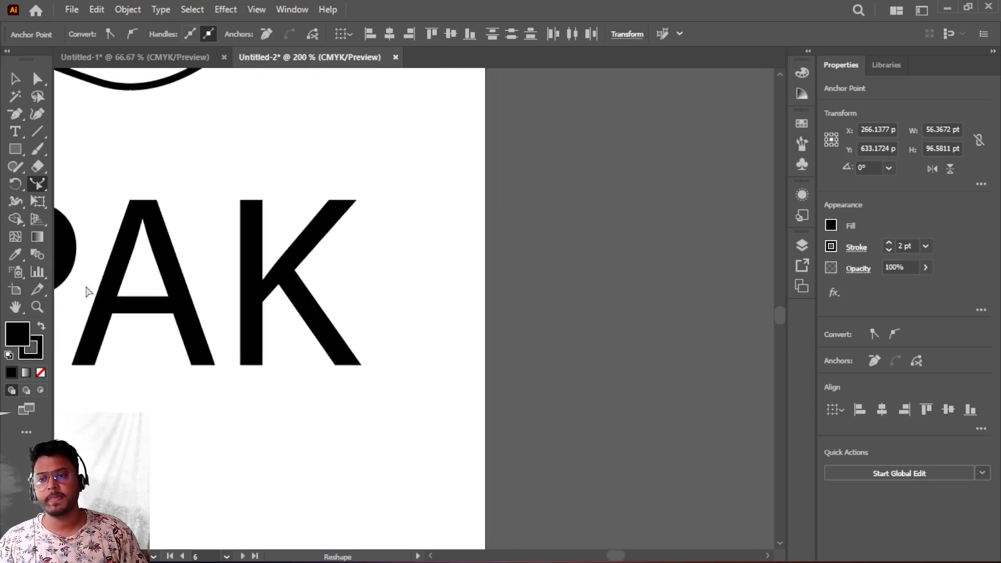
{"action": "left_click", "coordinate": [130, 57]}
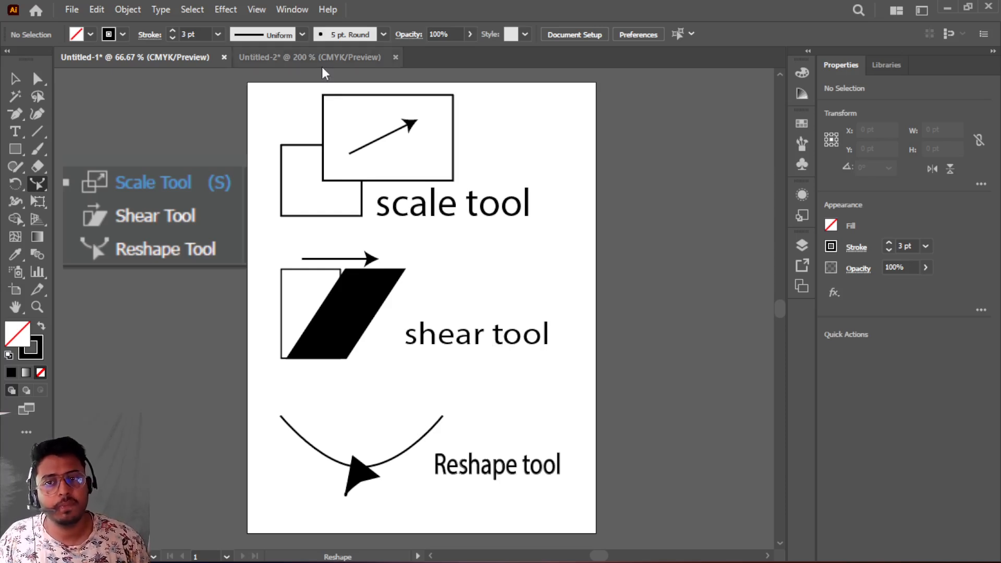
{"action": "mouse_move", "coordinate": [469, 562]}
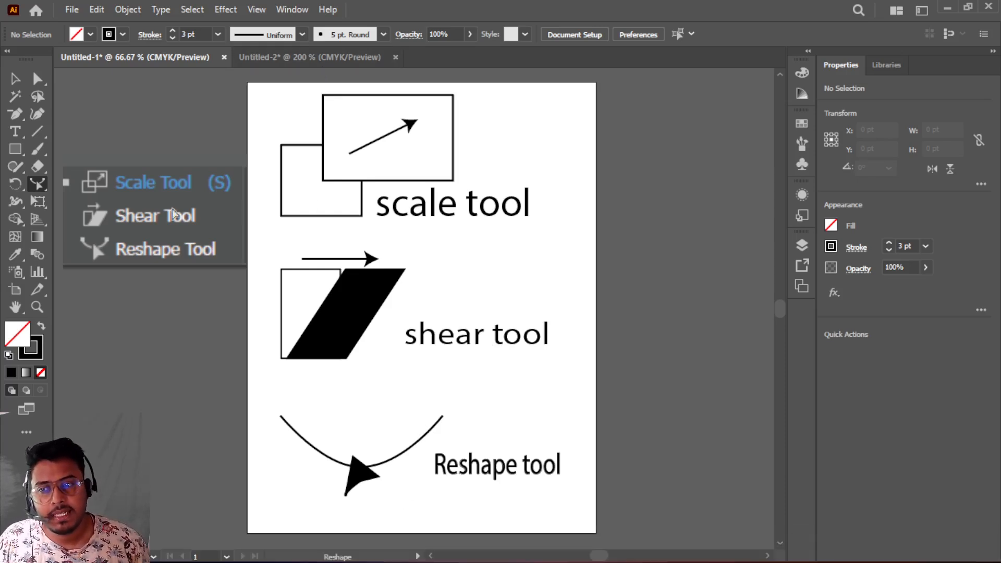